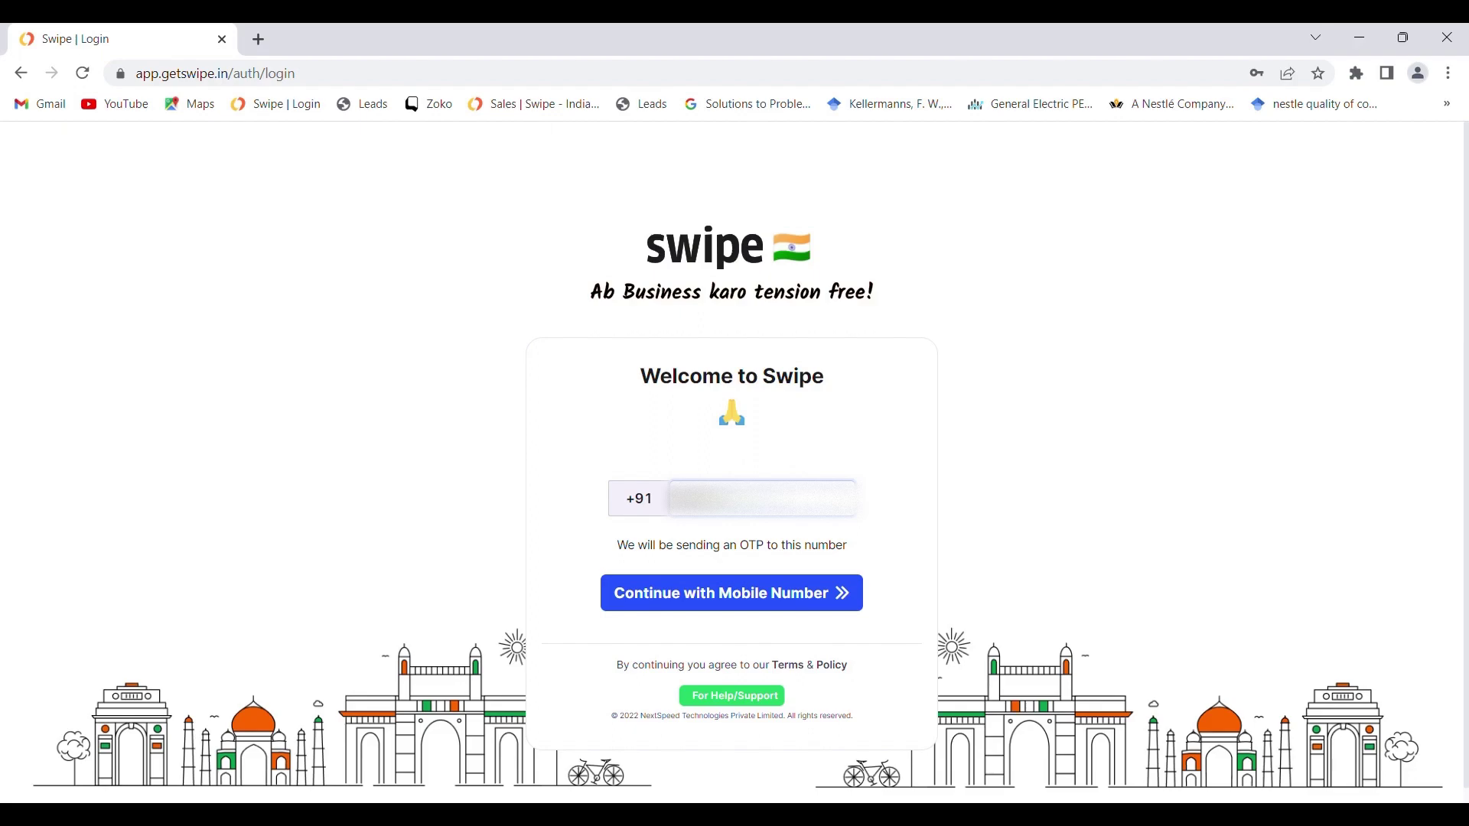
# Log in with a mobile-number OTP and open Settings to the Company Details page.
pyautogui.click(735, 599)
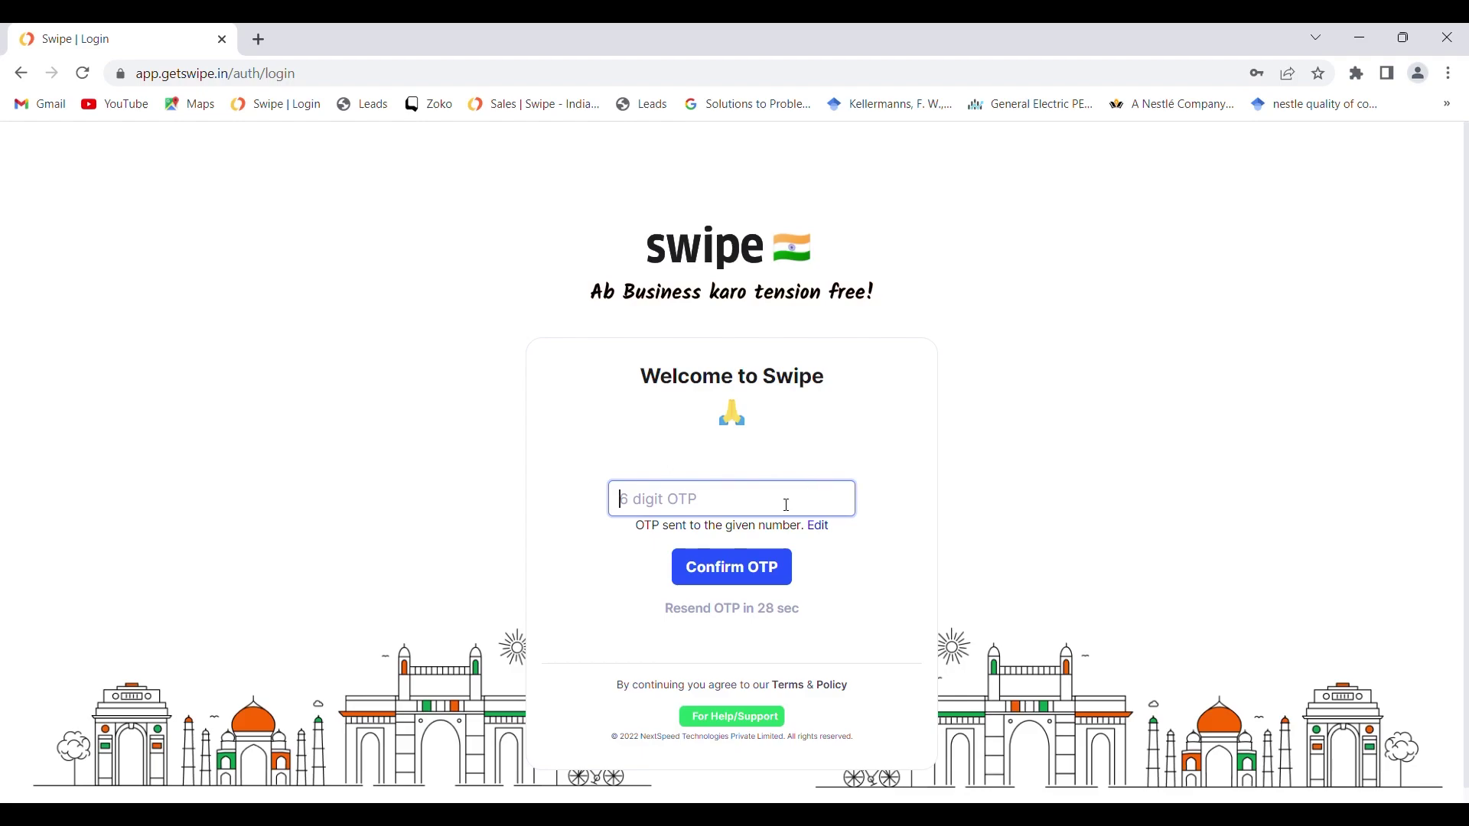
pyautogui.write('0')
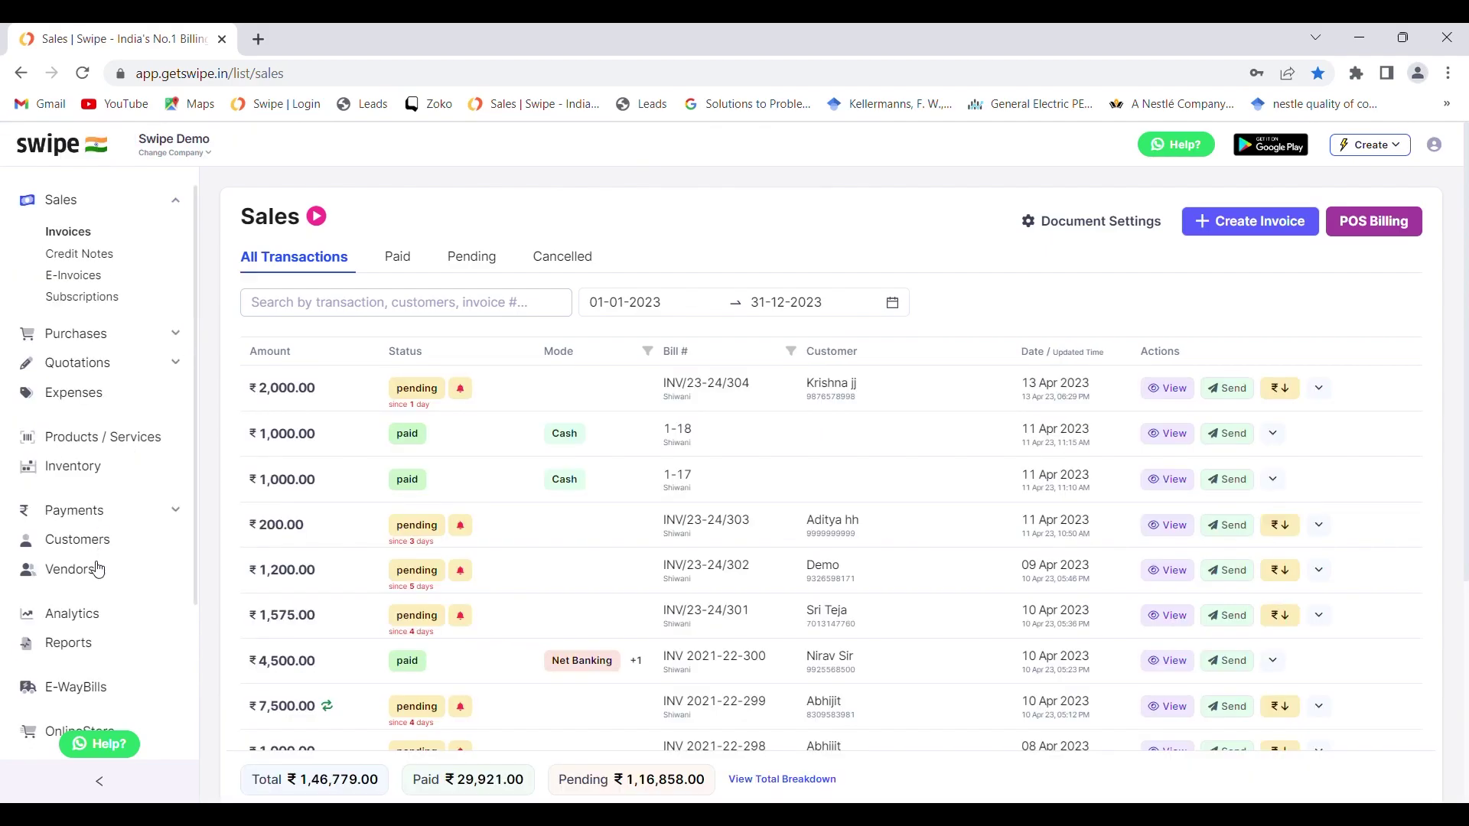
pyautogui.scroll(-3, 98, 570)
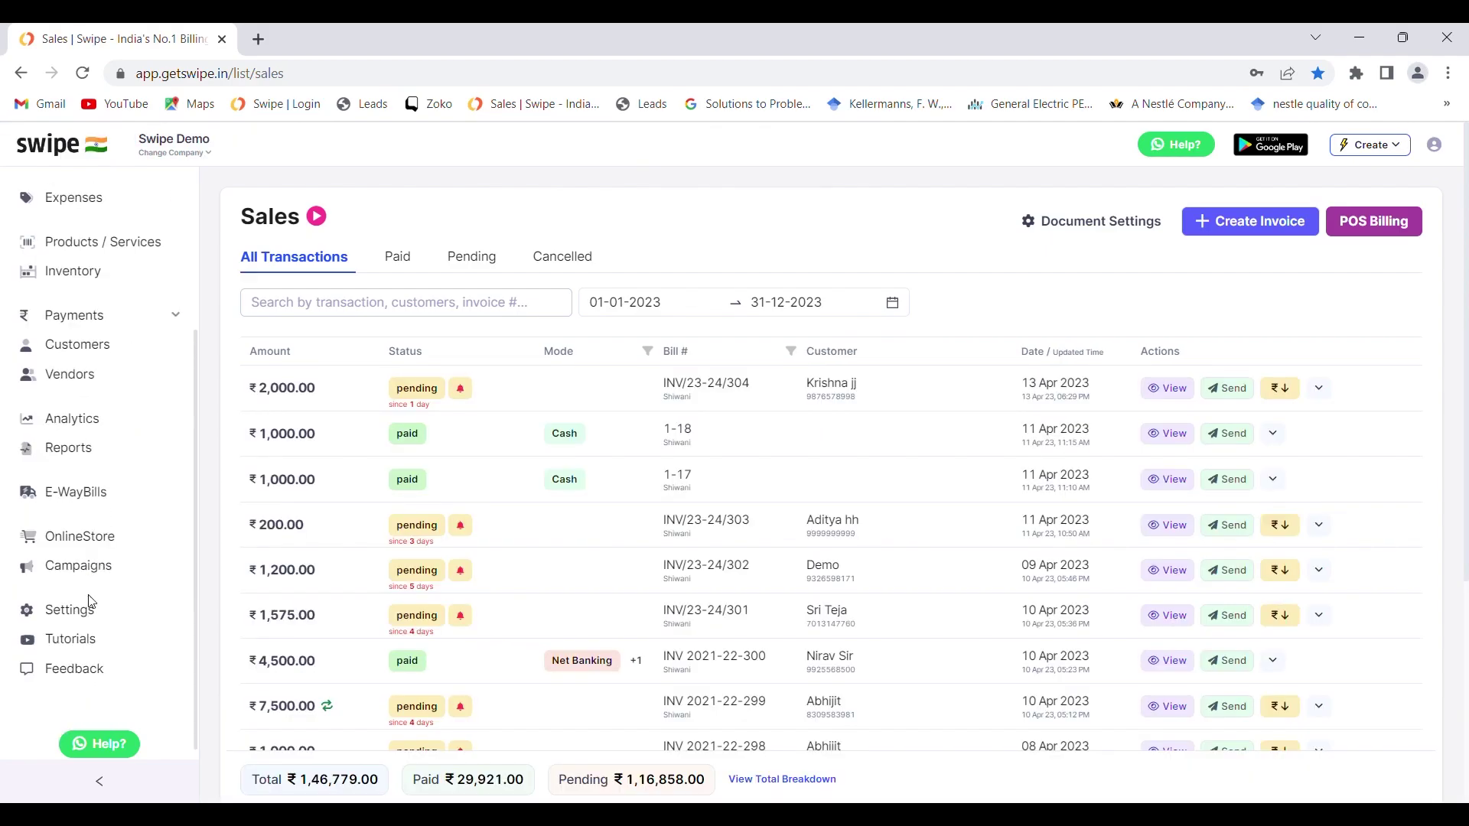
pyautogui.click(81, 618)
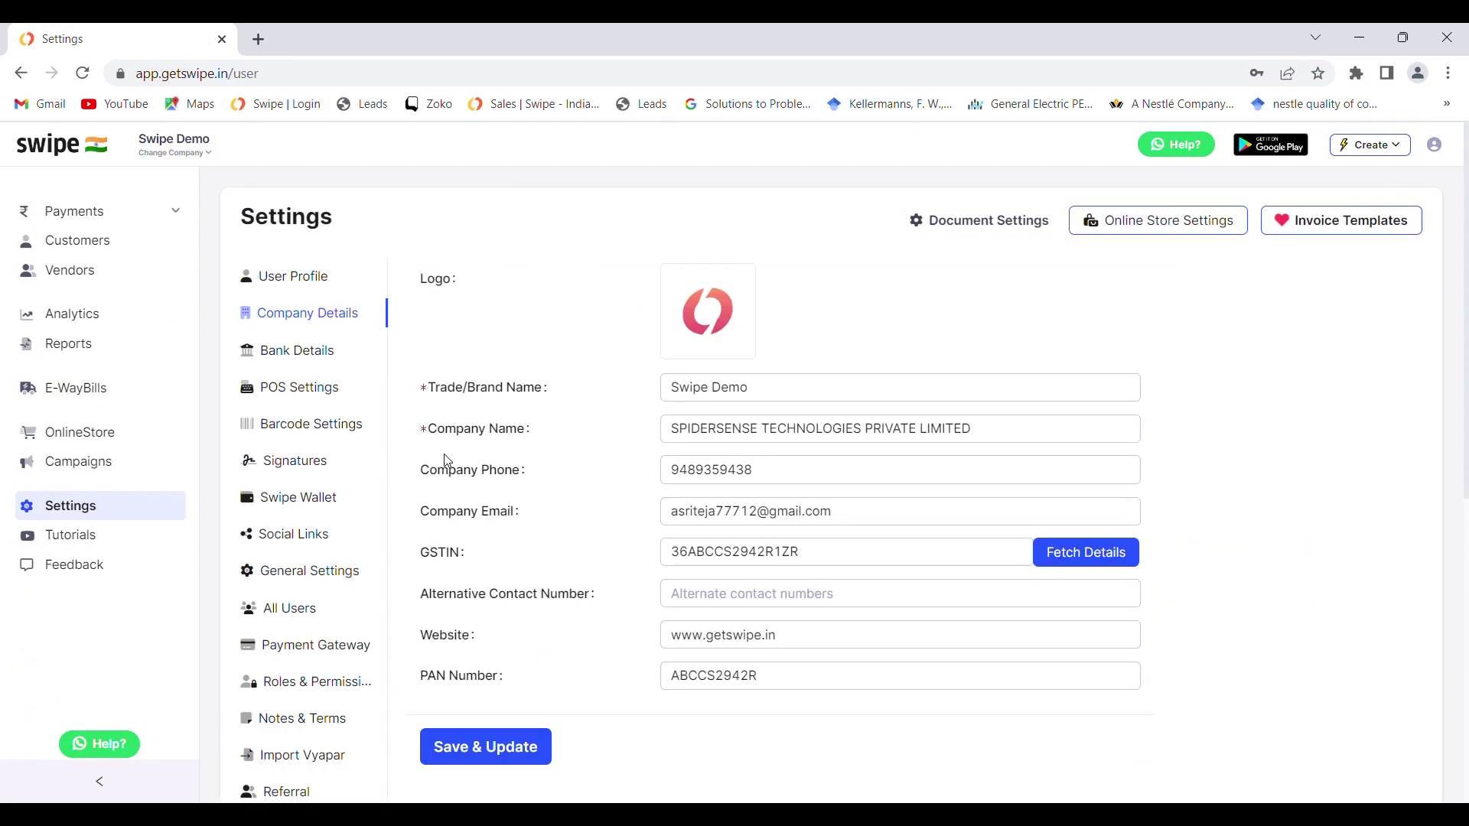
# Review the trade name, company name, phone, email and GSTIN fields, and fetch the GSTIN's registered details.
pyautogui.click(813, 395)
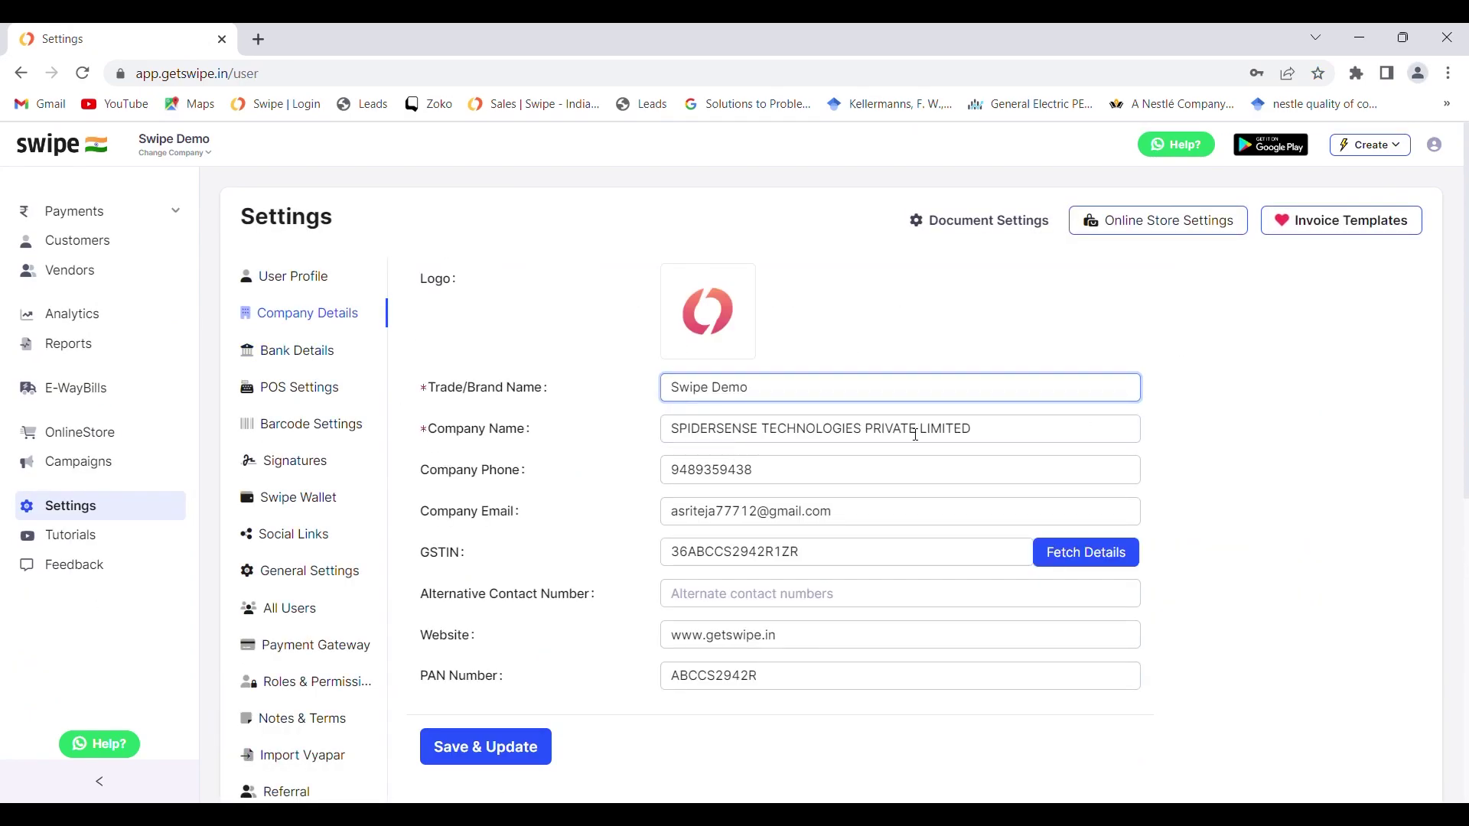
pyautogui.click(819, 433)
pyautogui.click(824, 474)
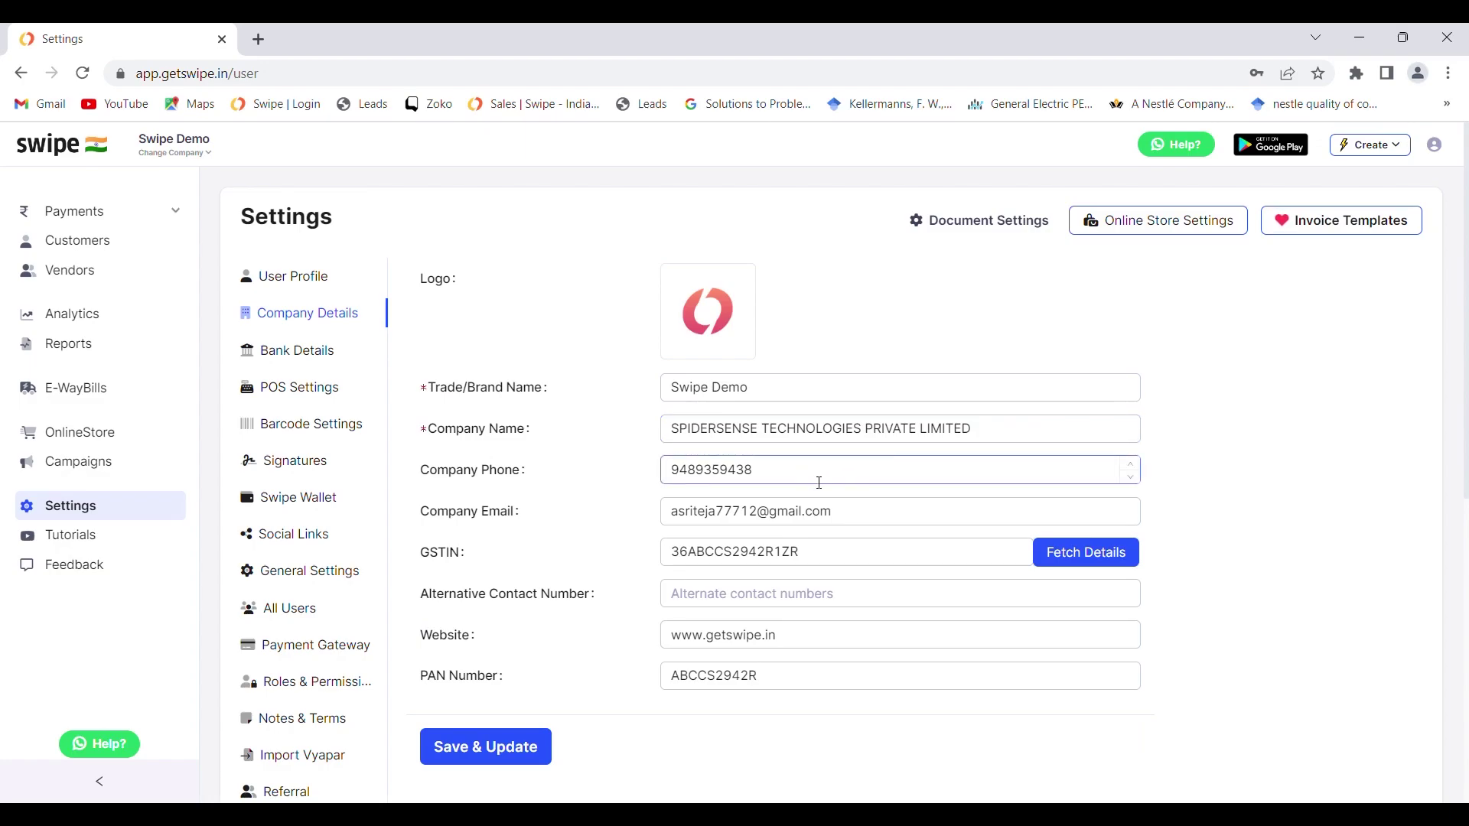
pyautogui.click(885, 519)
pyautogui.click(838, 561)
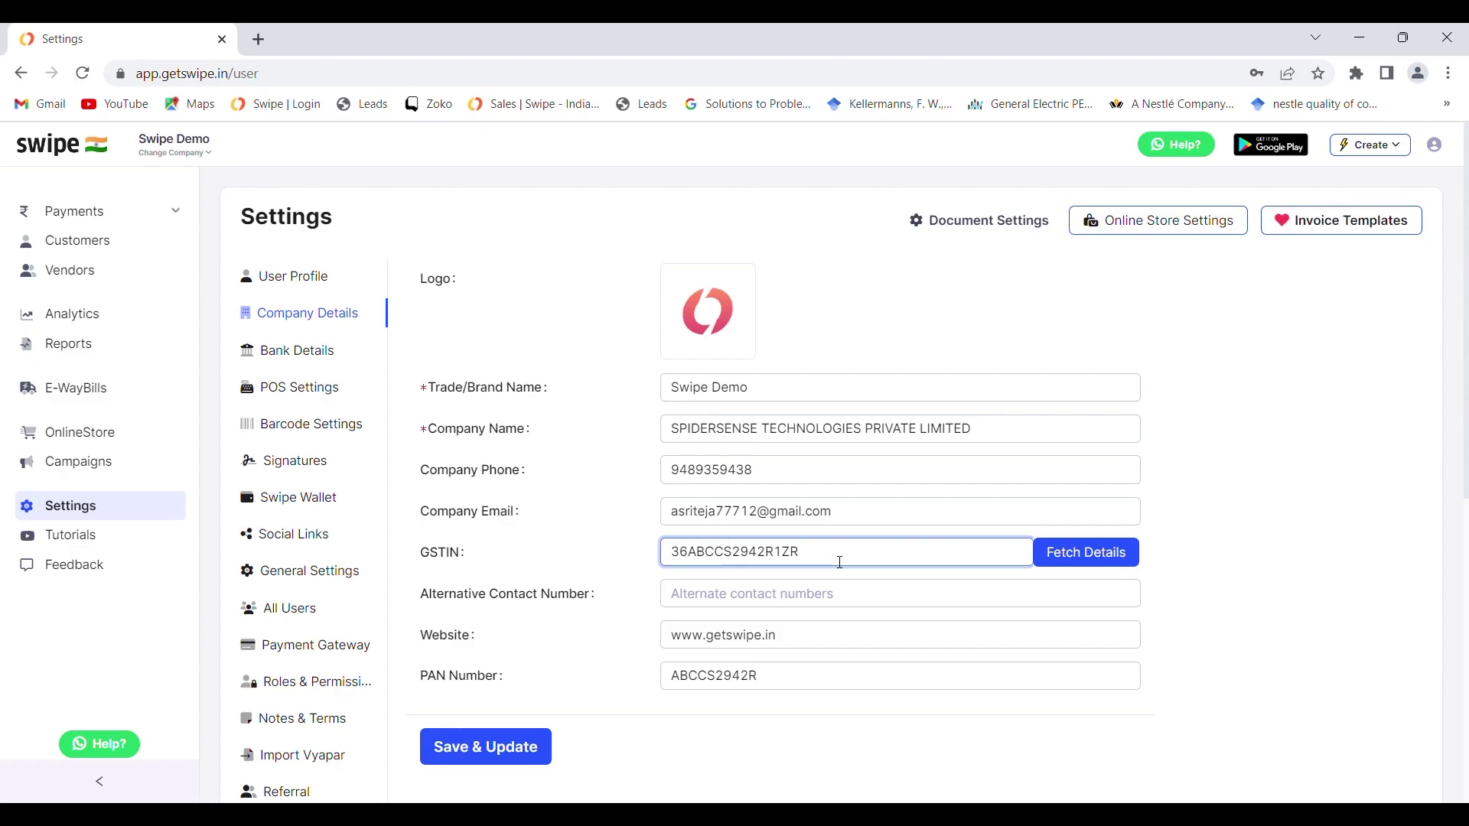
pyautogui.click(1102, 562)
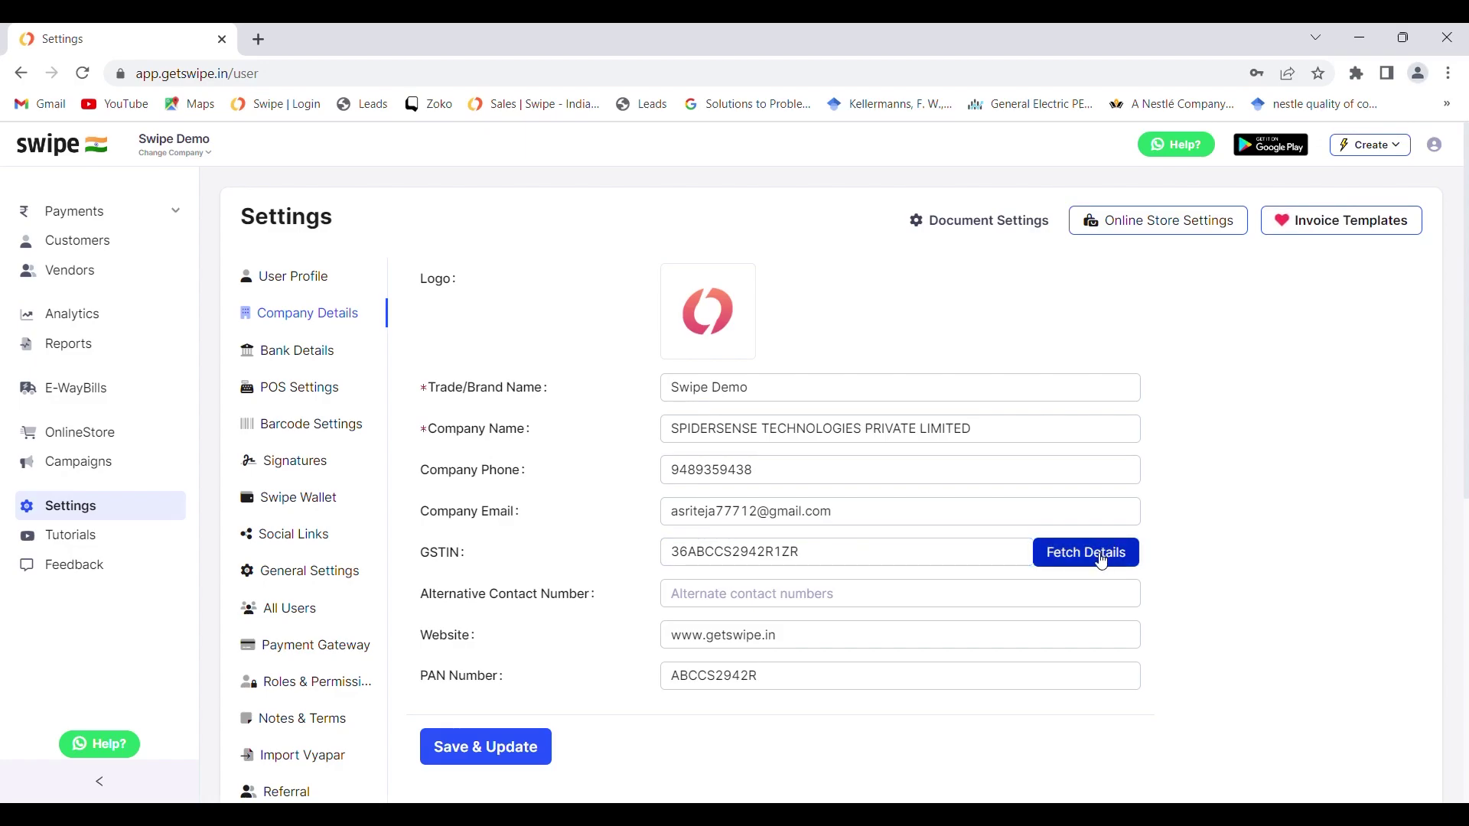
pyautogui.click(1101, 562)
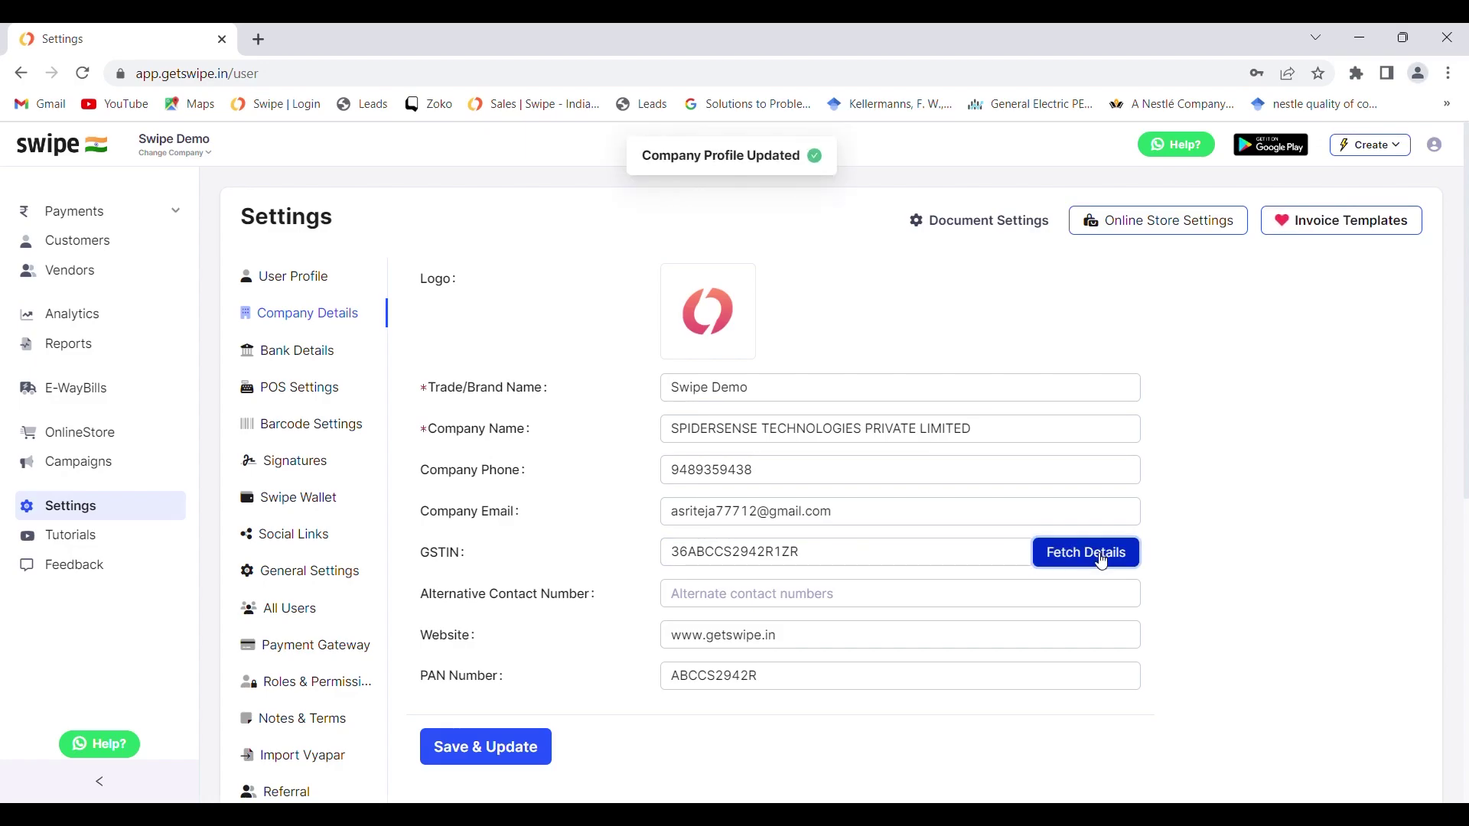
# Save the updated company profile and return to the Sales invoice list.
pyautogui.scroll(-3, 1245, 532)
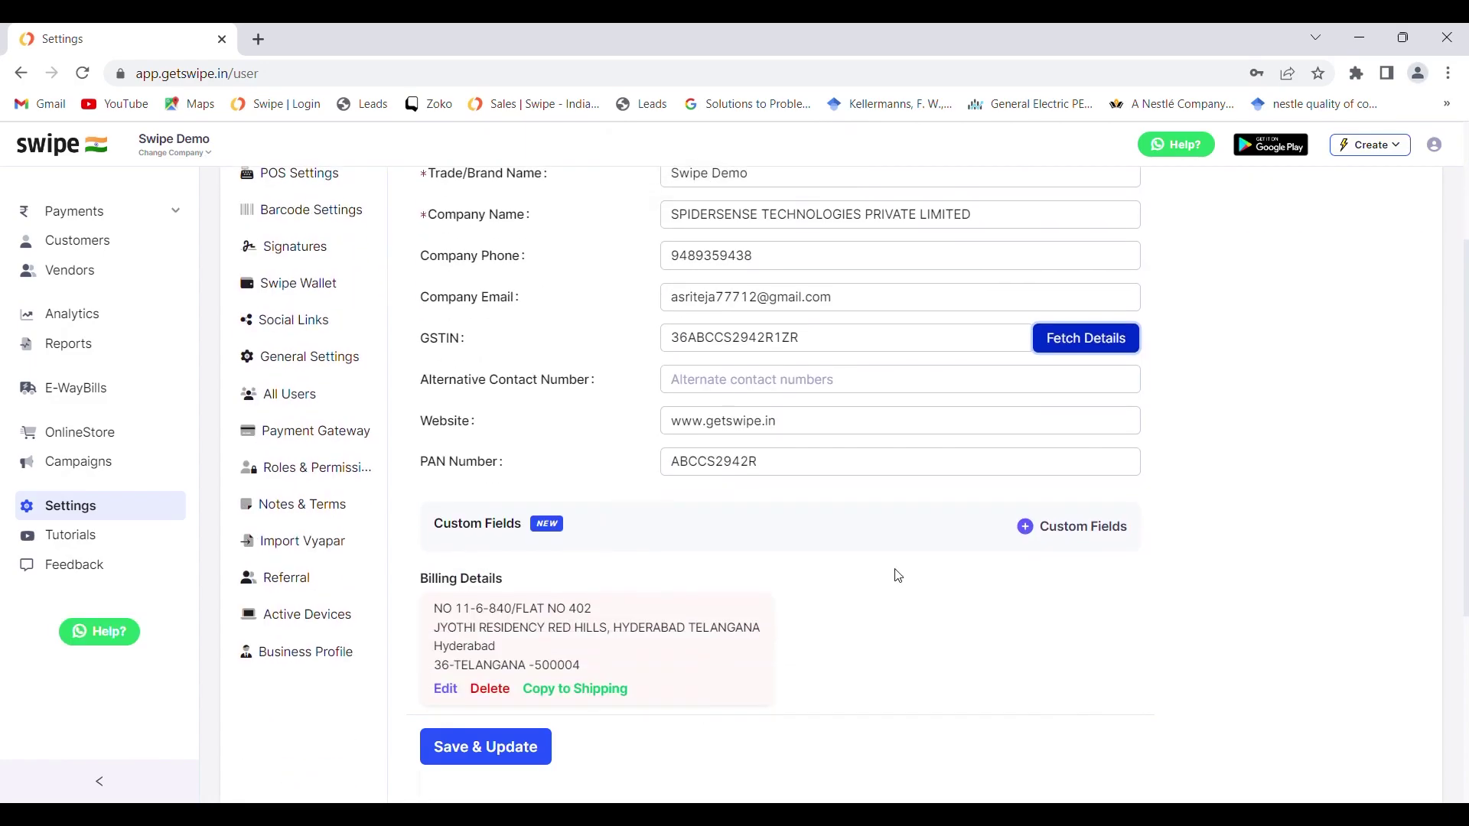
pyautogui.click(483, 753)
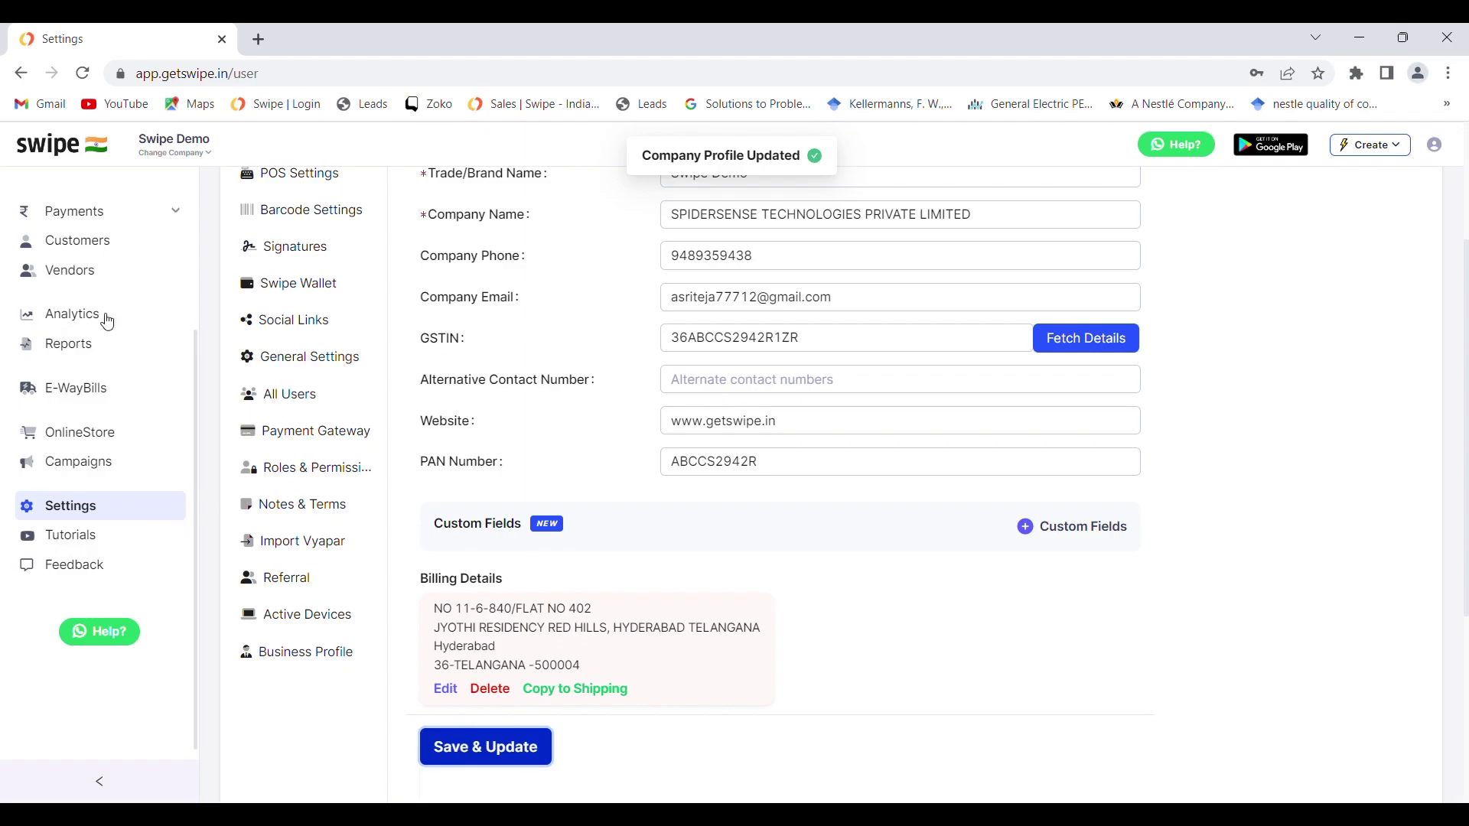
pyautogui.scroll(5, 106, 318)
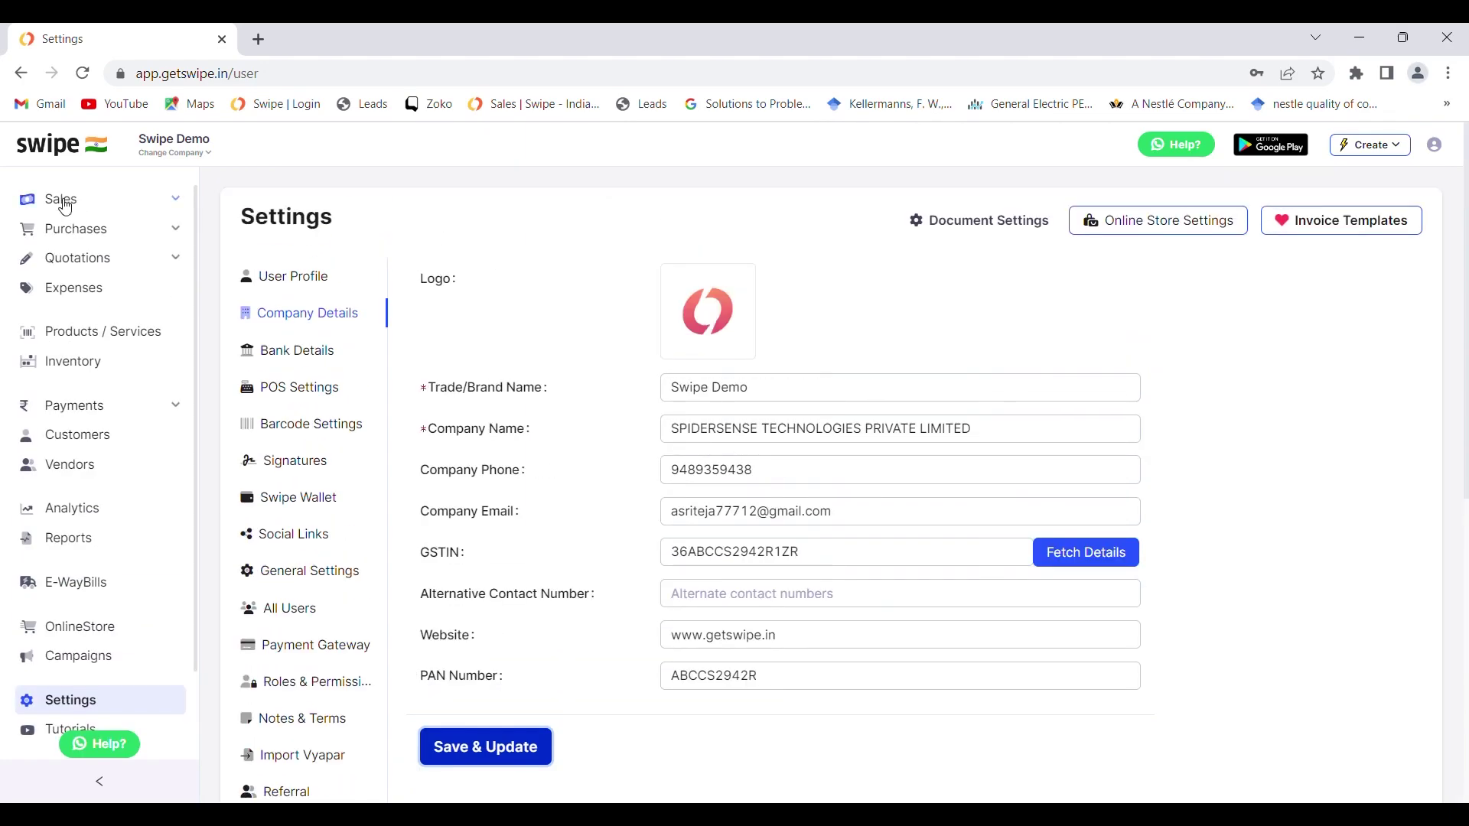
pyautogui.click(66, 201)
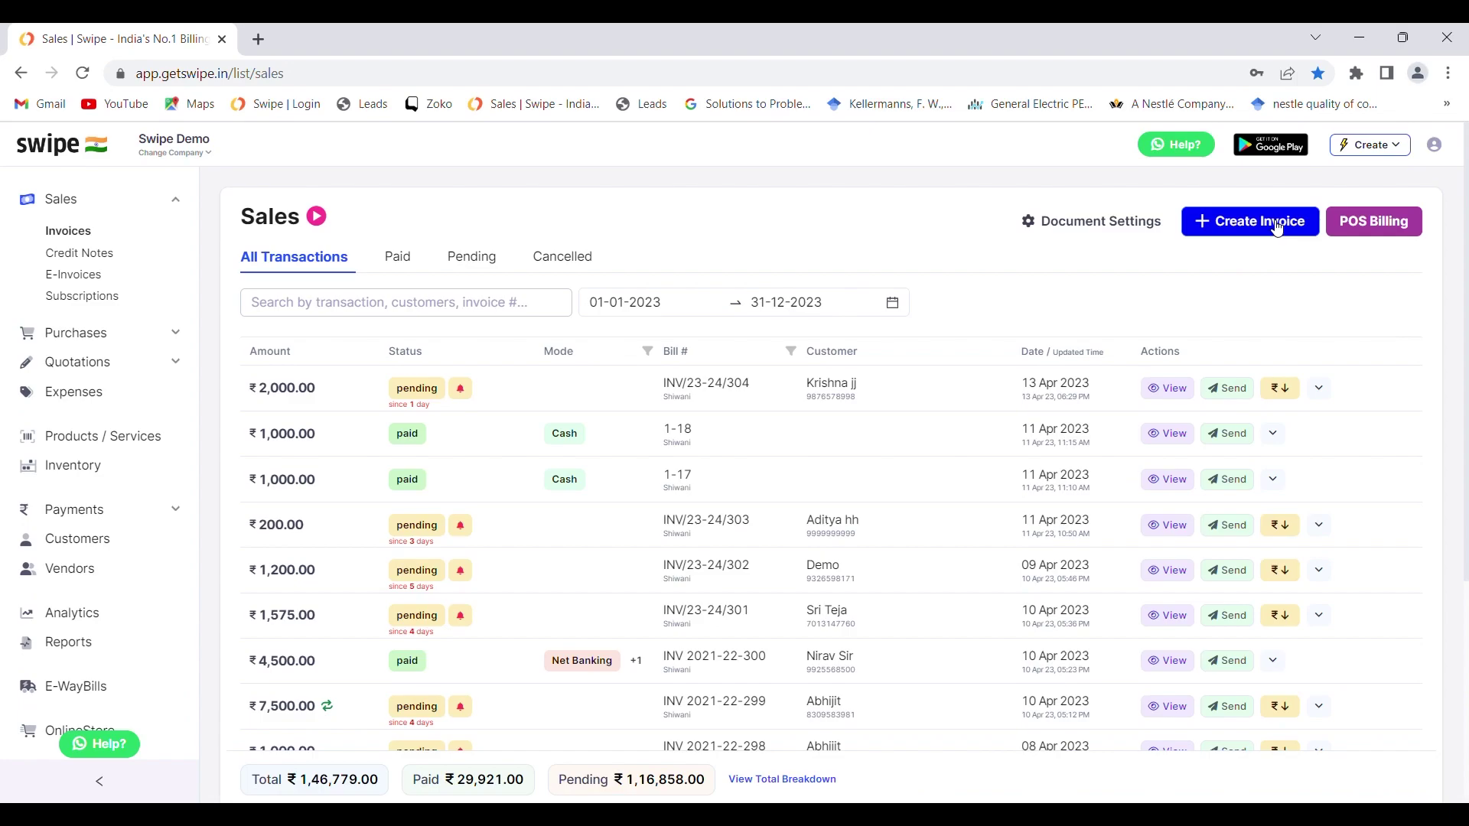
# Start a new invoice, numbered INV/23-24/305 and dated 14-04-2023.
pyautogui.click(1278, 228)
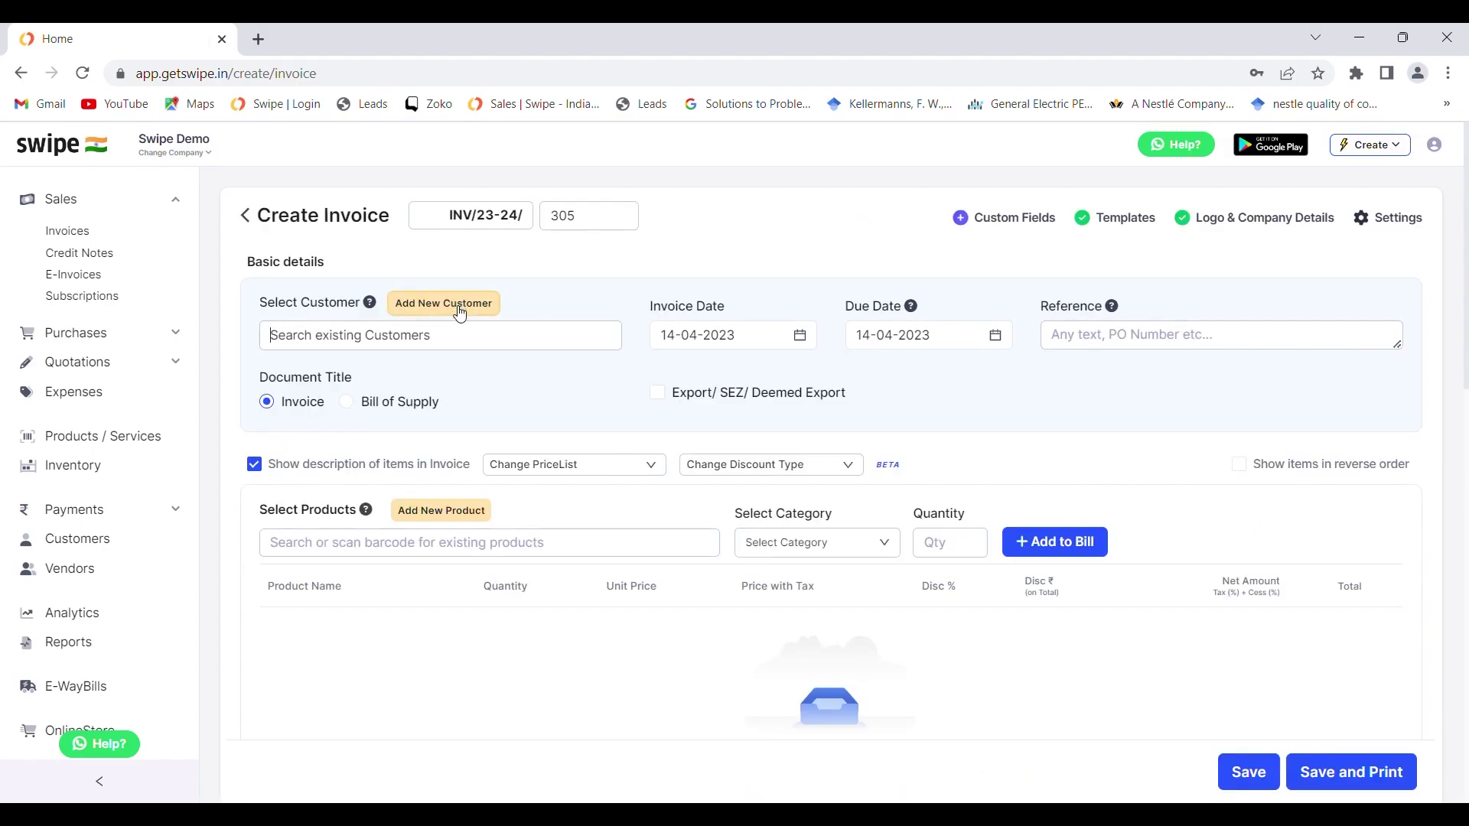
# Create a new customer with only a name and set them as the invoice's customer.
pyautogui.click(461, 314)
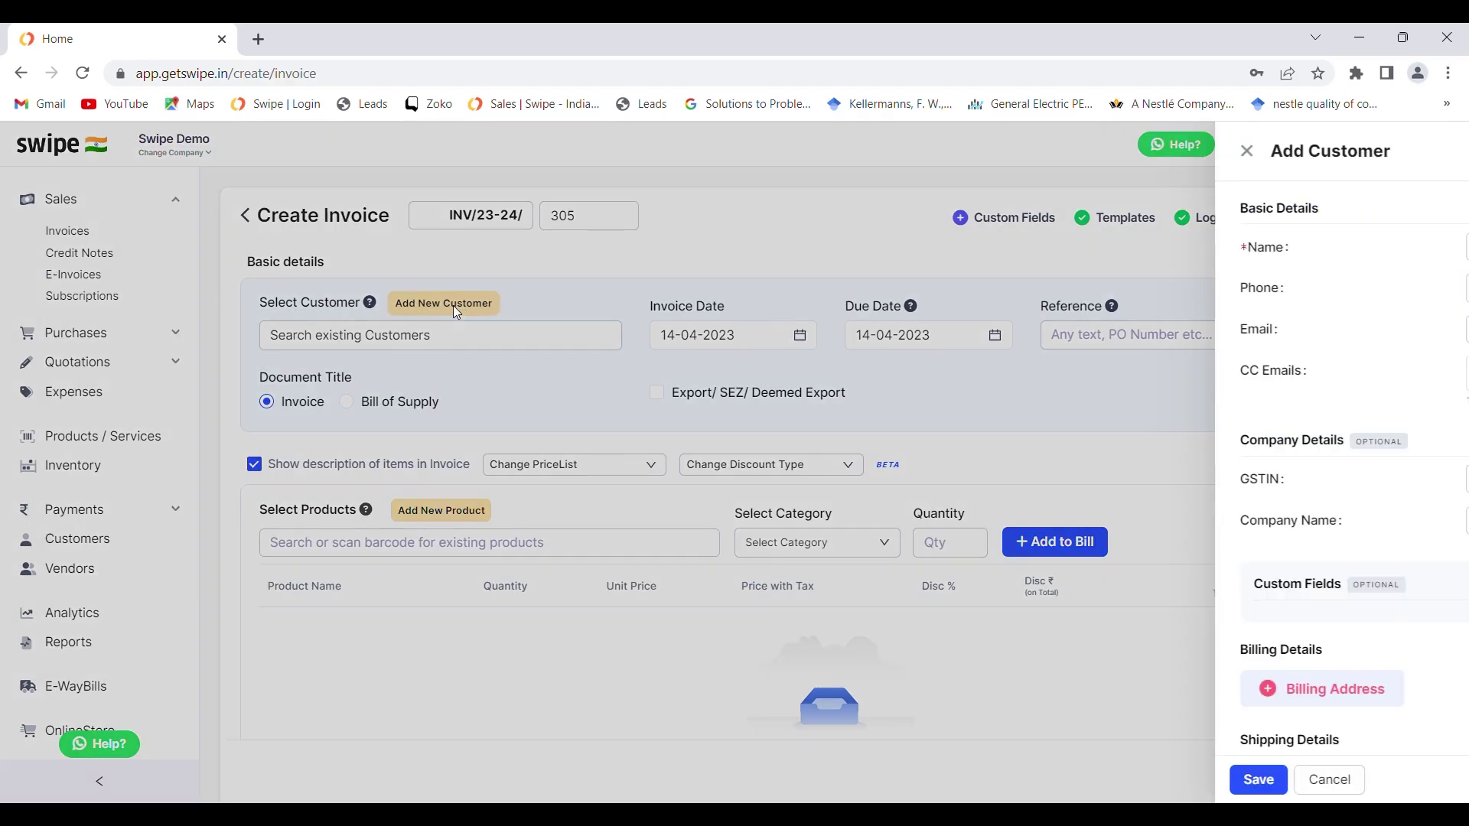
pyautogui.click(1124, 249)
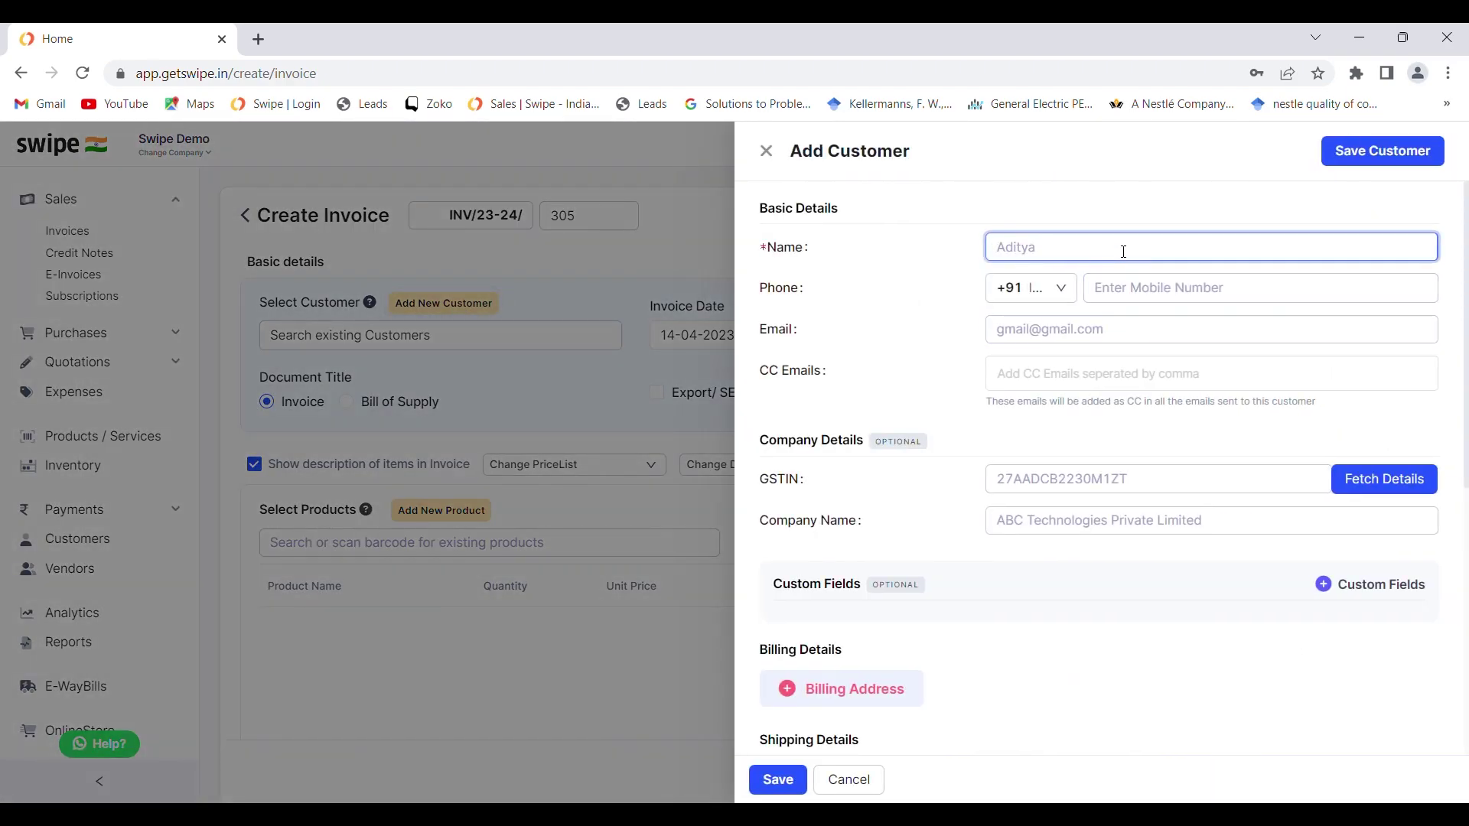
pyautogui.write('rajeshwar')
pyautogui.click(778, 780)
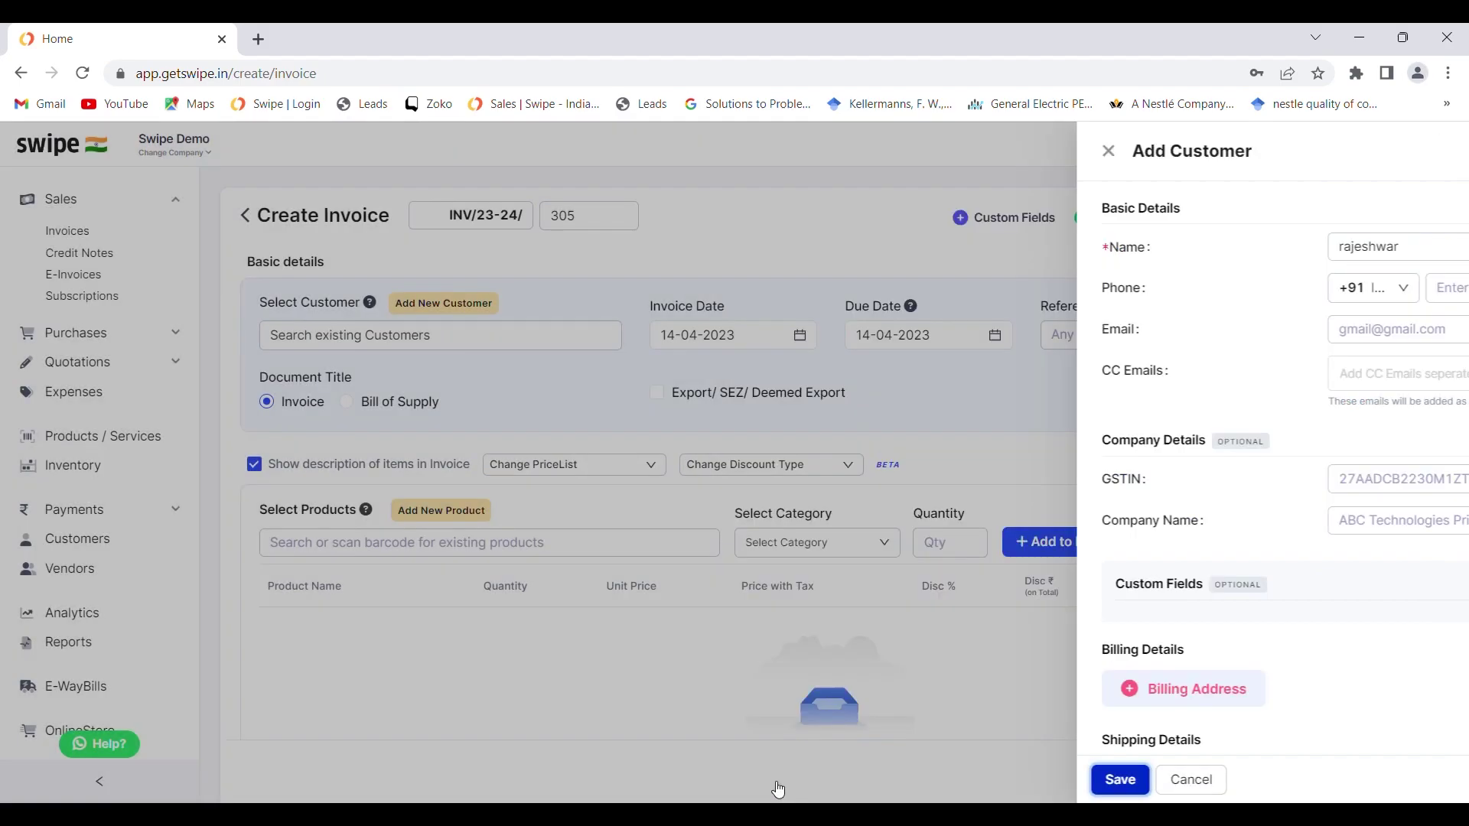
pyautogui.scroll(-2, 749, 482)
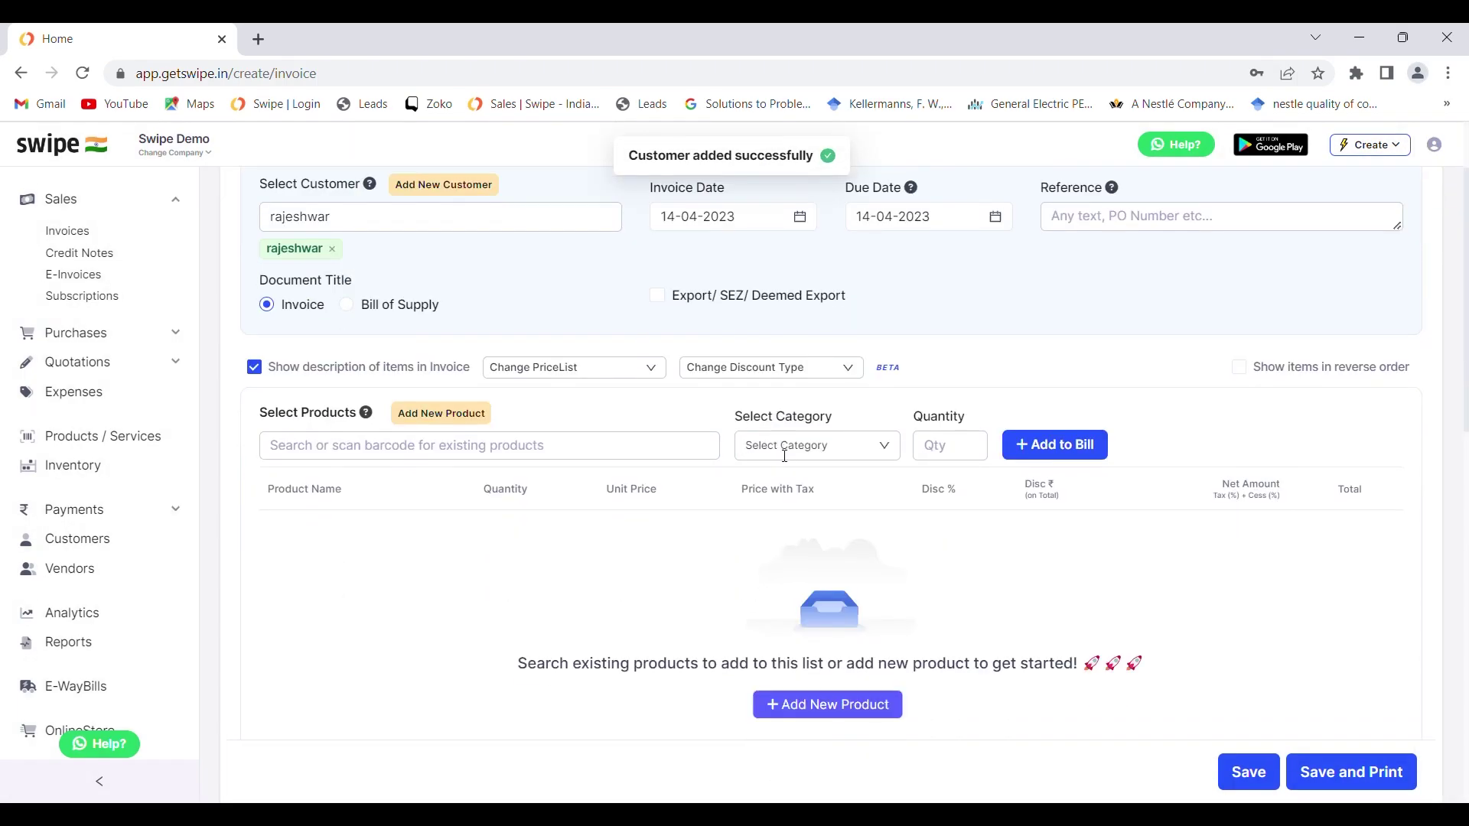
# Create a new product named 'balloon' priced at 100 with an 18% tax rate.
pyautogui.click(450, 427)
pyautogui.click(1034, 313)
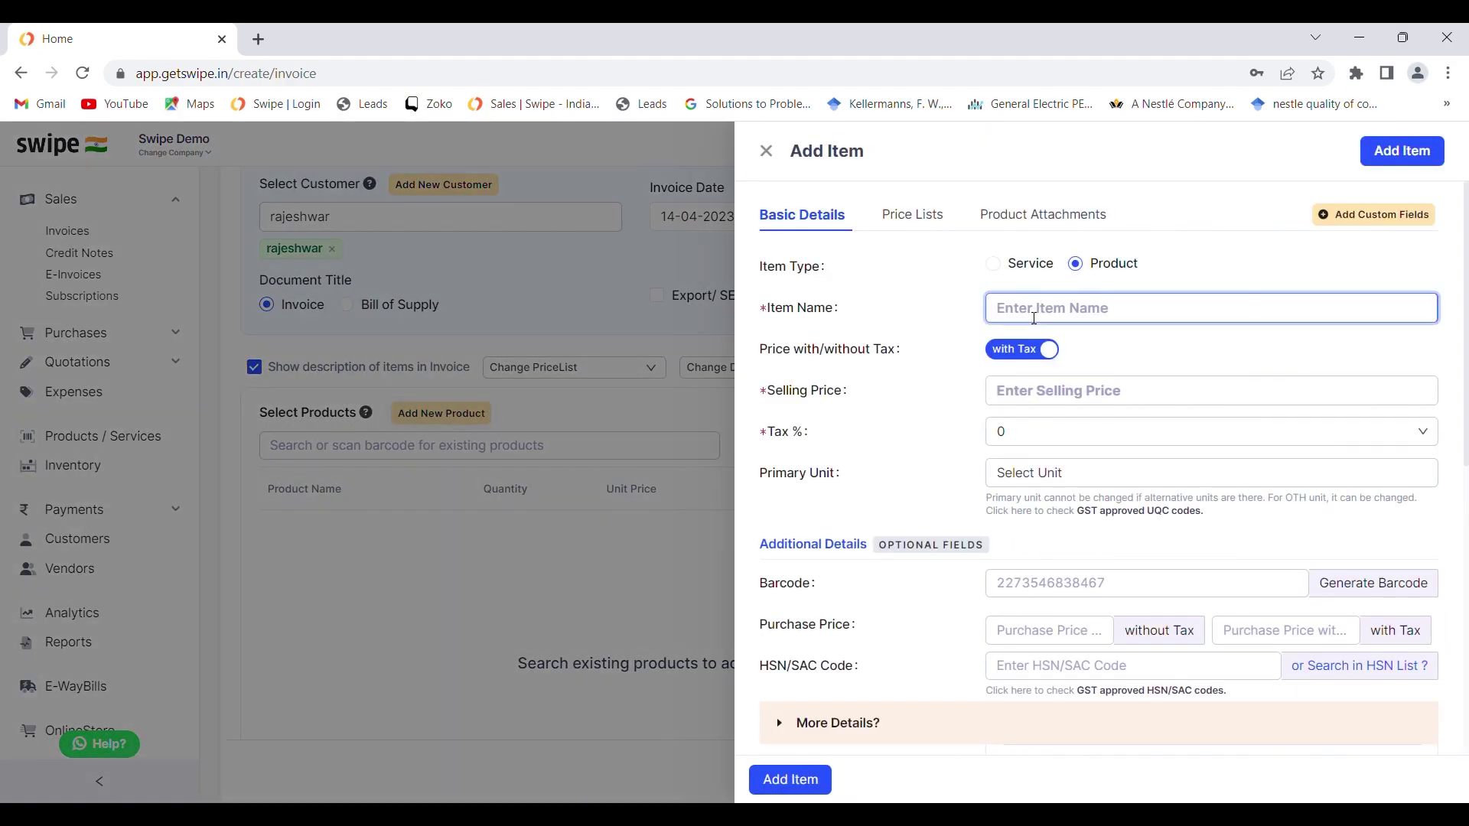
pyautogui.write('balloon')
pyautogui.click(1021, 393)
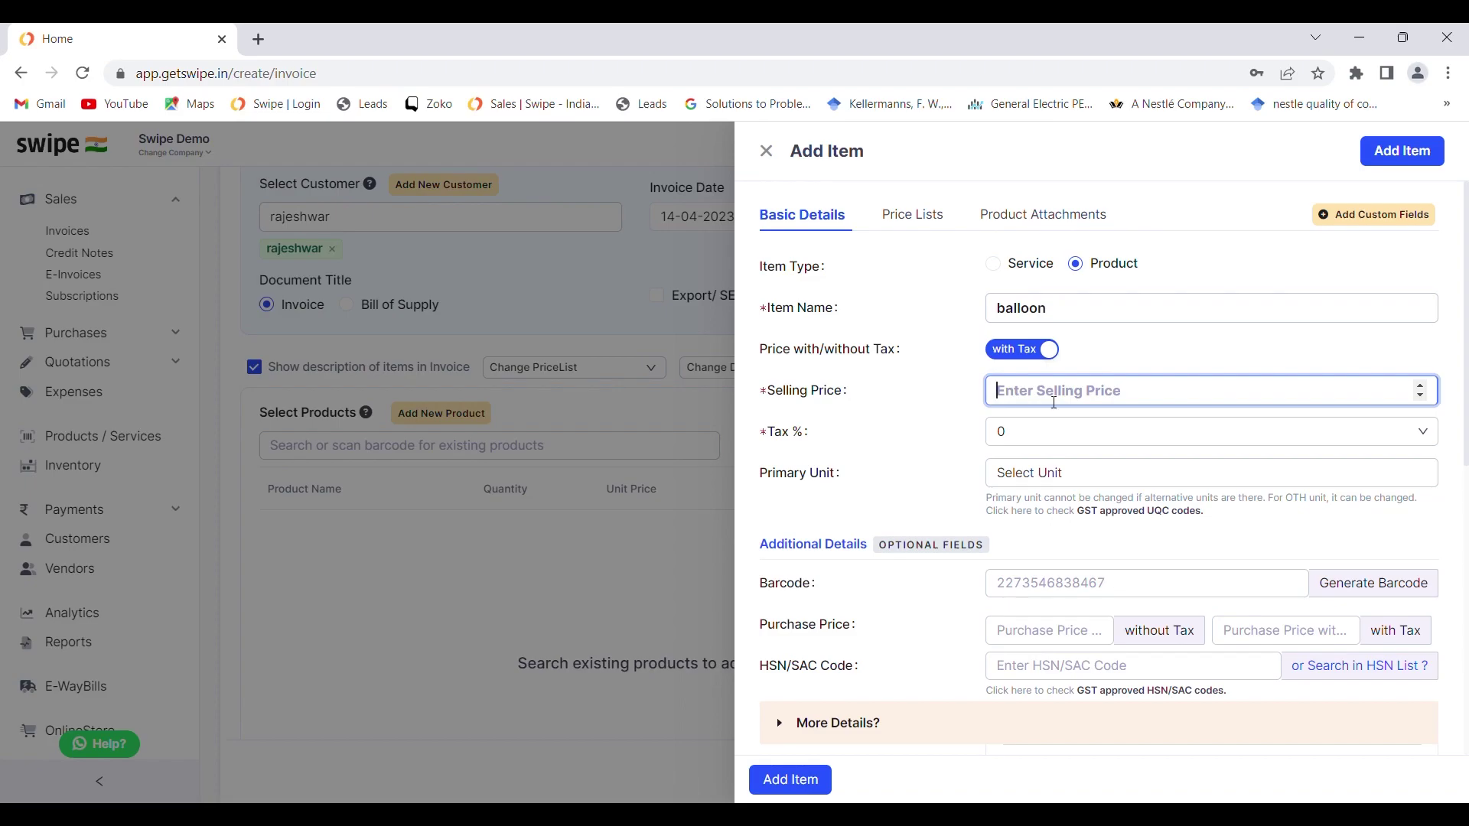
pyautogui.write('100')
pyautogui.click(1055, 440)
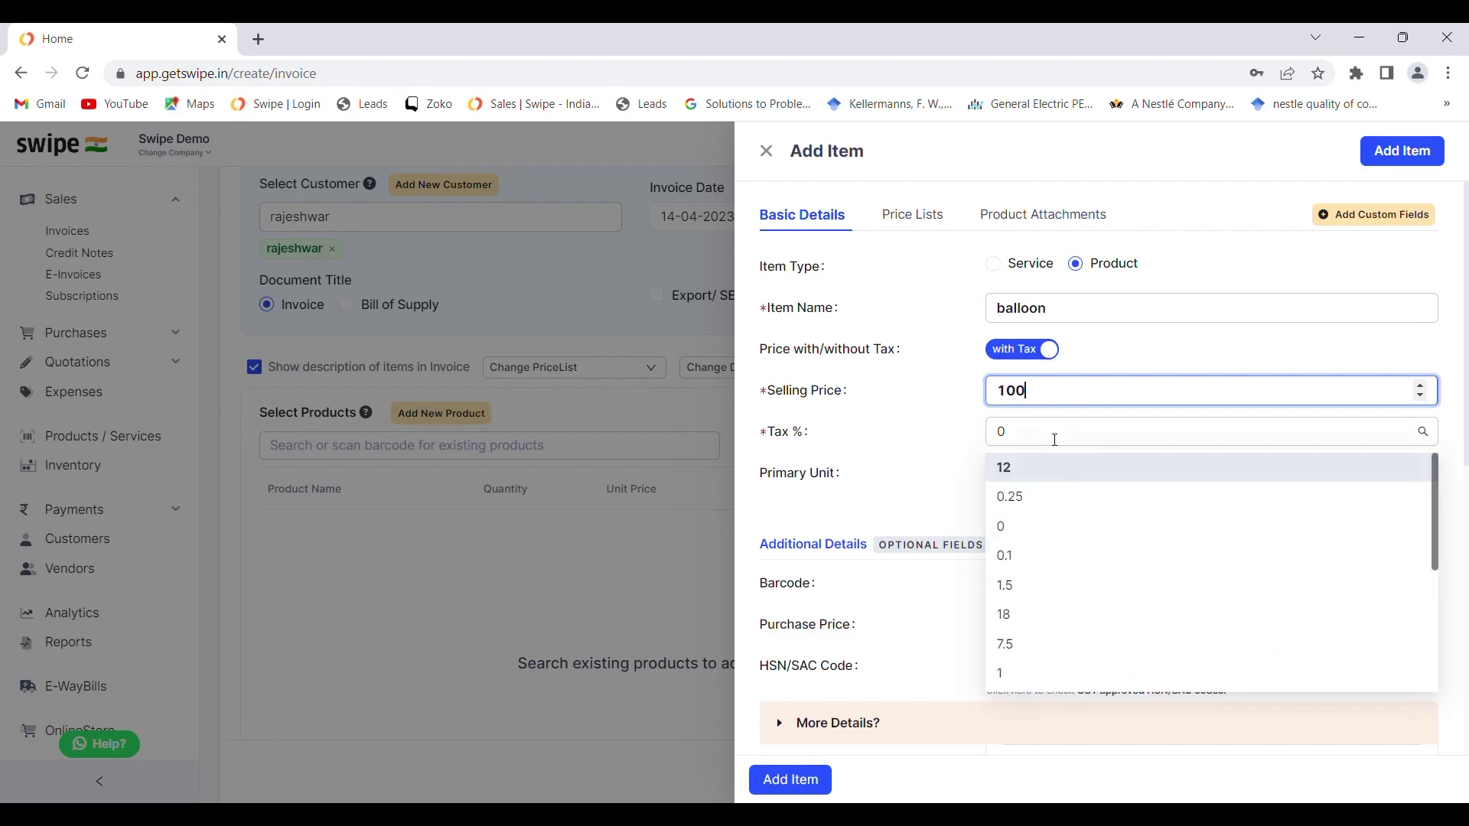
pyautogui.click(1002, 616)
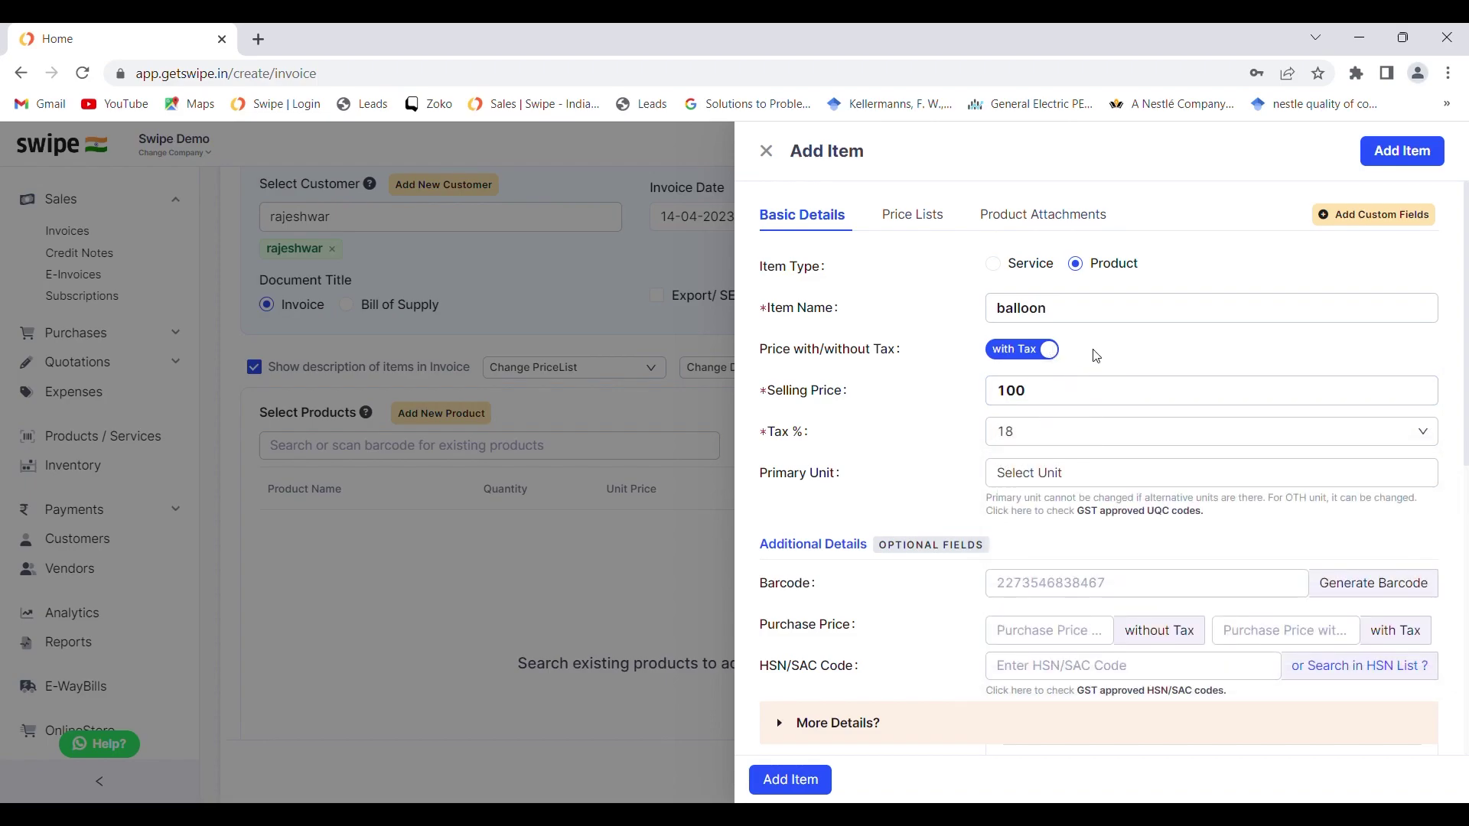
# Keep the balloon price tax-inclusive, set its unit to PCS PIECES, and save the item.
pyautogui.click(1033, 357)
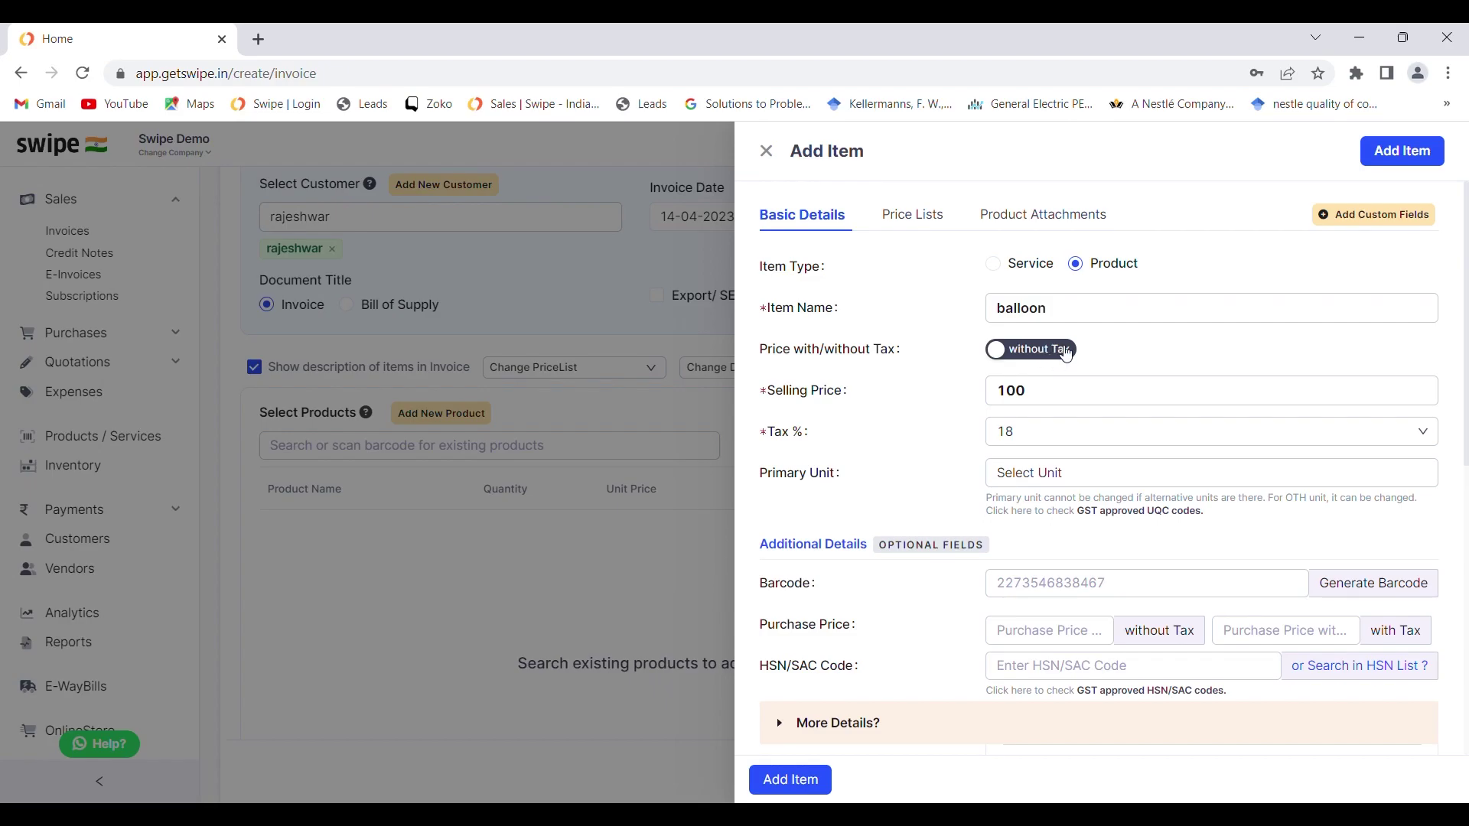
pyautogui.click(1069, 357)
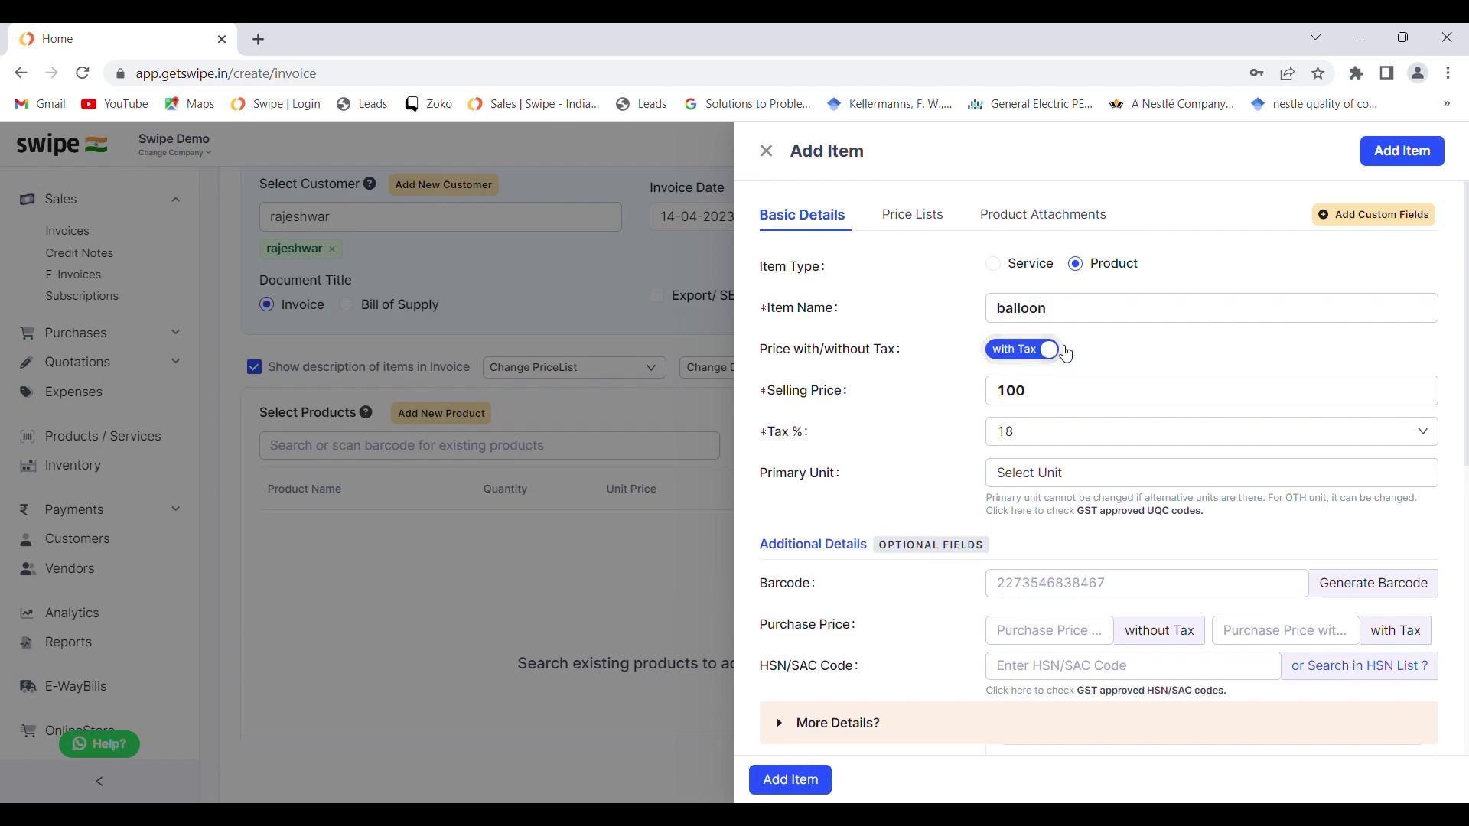
pyautogui.click(1056, 481)
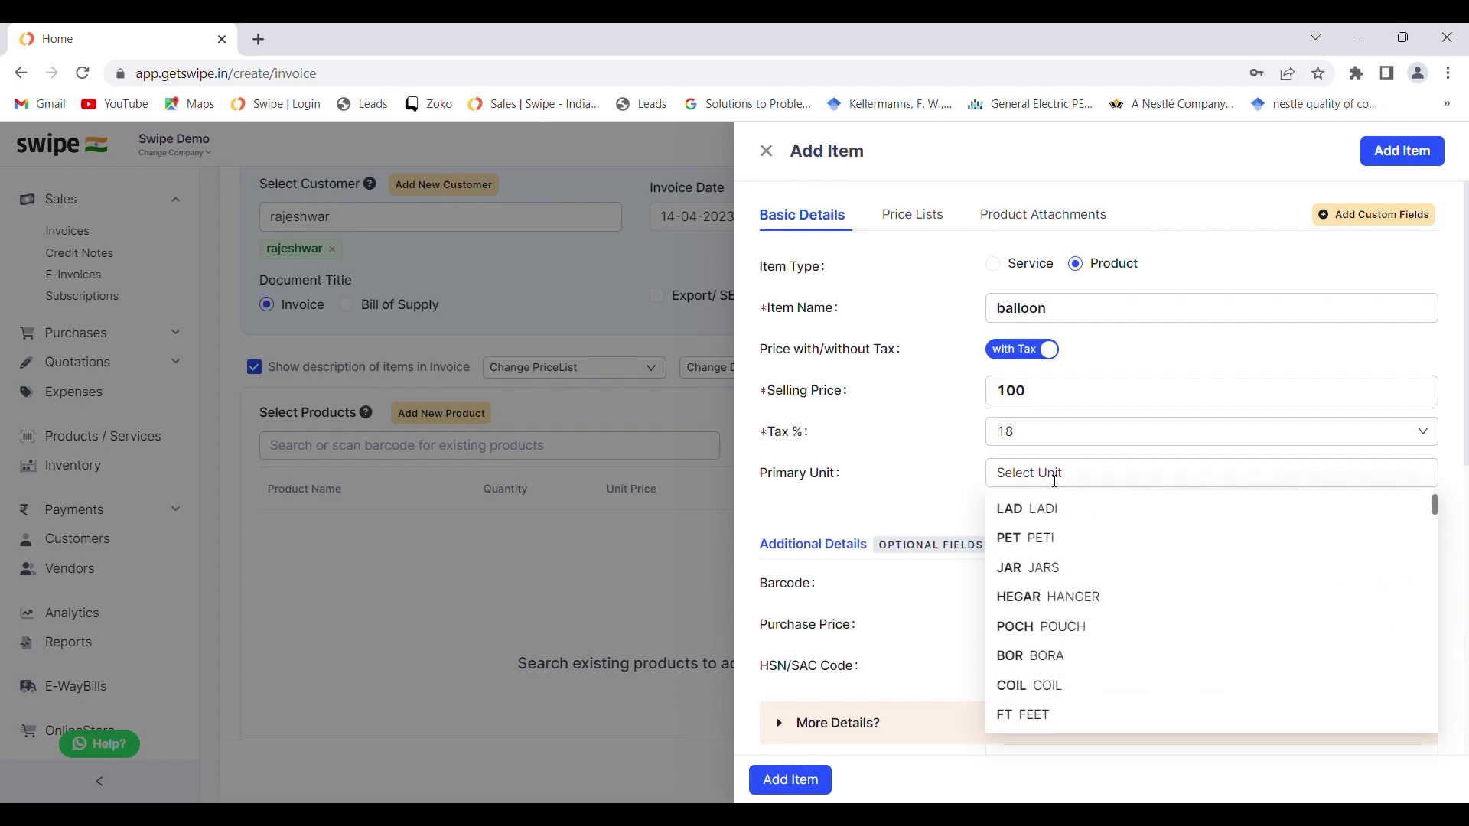
pyautogui.write('pc')
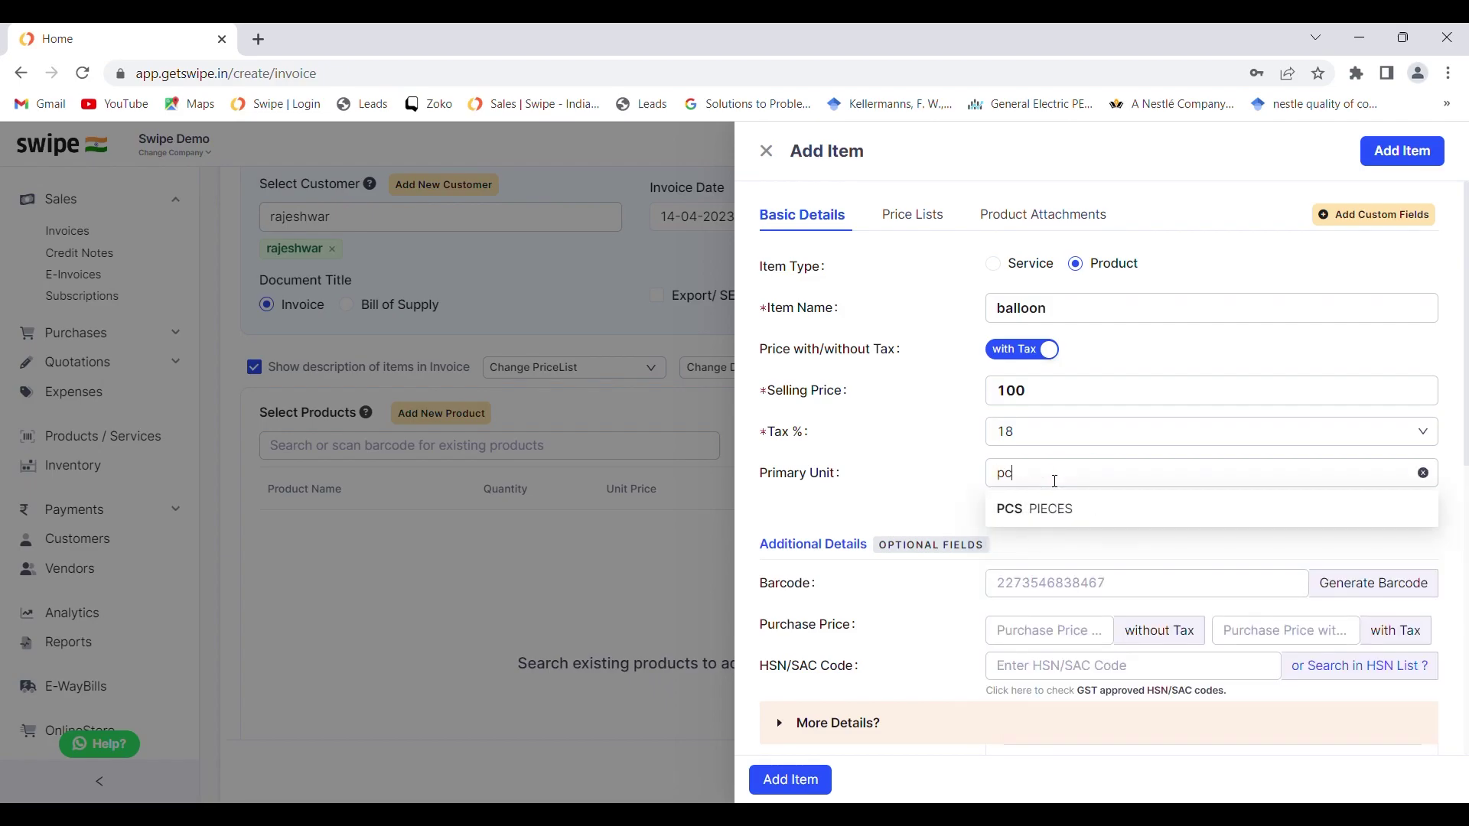
pyautogui.click(1045, 507)
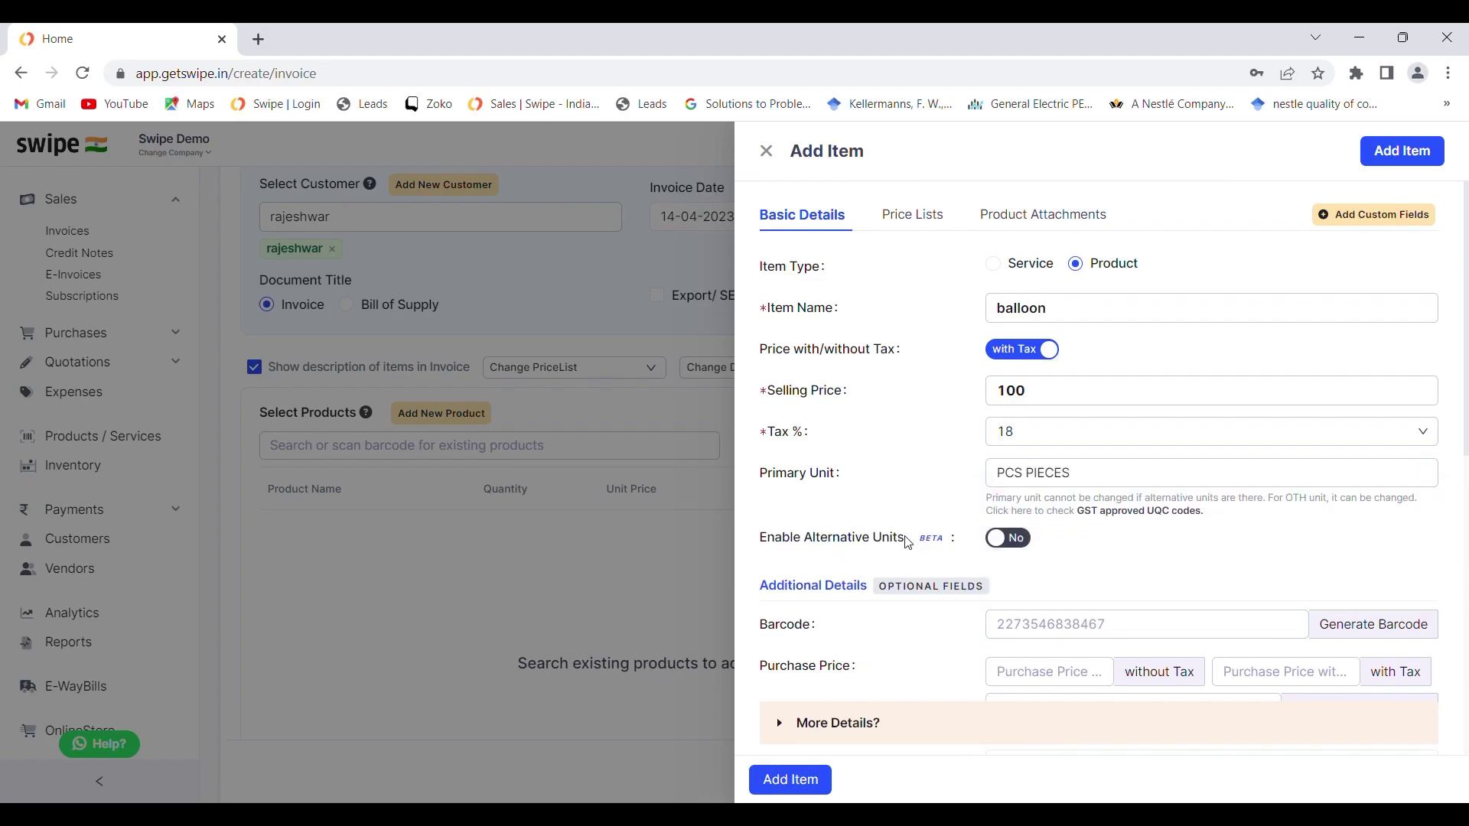
pyautogui.scroll(-3, 921, 604)
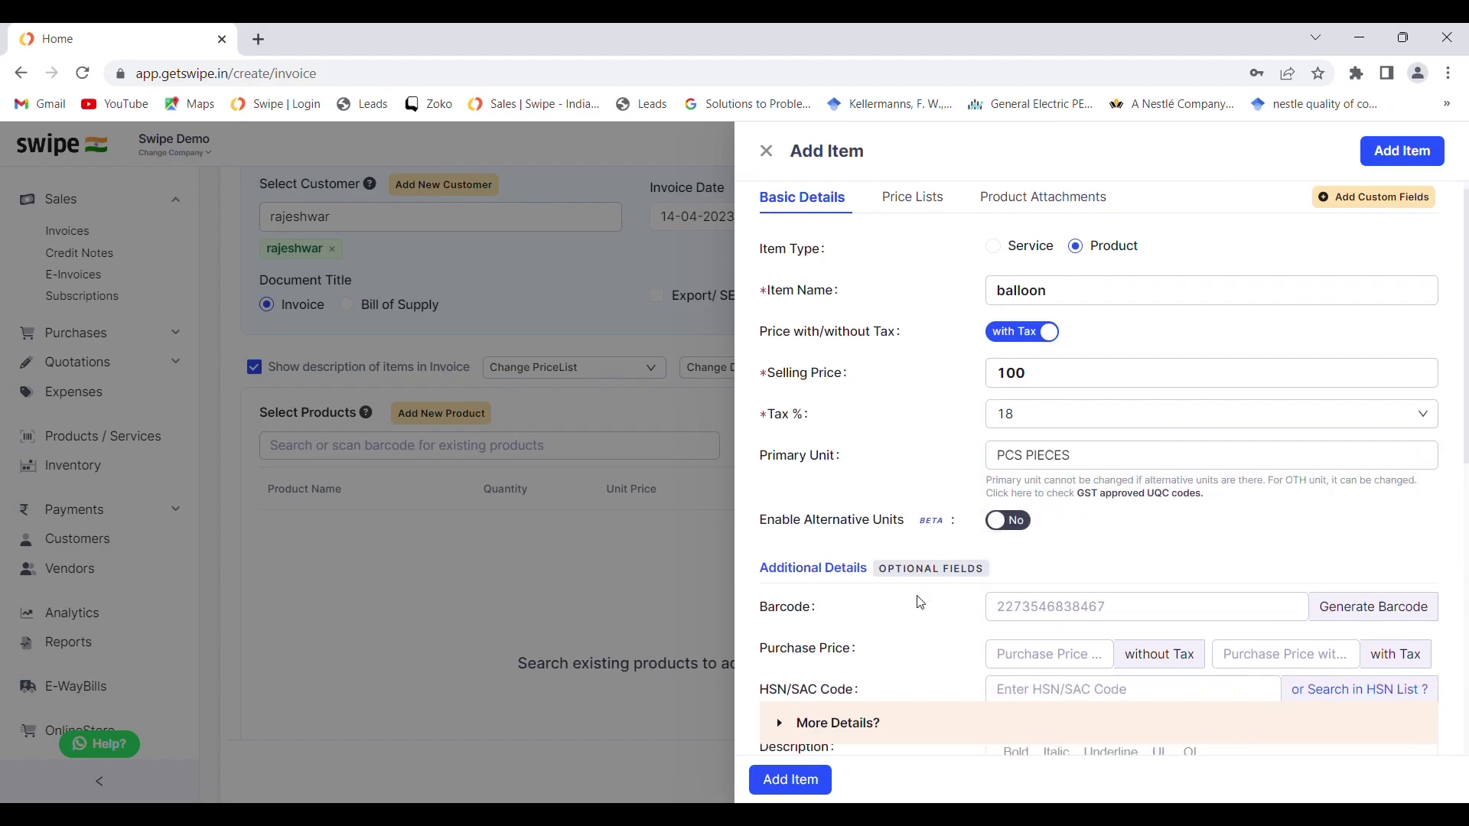
pyautogui.click(766, 786)
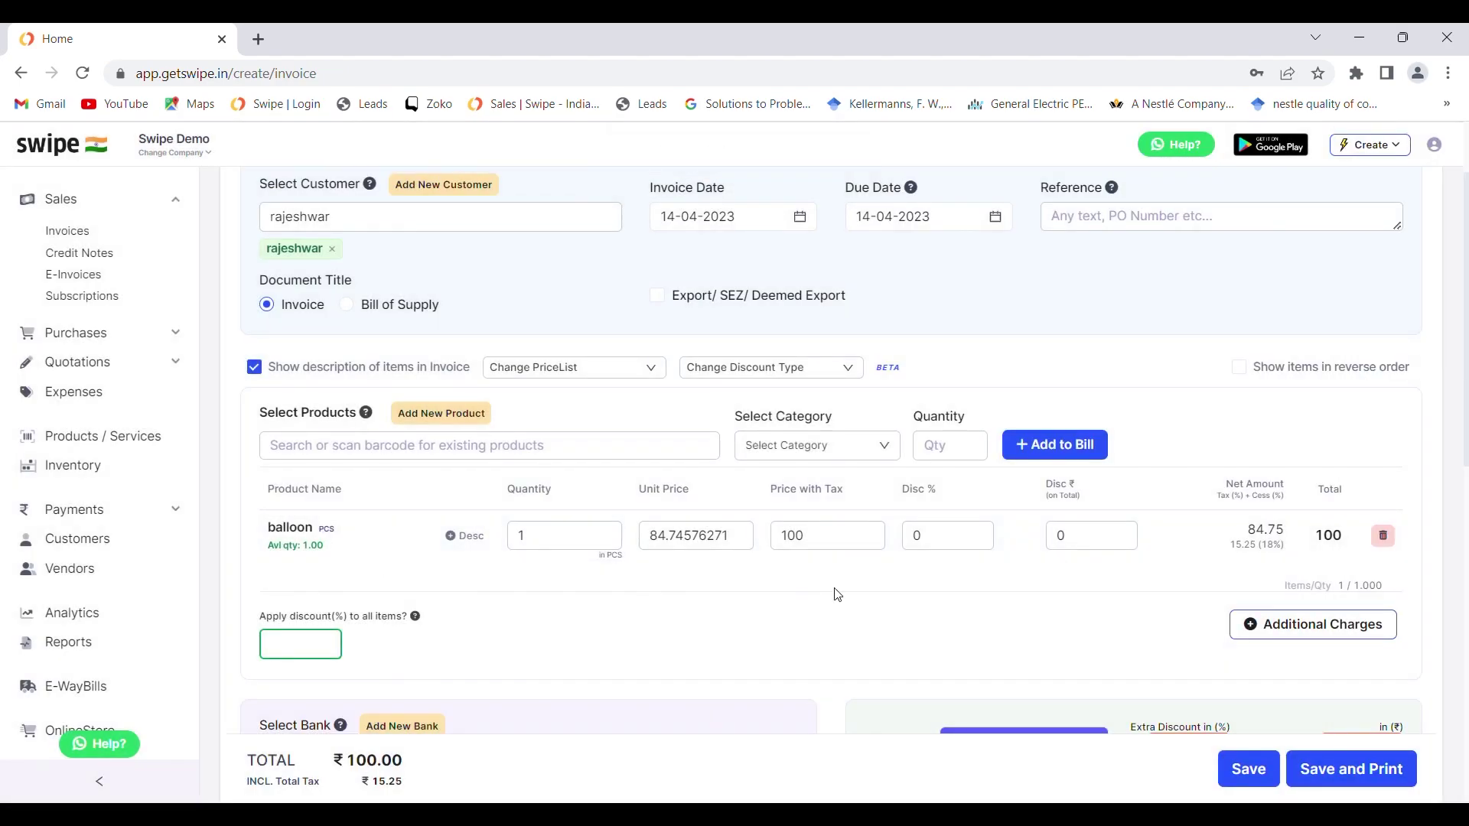
# Set the balloon line's quantity to 4, giving a ₹400.00 total.
pyautogui.click(618, 542)
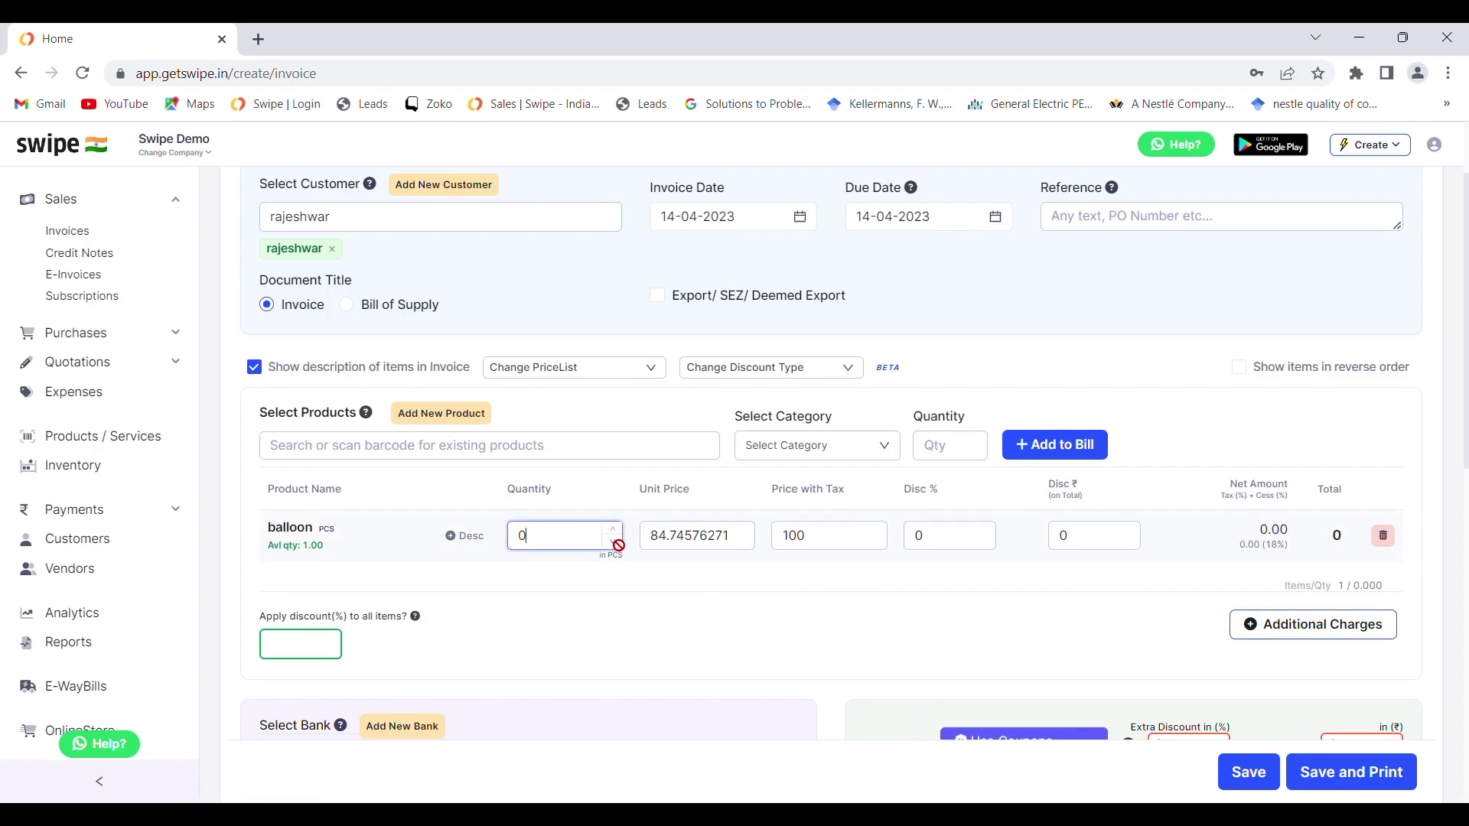
pyautogui.click(617, 532)
pyautogui.click(616, 532)
pyautogui.click(617, 532)
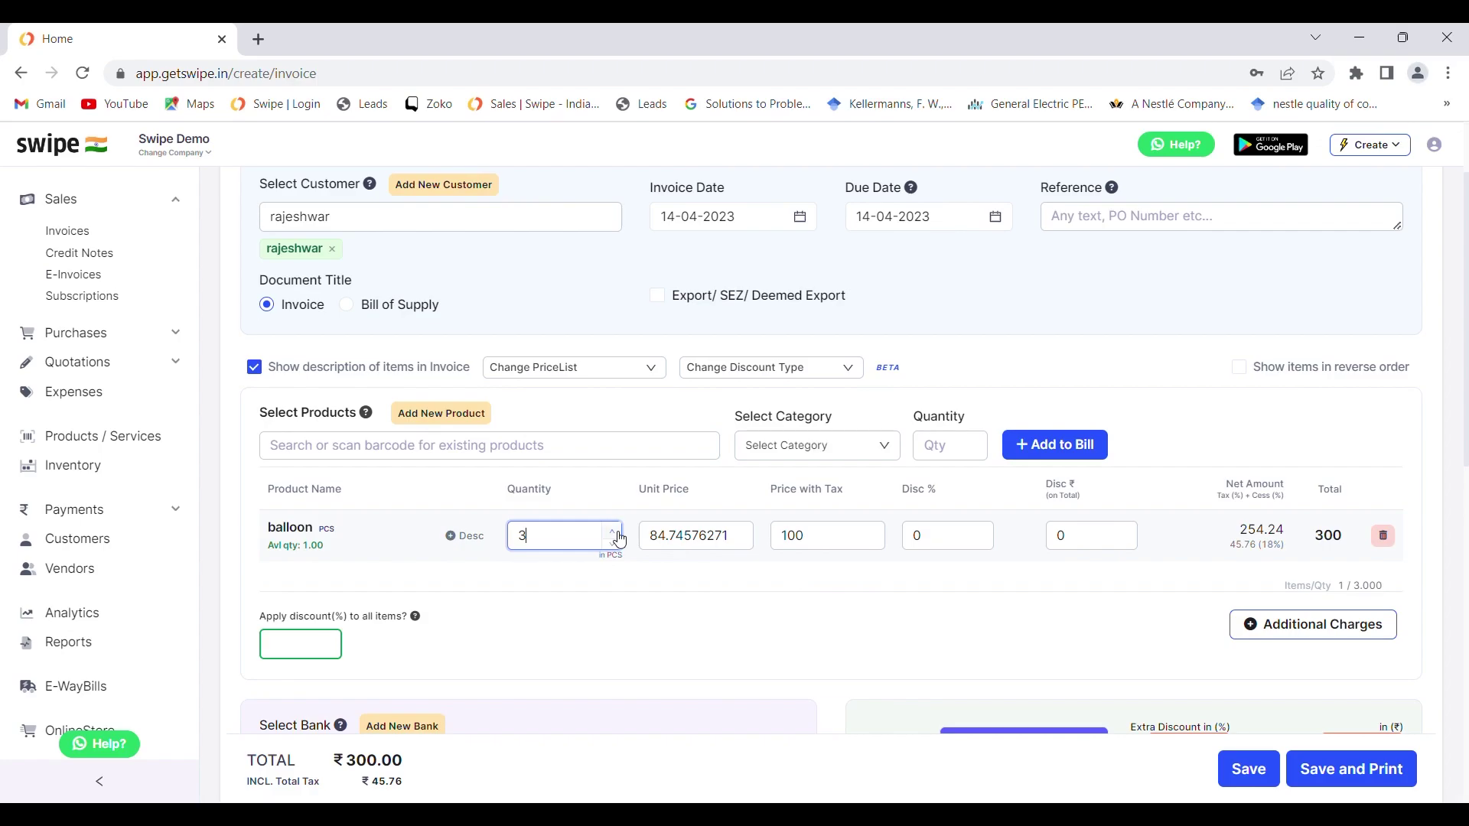
pyautogui.click(616, 531)
pyautogui.scroll(-3, 895, 591)
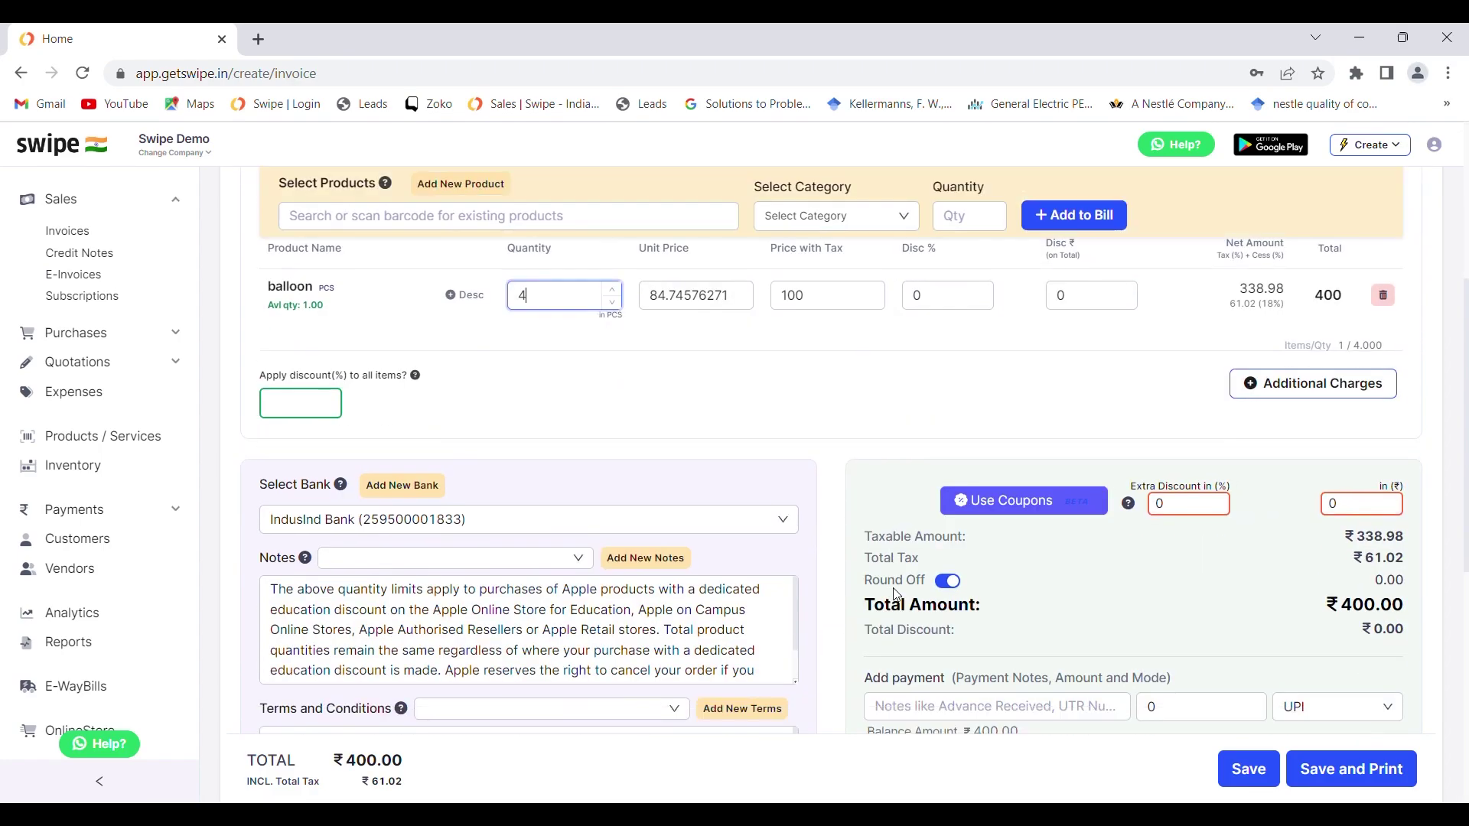
# Keep IndusInd Bank as the invoice's bank and review the Terms and Conditions.
pyautogui.scroll(-3, 710, 390)
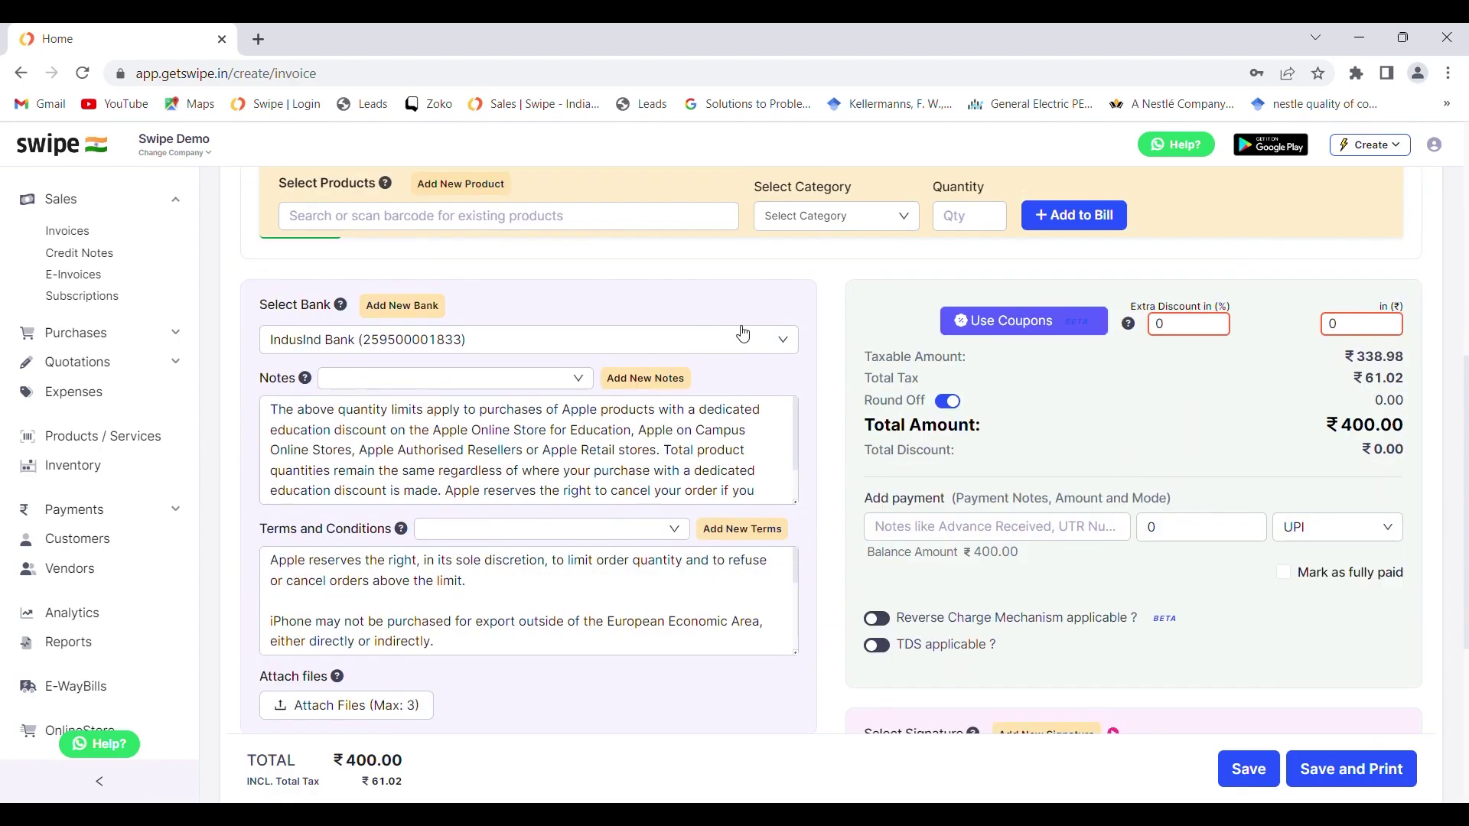
pyautogui.click(749, 346)
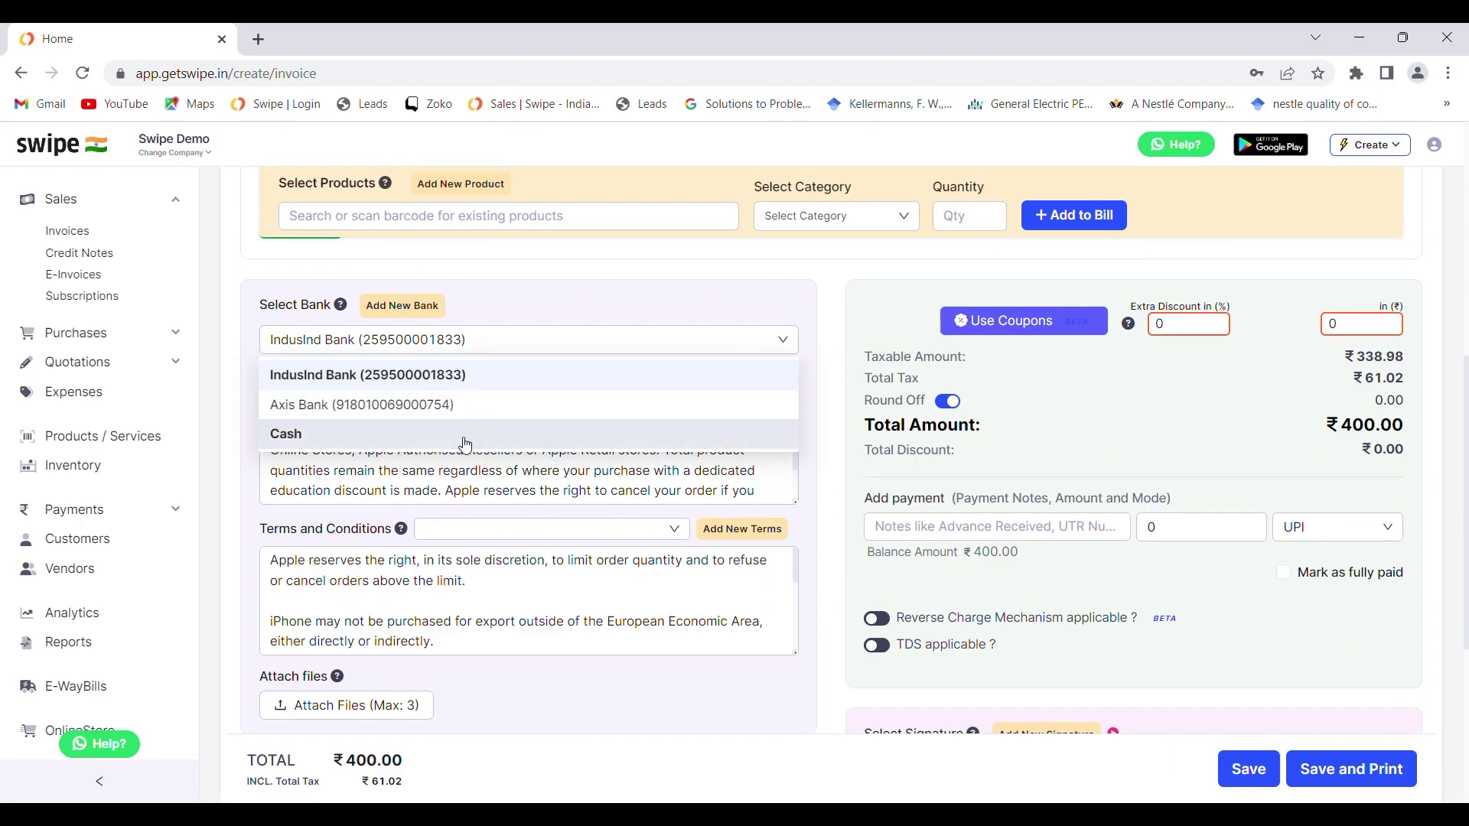
pyautogui.click(522, 454)
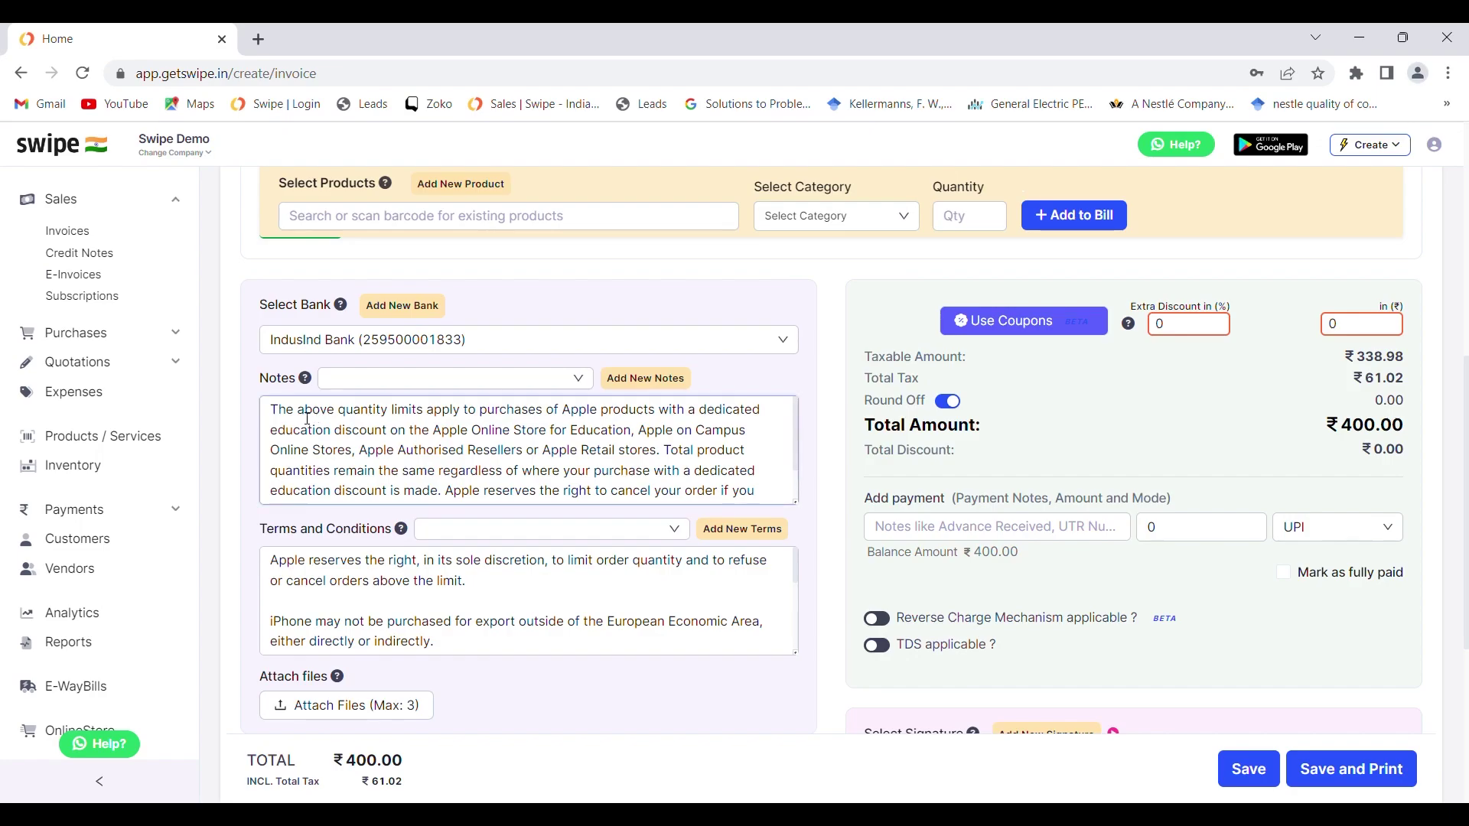
pyautogui.scroll(-2, 521, 455)
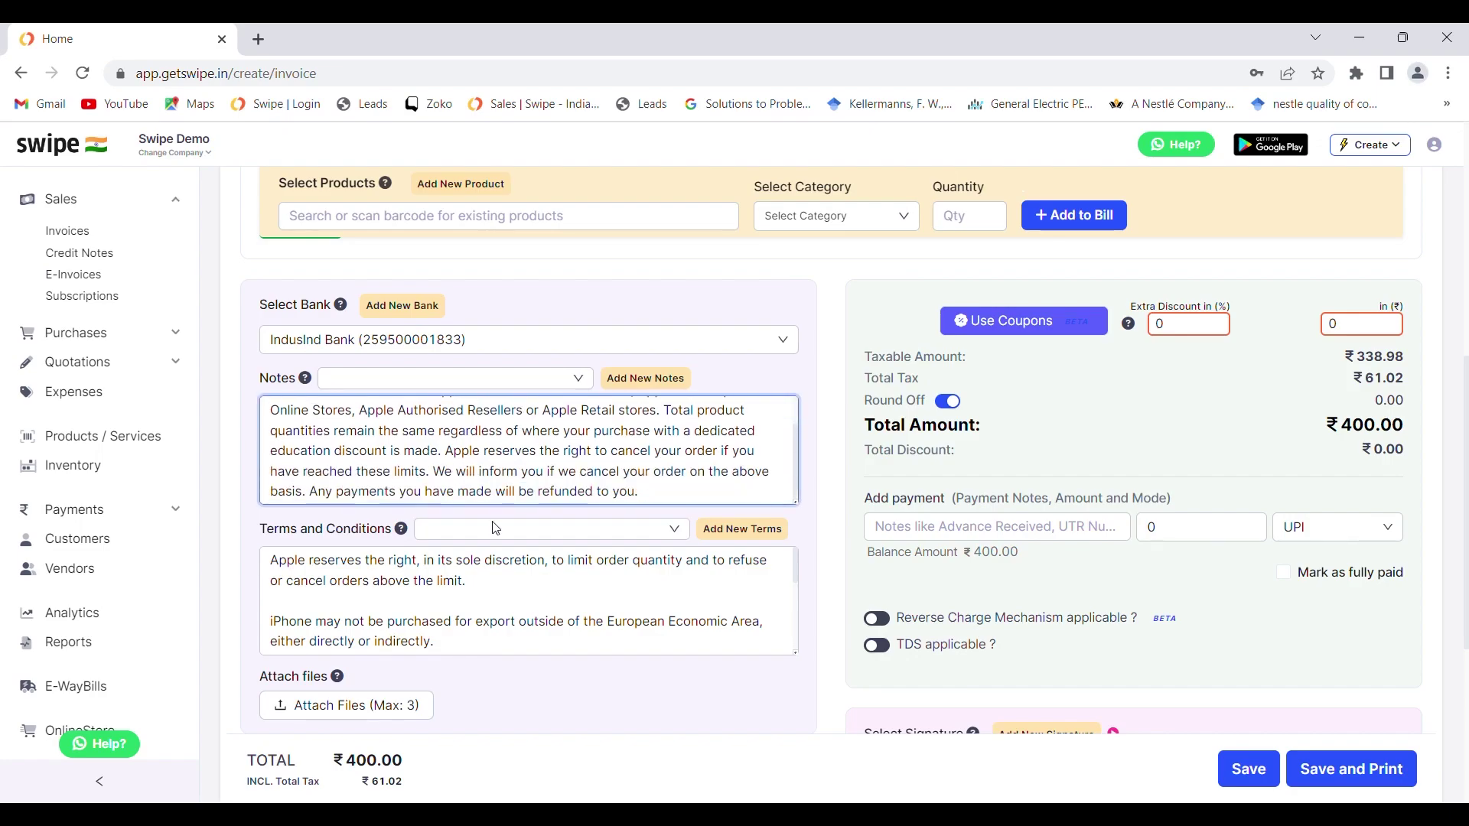
pyautogui.click(473, 543)
pyautogui.click(498, 595)
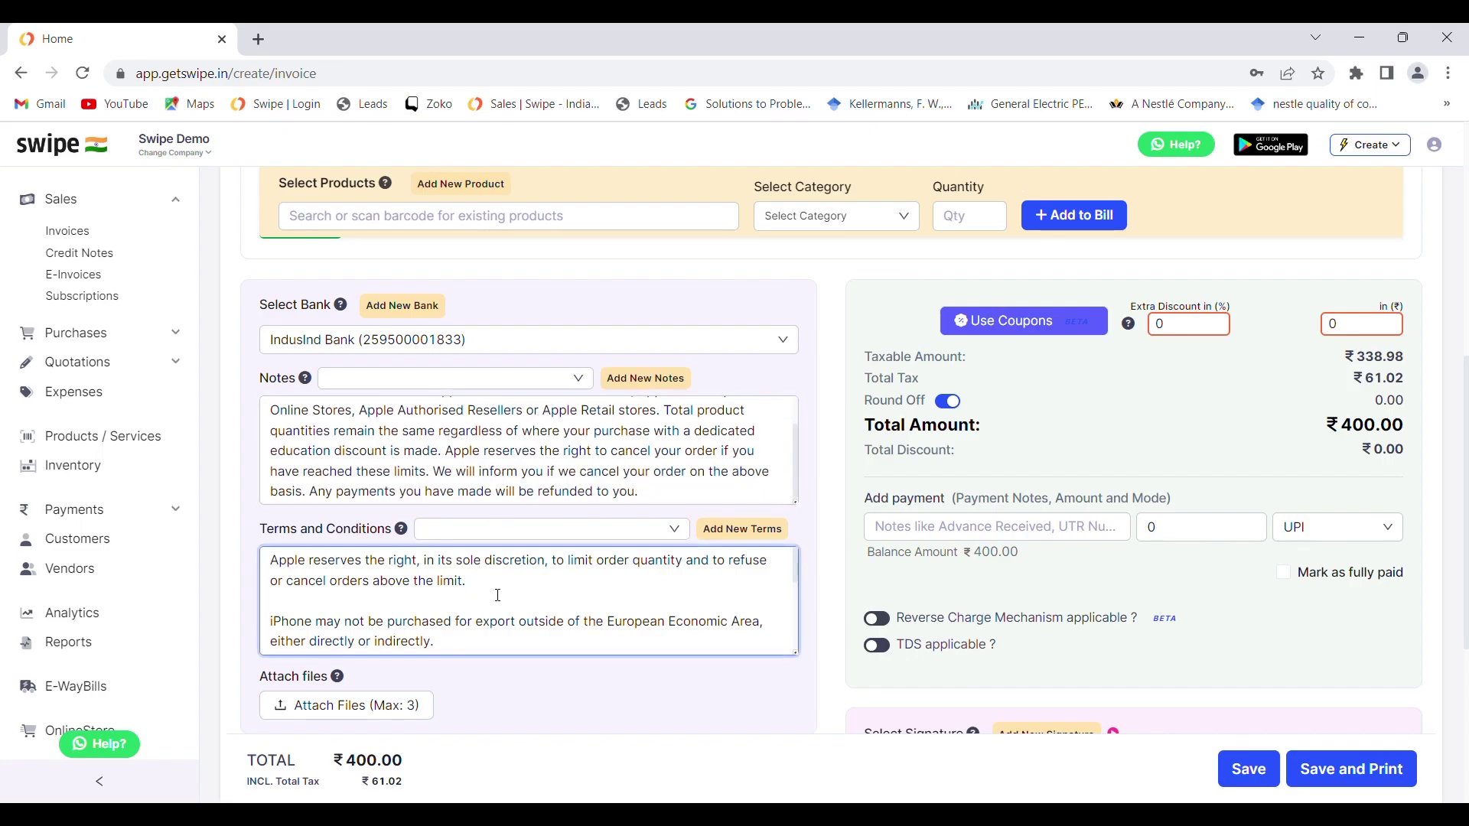
pyautogui.scroll(-1, 498, 595)
pyautogui.scroll(-2, 994, 520)
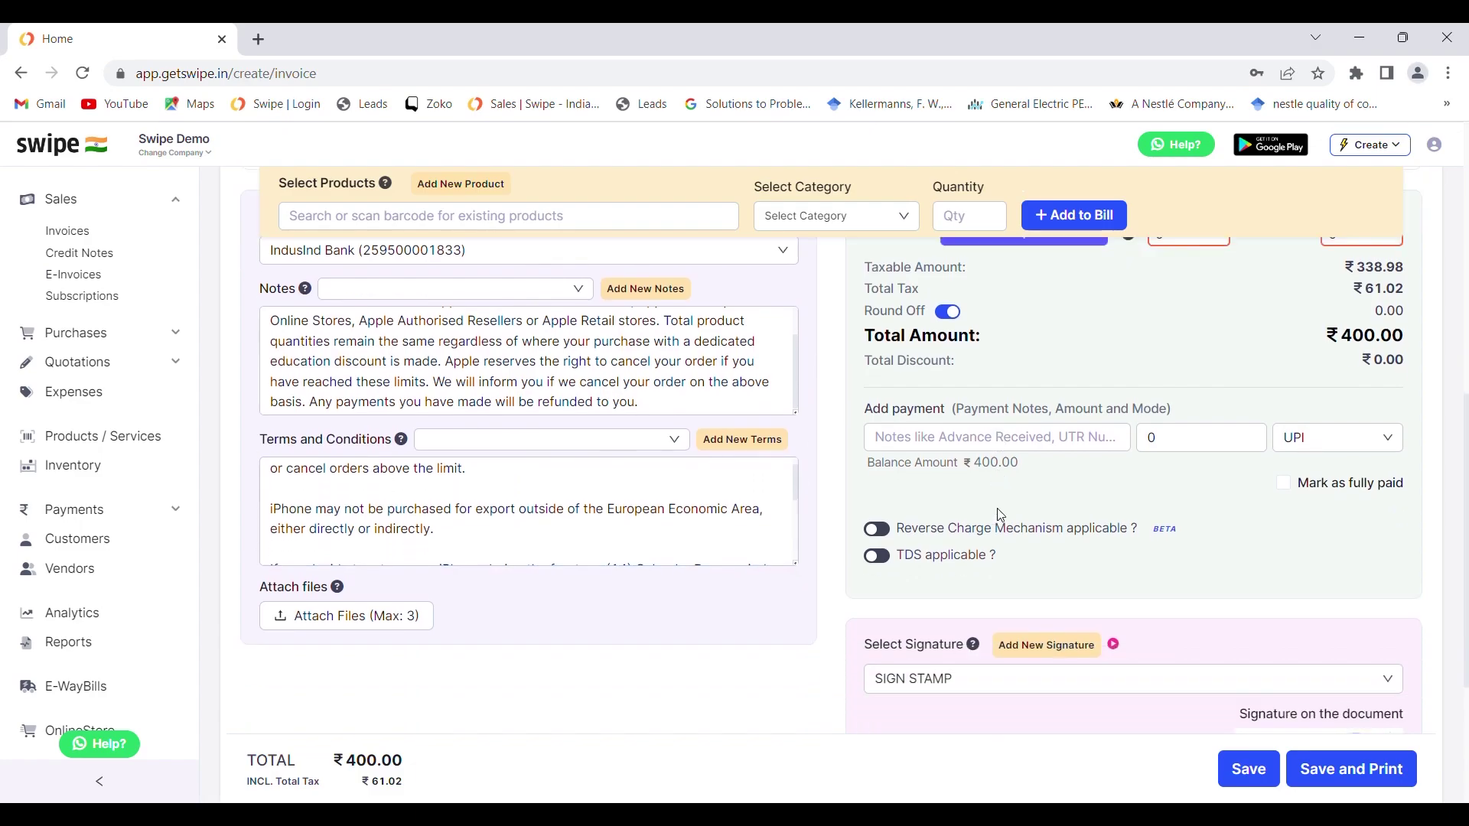
pyautogui.scroll(2, 1001, 516)
pyautogui.scroll(3, 1122, 441)
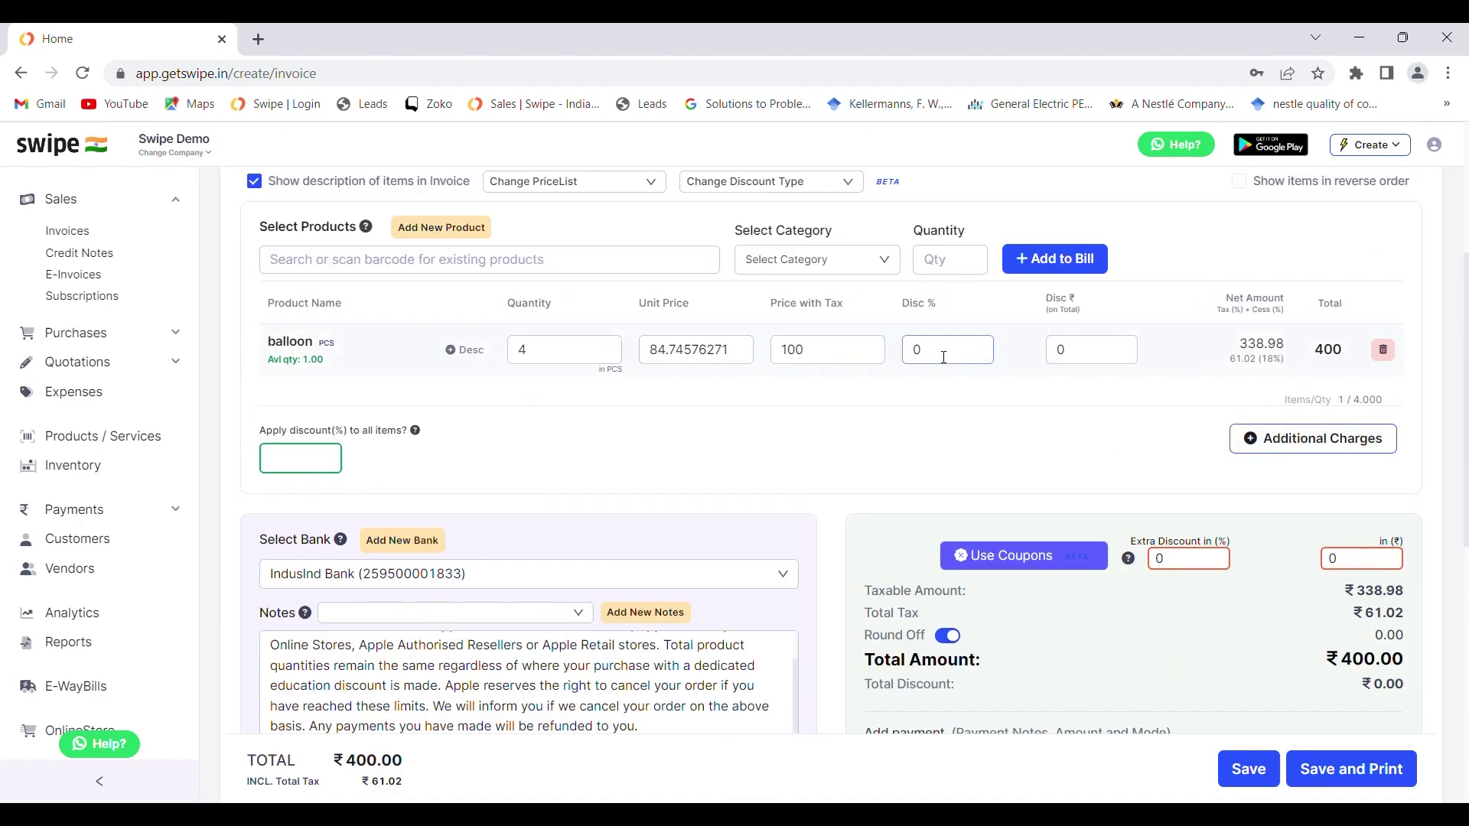
# Check the line and extra discount fields, then save the ₹400.00 invoice.
pyautogui.click(946, 358)
pyautogui.scroll(-1, 1105, 442)
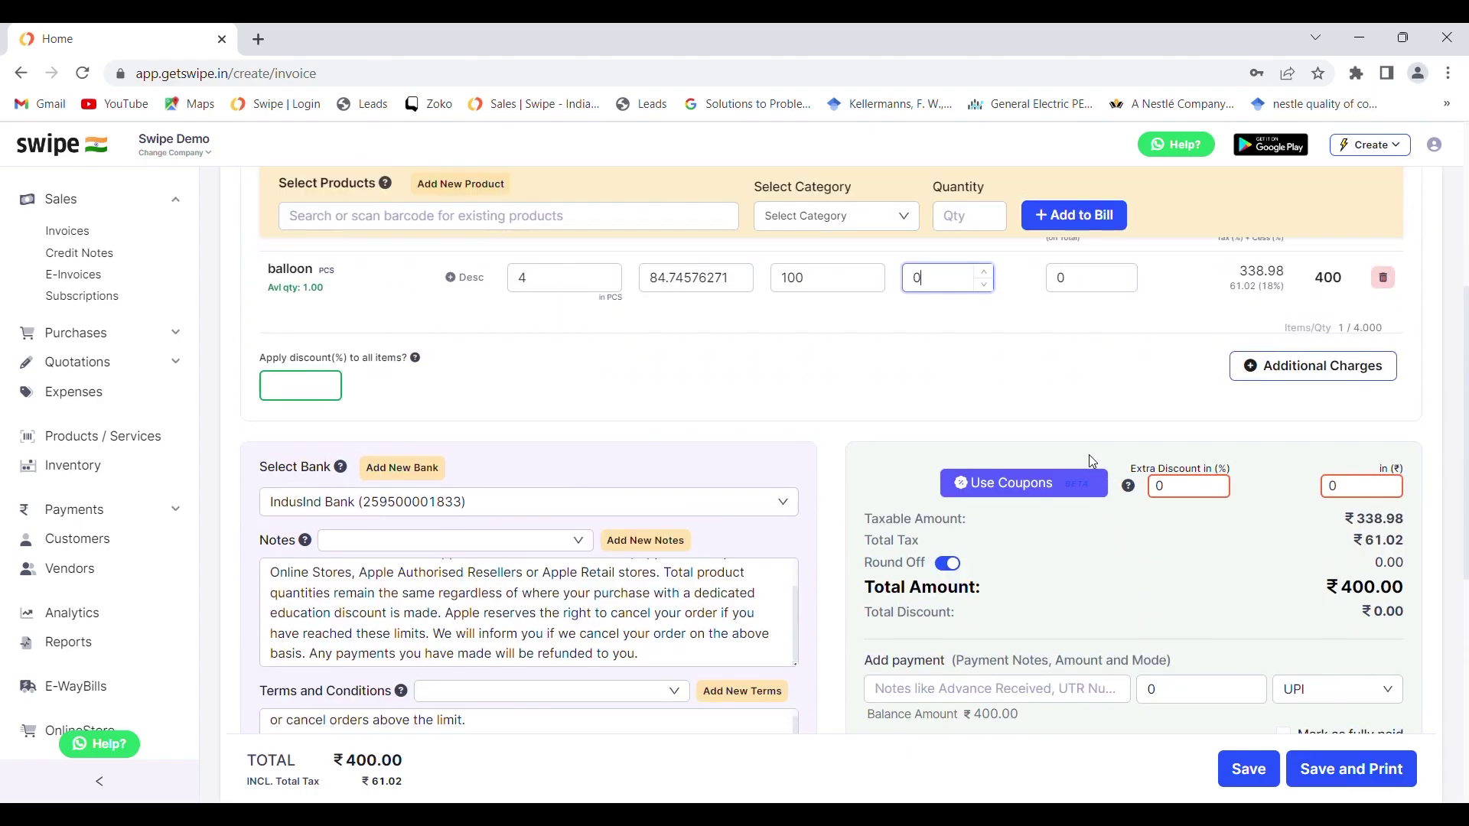
pyautogui.click(1193, 494)
pyautogui.scroll(-3, 1228, 415)
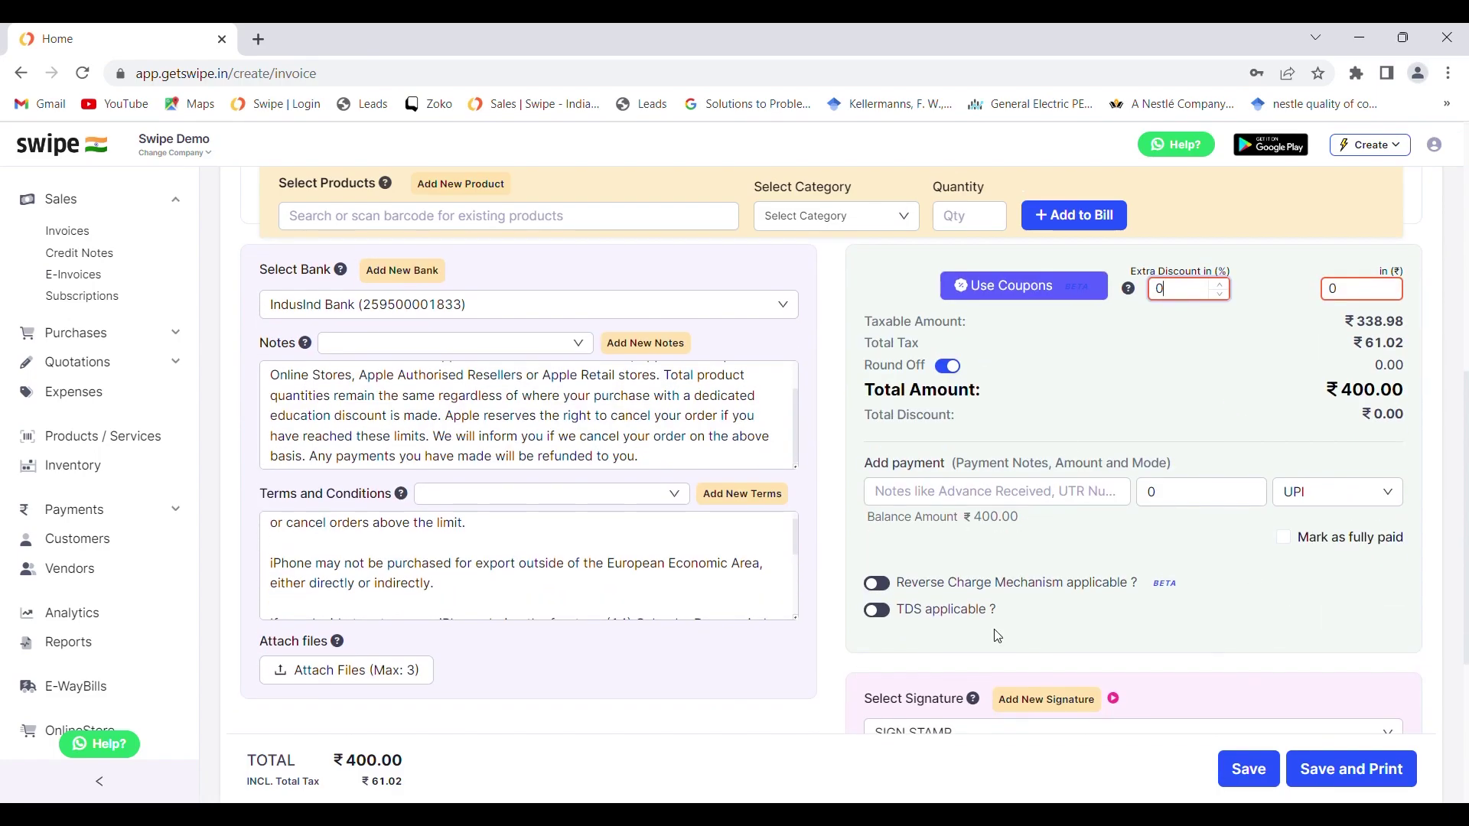
pyautogui.scroll(-2, 999, 637)
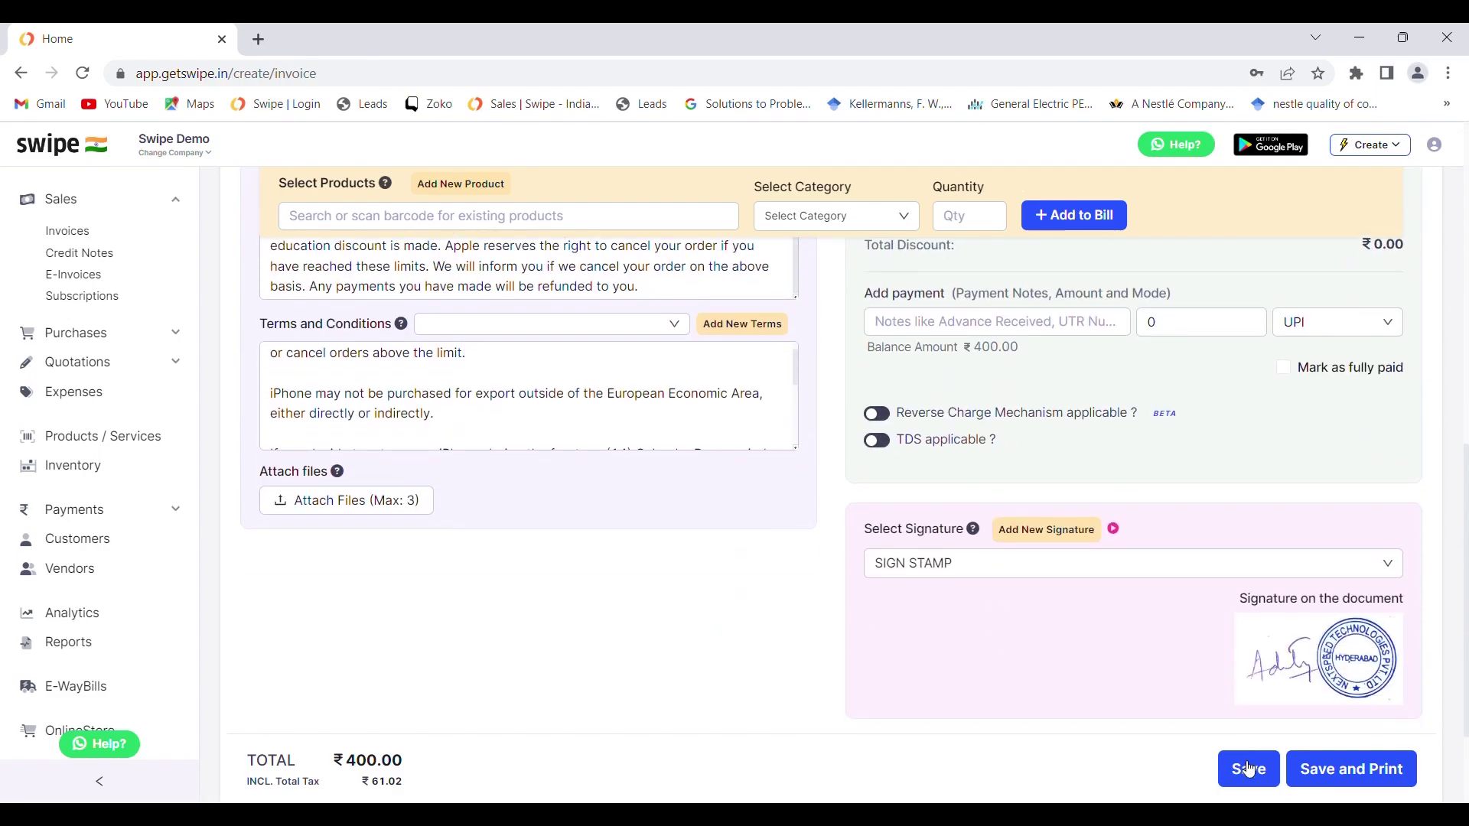
pyautogui.click(1250, 771)
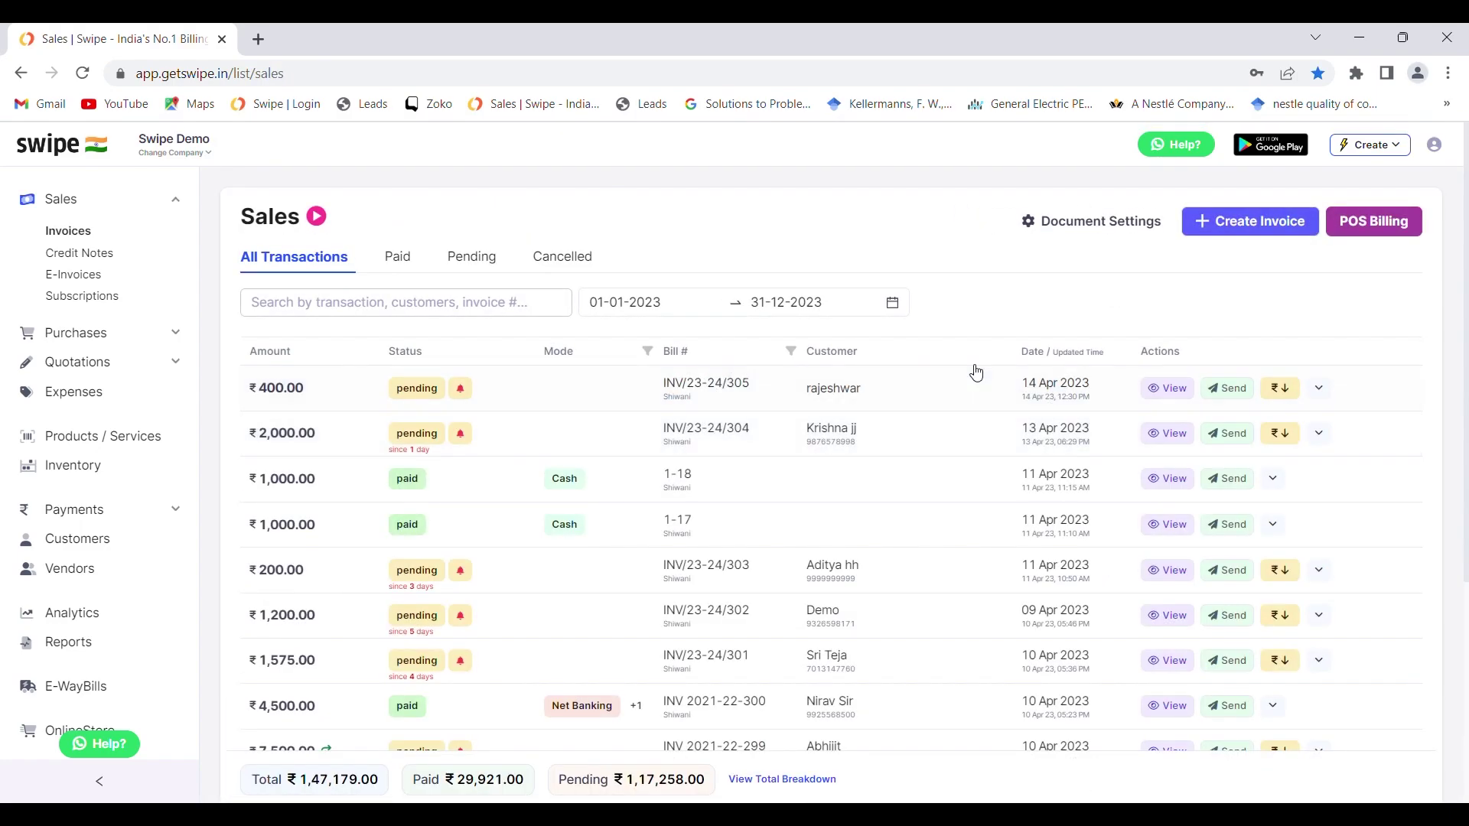
# Preview the INV/23-24/305 PDF showing 4 PCS of balloon for ₹400.00, then close it.
pyautogui.click(1164, 390)
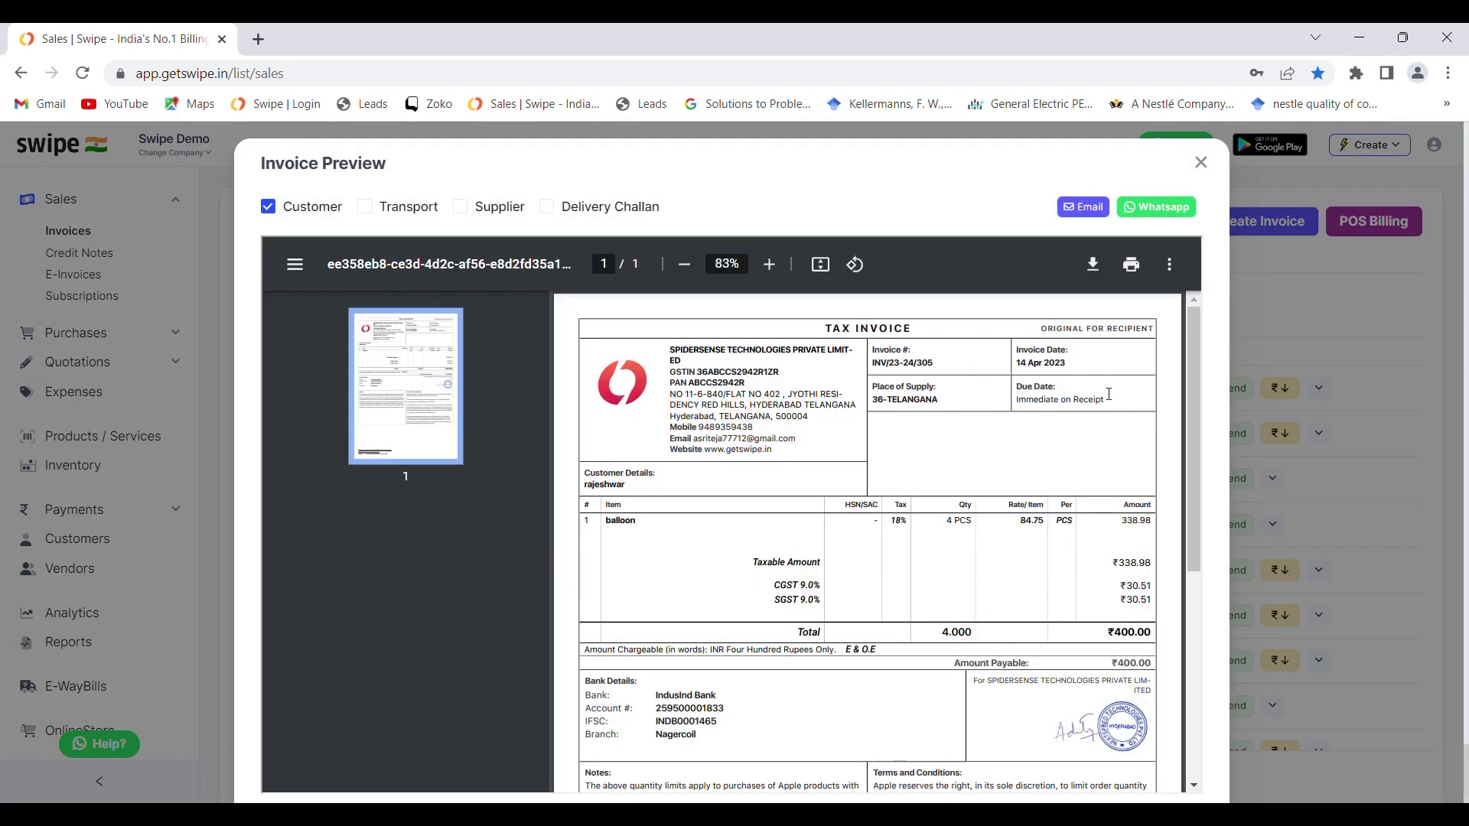
pyautogui.scroll(-3, 791, 408)
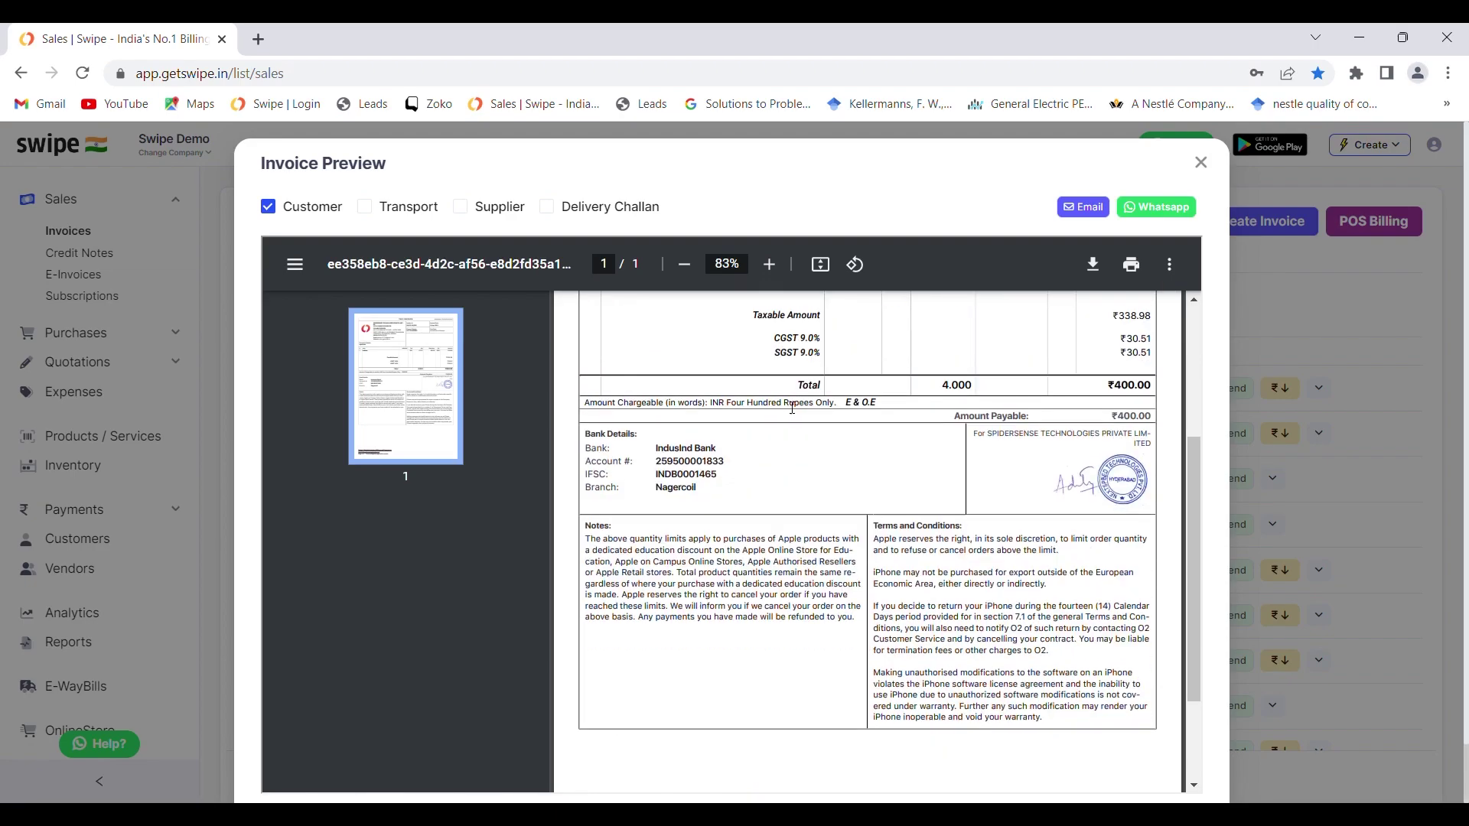
pyautogui.scroll(-2, 795, 647)
pyautogui.scroll(4, 796, 647)
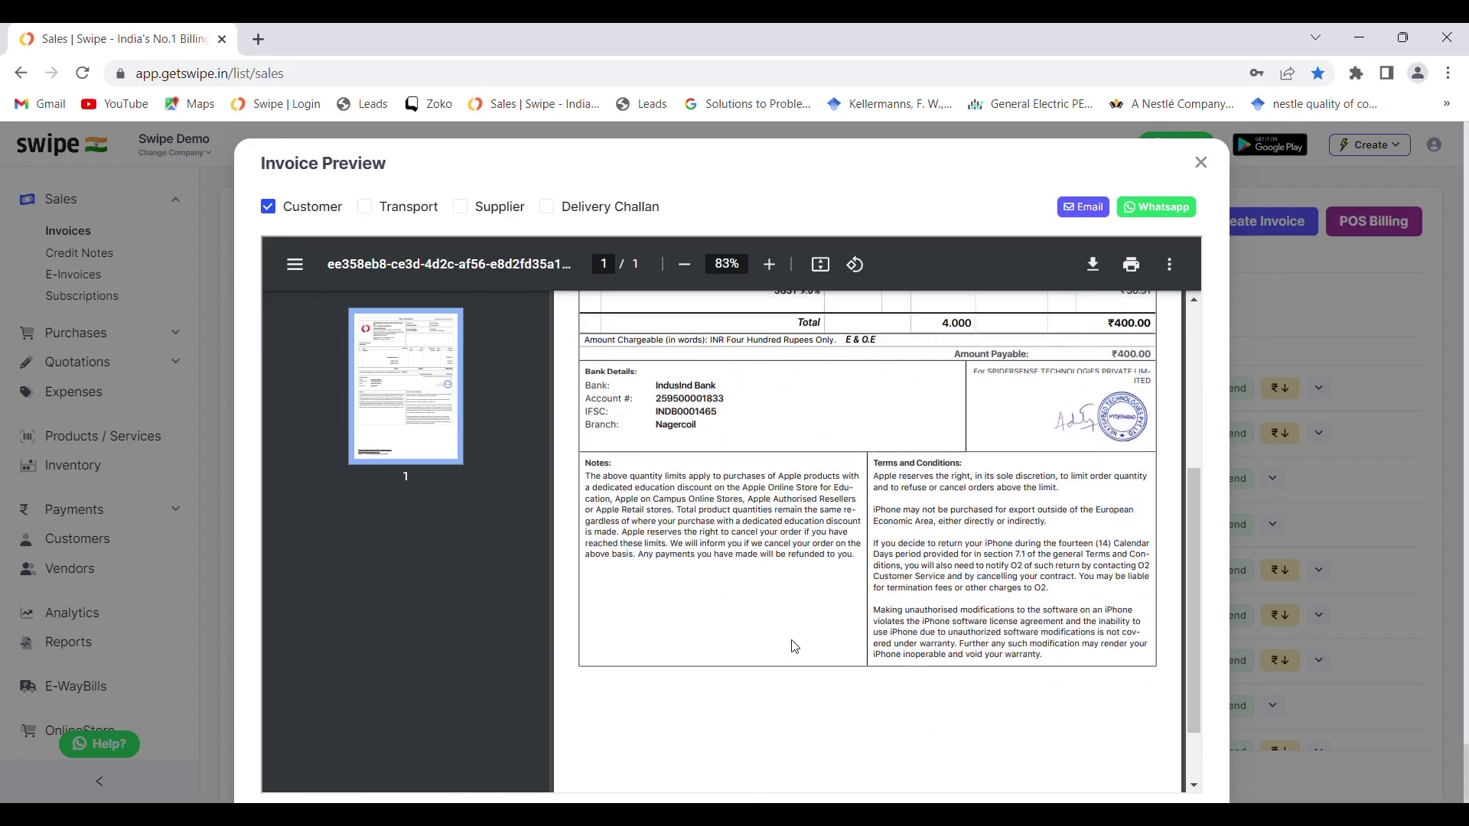
pyautogui.scroll(2, 795, 647)
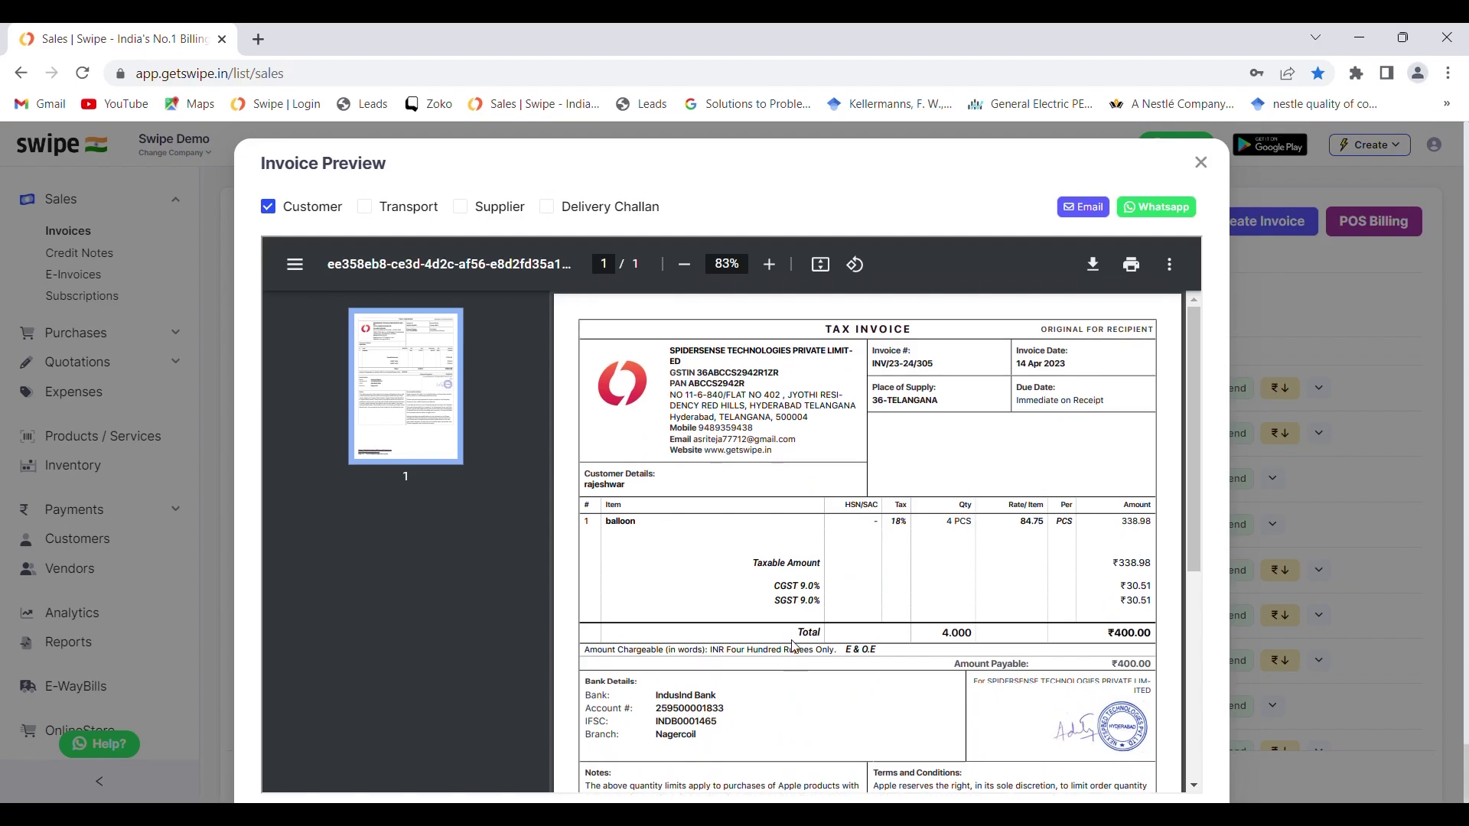
pyautogui.click(1202, 165)
# Open the invoice template gallery in Document Settings and preview the Vintage template.
pyautogui.click(1078, 223)
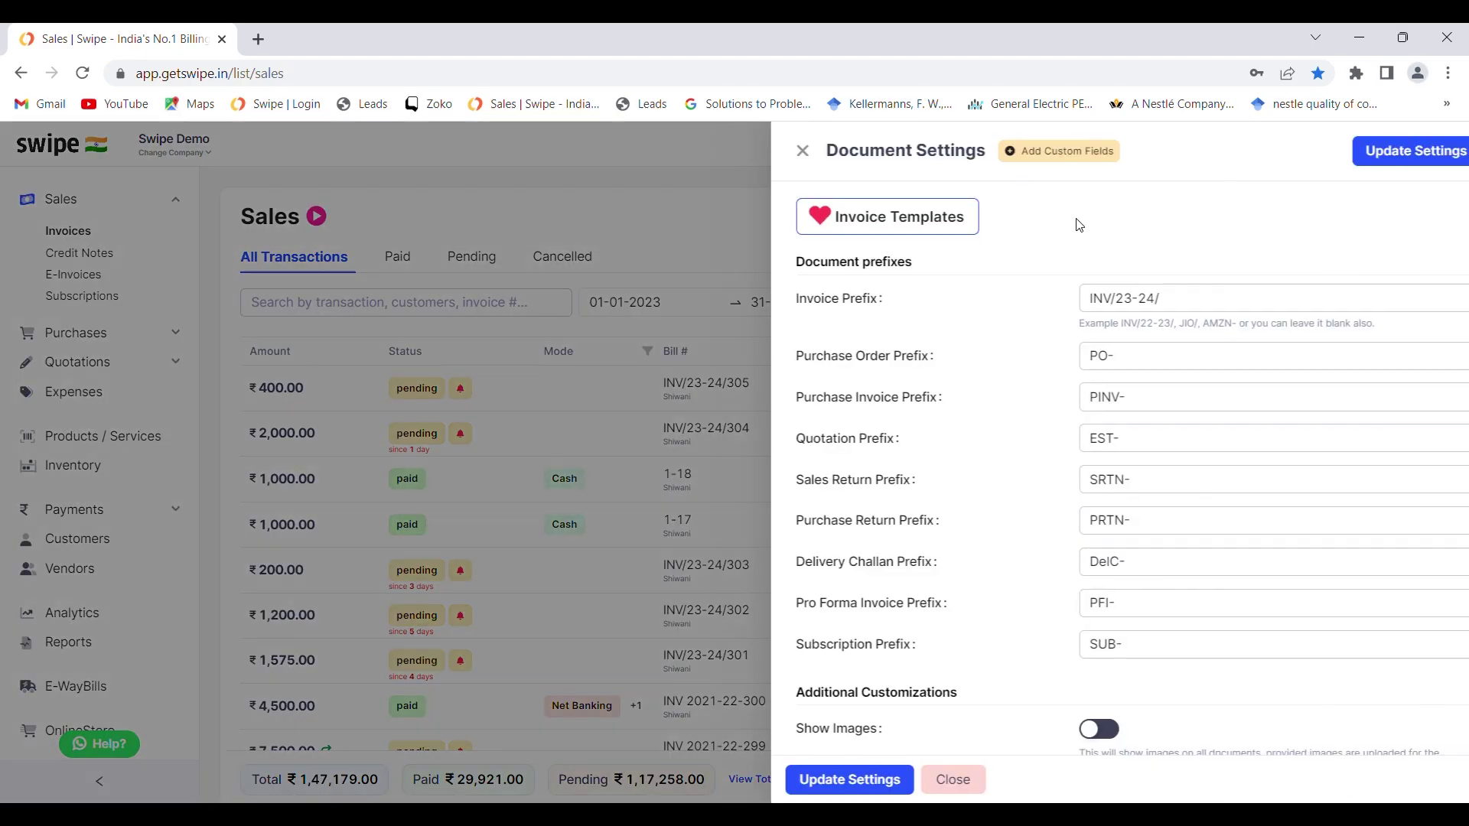
pyautogui.click(894, 218)
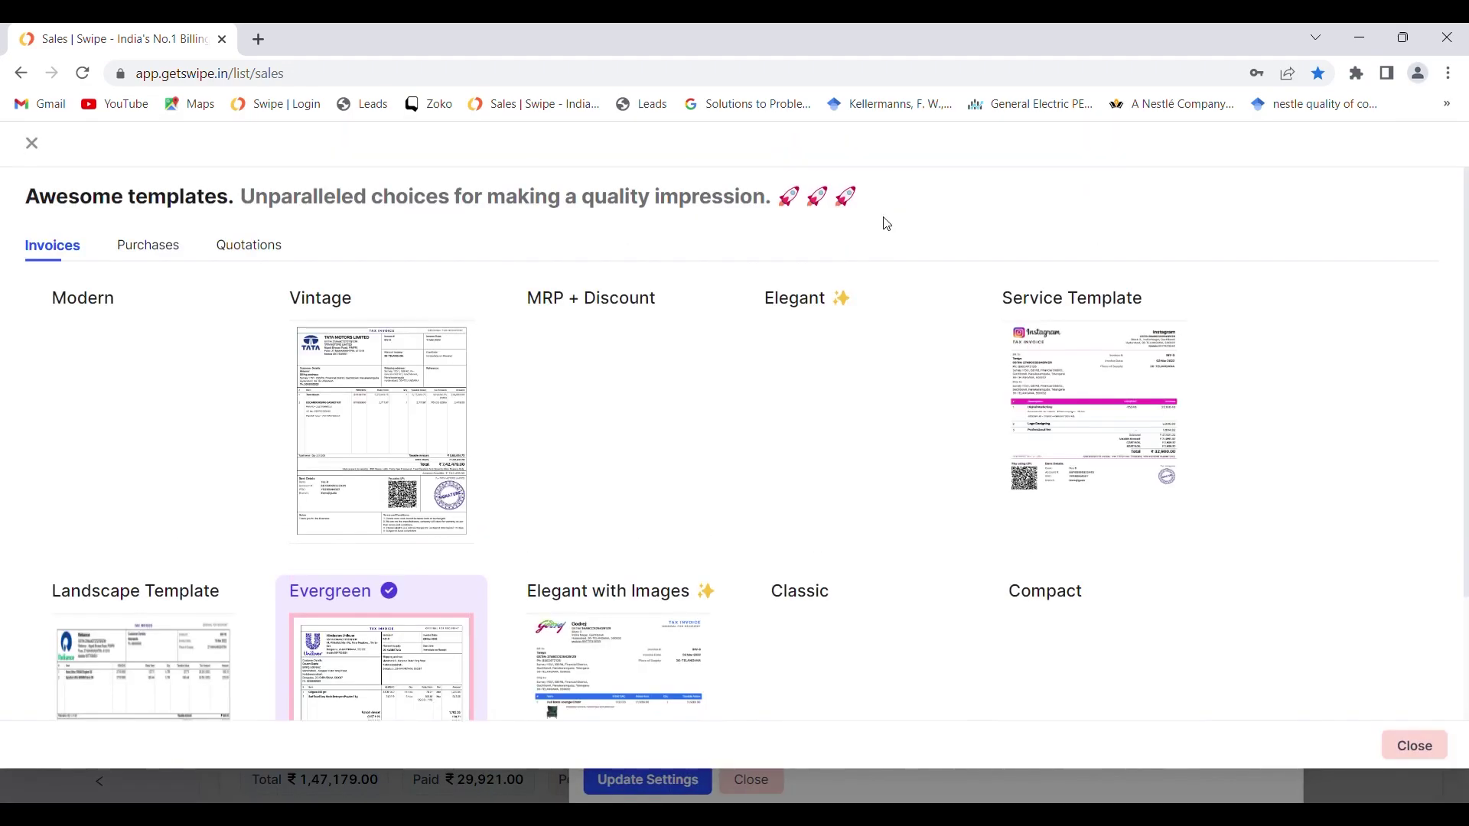
pyautogui.moveTo(385, 327)
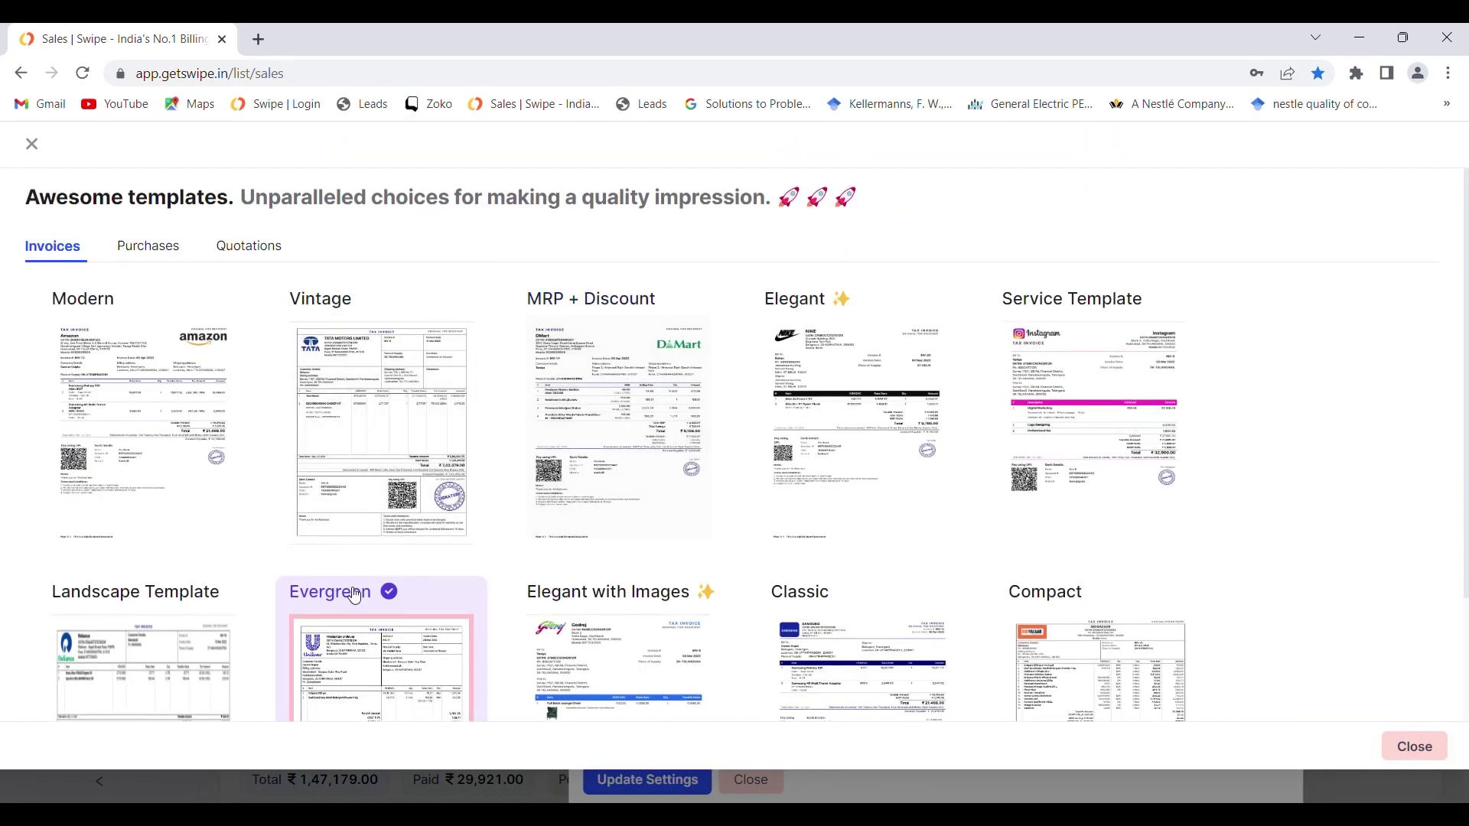
pyautogui.click(364, 381)
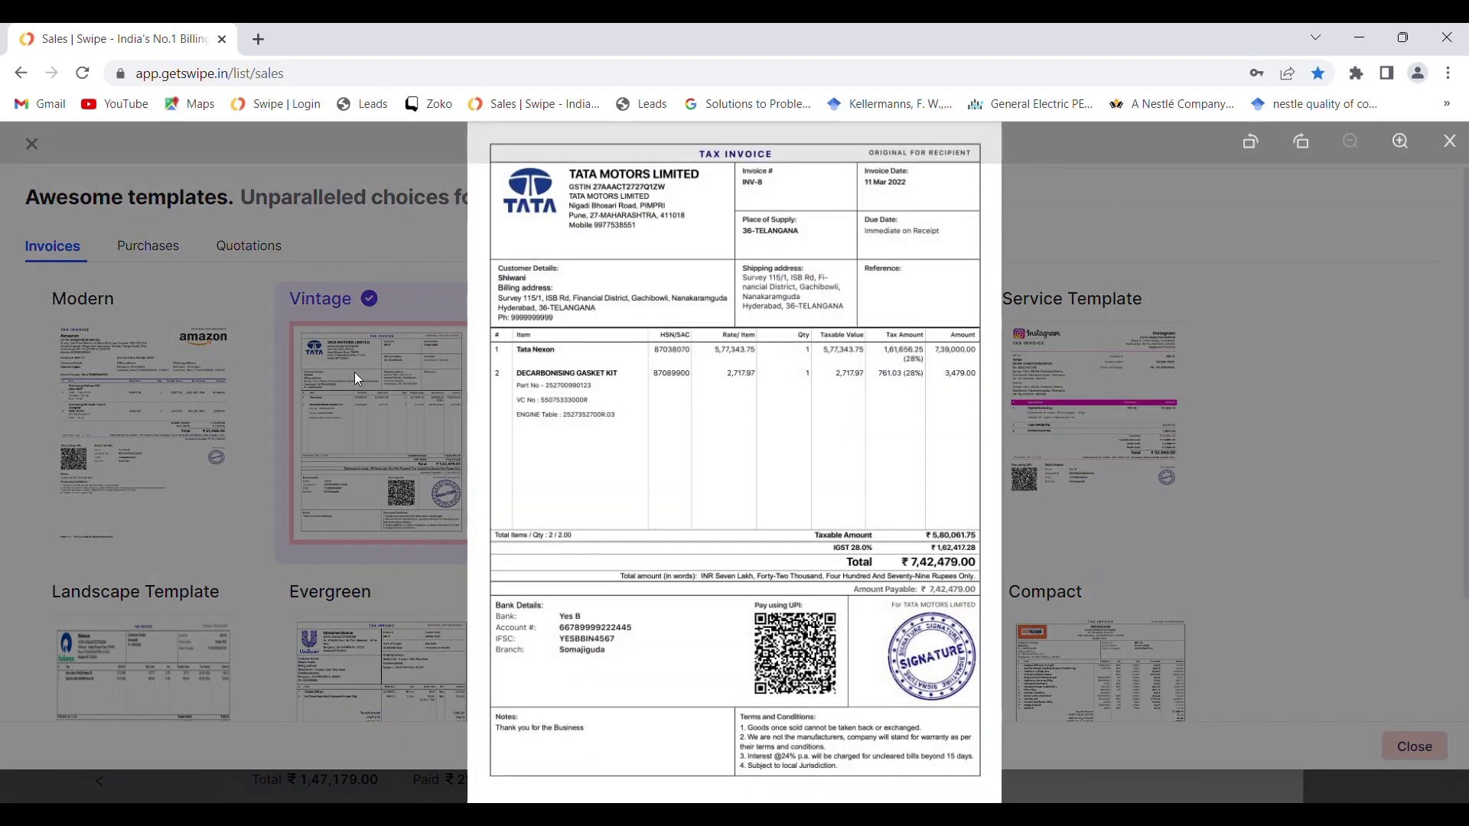
pyautogui.click(1307, 347)
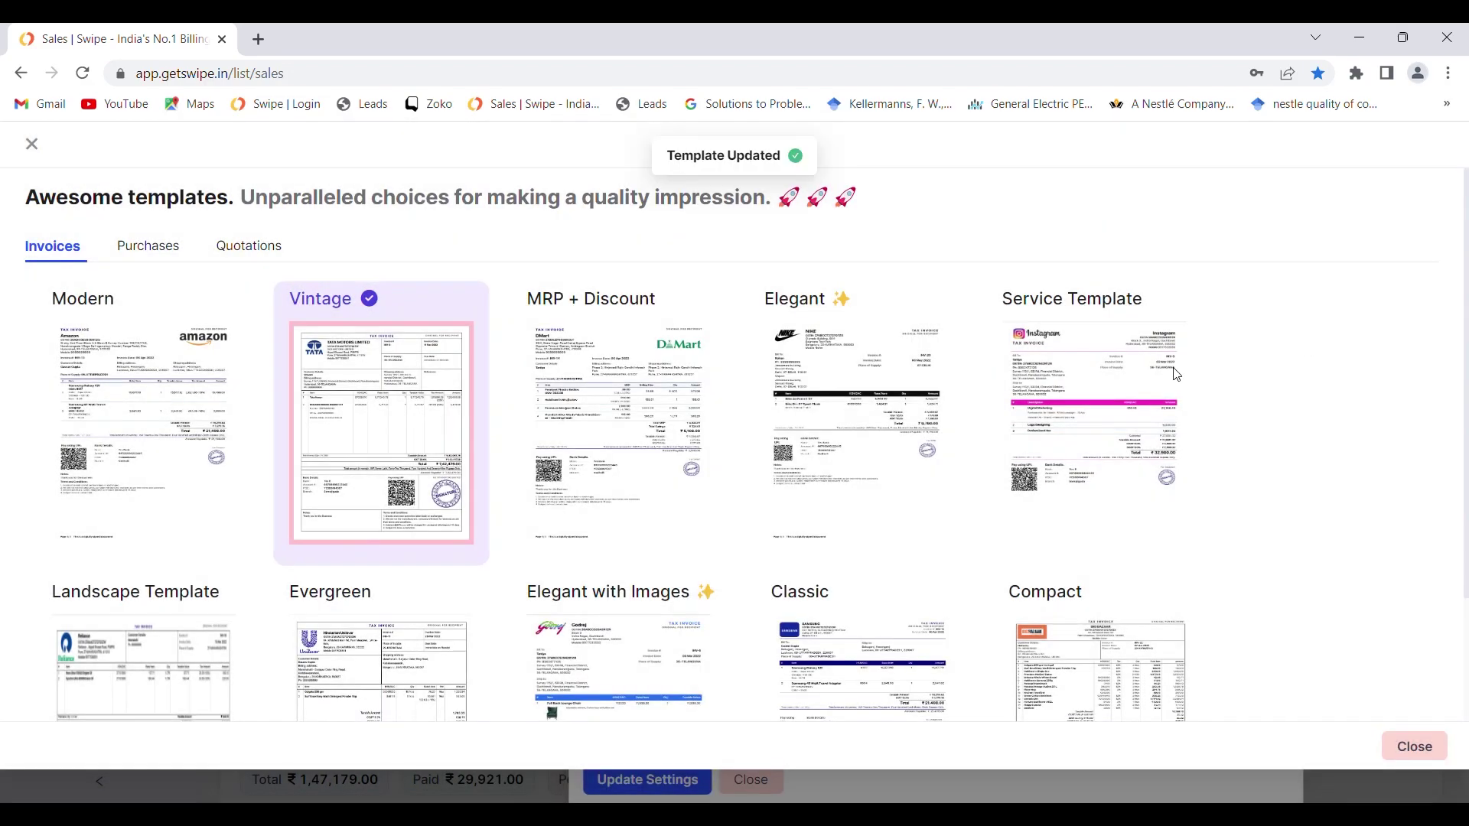
# Try the Service Template, switch back to Evergreen, and close Document Settings.
pyautogui.click(1072, 410)
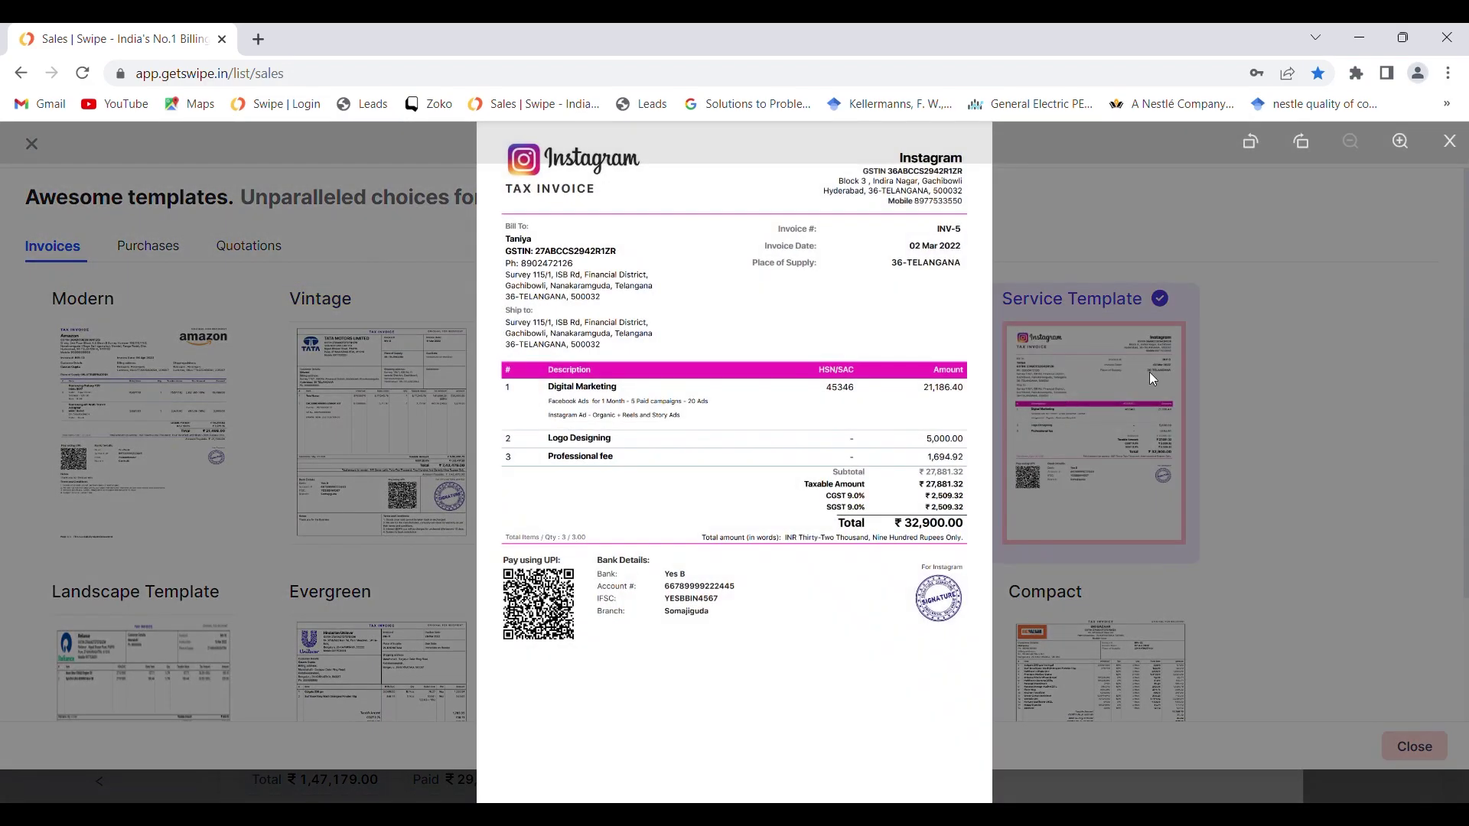
pyautogui.click(1257, 357)
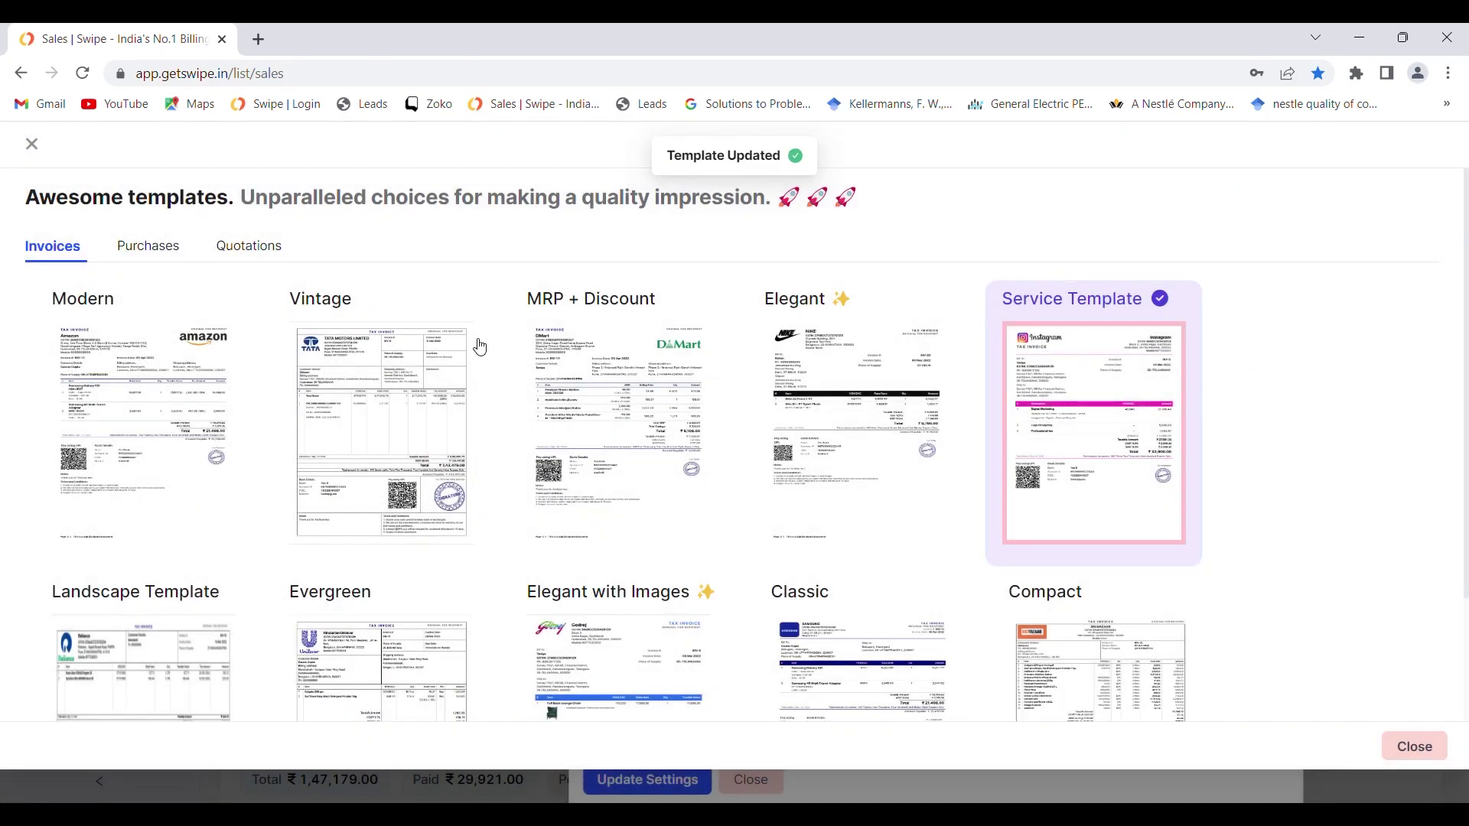
pyautogui.click(398, 698)
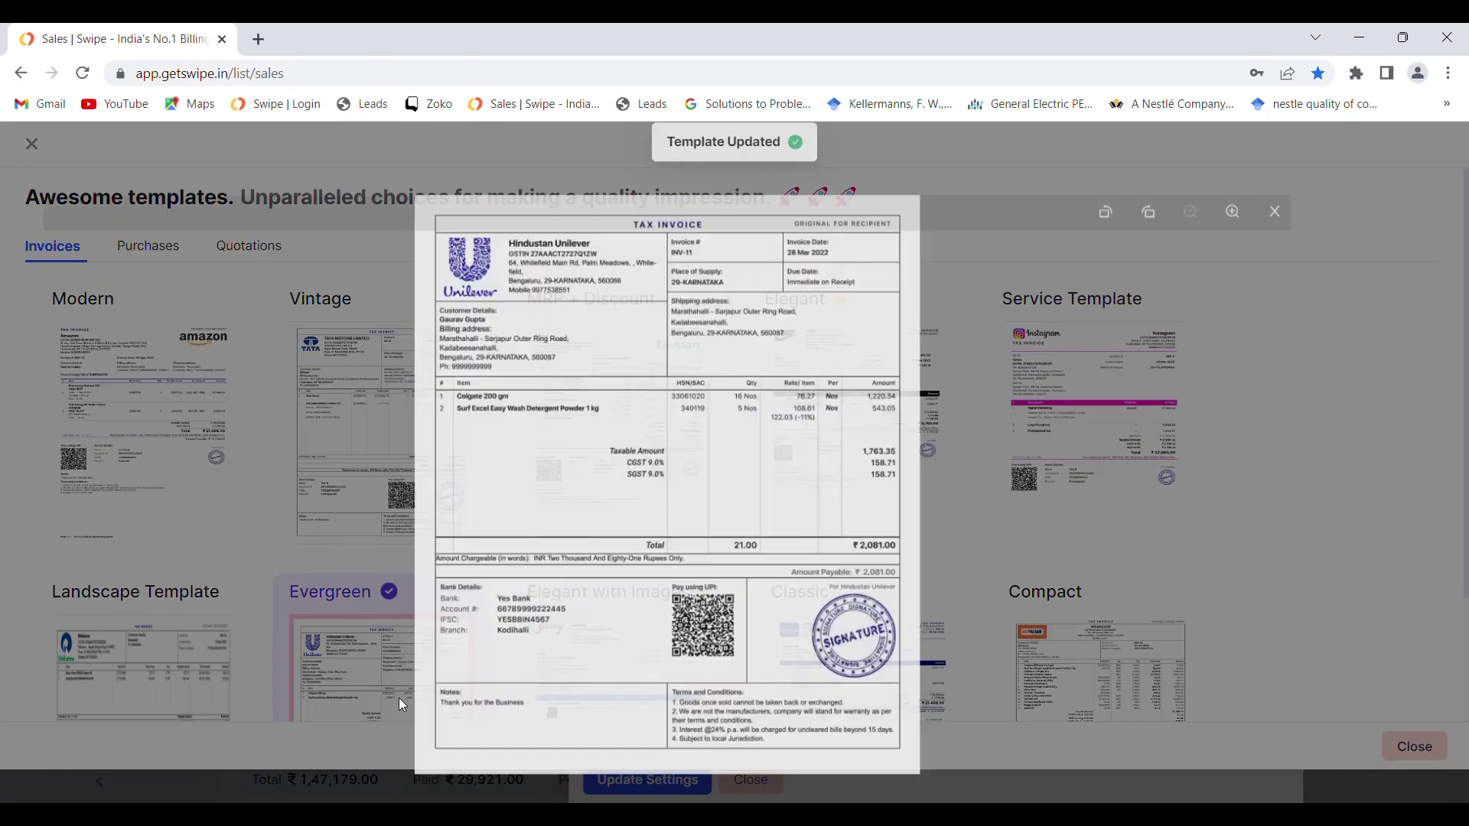
pyautogui.click(329, 274)
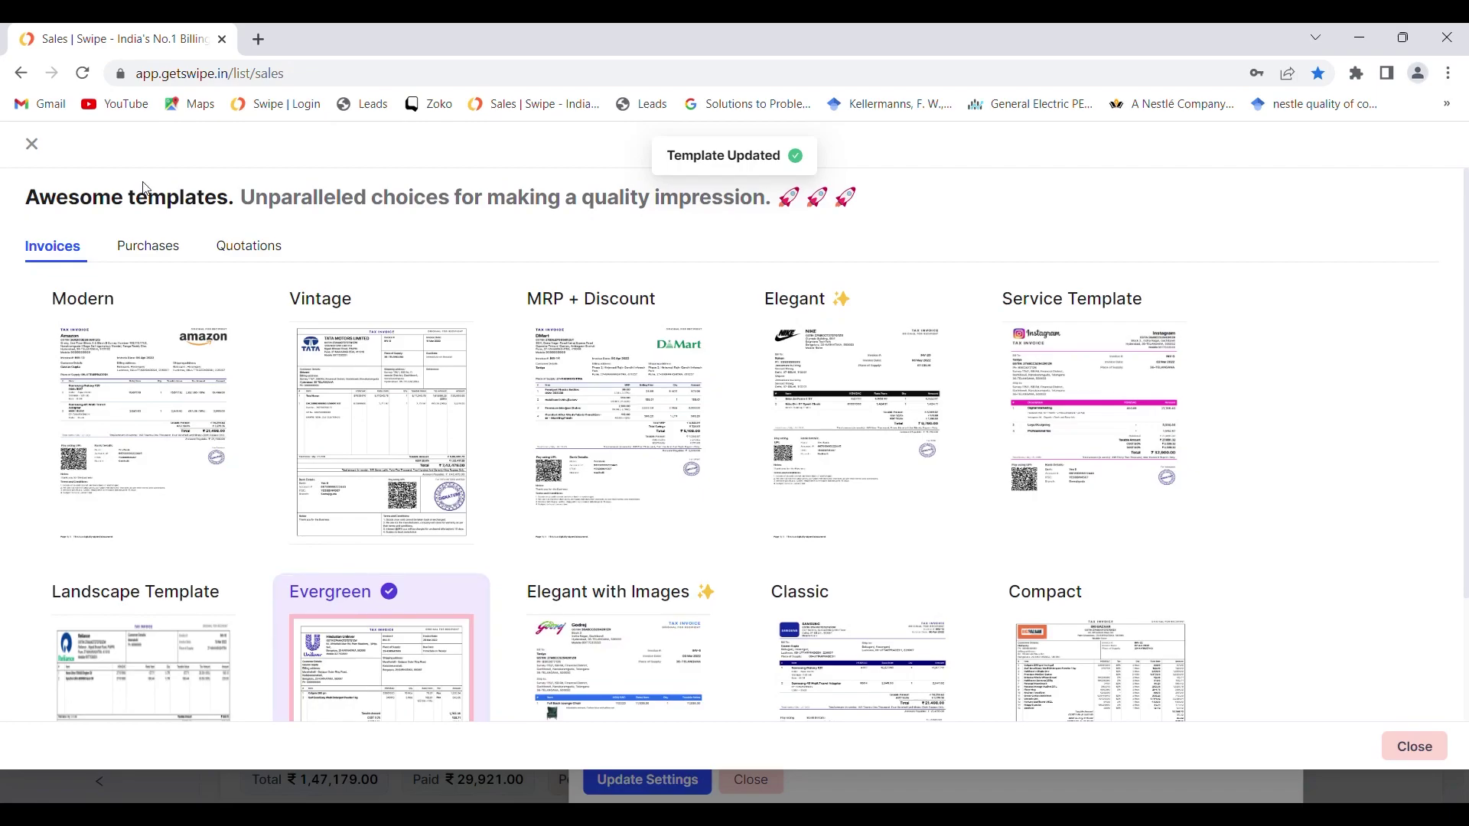
pyautogui.click(31, 145)
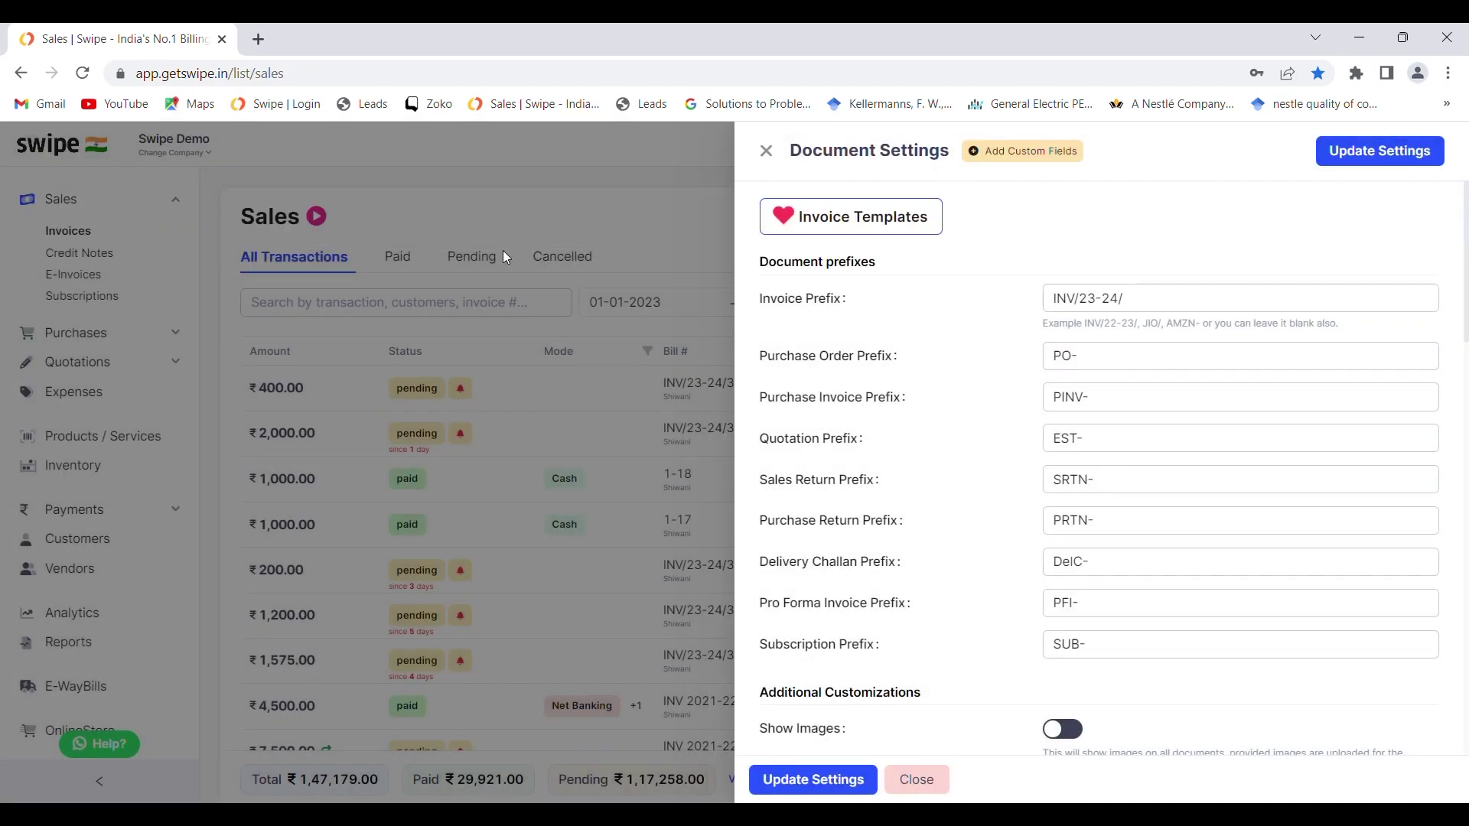
pyautogui.click(682, 157)
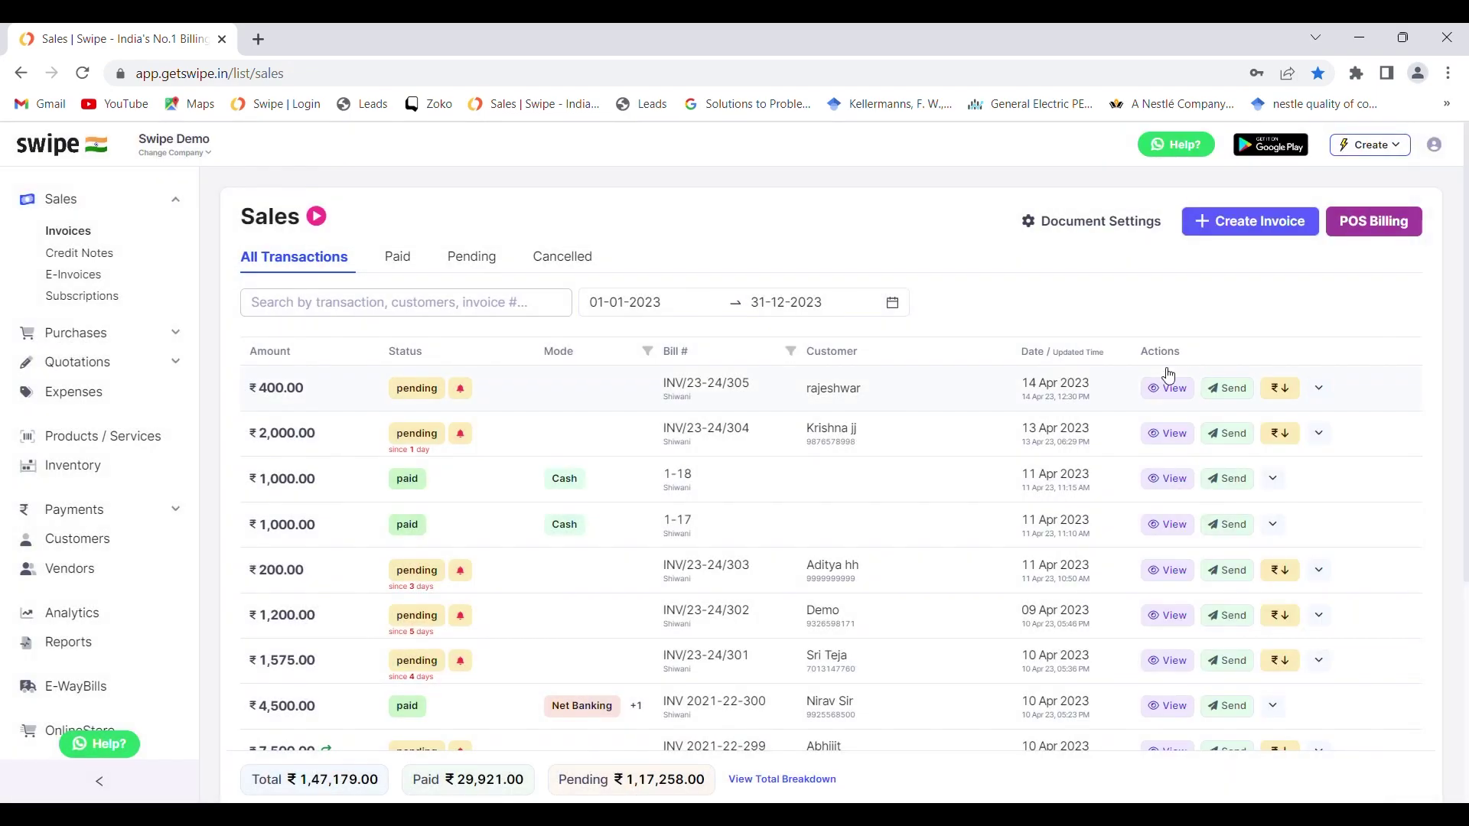
# Record a ₹400 UPI payment against invoice INV/23-24/305, marking it paid.
pyautogui.click(1243, 392)
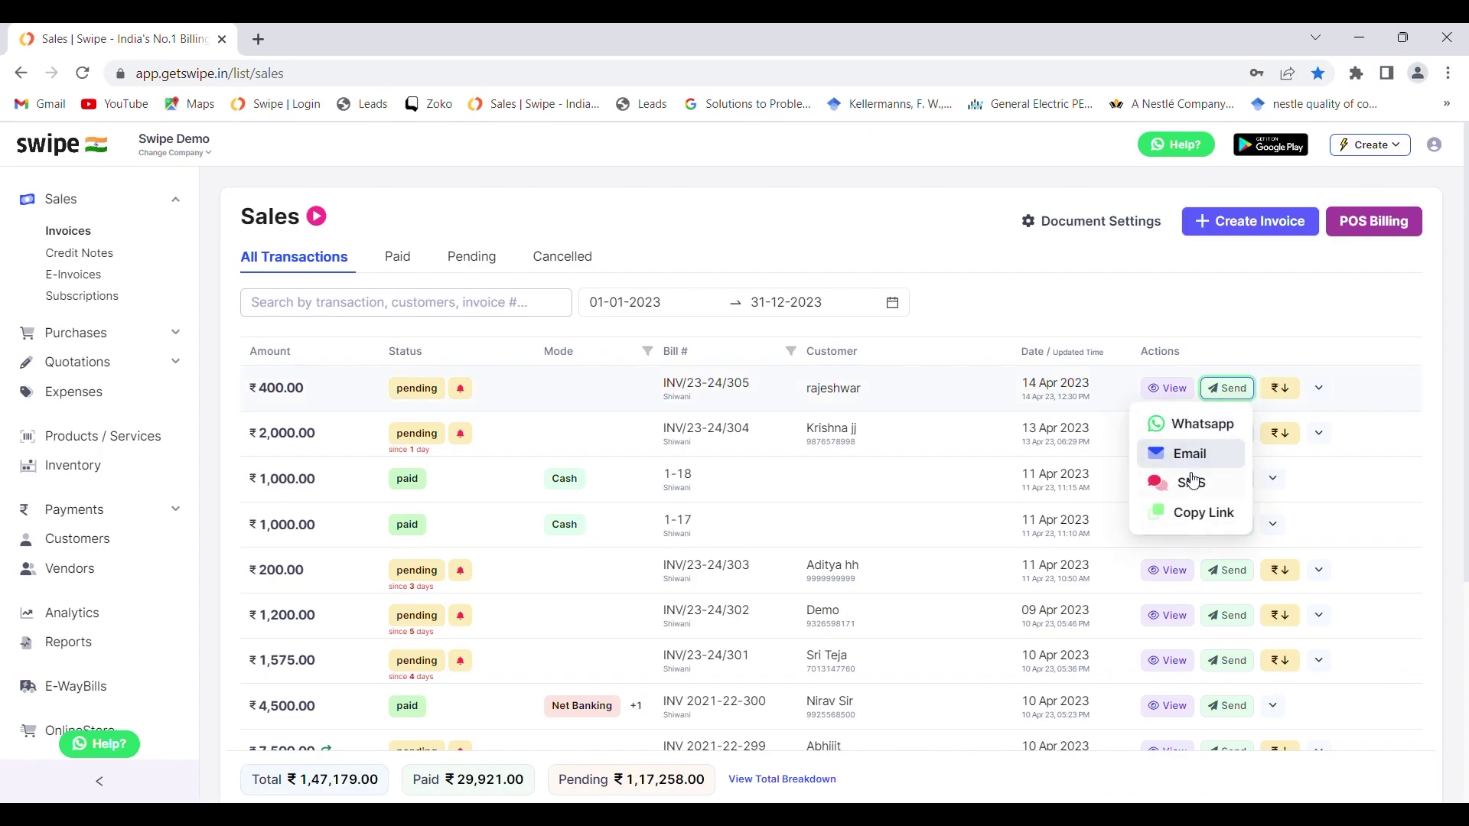
pyautogui.click(1346, 305)
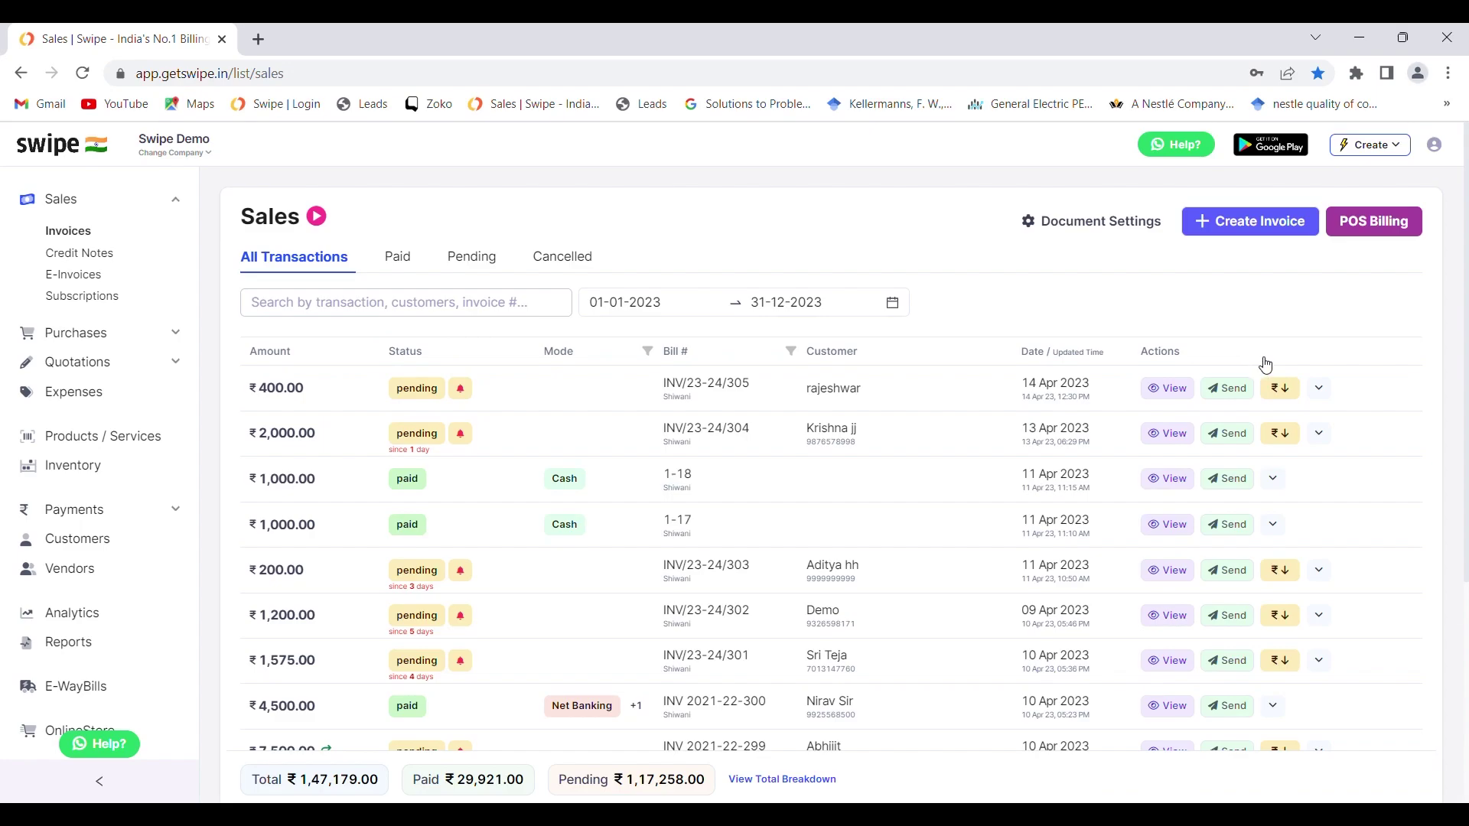
pyautogui.click(1293, 396)
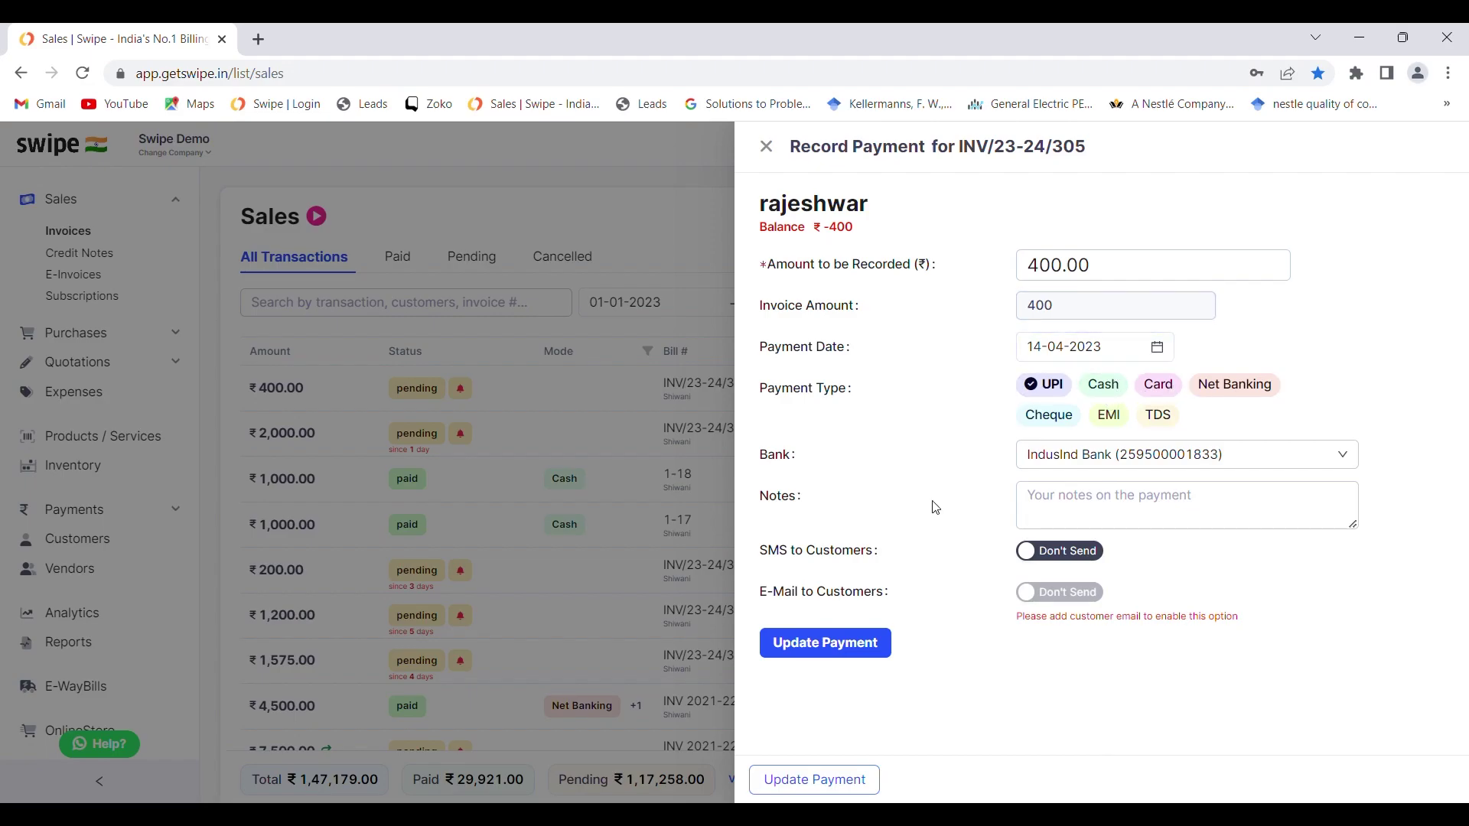
pyautogui.click(828, 644)
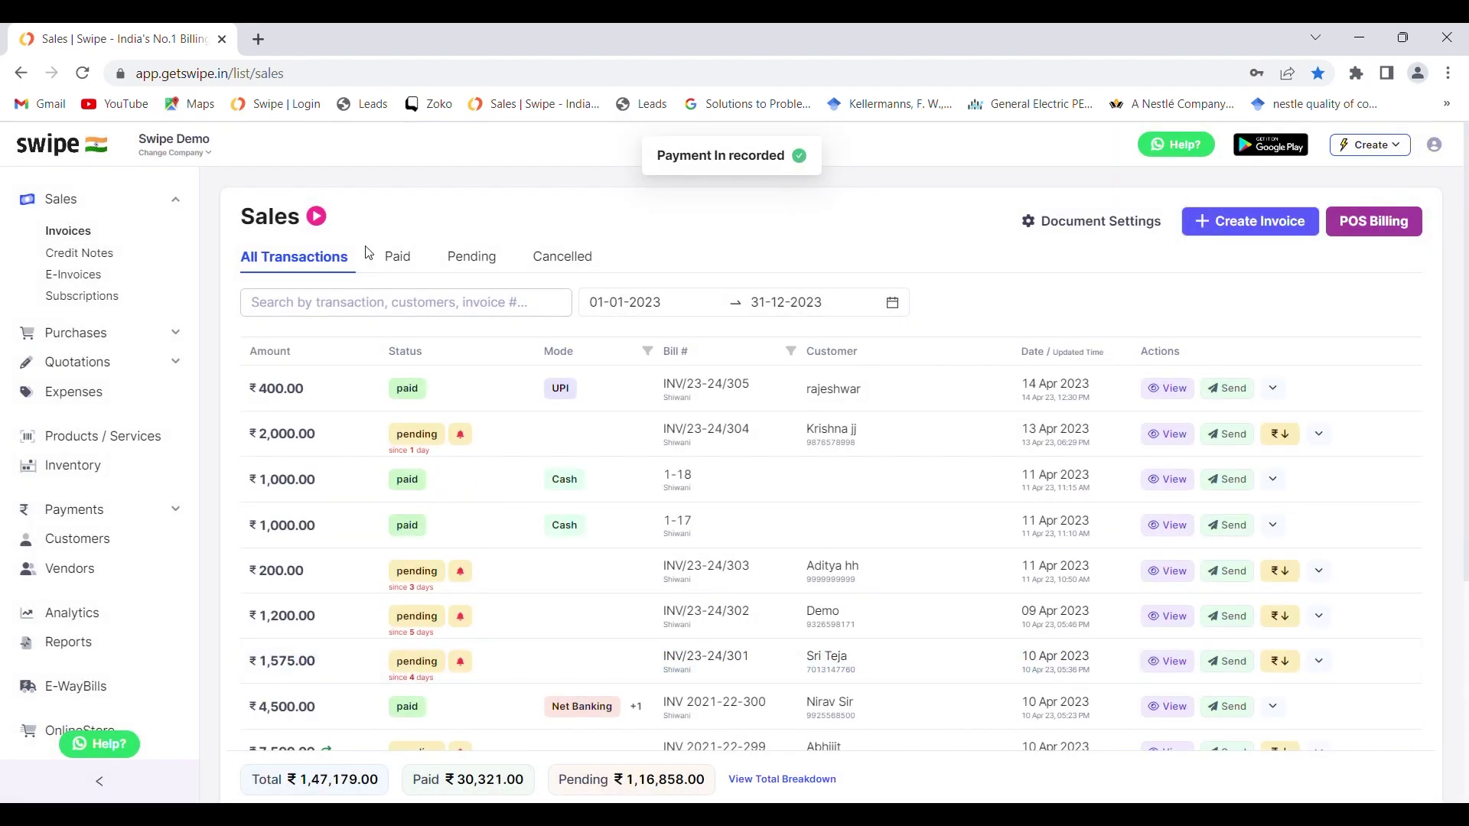
# Browse Purchases, Purchase Orders, Debit Notes, Quotations, Pro Forma Invoices and Delivery Challans, ending on Expenses.
pyautogui.click(85, 337)
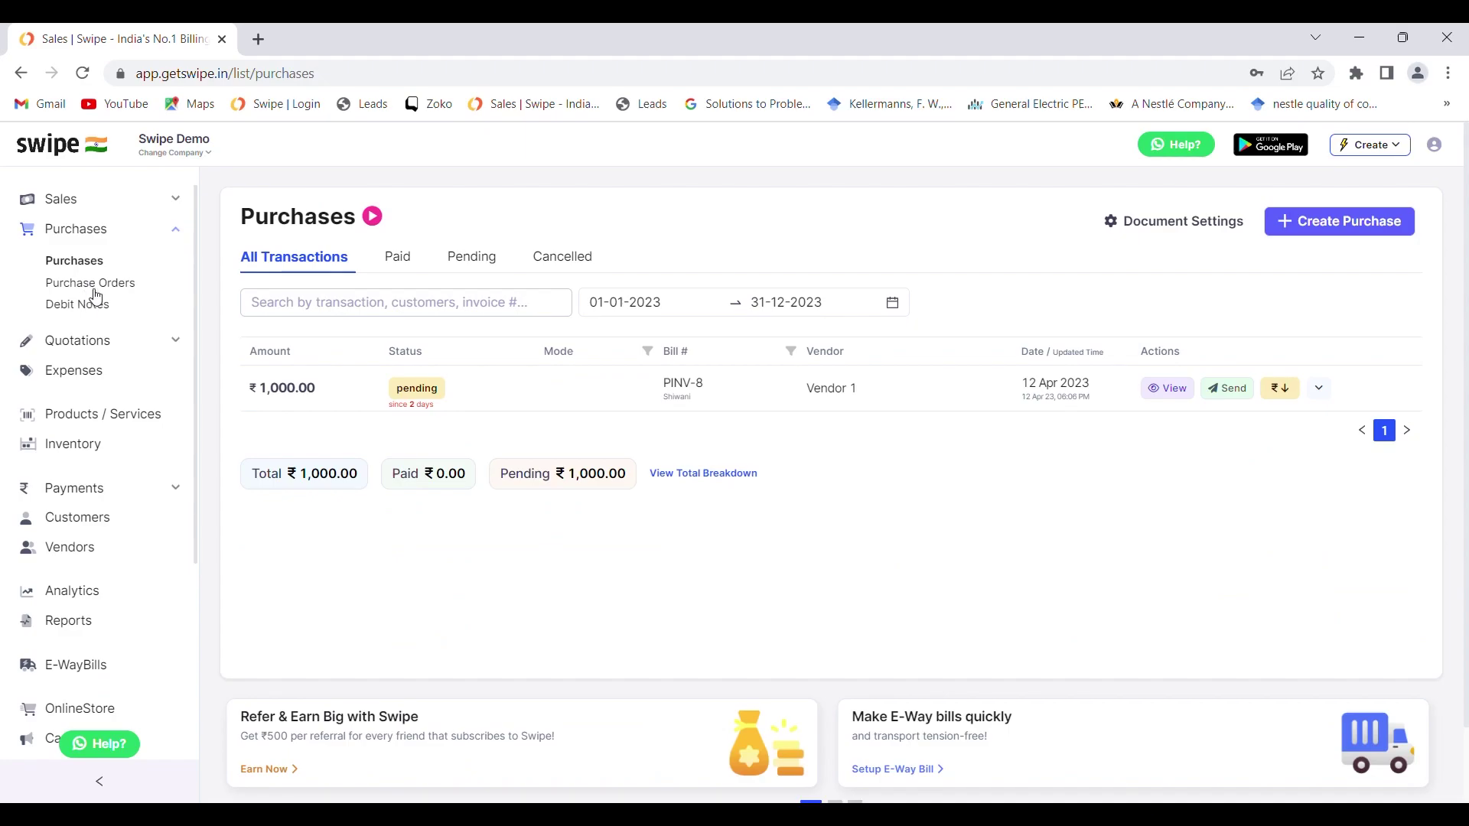
pyautogui.click(91, 284)
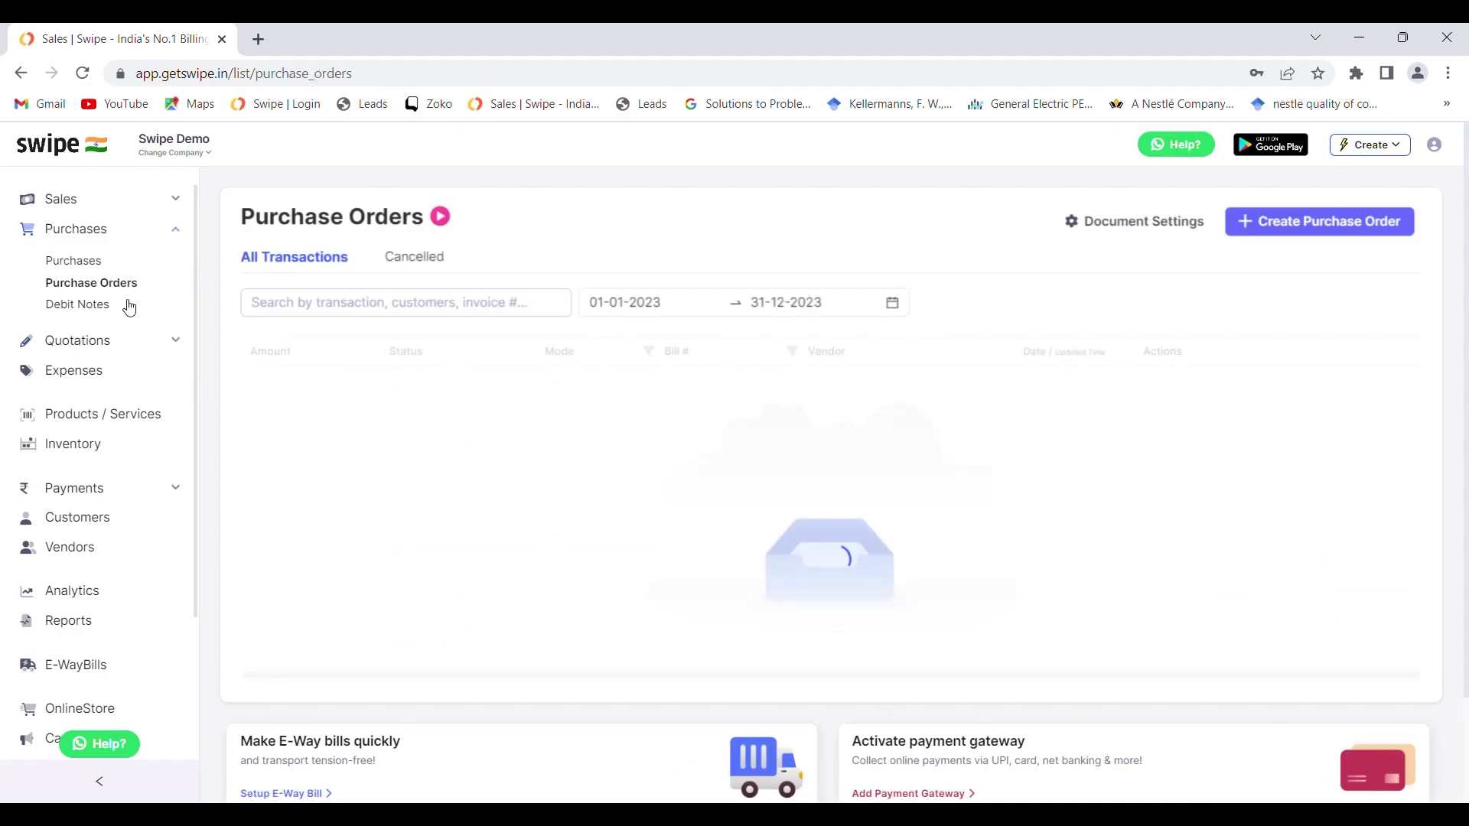
pyautogui.click(88, 305)
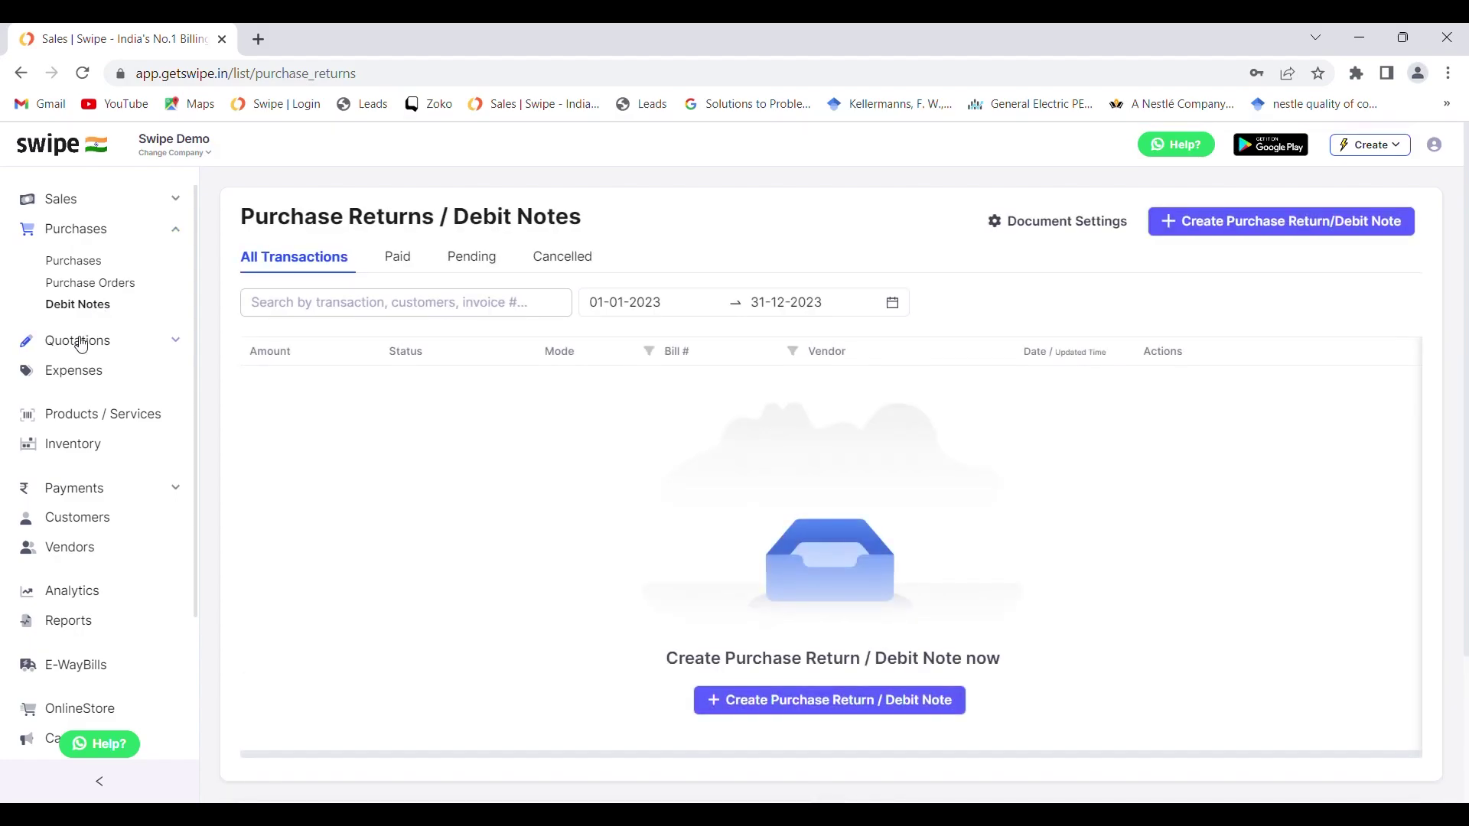
pyautogui.click(85, 340)
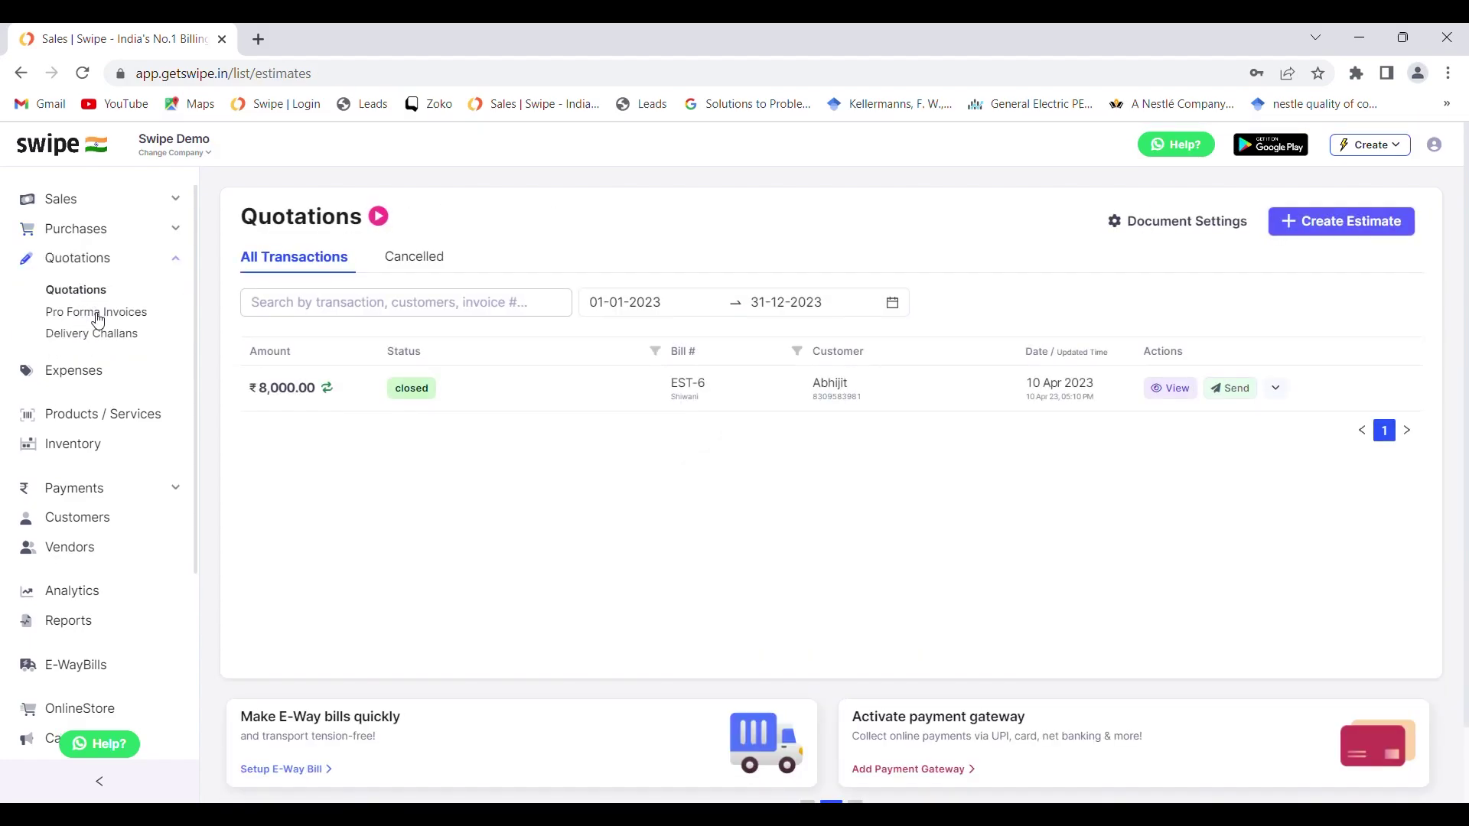
pyautogui.click(96, 314)
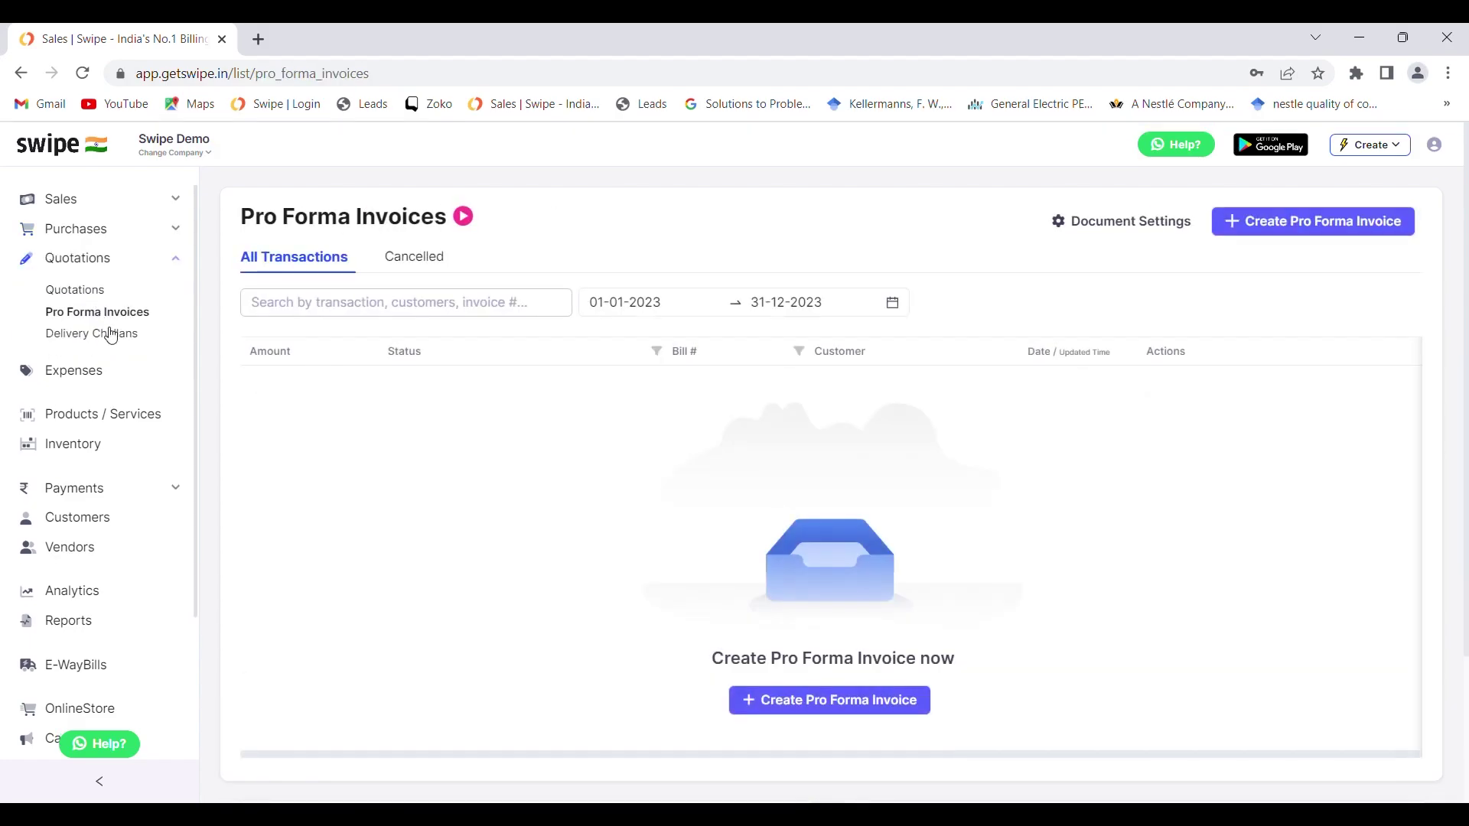
pyautogui.click(111, 336)
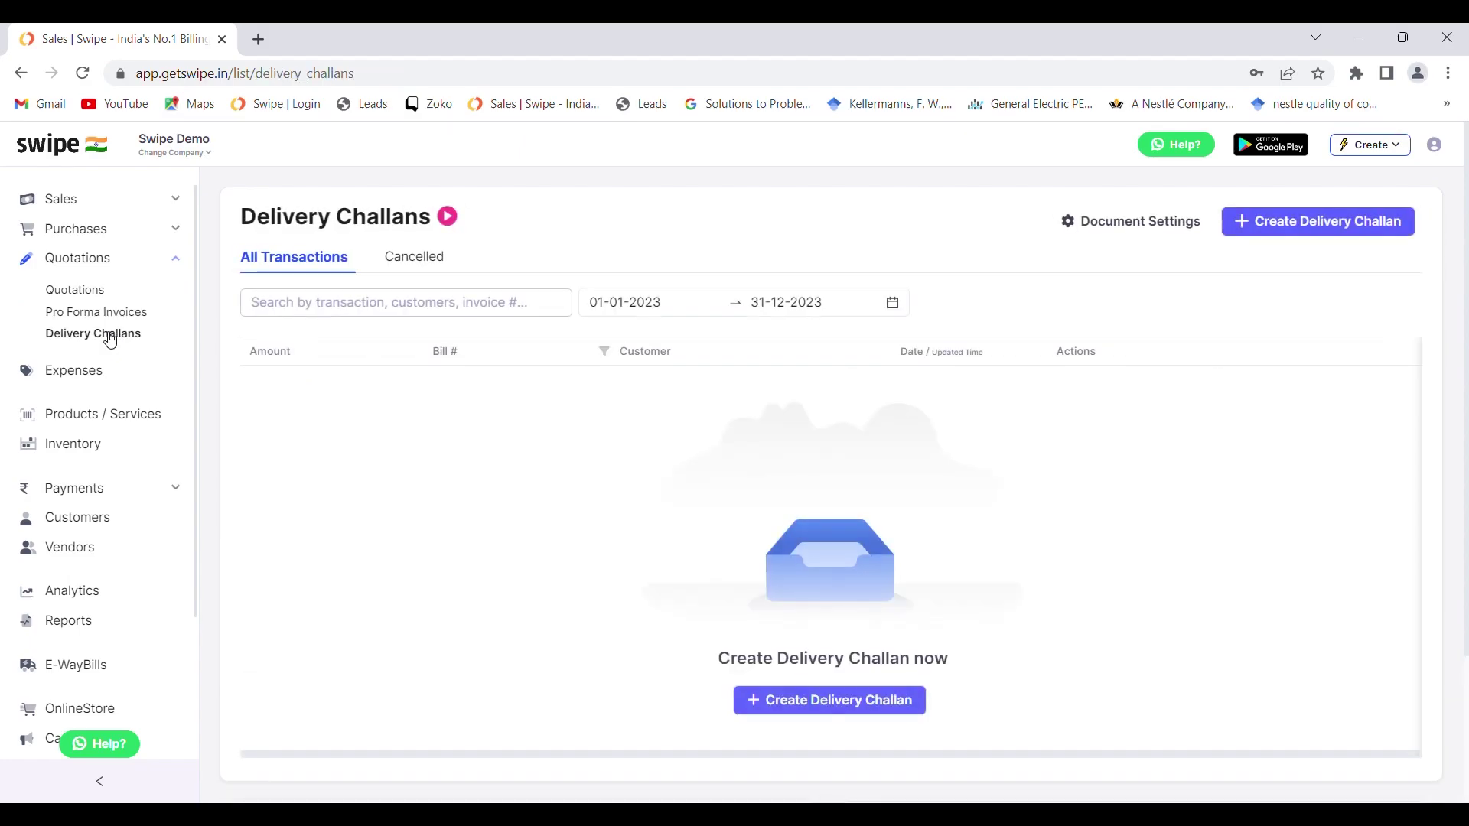
pyautogui.click(77, 292)
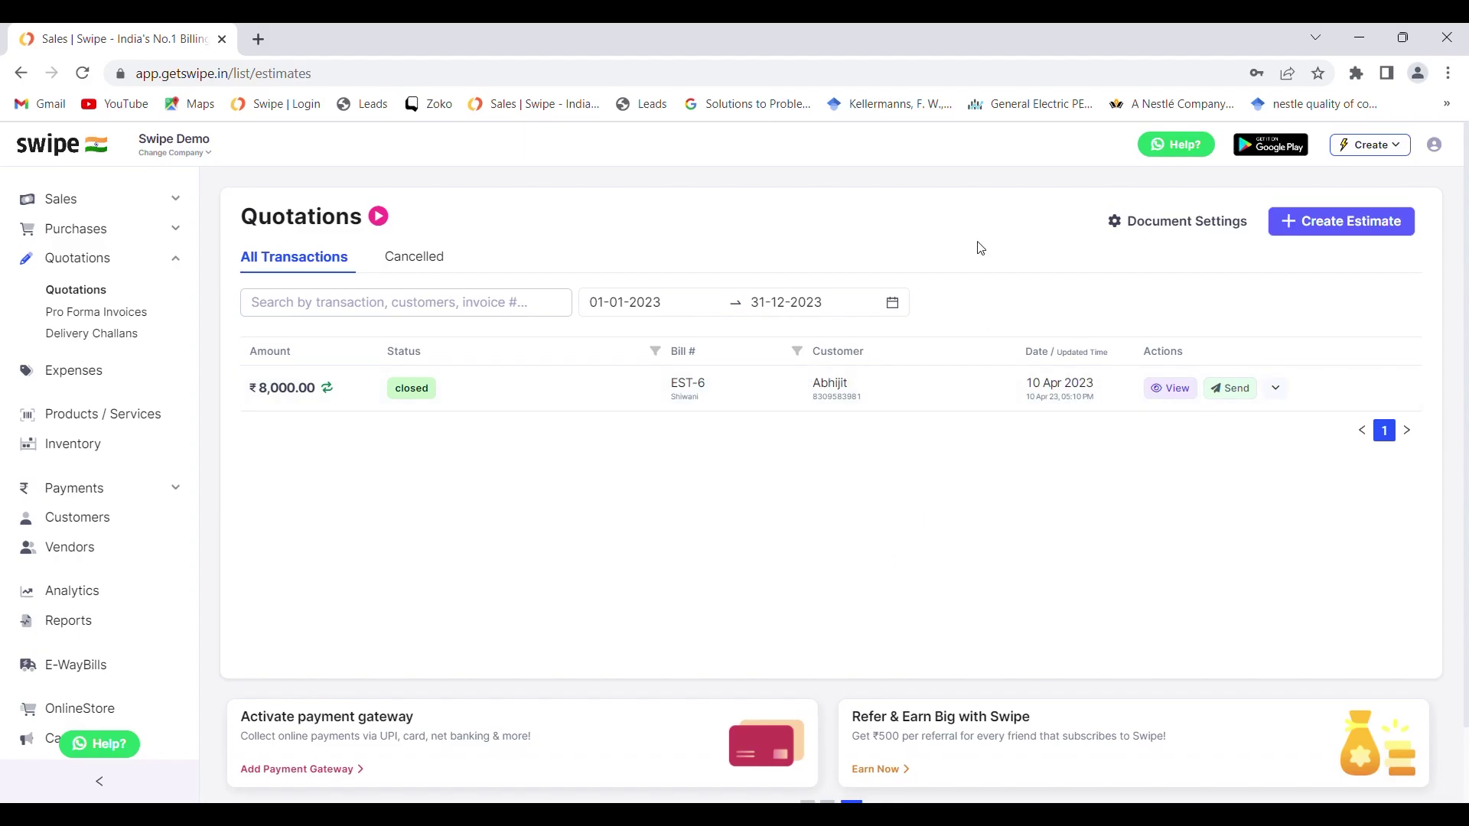
pyautogui.click(80, 315)
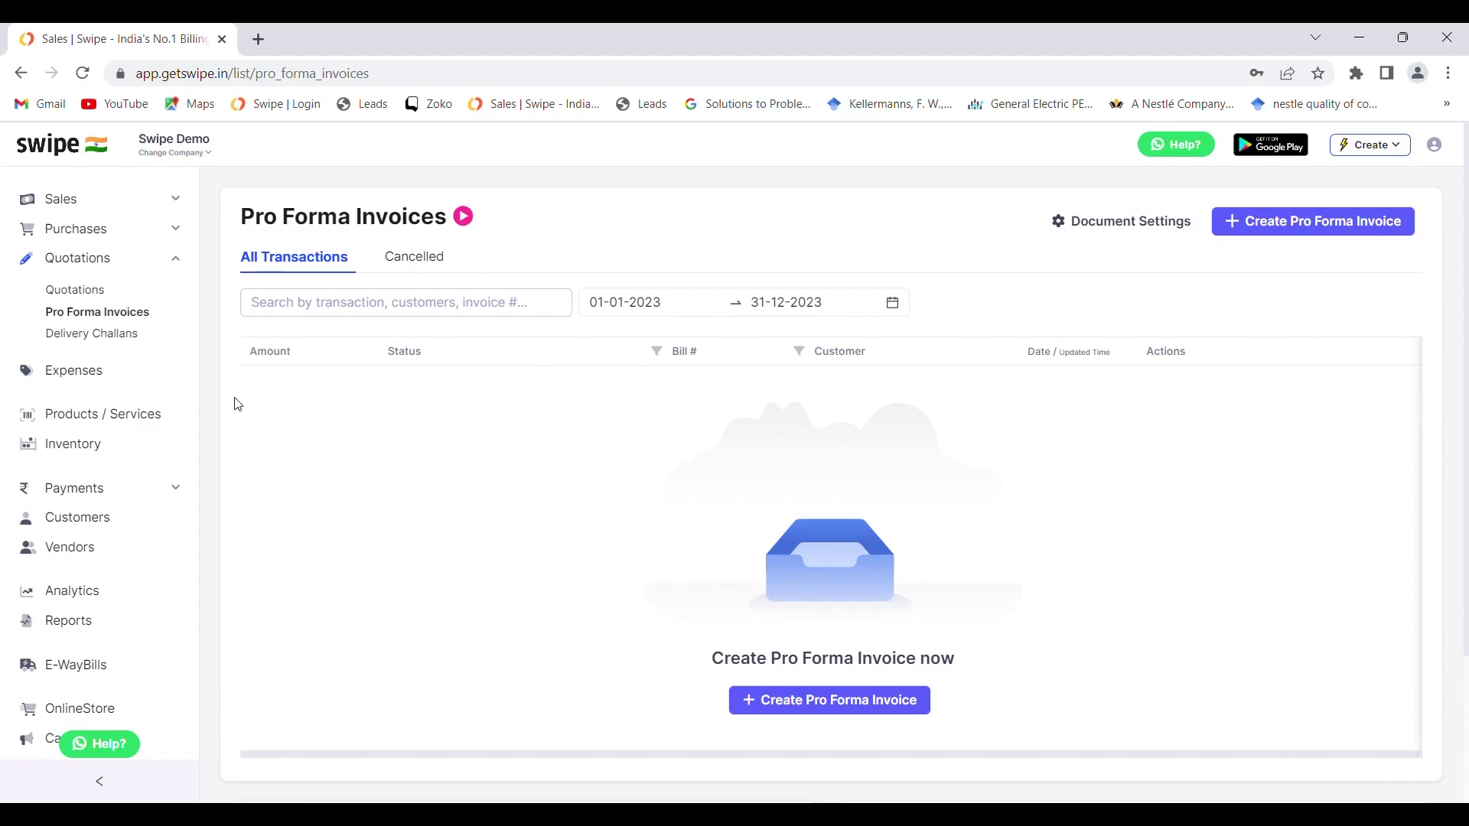
pyautogui.click(82, 371)
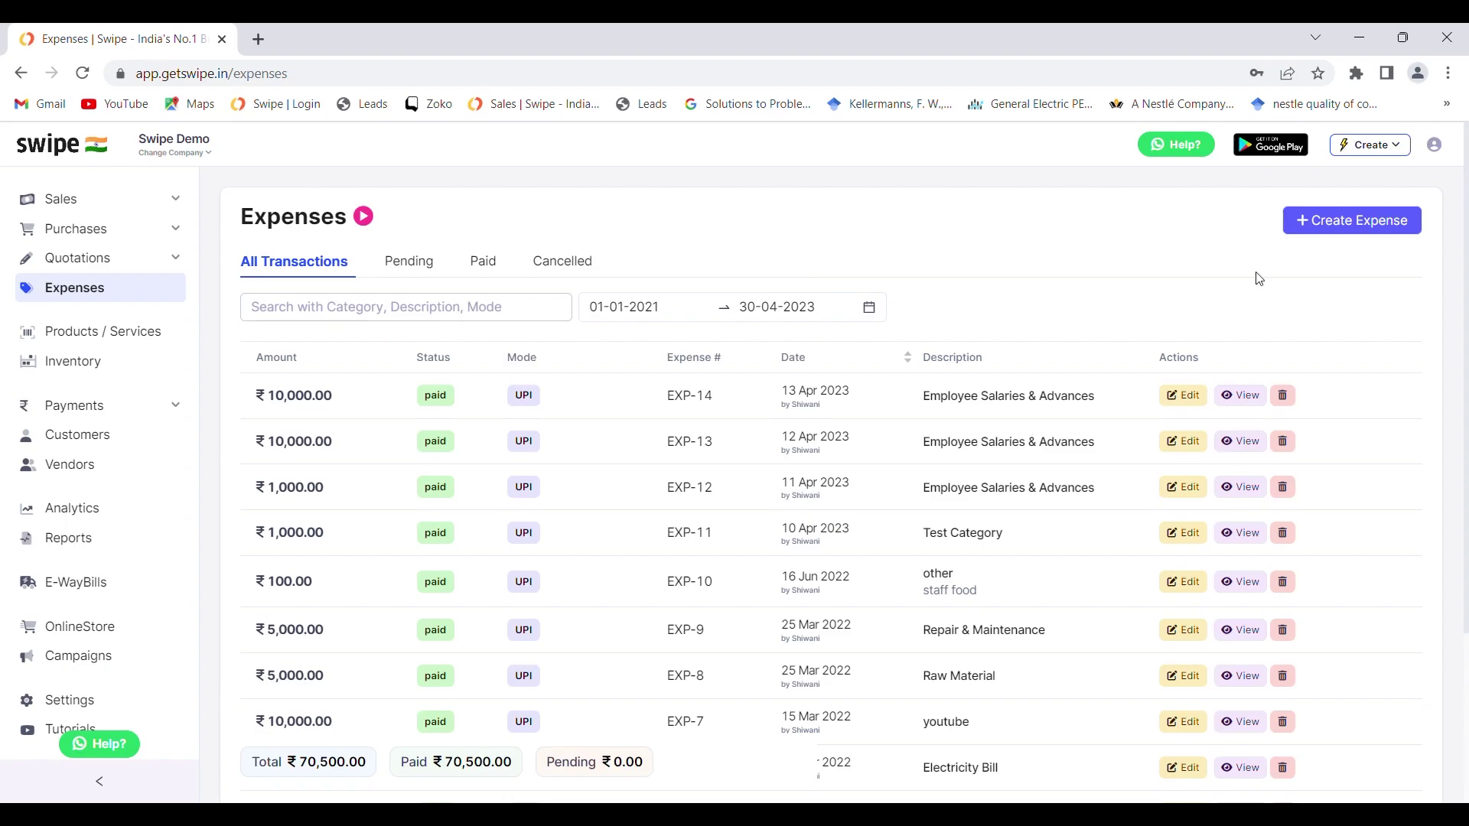
# Add a paid ₹1,000 expense in the Raw Material category, creating EXP-15.
pyautogui.click(1377, 226)
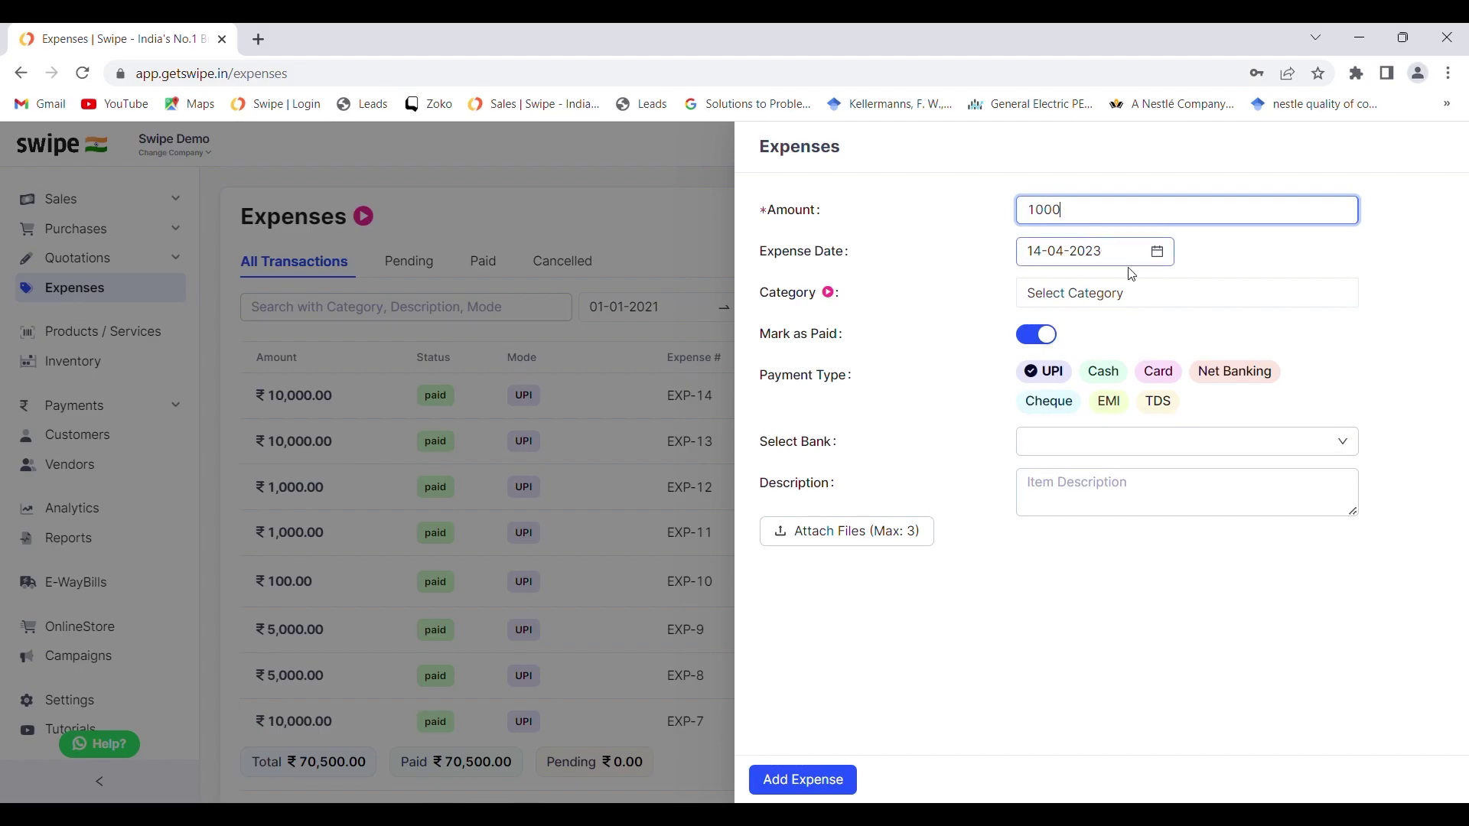
pyautogui.click(1129, 298)
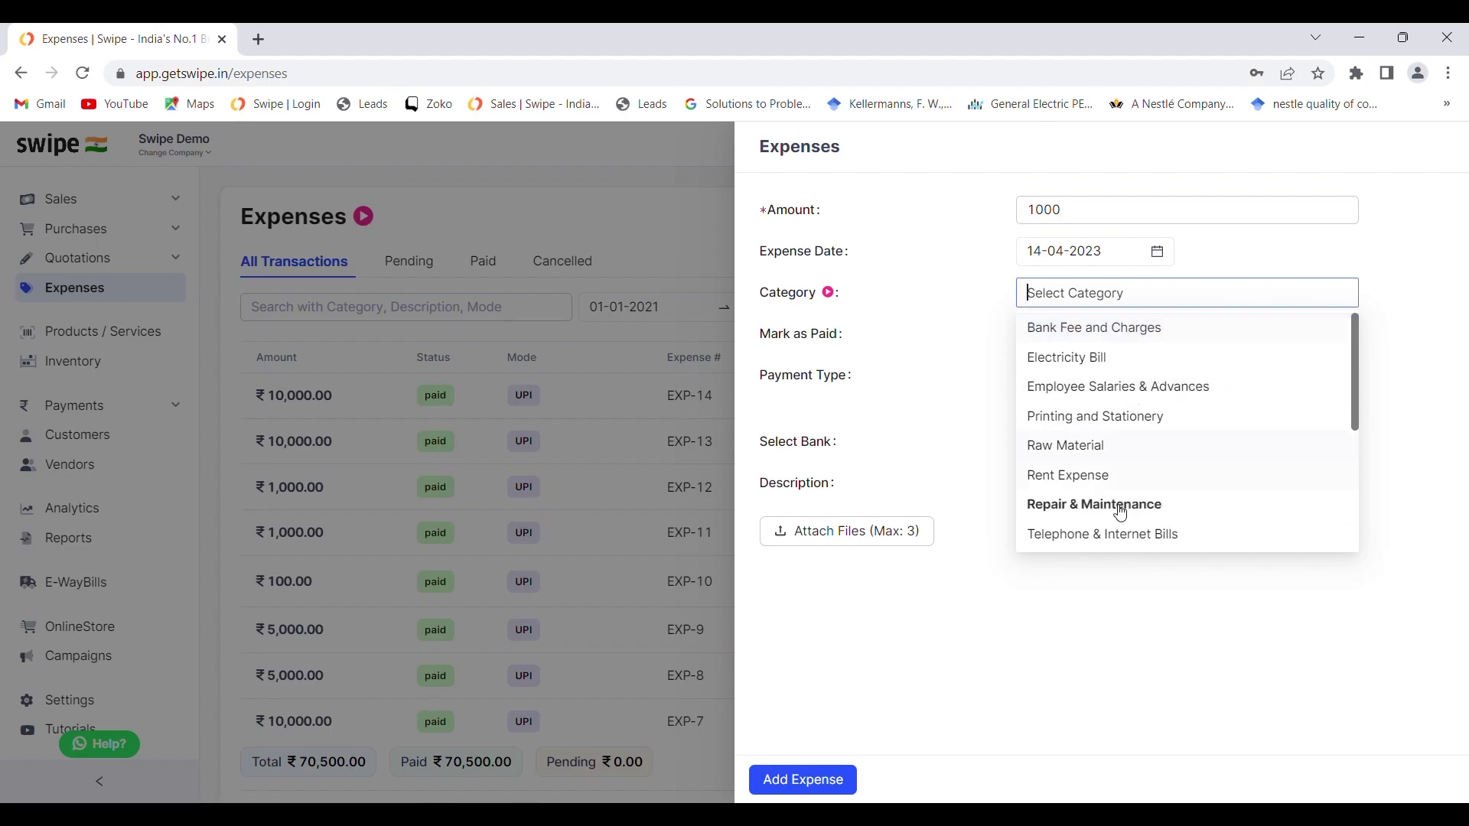
pyautogui.click(1129, 462)
pyautogui.click(970, 590)
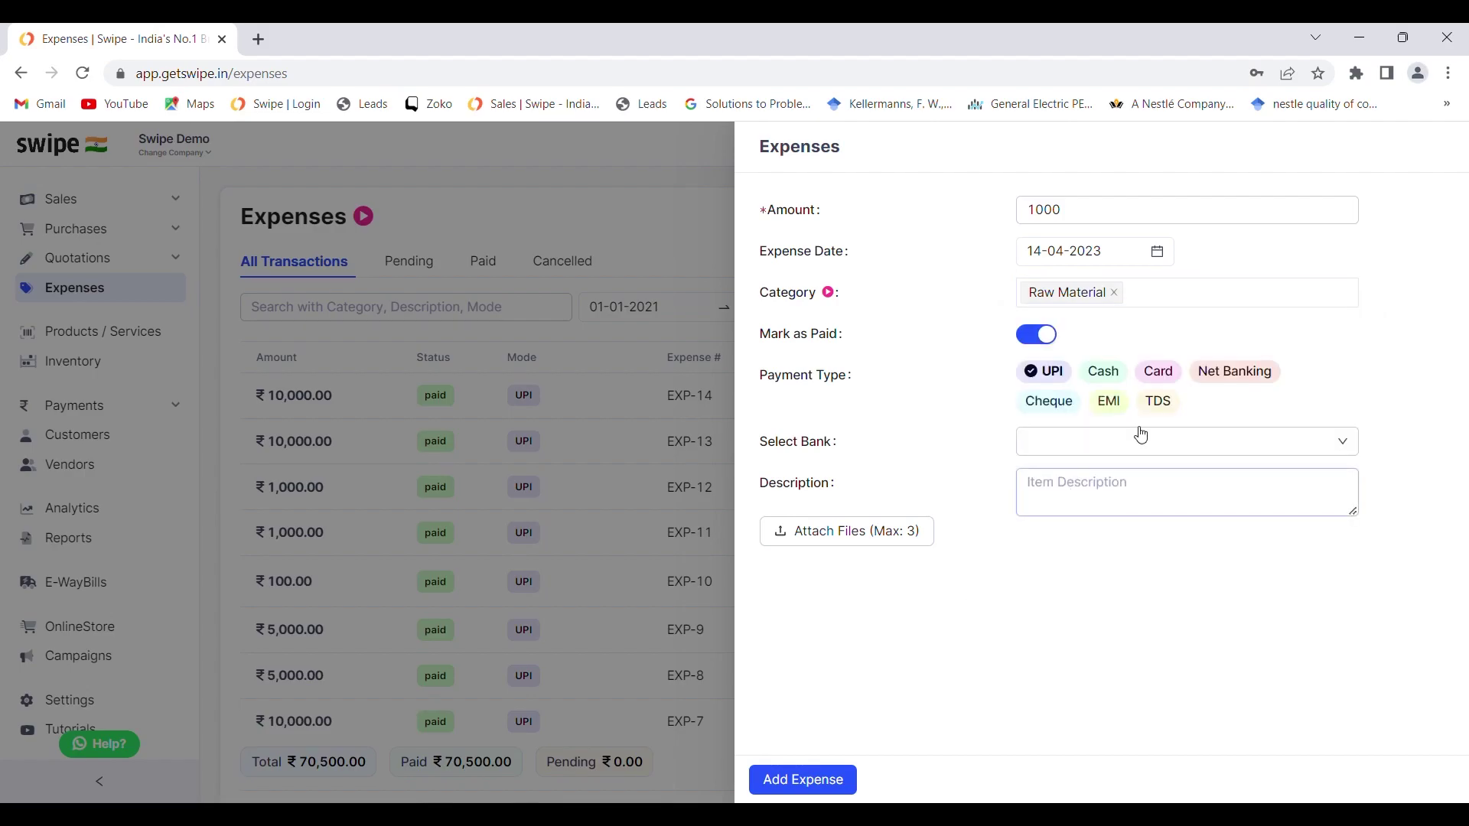
pyautogui.click(797, 784)
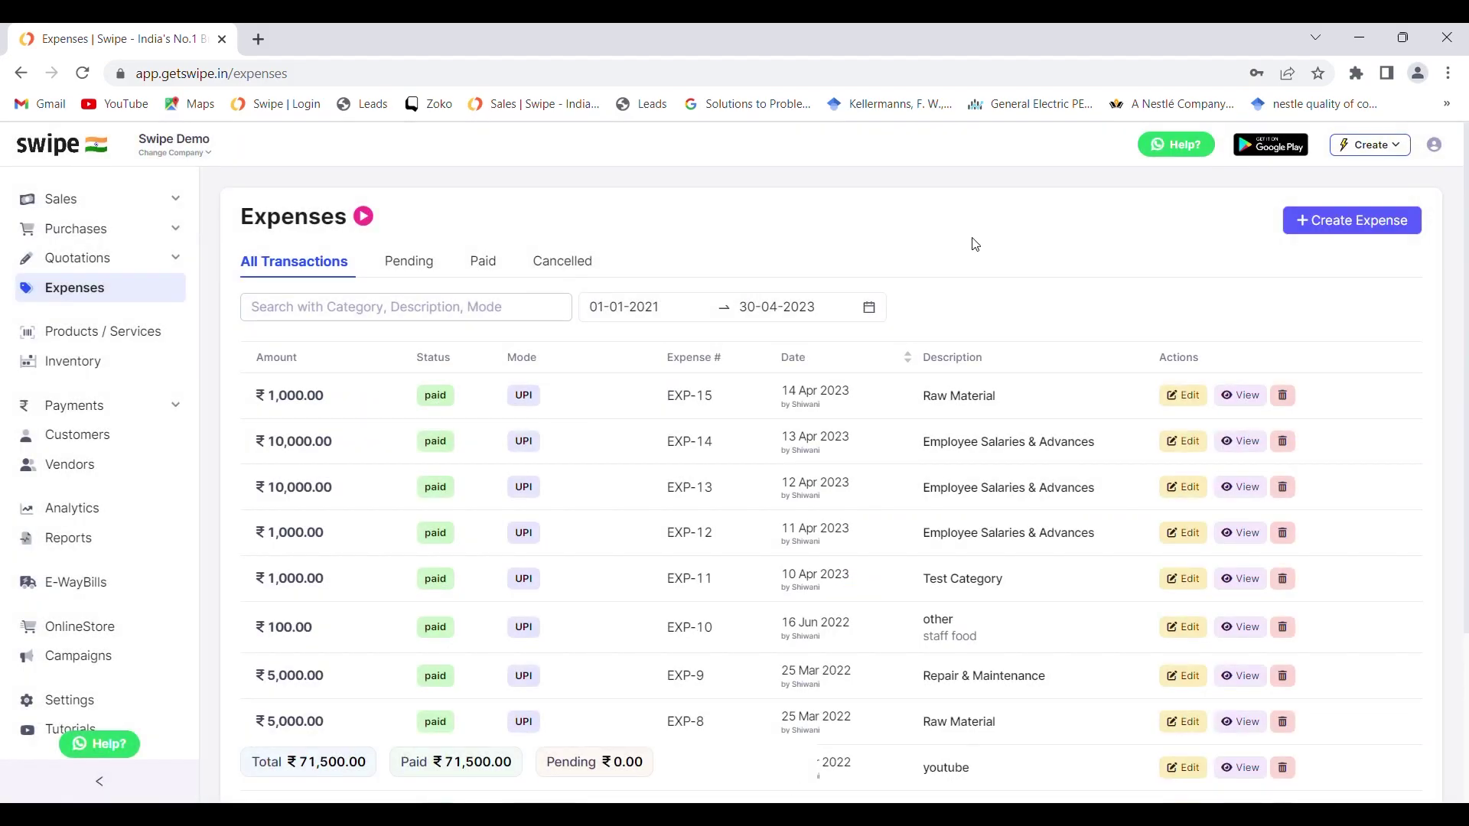
# View and close the EXP-15 receipt, then go to the Products / Services list.
pyautogui.click(1237, 404)
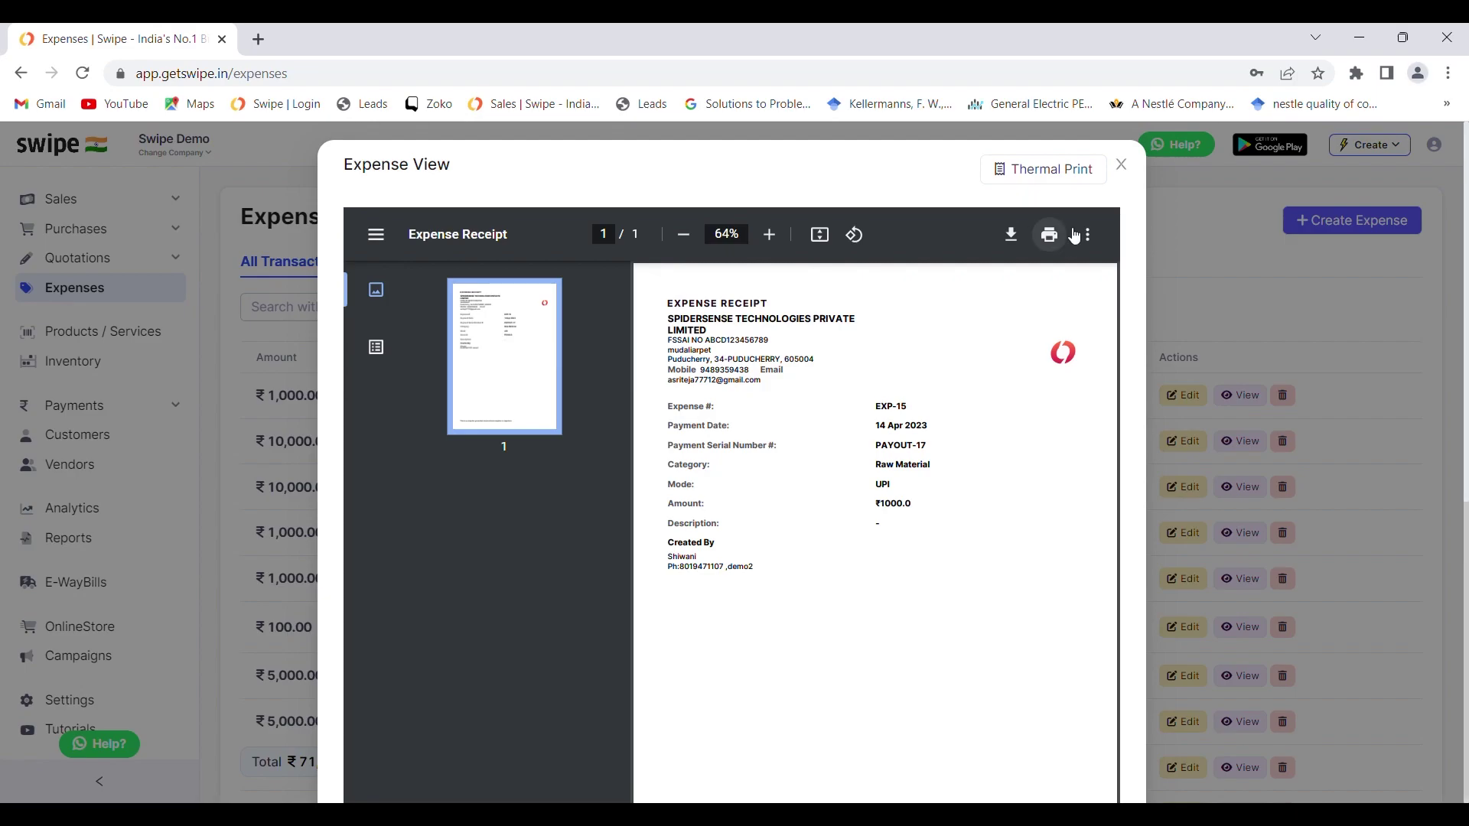
pyautogui.click(1122, 164)
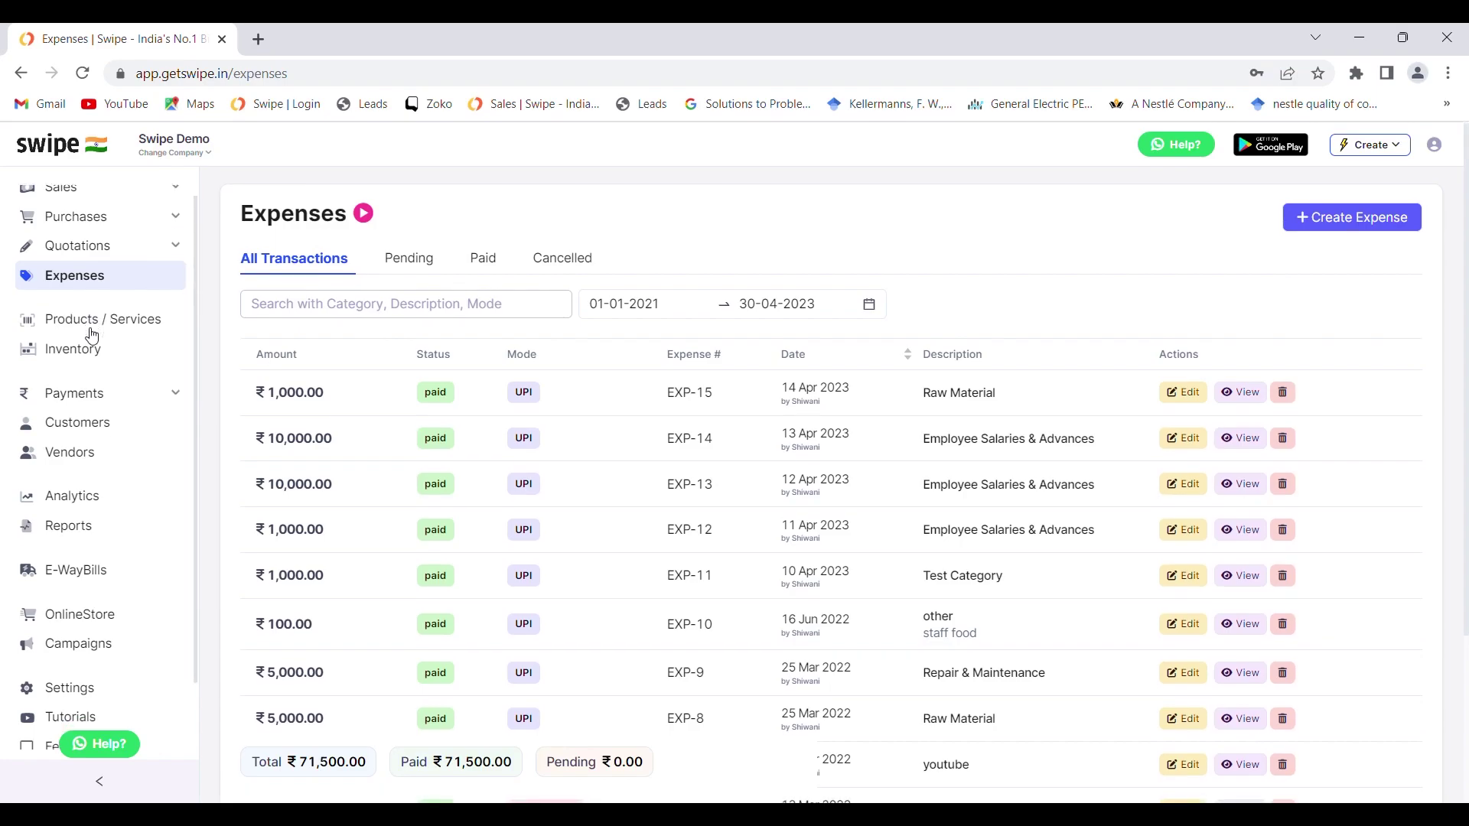
pyautogui.click(126, 328)
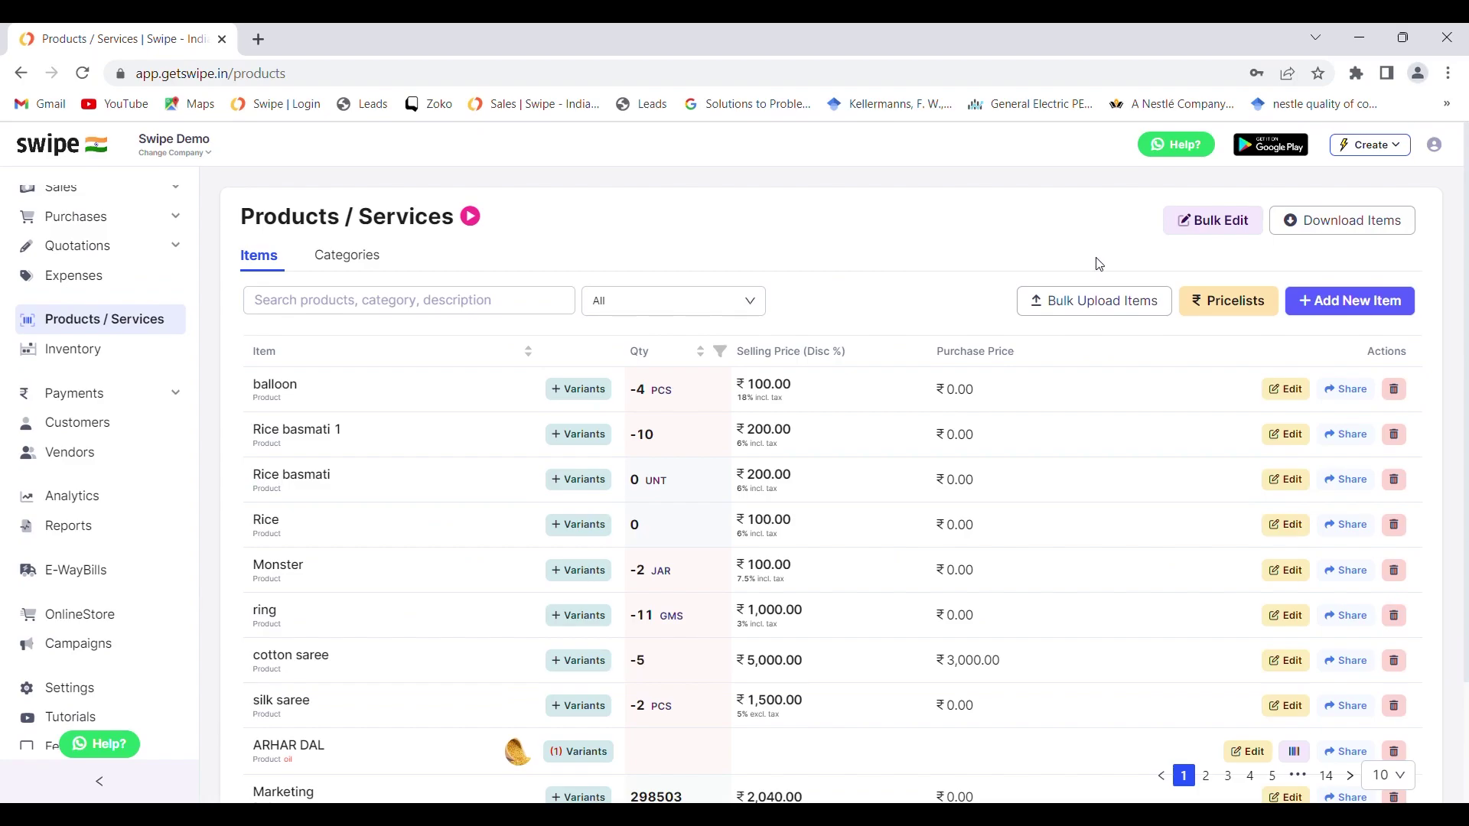
# Glance at Bulk Upload Items, then re-save balloon at ₹100.00 and go to Inventory.
pyautogui.click(1086, 314)
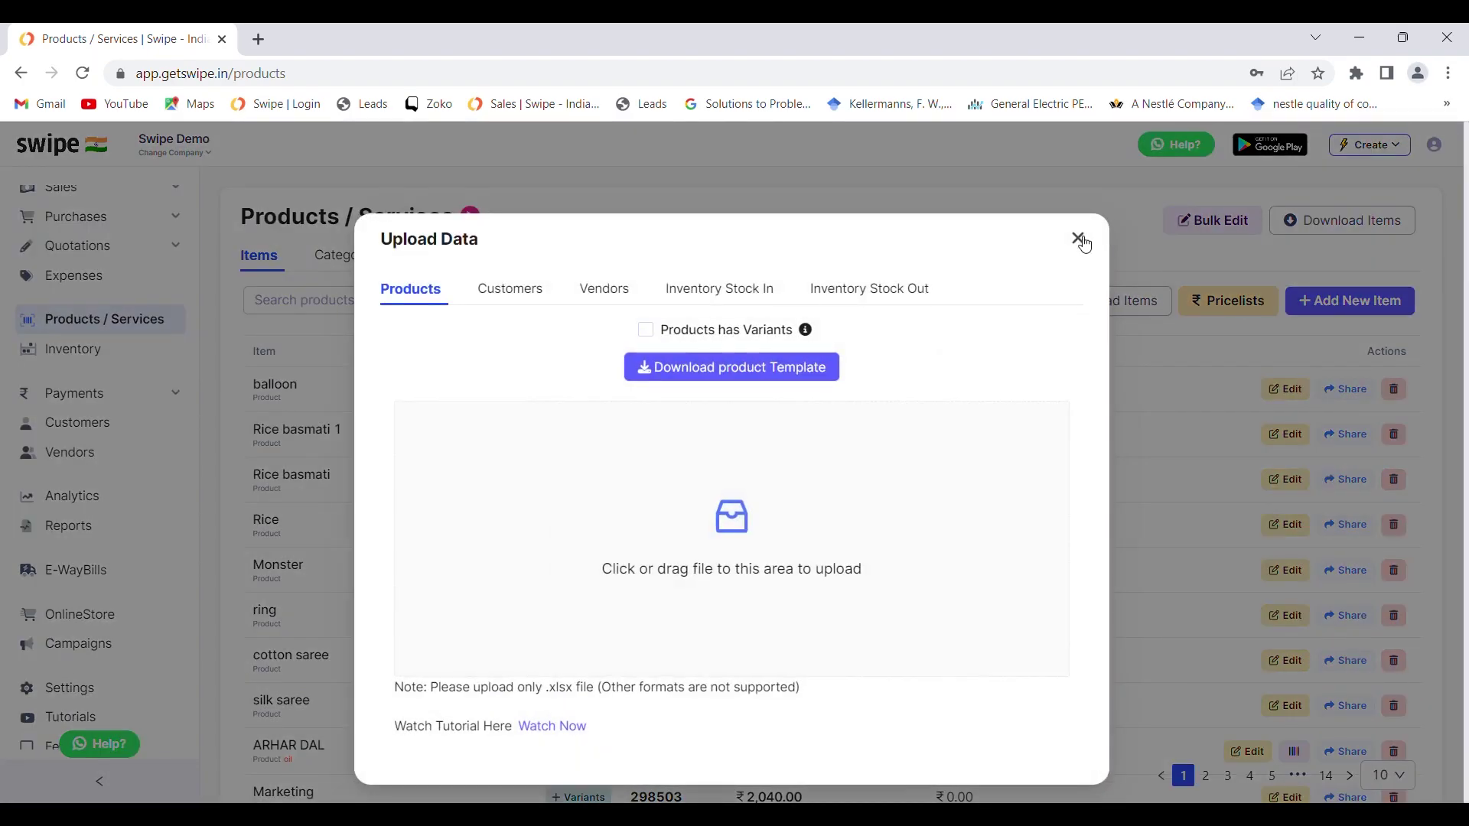
pyautogui.click(1078, 239)
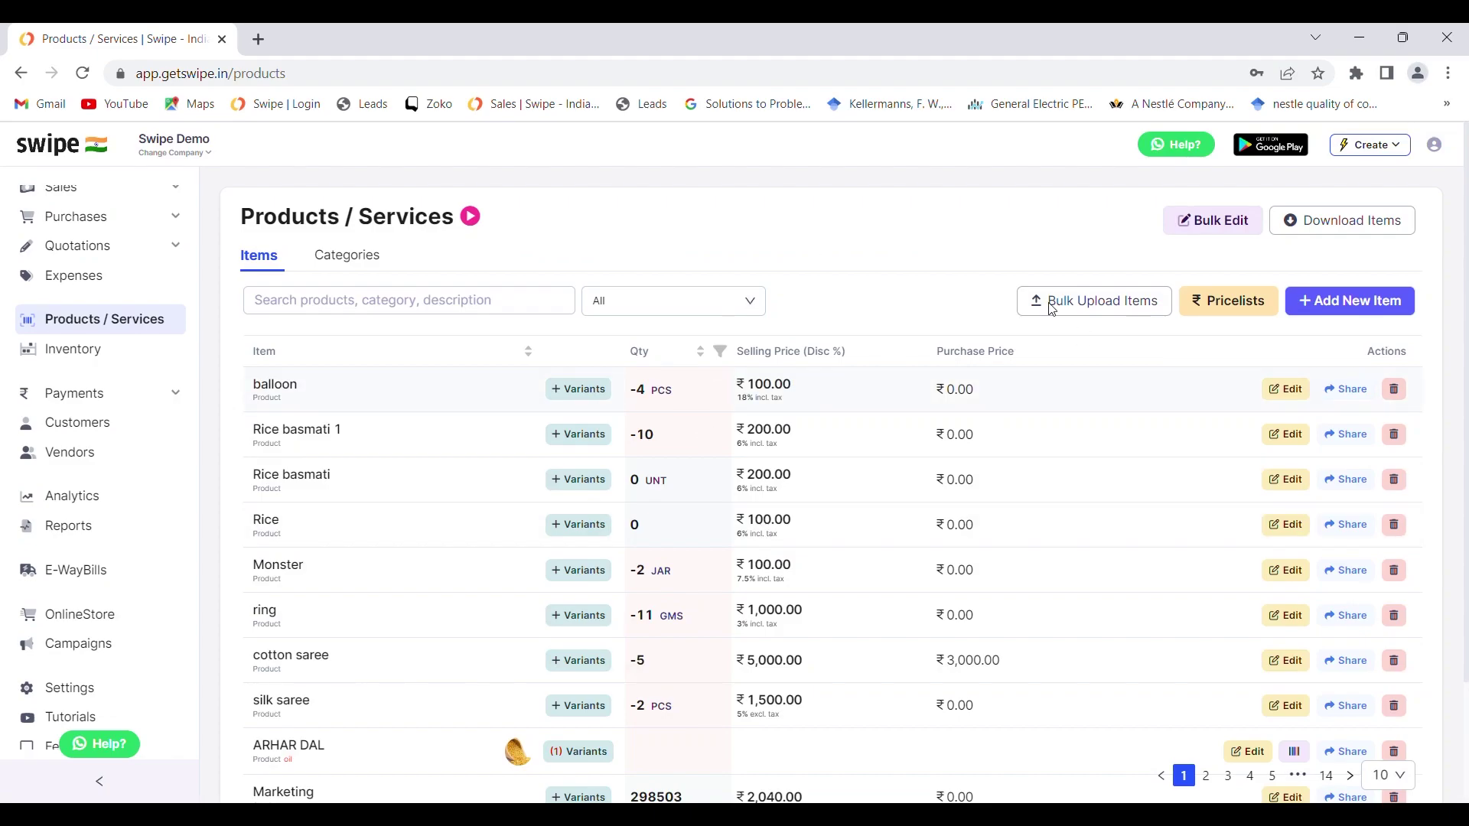
pyautogui.click(1288, 391)
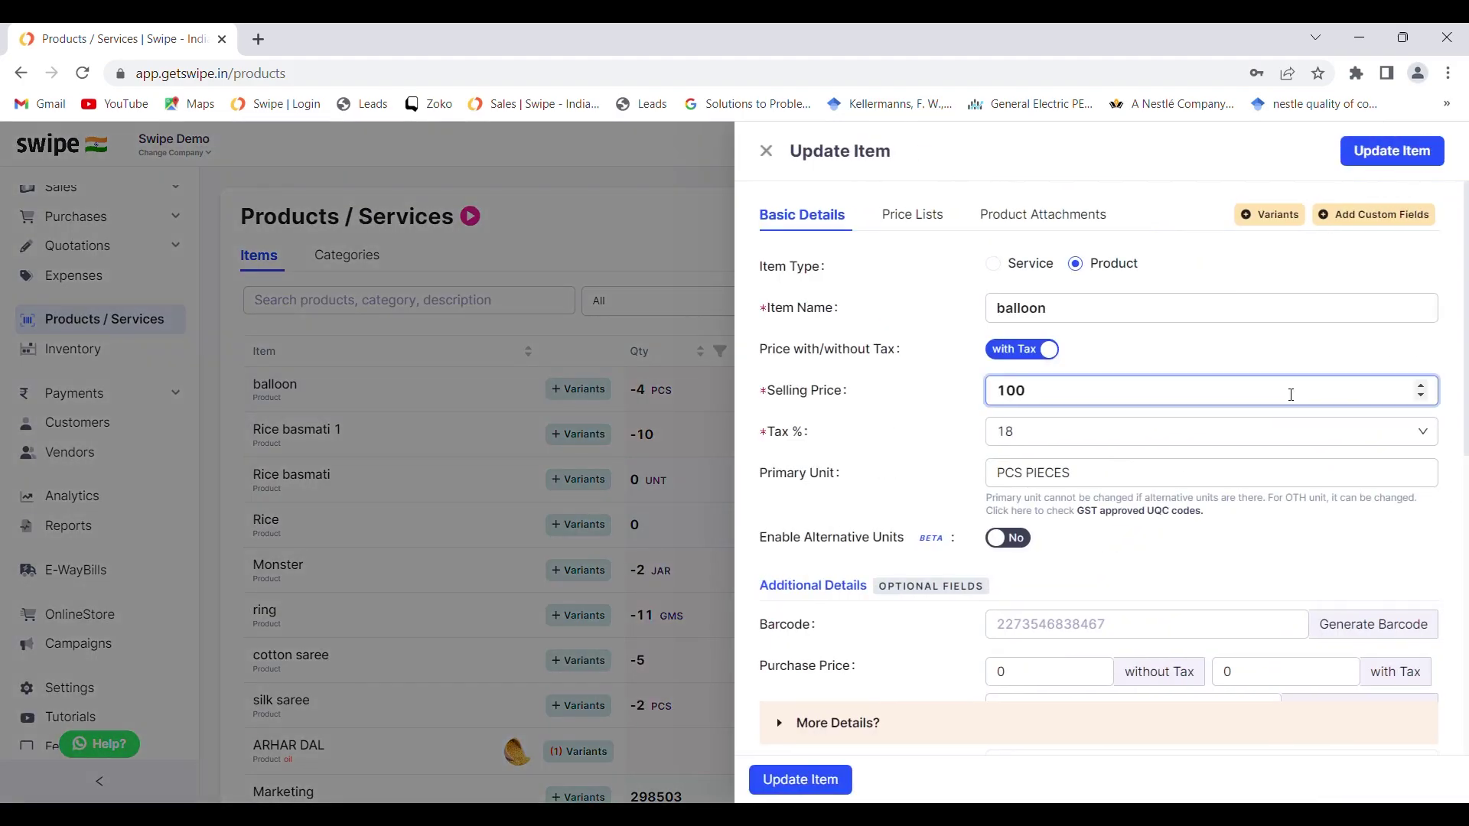
pyautogui.click(1095, 395)
pyautogui.click(798, 779)
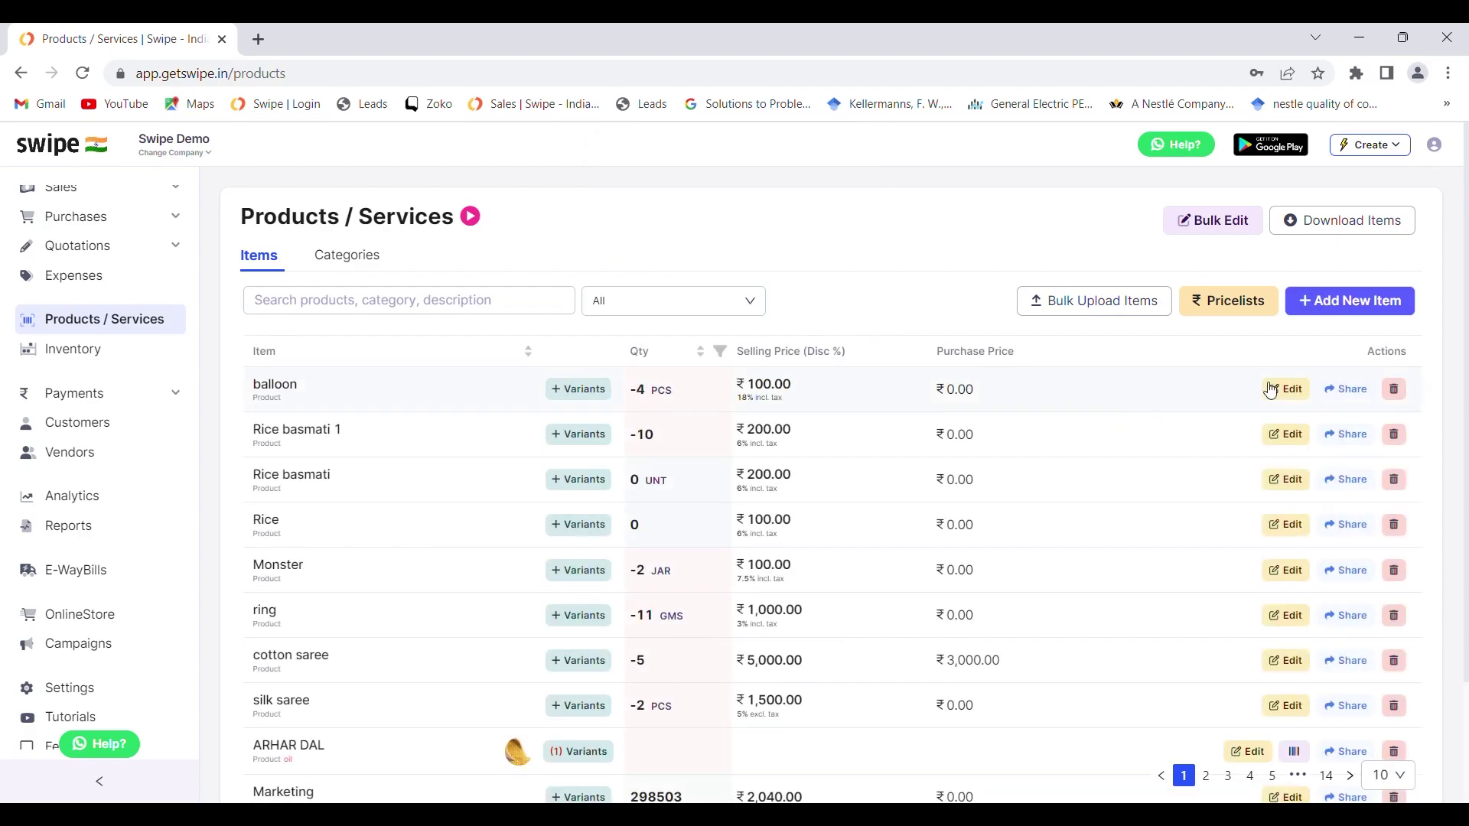
pyautogui.scroll(-2, 1027, 386)
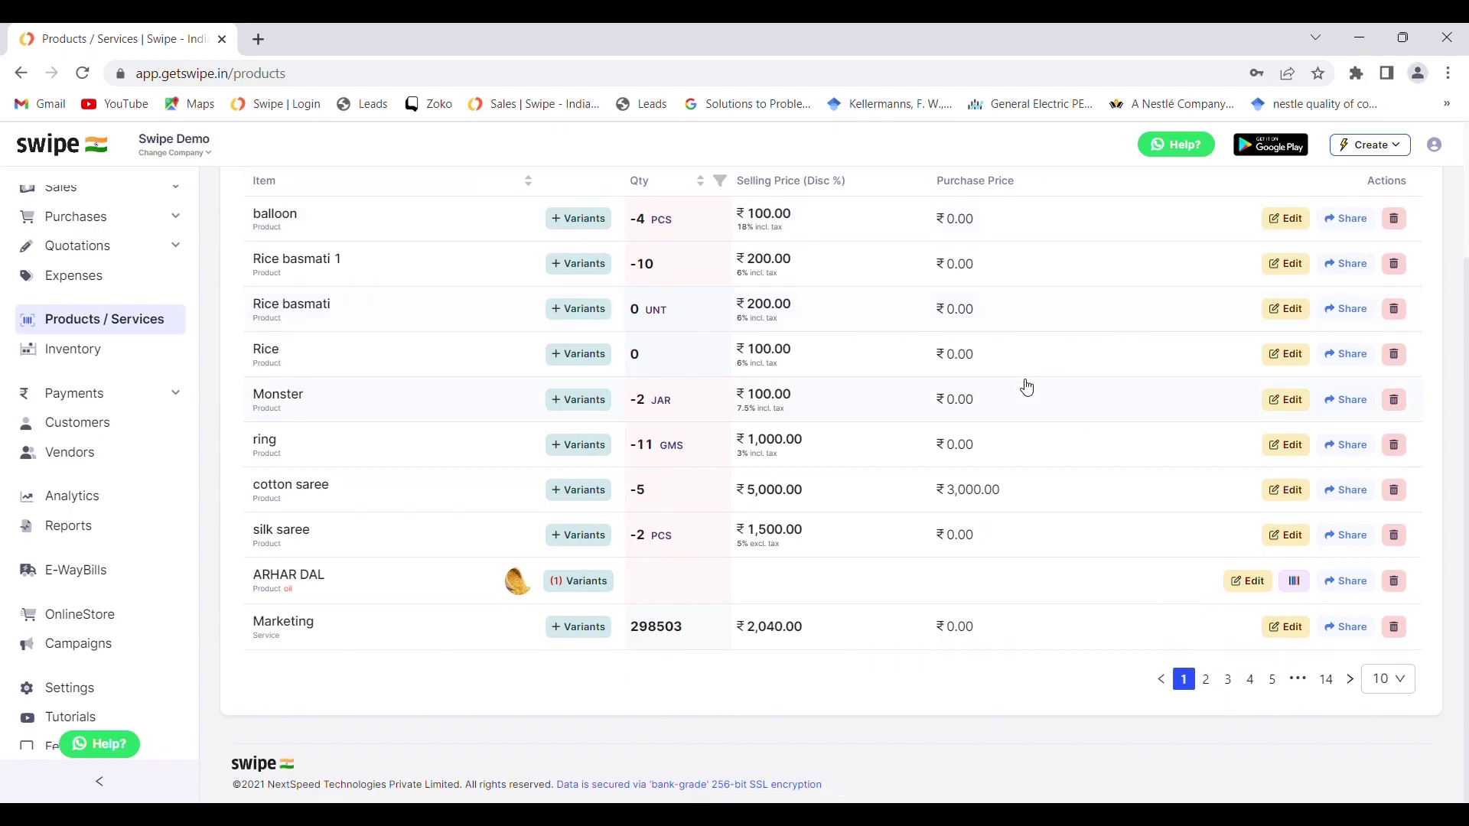
pyautogui.scroll(2, 1027, 387)
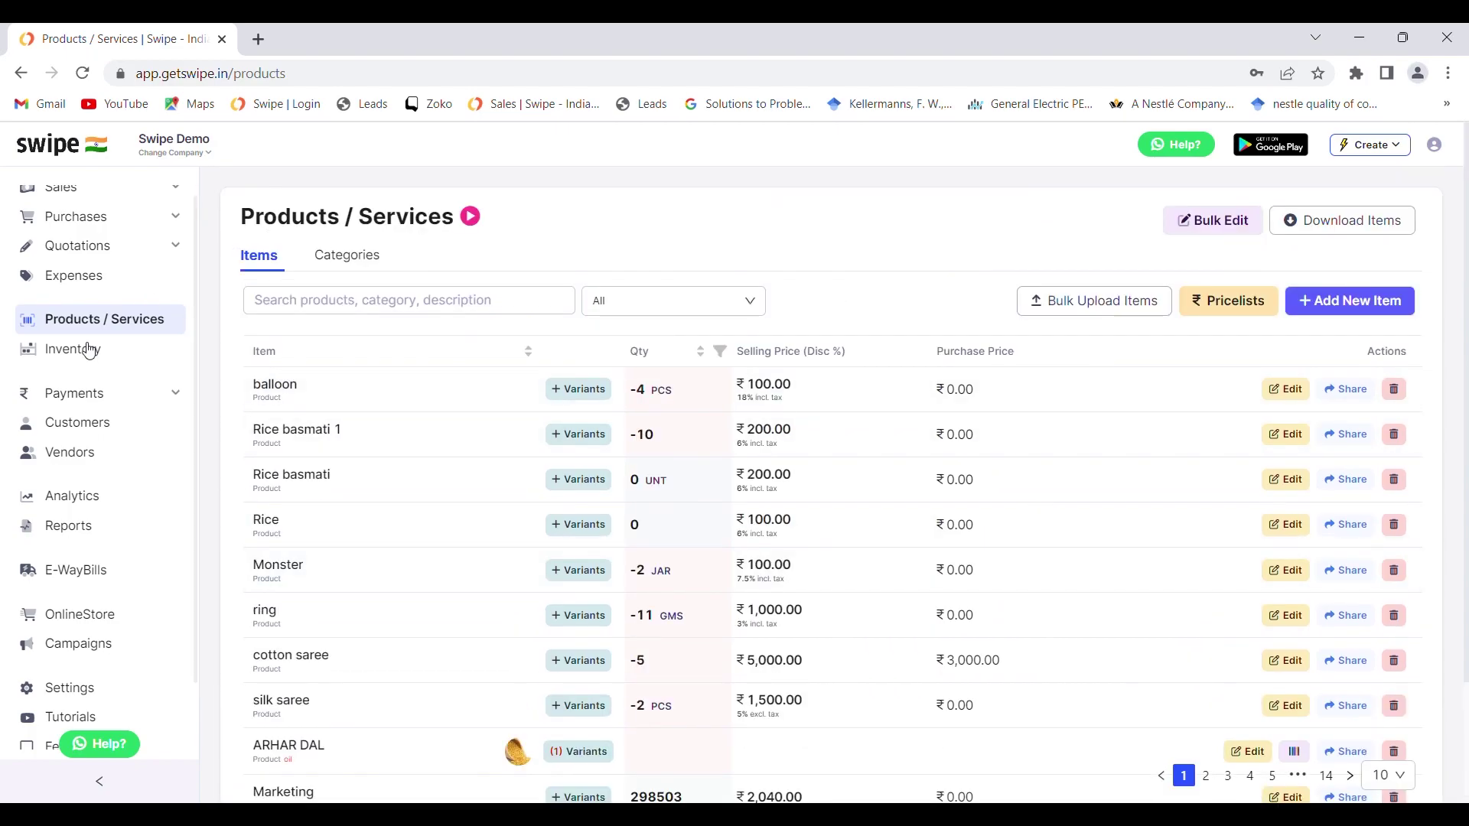
pyautogui.click(90, 350)
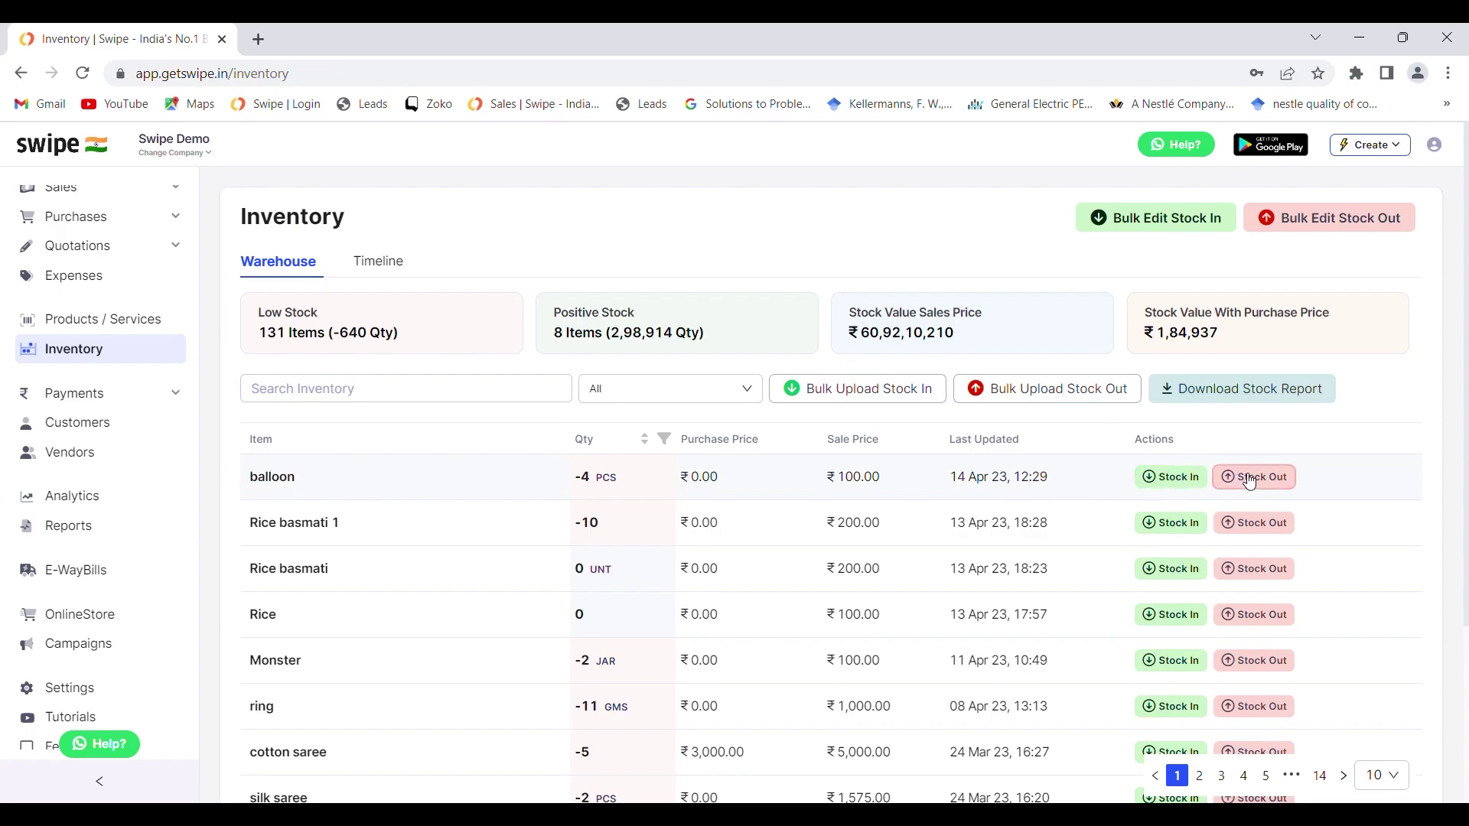
# Stock in 100 PCS of balloon, raising its inventory to 96 PCS.
pyautogui.click(1171, 480)
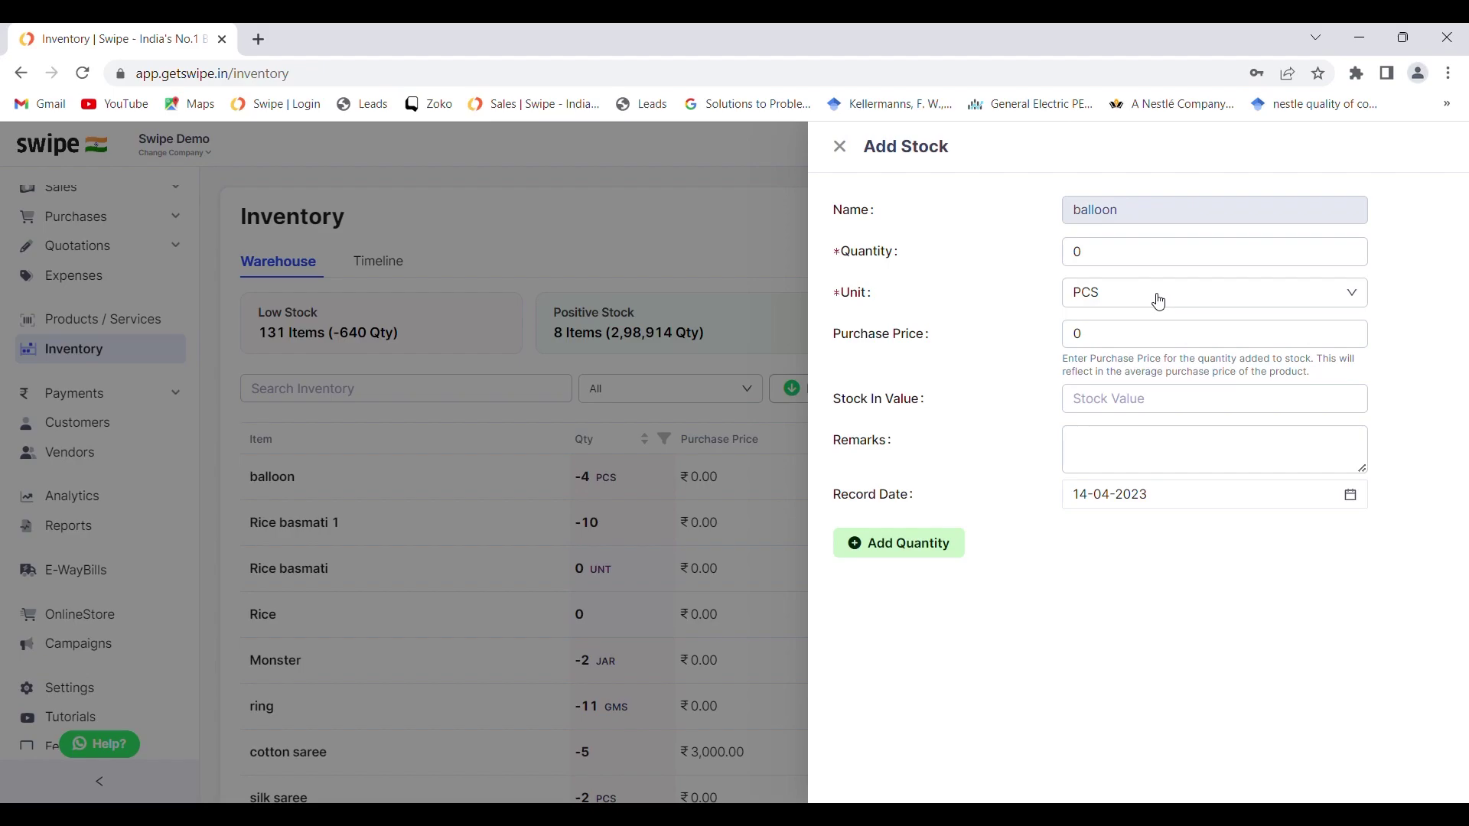
pyautogui.click(1126, 264)
pyautogui.write('100')
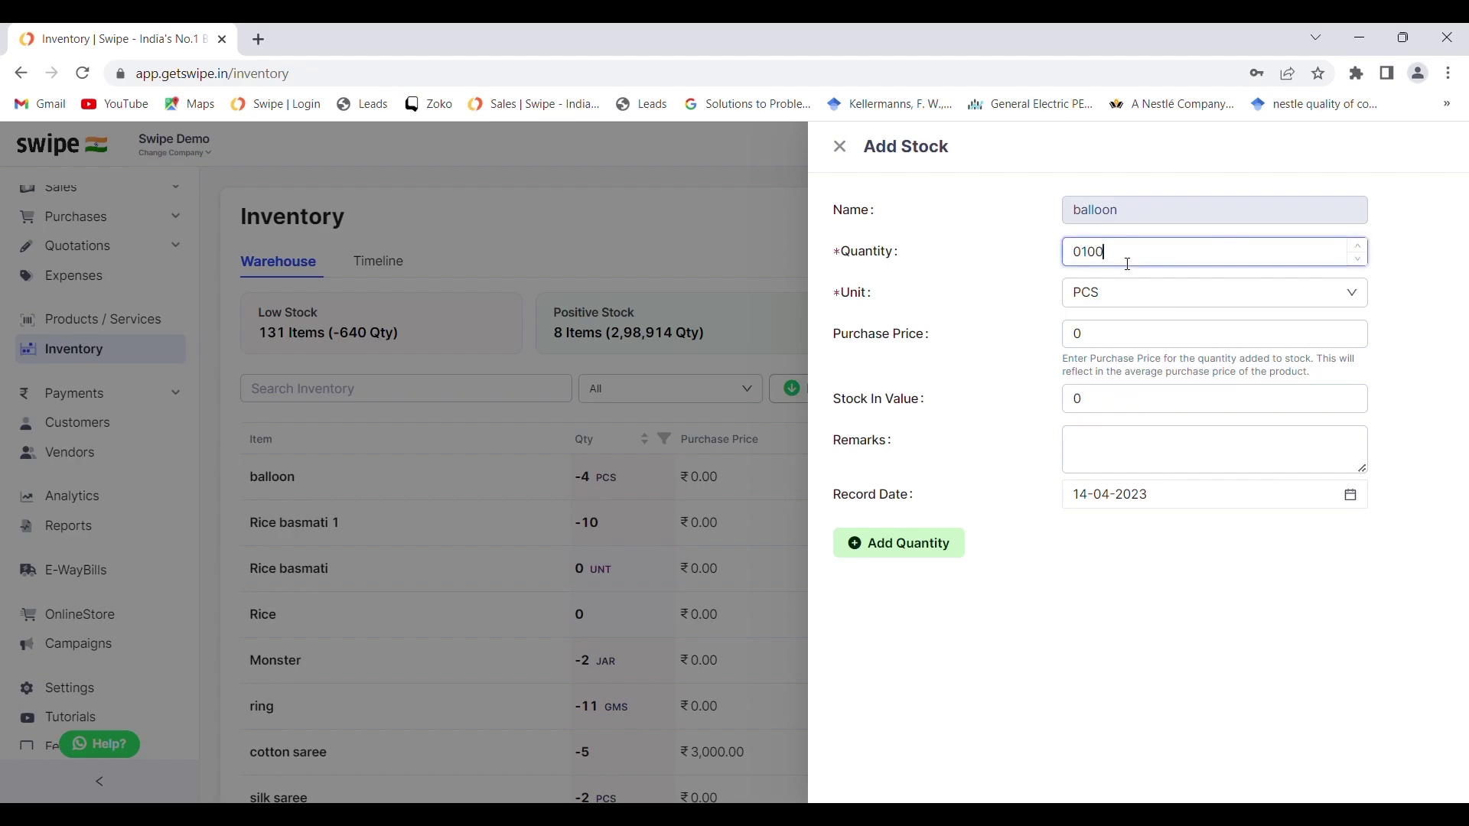
pyautogui.click(918, 543)
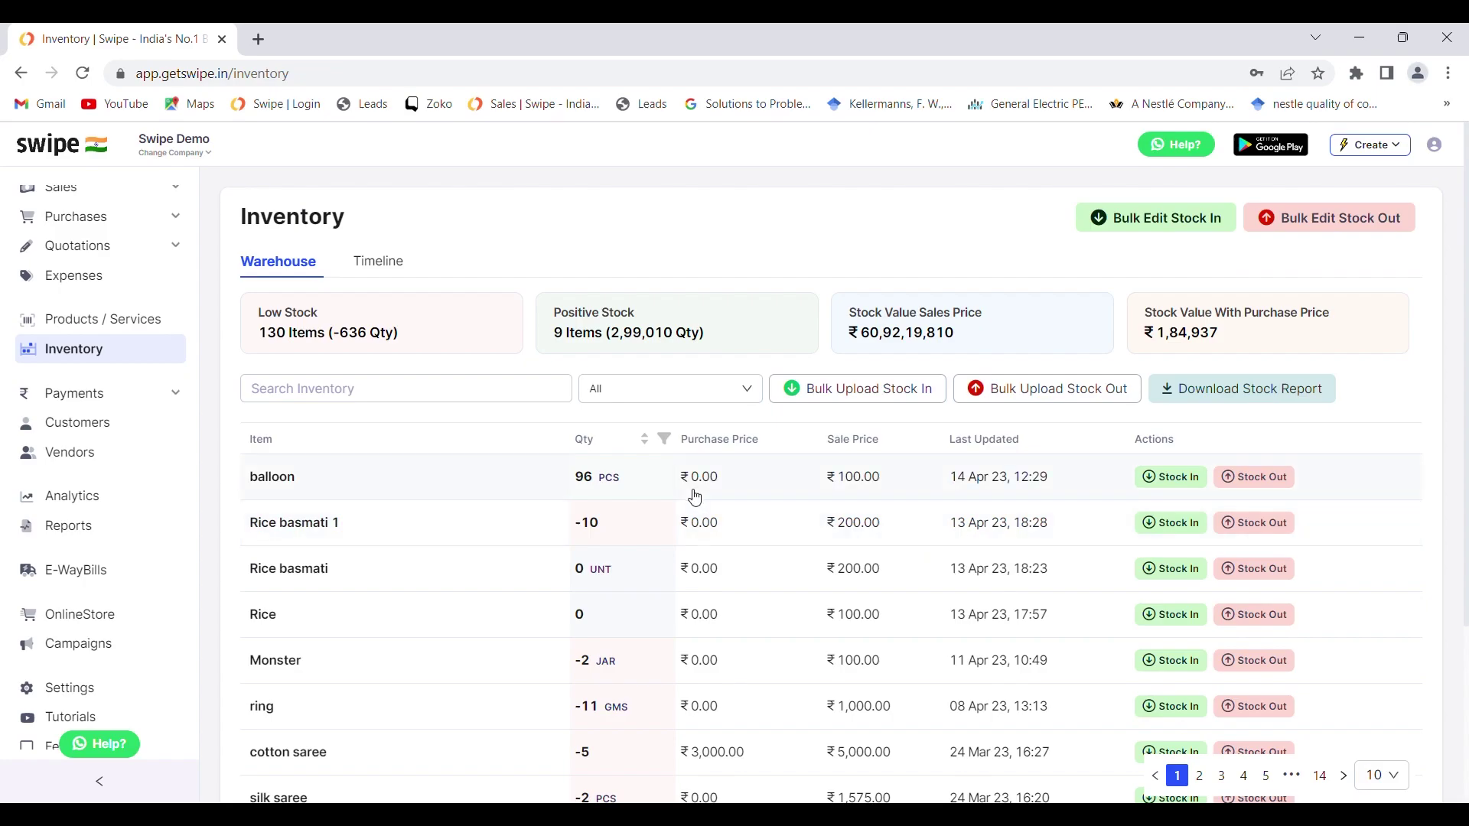
pyautogui.scroll(-3, 692, 493)
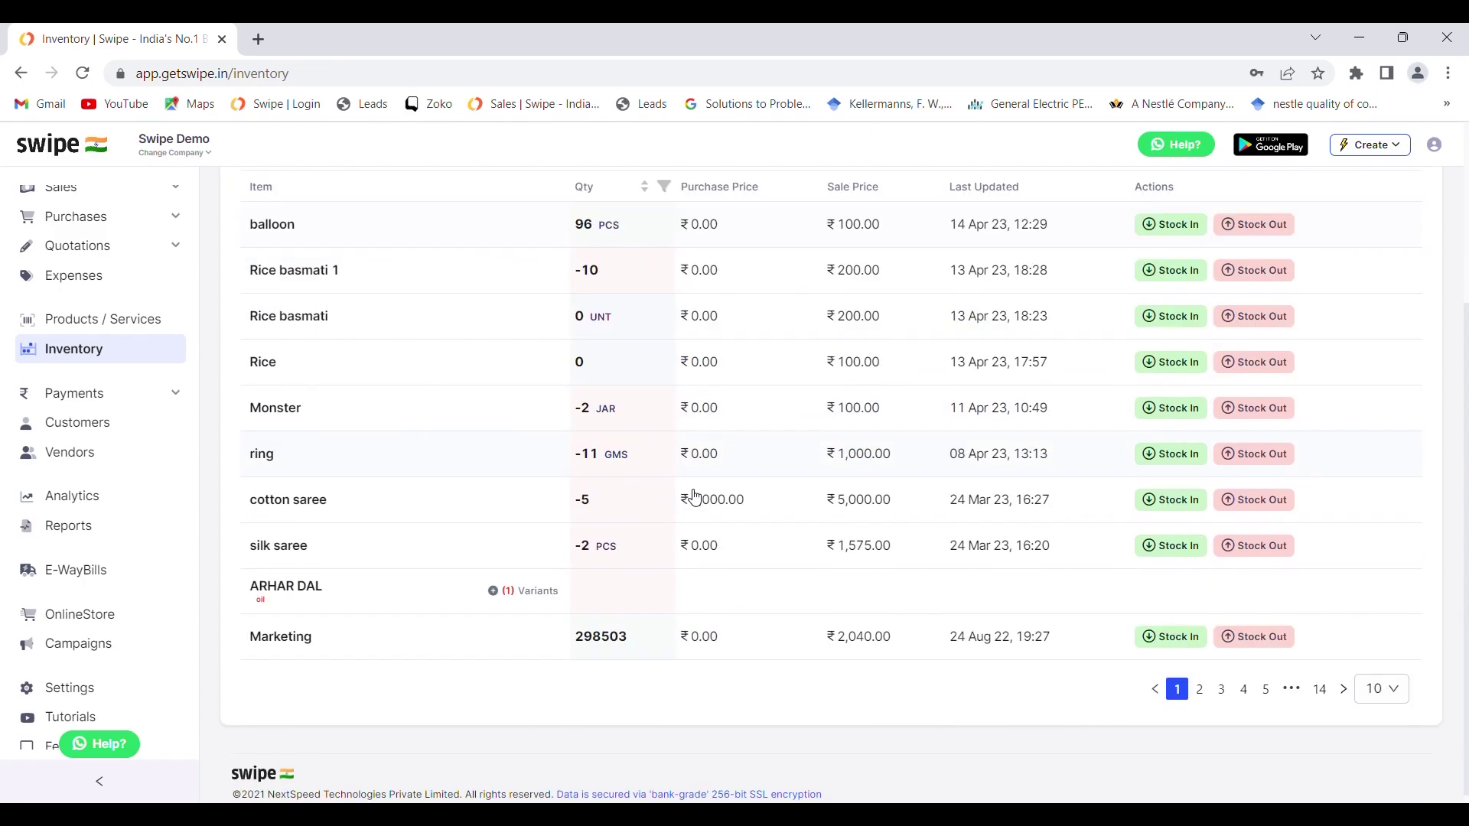
# Open Payments > Ledgers and load the chosen customer's ledger.
pyautogui.click(81, 398)
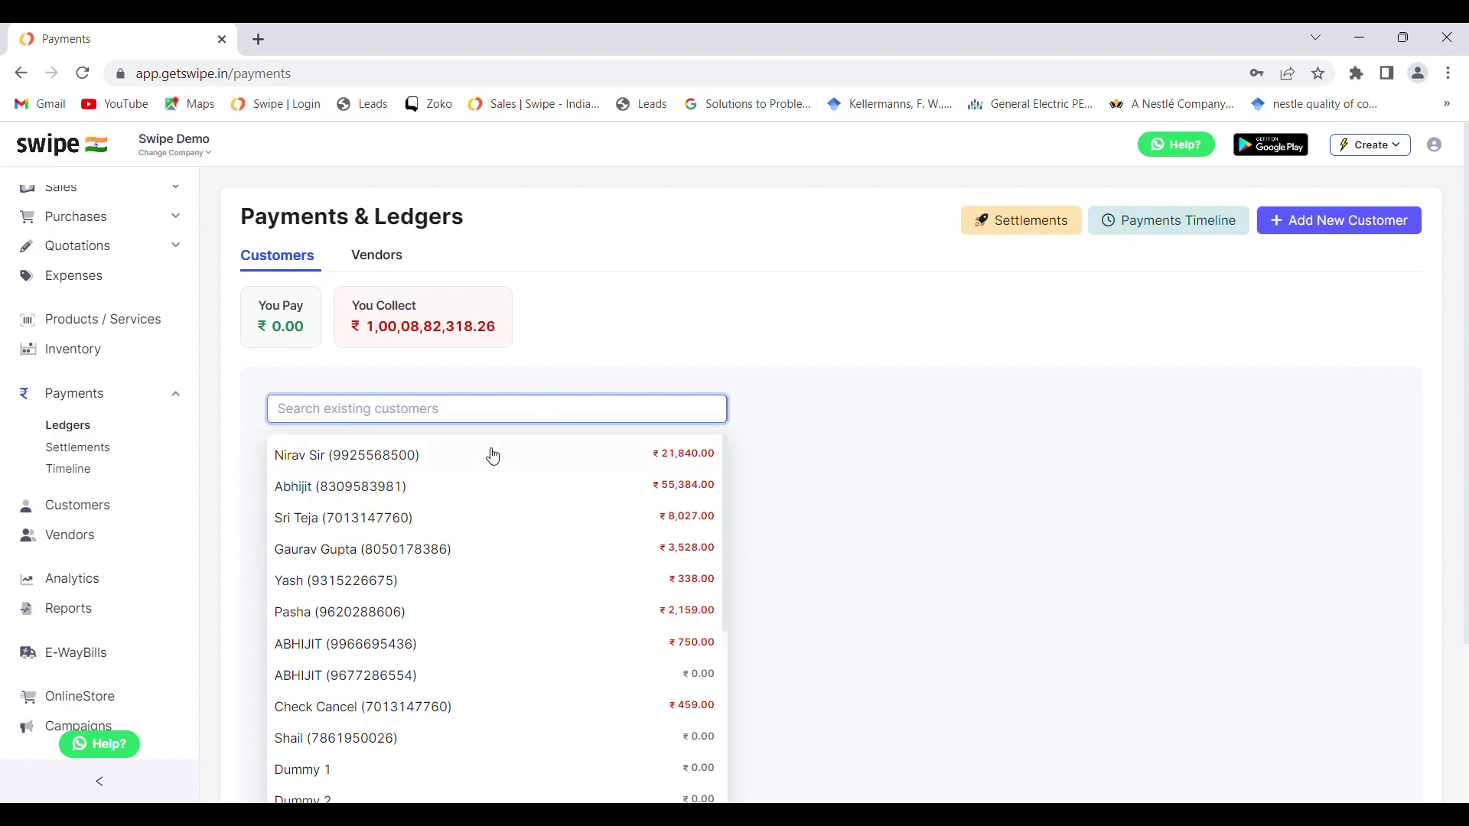
pyautogui.click(398, 564)
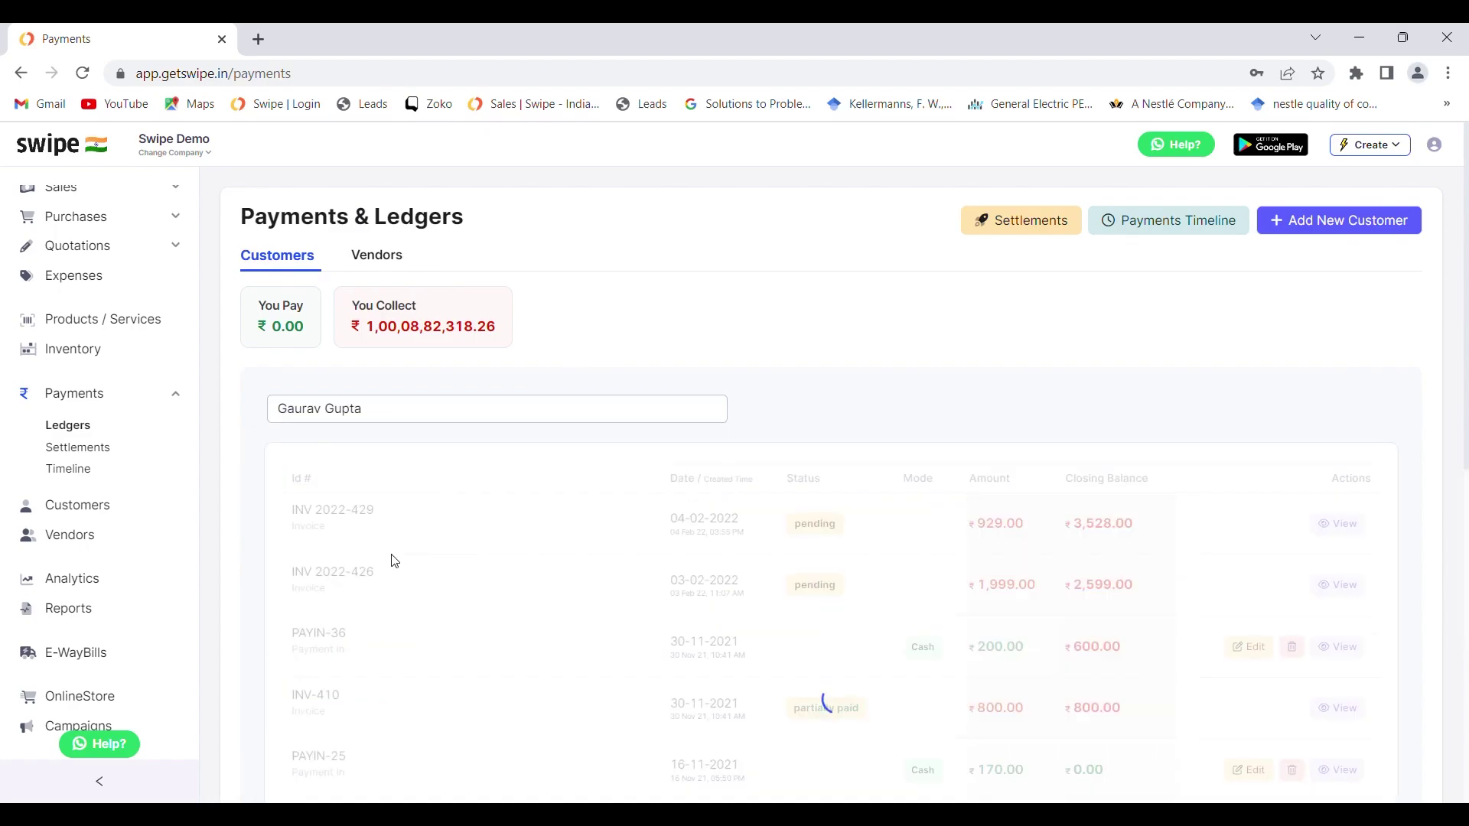
pyautogui.scroll(-2, 897, 400)
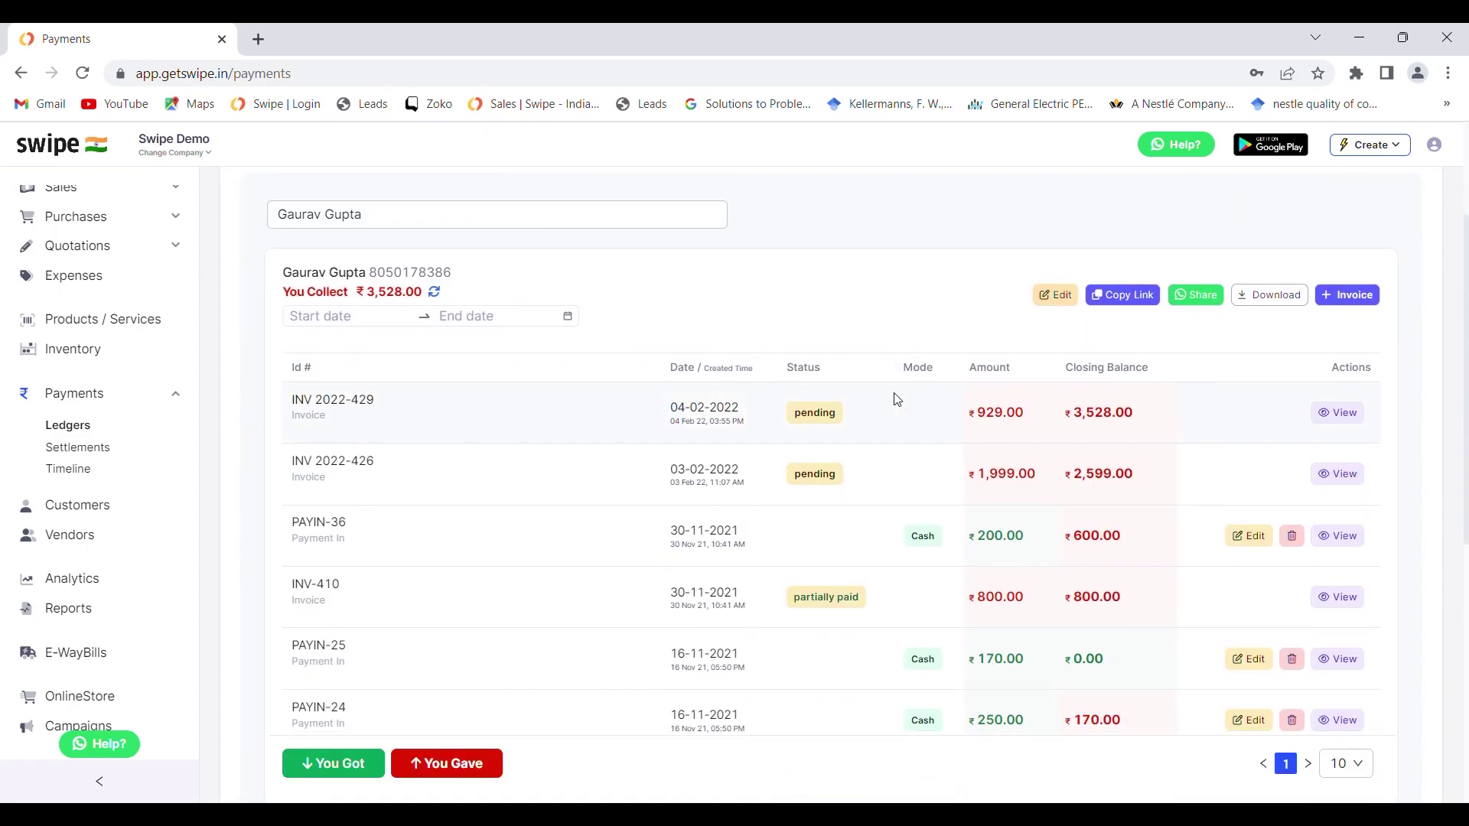
pyautogui.scroll(-2, 898, 400)
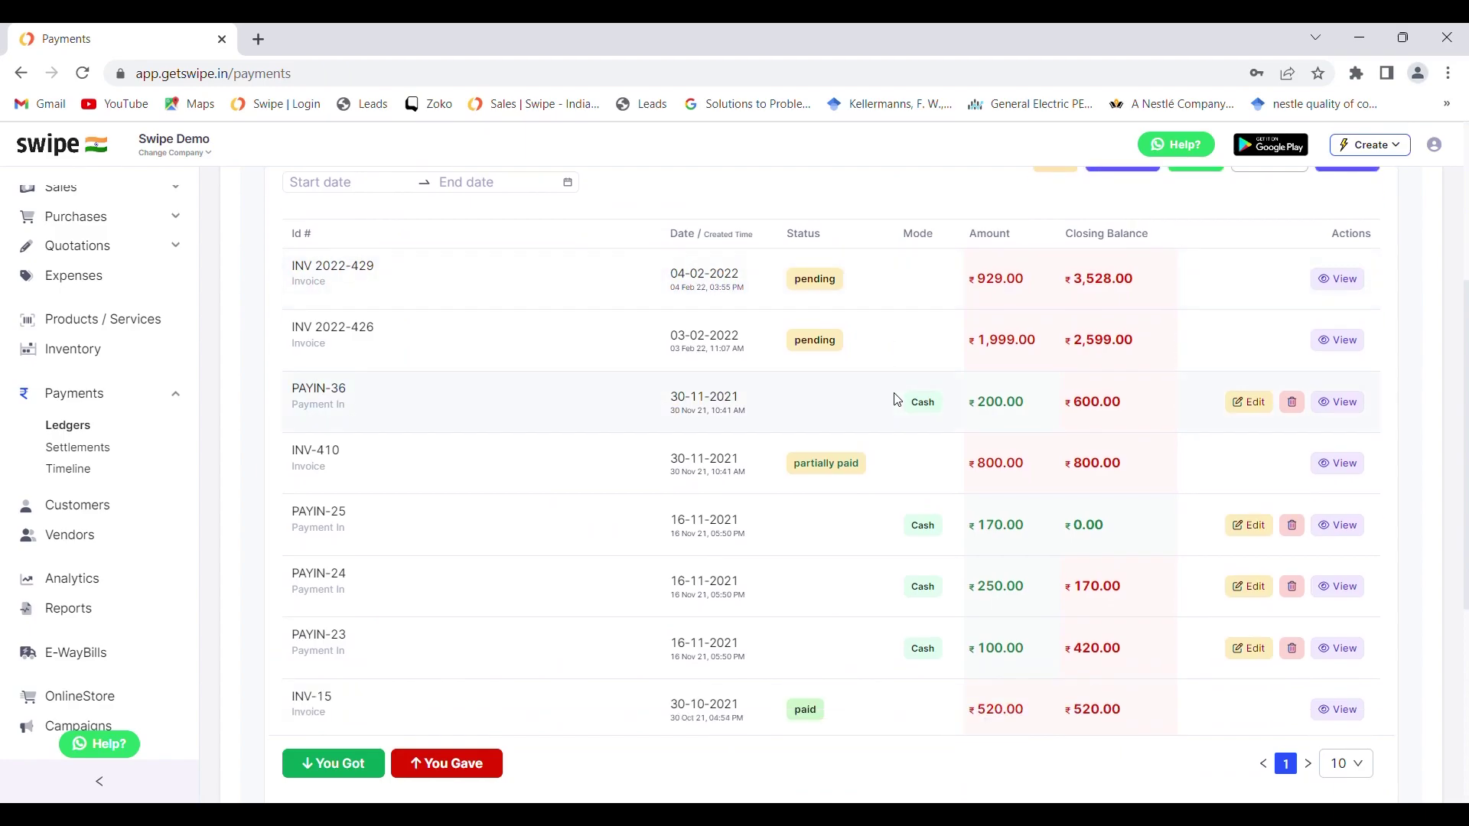
pyautogui.scroll(-1, 897, 400)
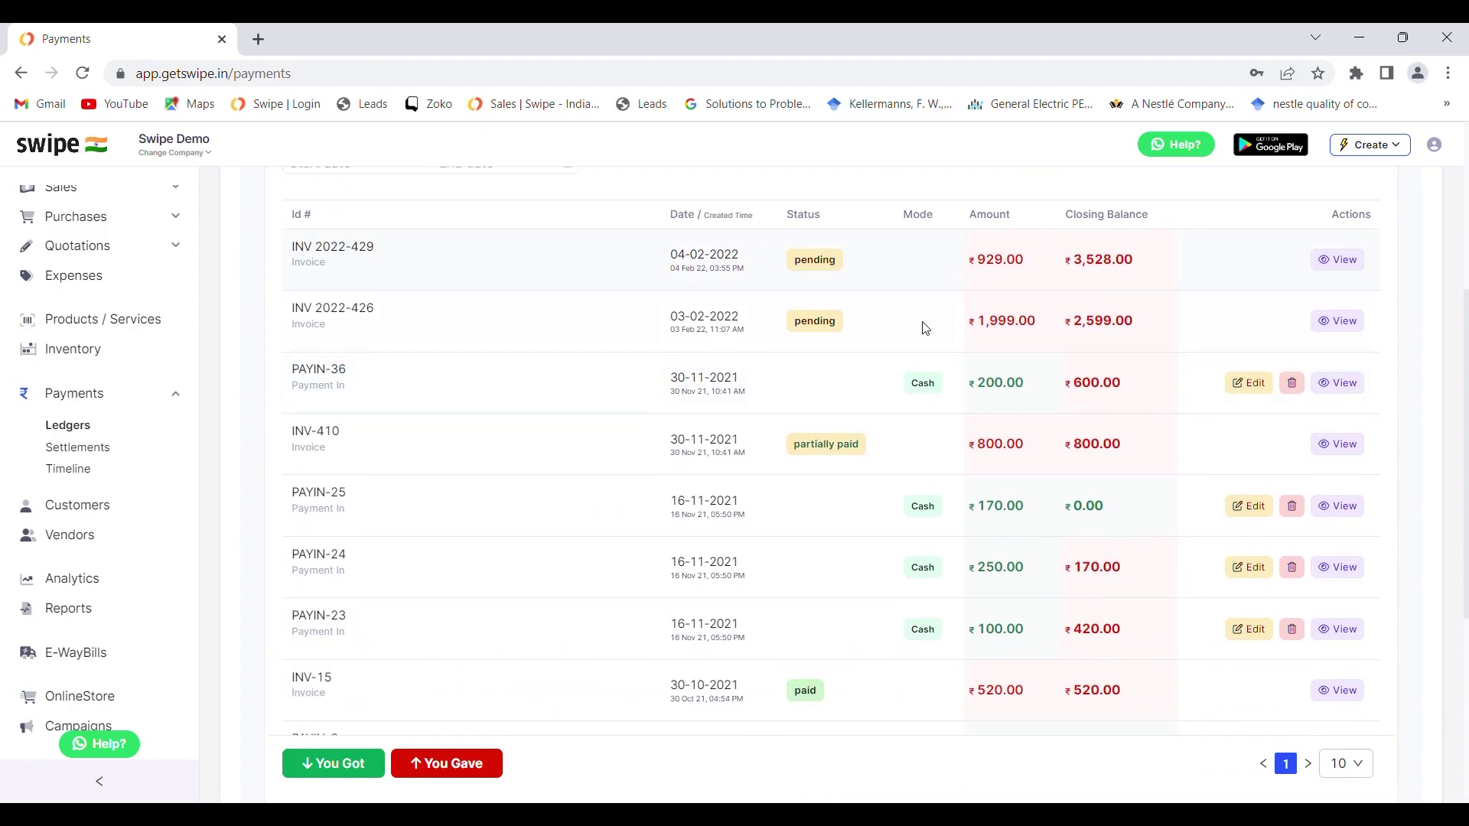
pyautogui.scroll(3, 710, 495)
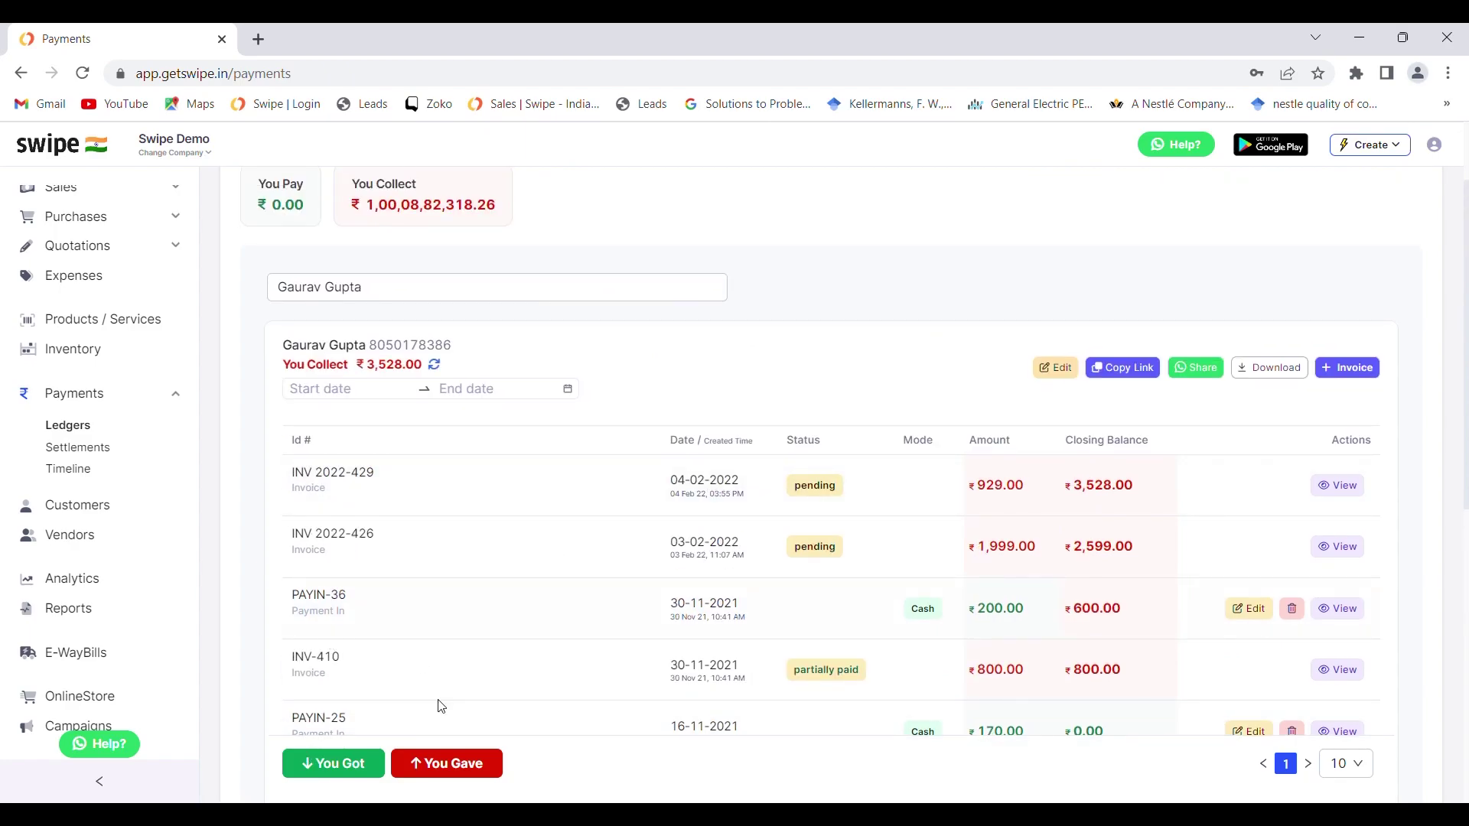
# Record a ₹1000 payment received from the customer, creating PAYIN-105.
pyautogui.click(331, 765)
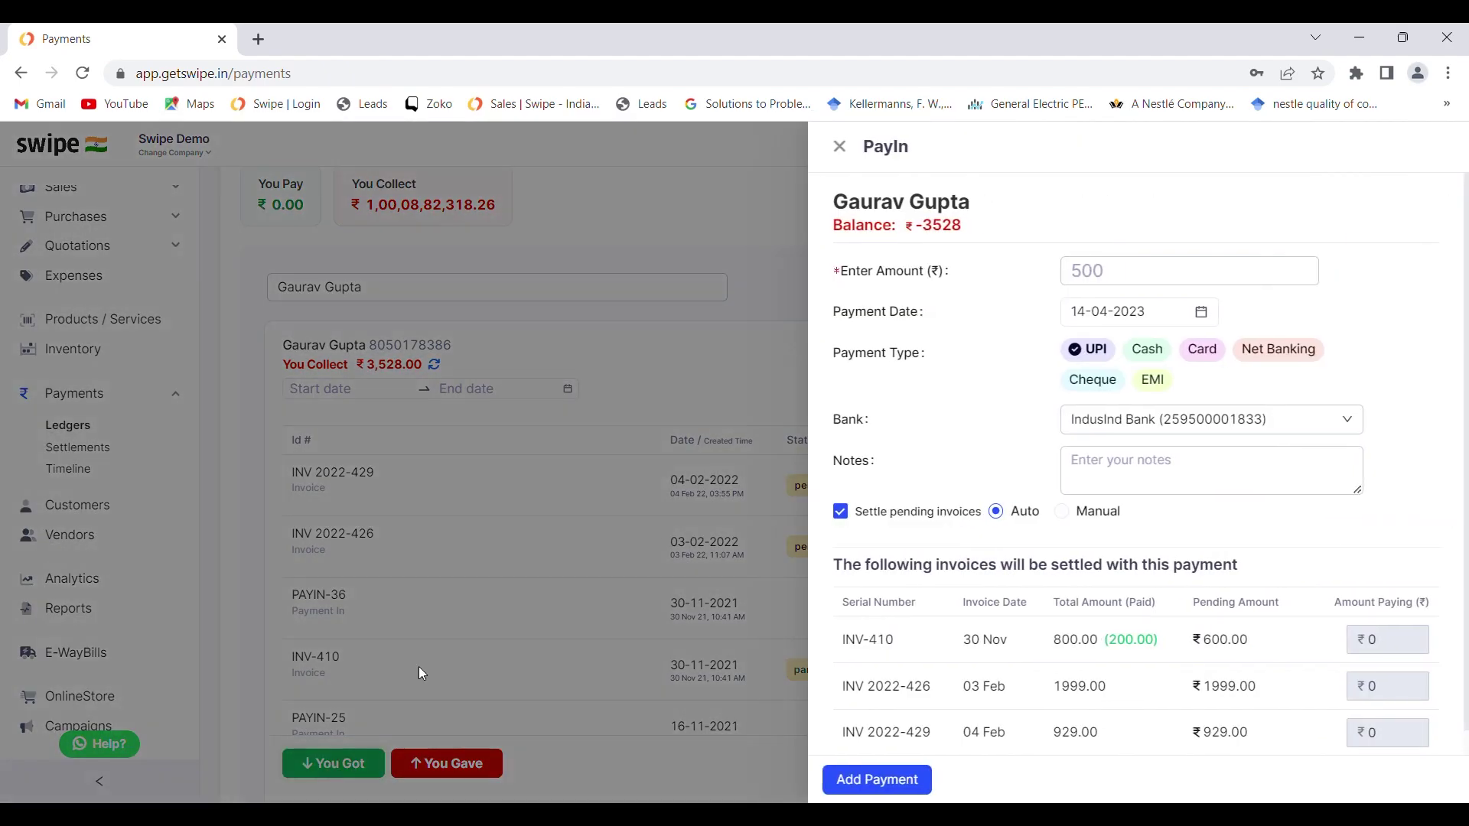
pyautogui.click(1125, 279)
pyautogui.write('1000')
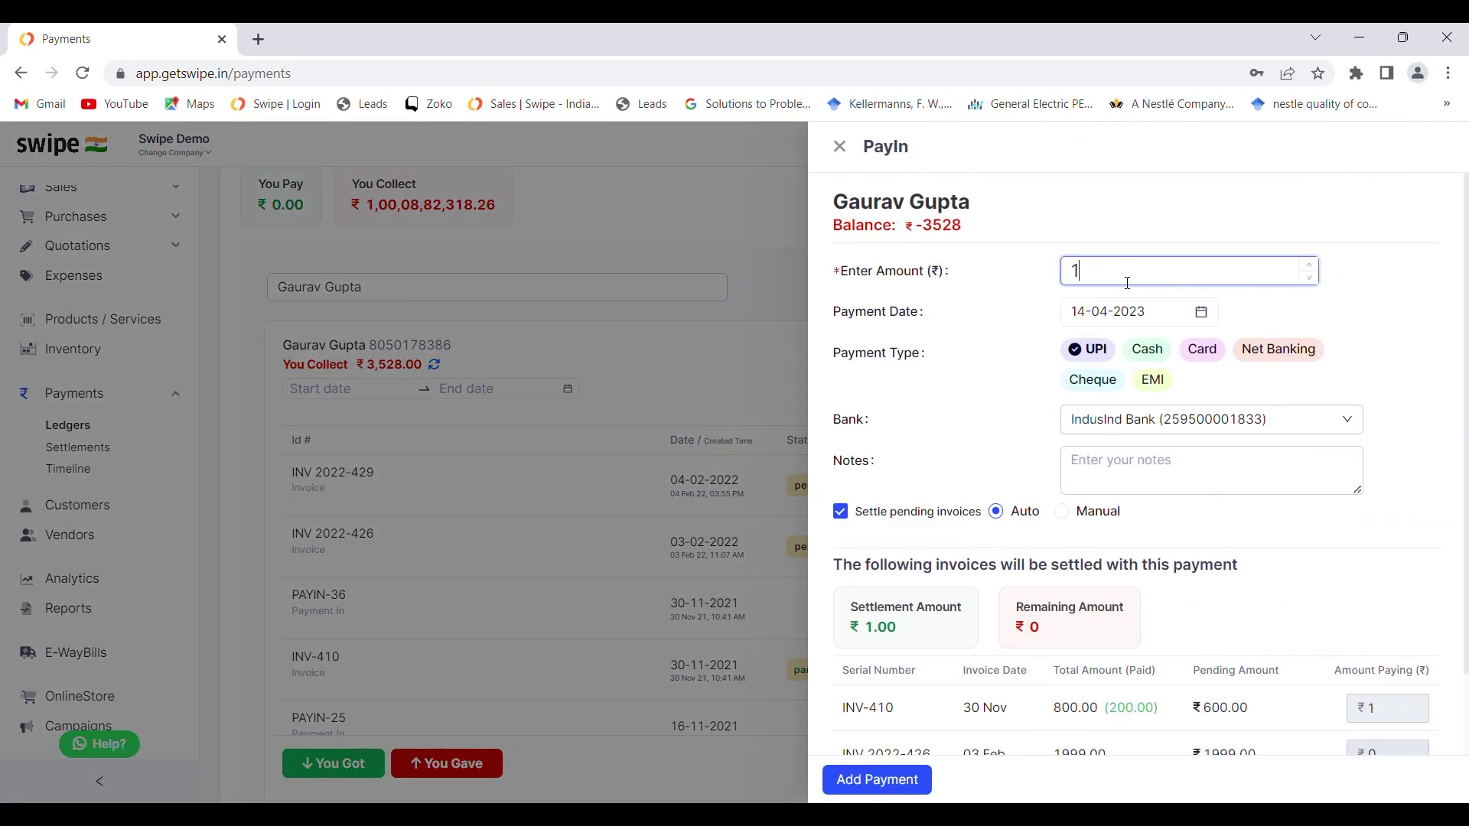
pyautogui.click(870, 779)
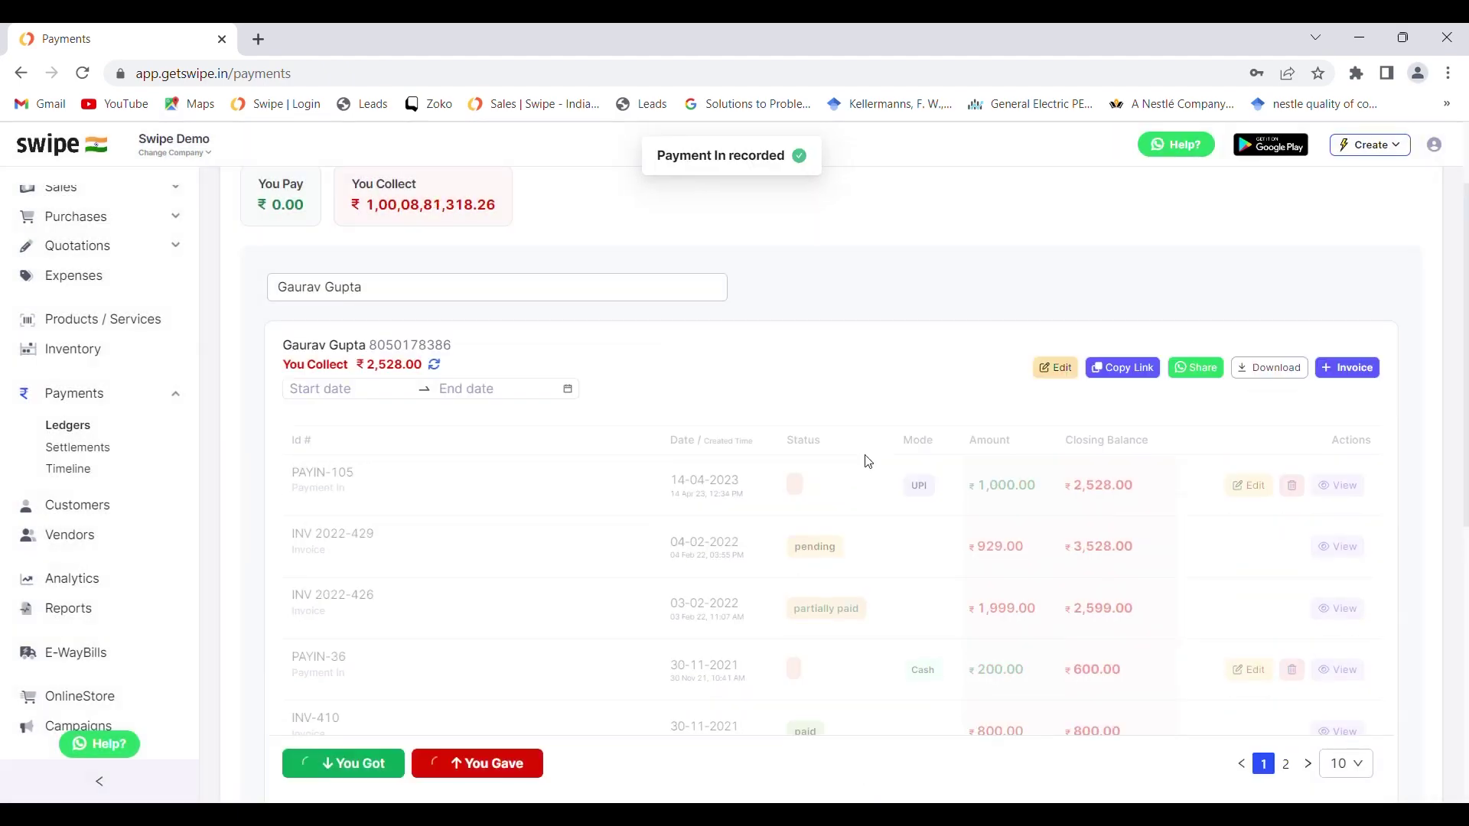
pyautogui.scroll(-3, 810, 446)
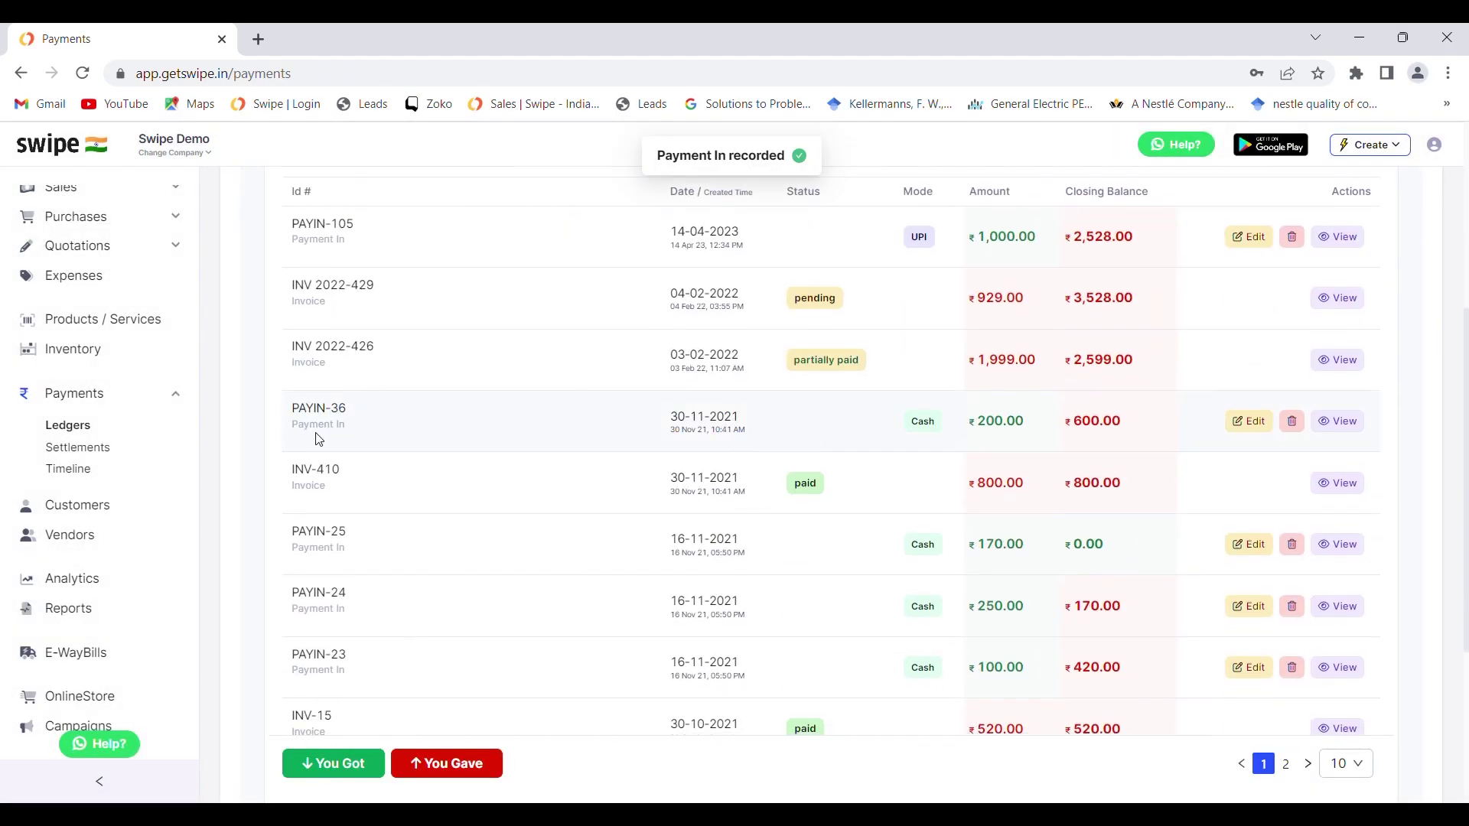
pyautogui.click(80, 450)
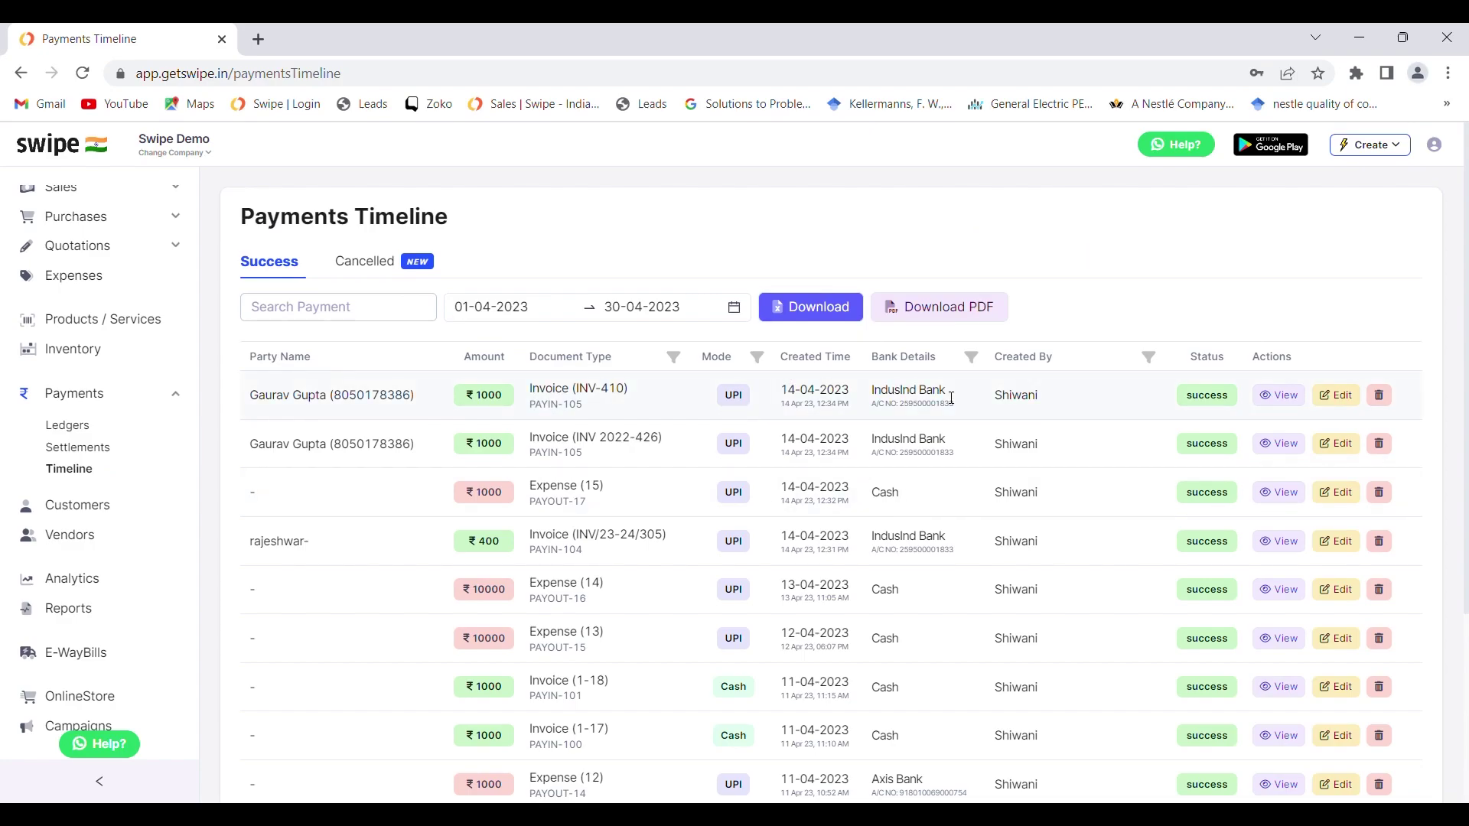
# Keep this month's date range and filter the timeline's Mode column to UPI only.
pyautogui.click(528, 307)
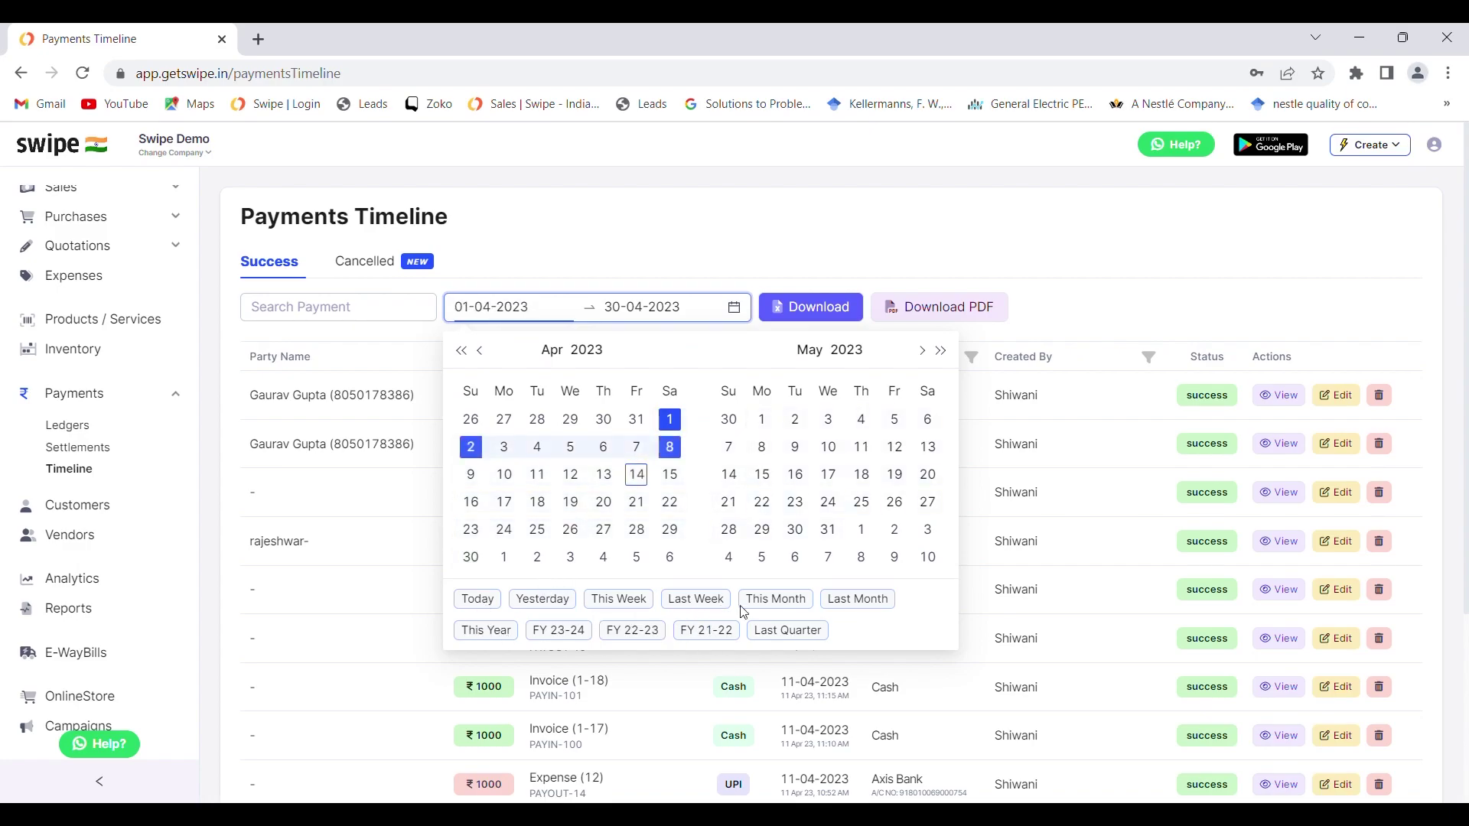
pyautogui.click(771, 603)
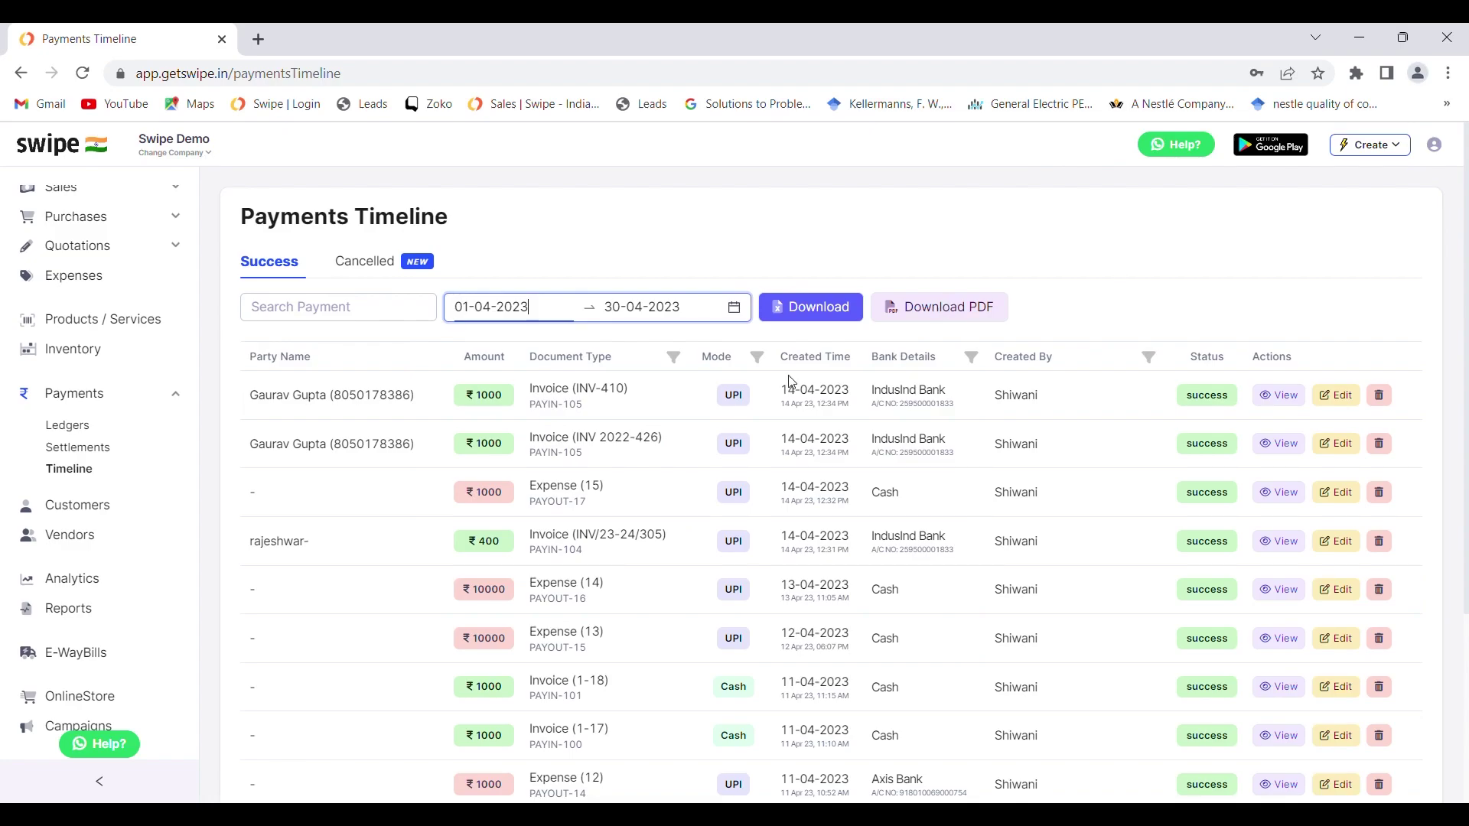
pyautogui.click(757, 358)
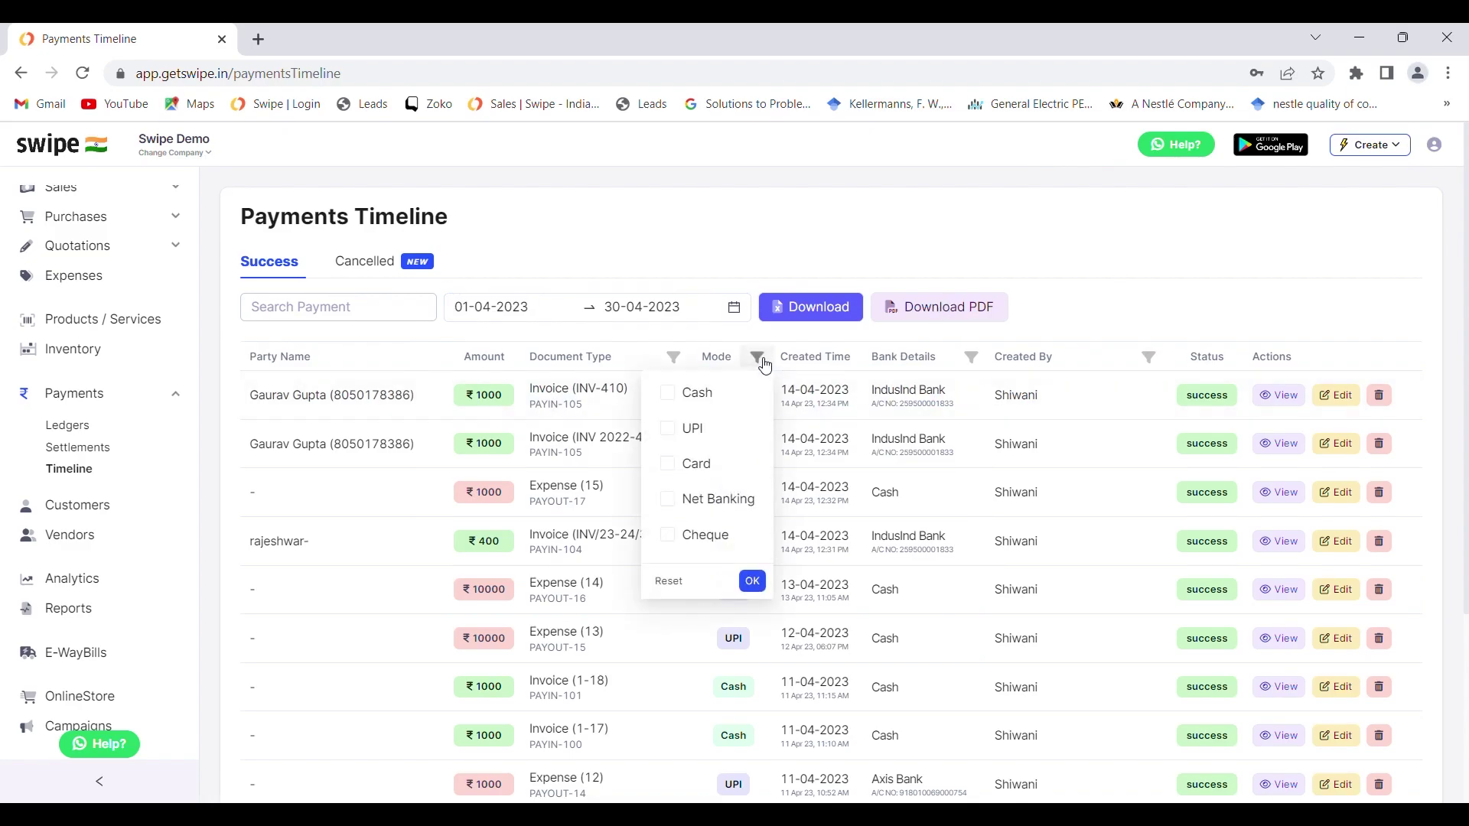
pyautogui.click(687, 430)
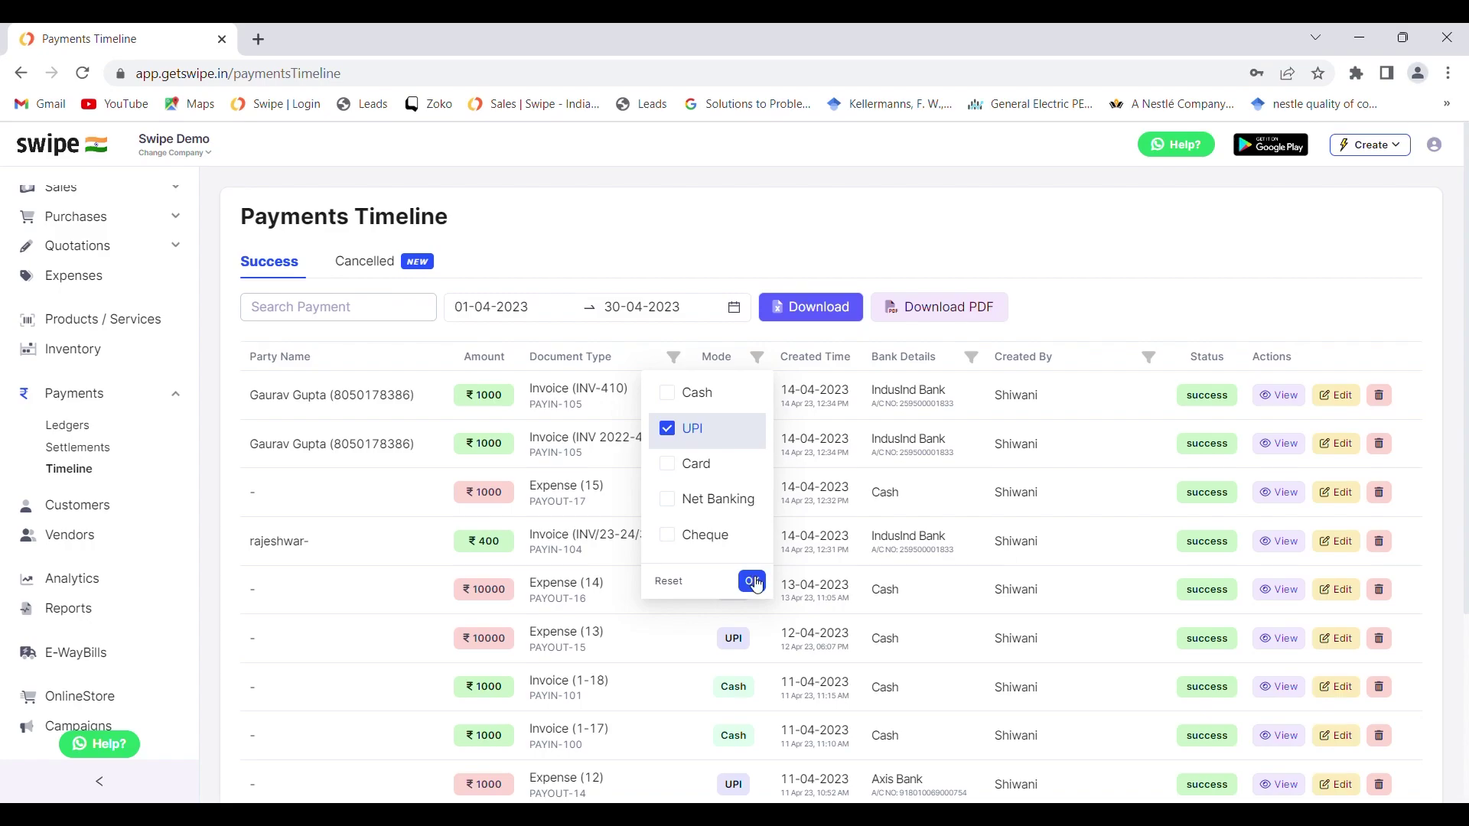
pyautogui.click(753, 582)
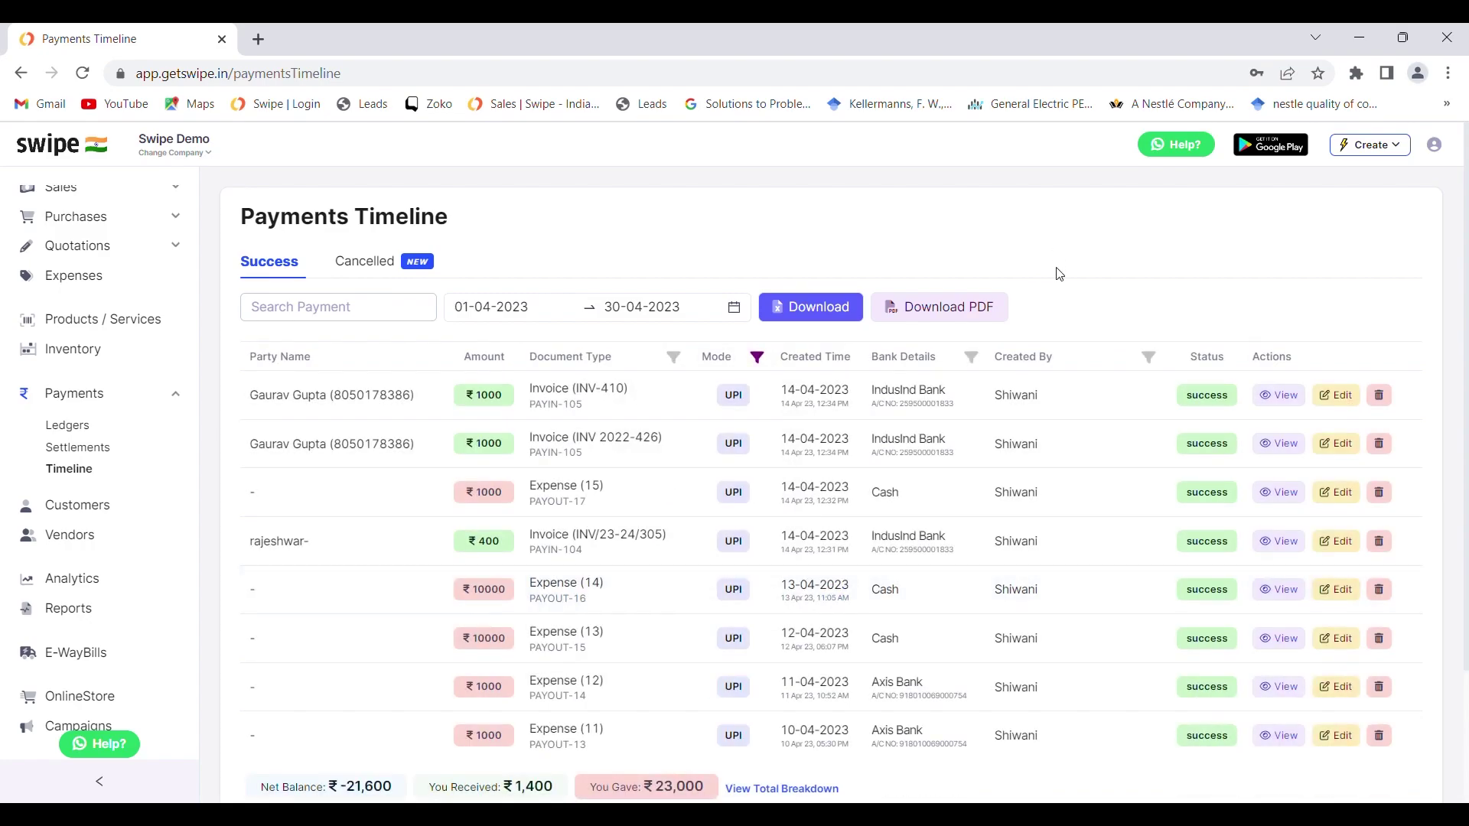
pyautogui.scroll(-2, 1028, 474)
pyautogui.scroll(2, 1028, 474)
pyautogui.click(83, 508)
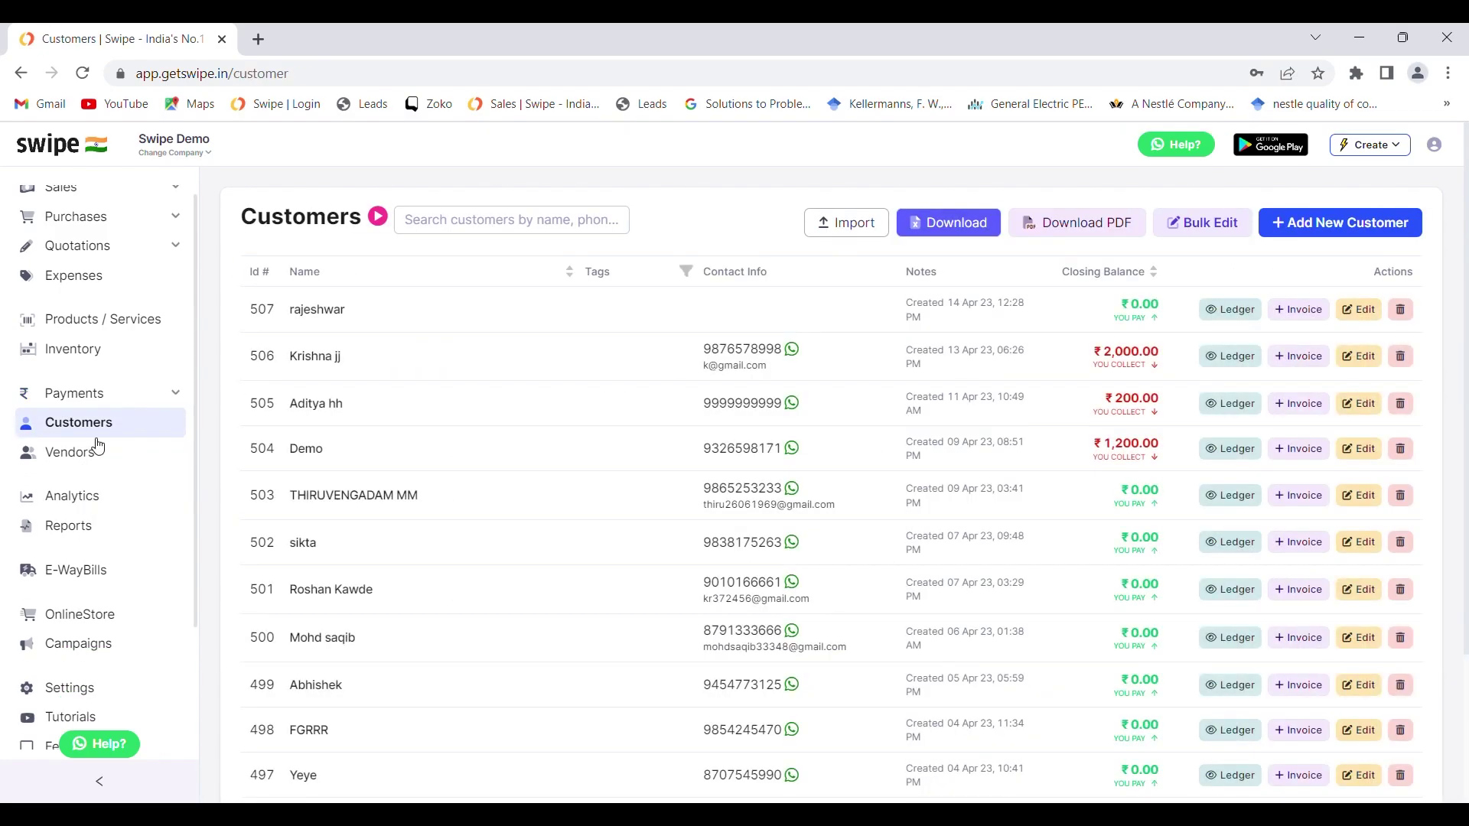
# Download the Customers list as Excel, then open and discard the Add New Customer form.
pyautogui.click(945, 233)
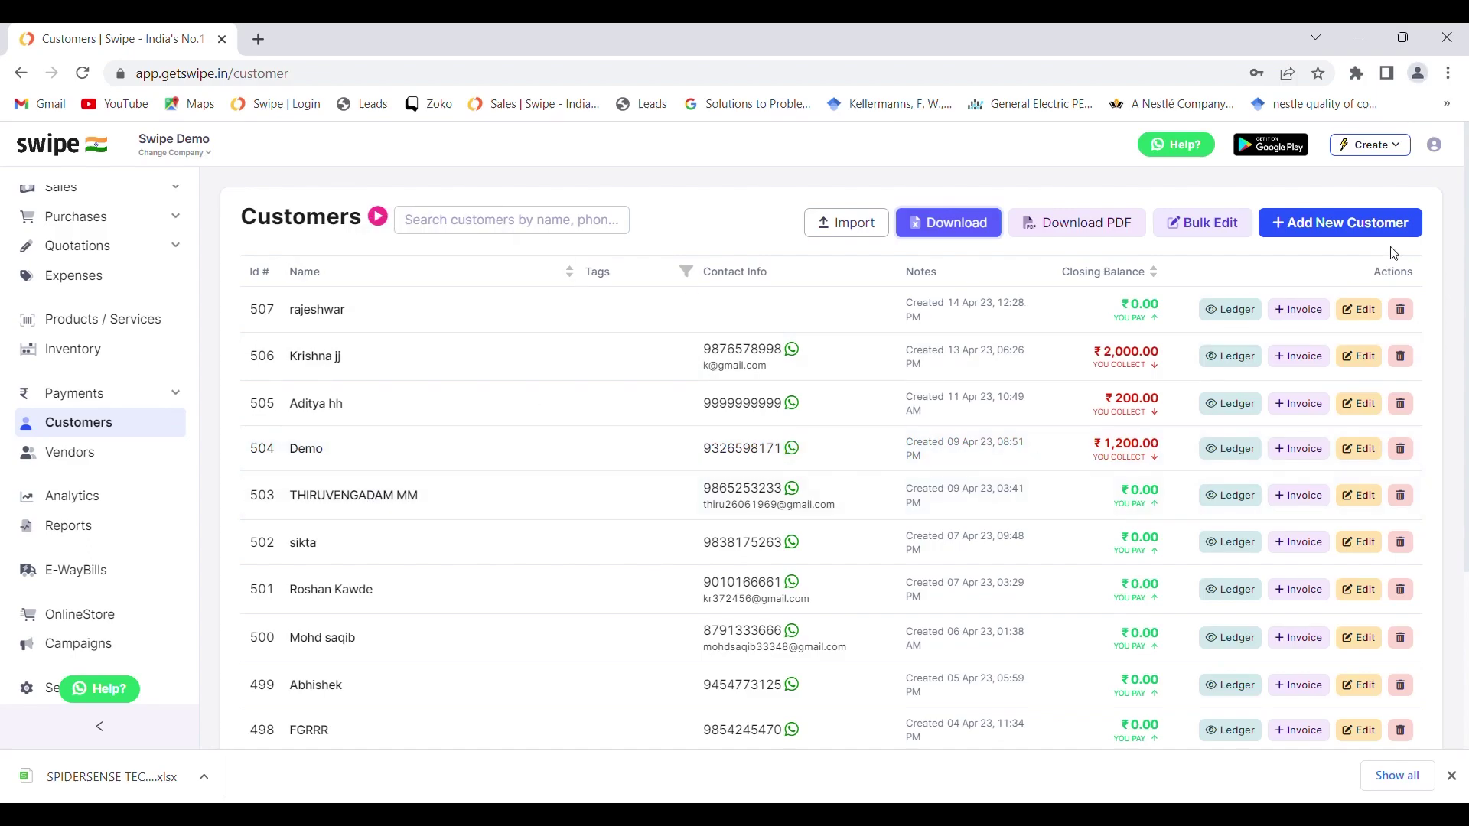
pyautogui.click(1380, 227)
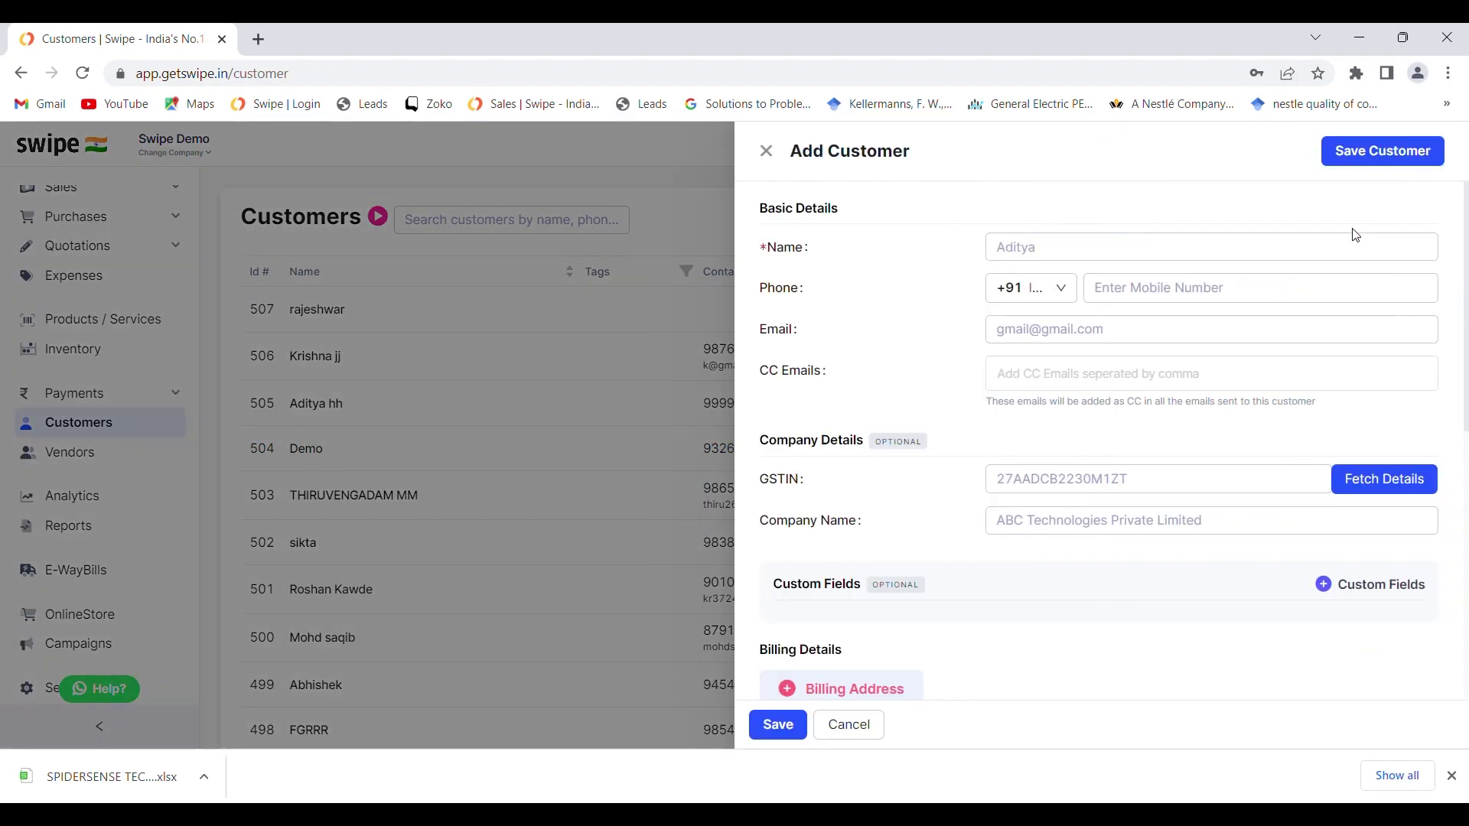
pyautogui.click(767, 151)
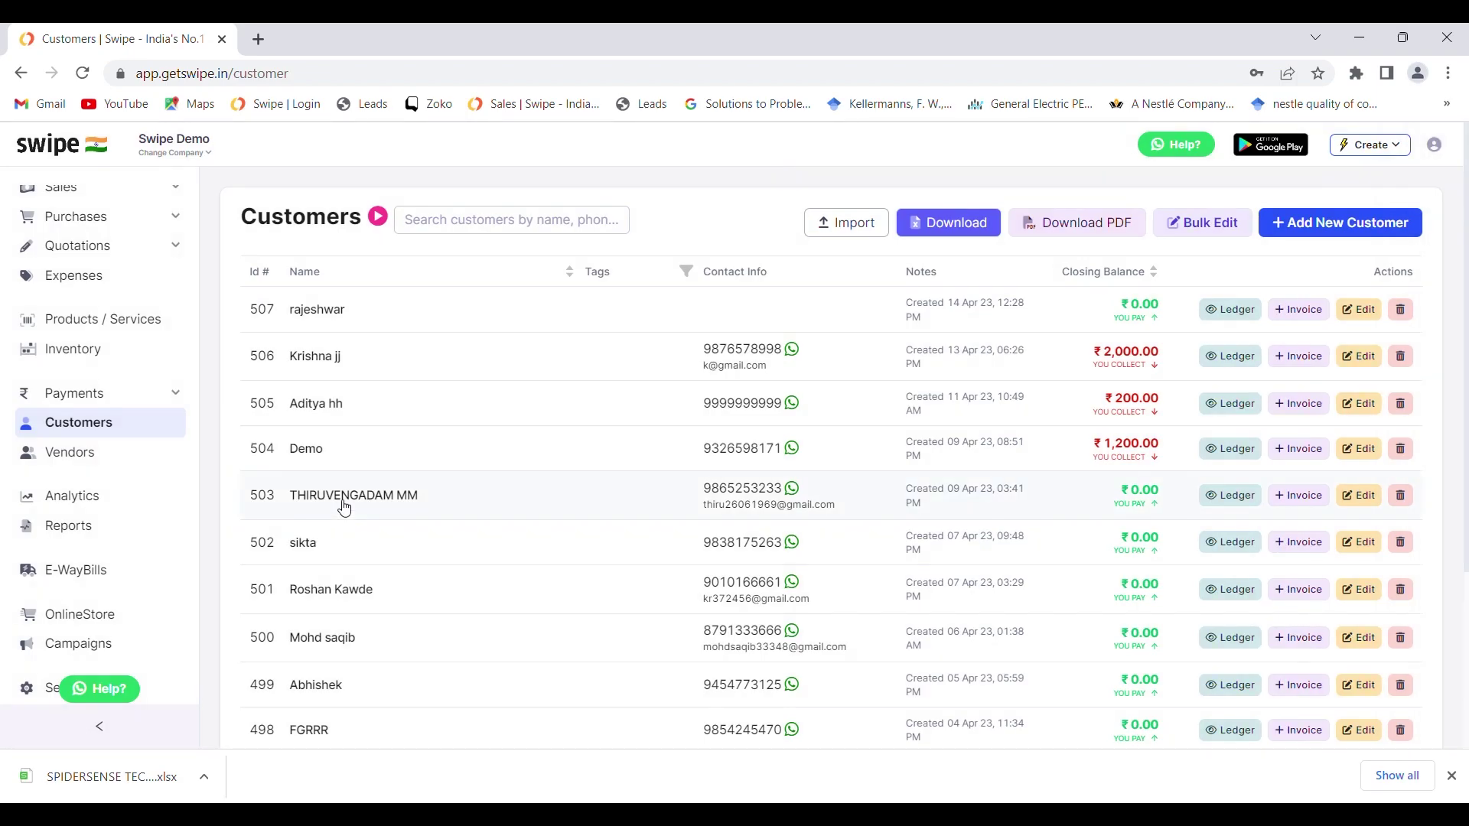
pyautogui.click(75, 501)
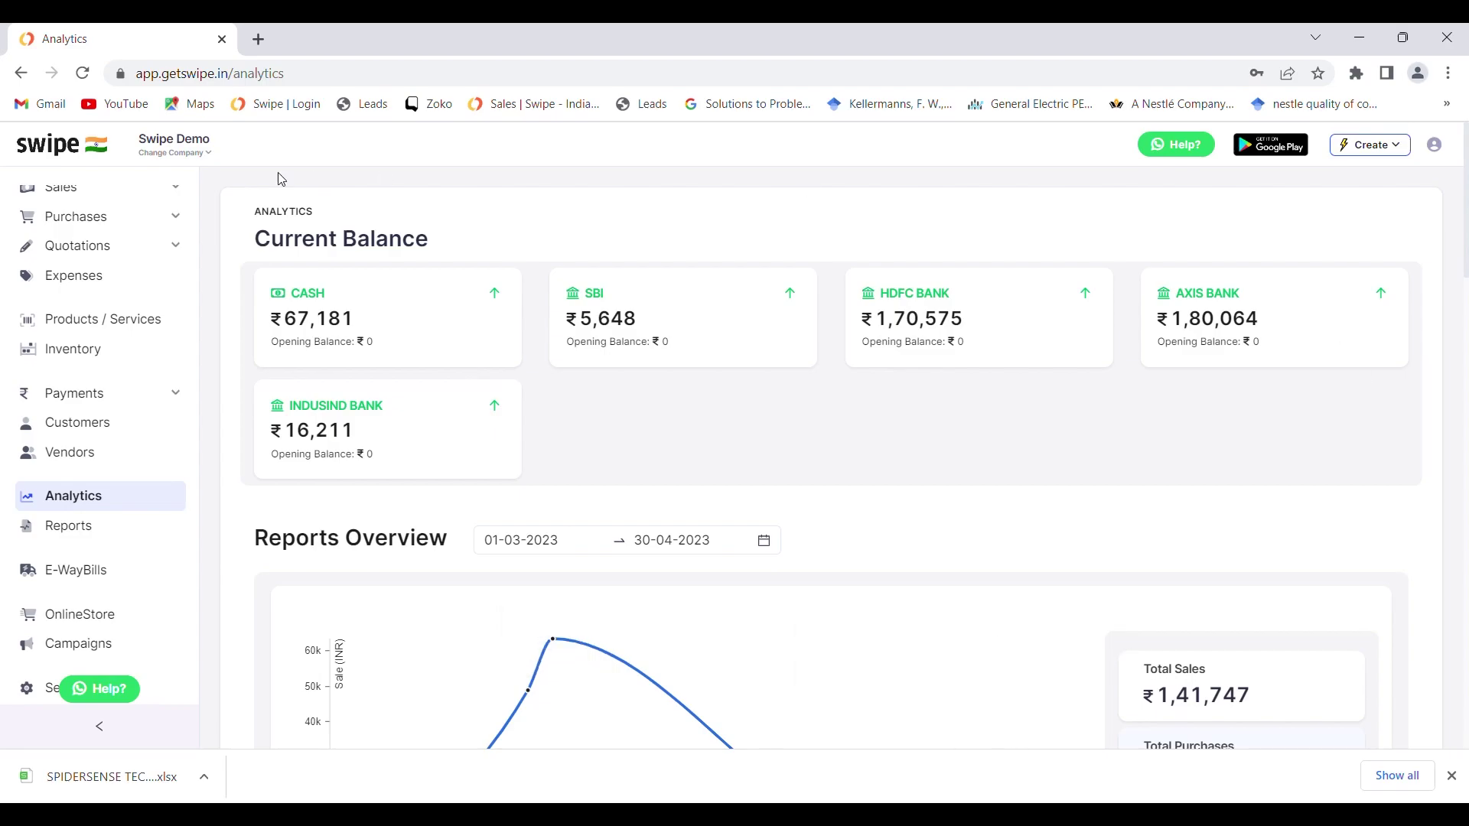
# Scroll through the Analytics charts down to the expense breakdowns, then go to Reports.
pyautogui.scroll(-2, 725, 659)
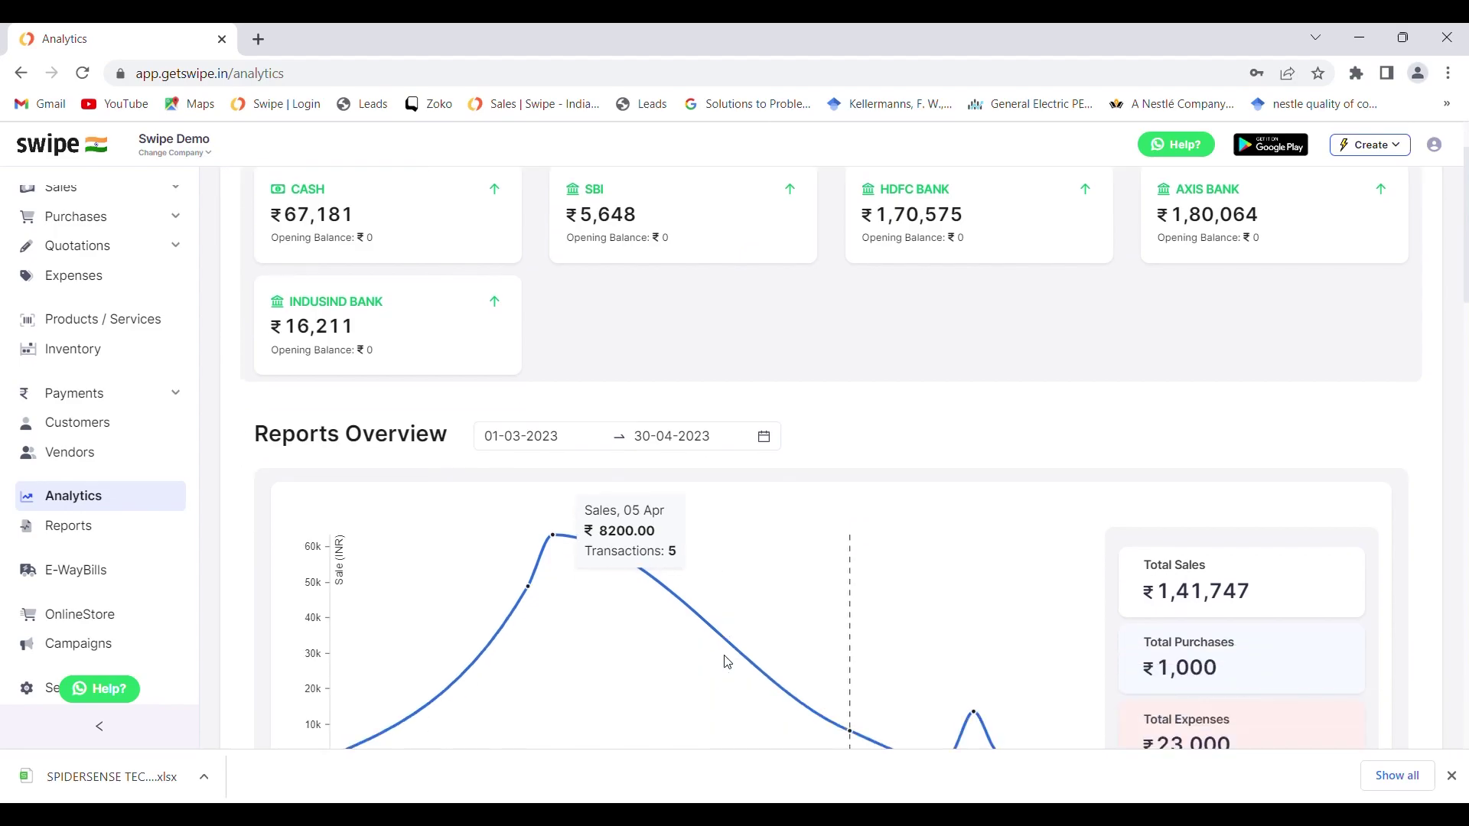
pyautogui.scroll(1, 727, 663)
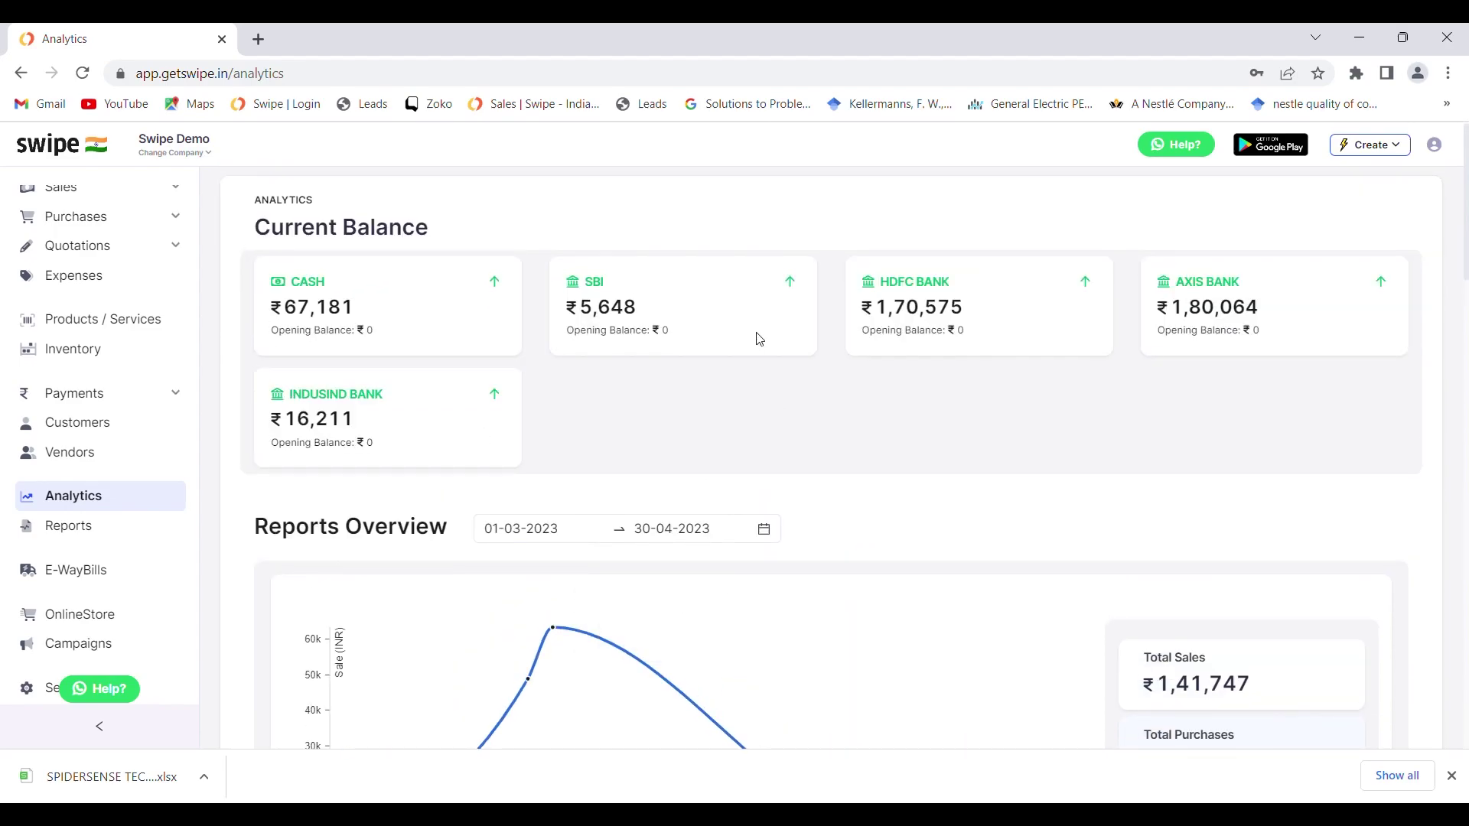
pyautogui.scroll(-3, 885, 505)
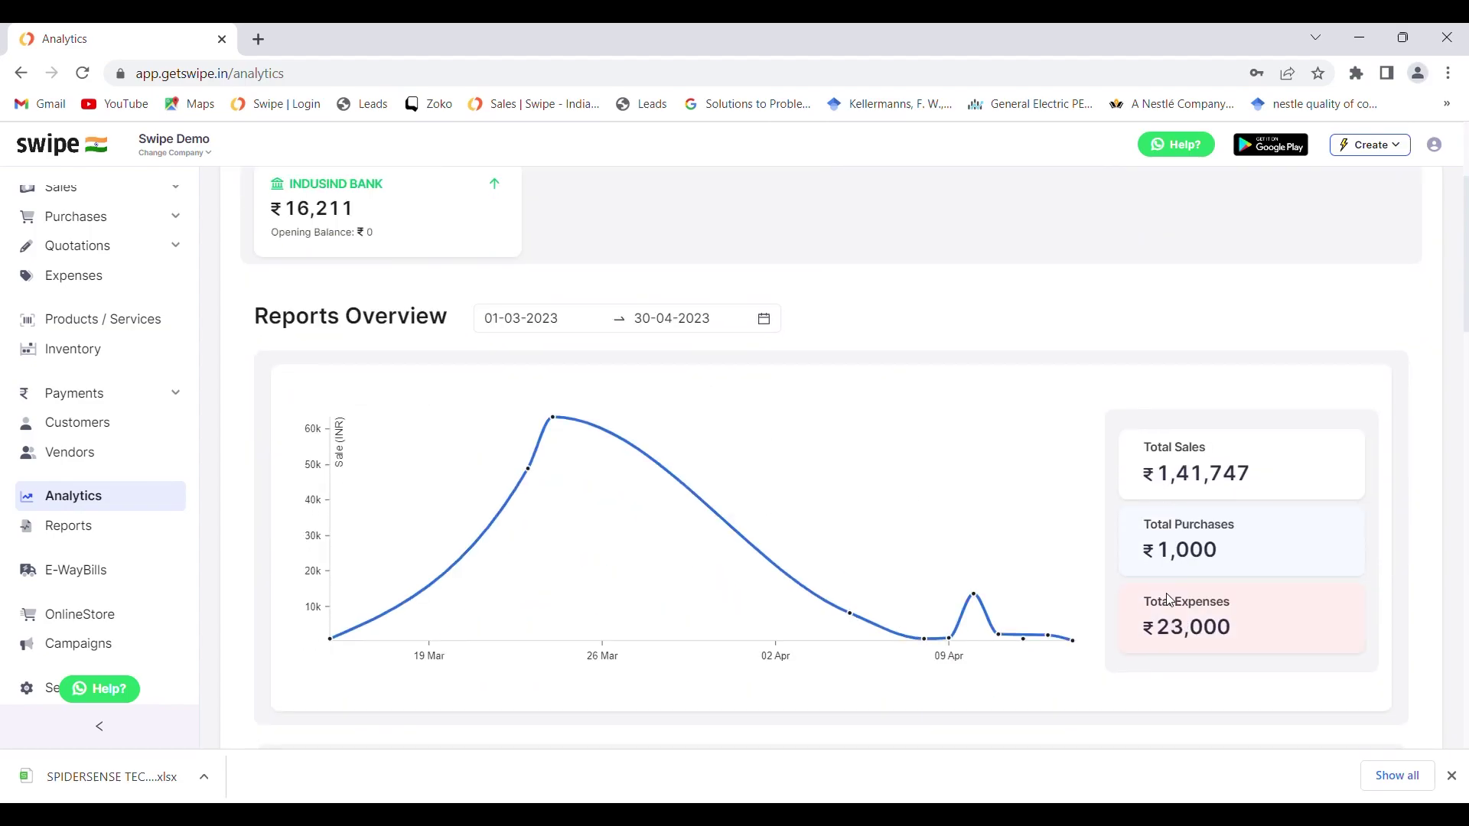
pyautogui.moveTo(970, 522)
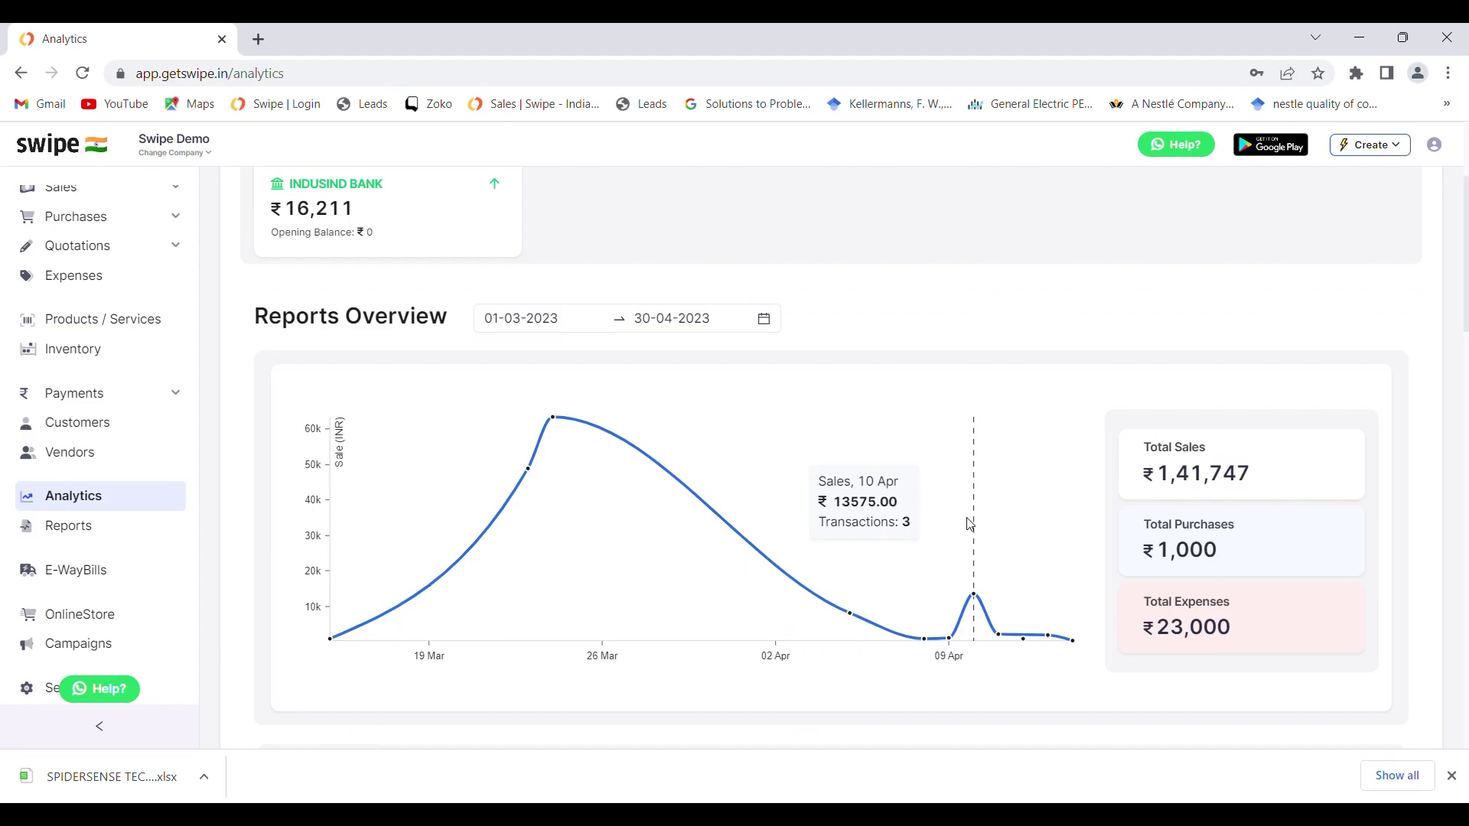
pyautogui.scroll(-8, 972, 525)
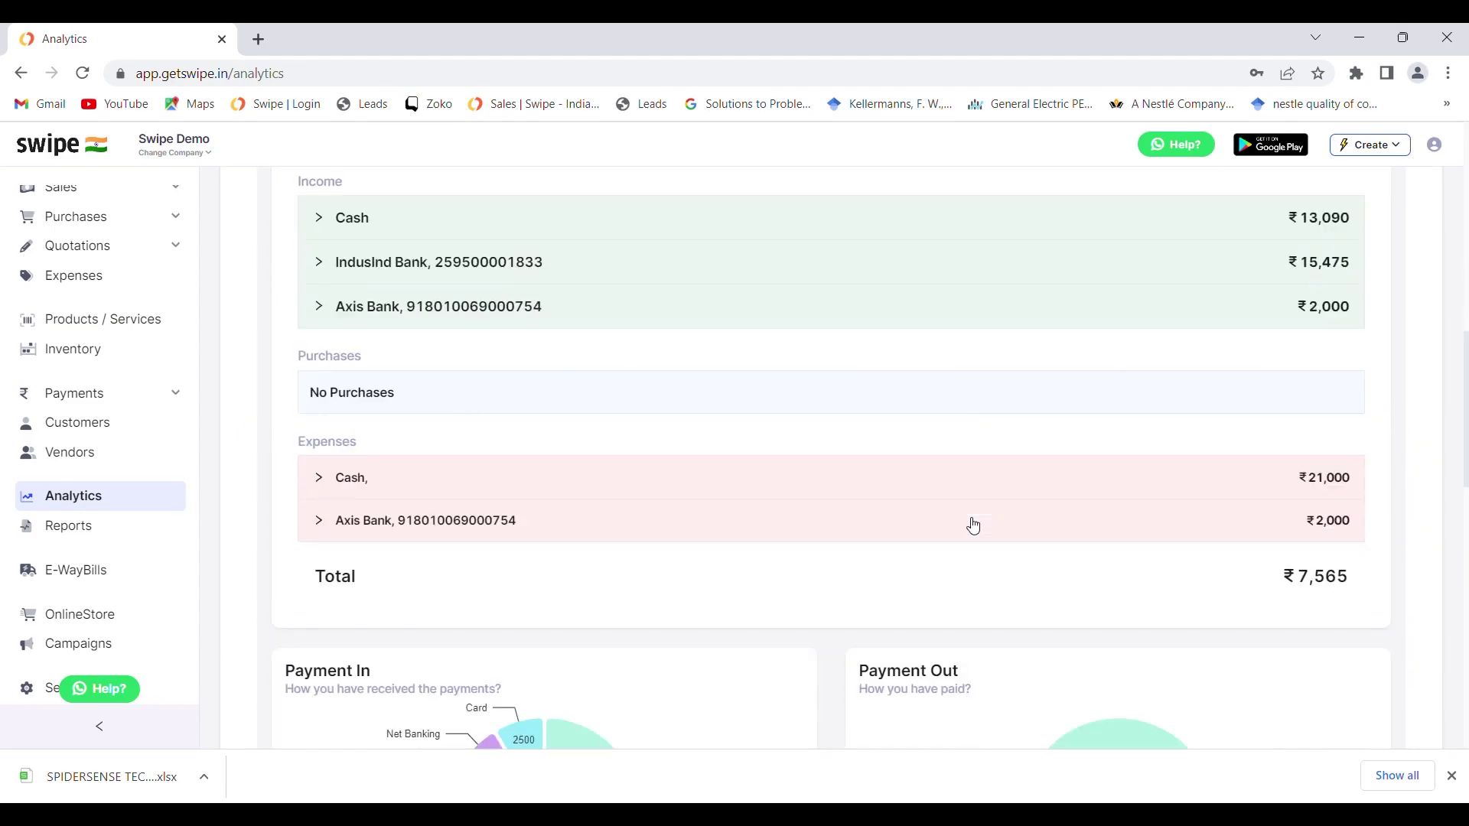
pyautogui.scroll(-5, 974, 526)
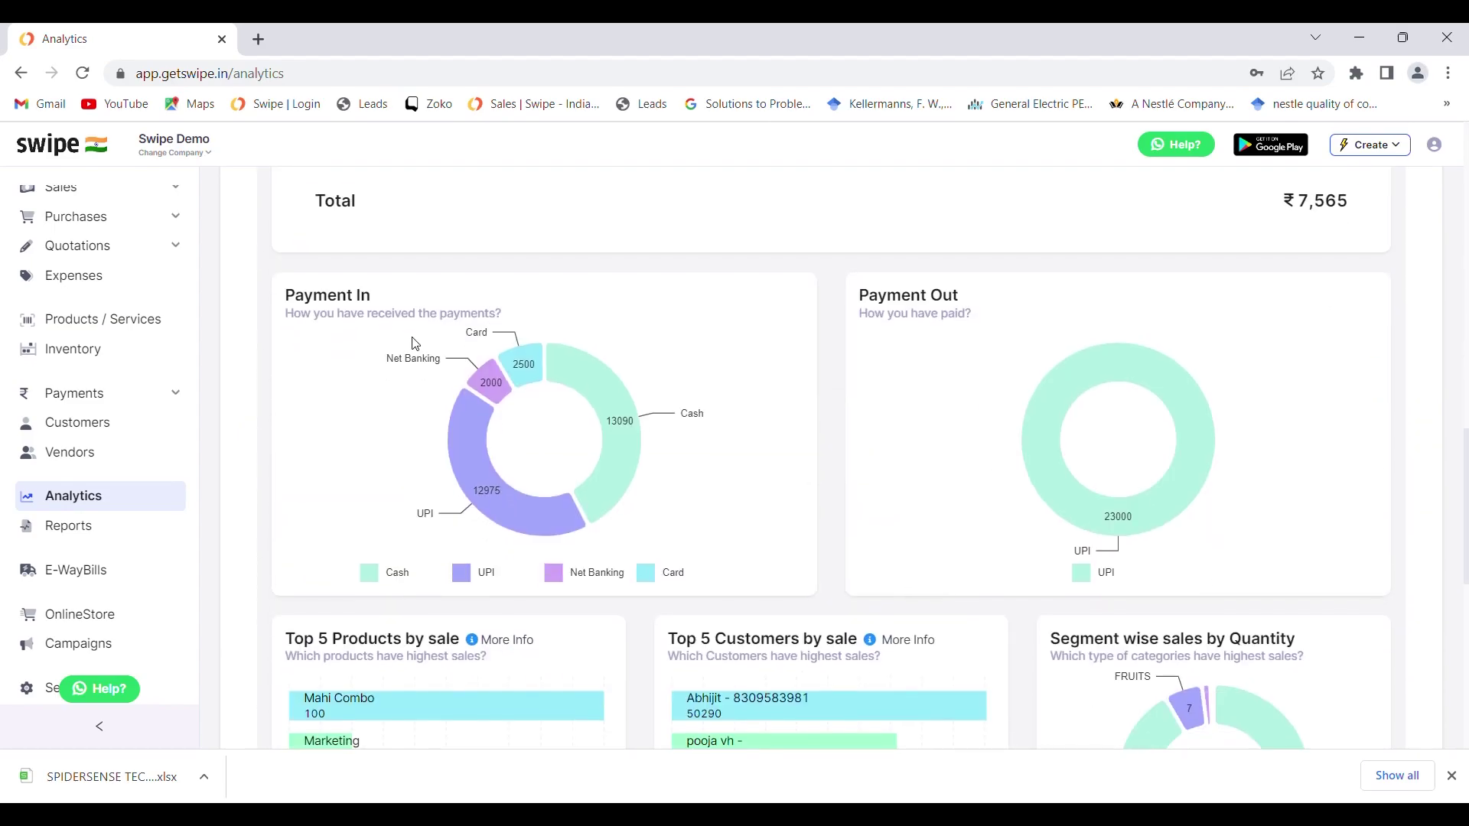
pyautogui.scroll(-5, 979, 490)
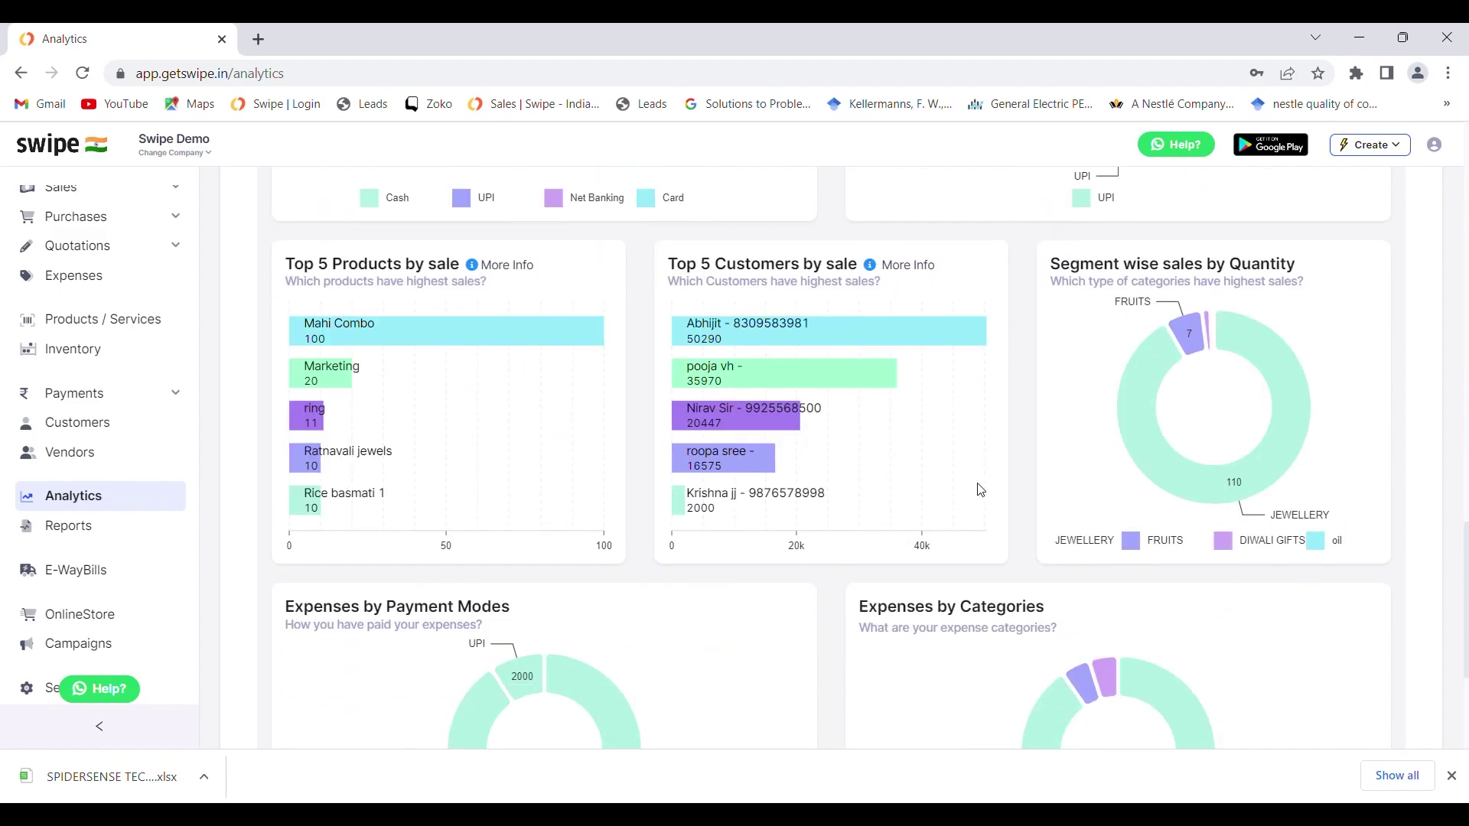
pyautogui.scroll(-4, 979, 488)
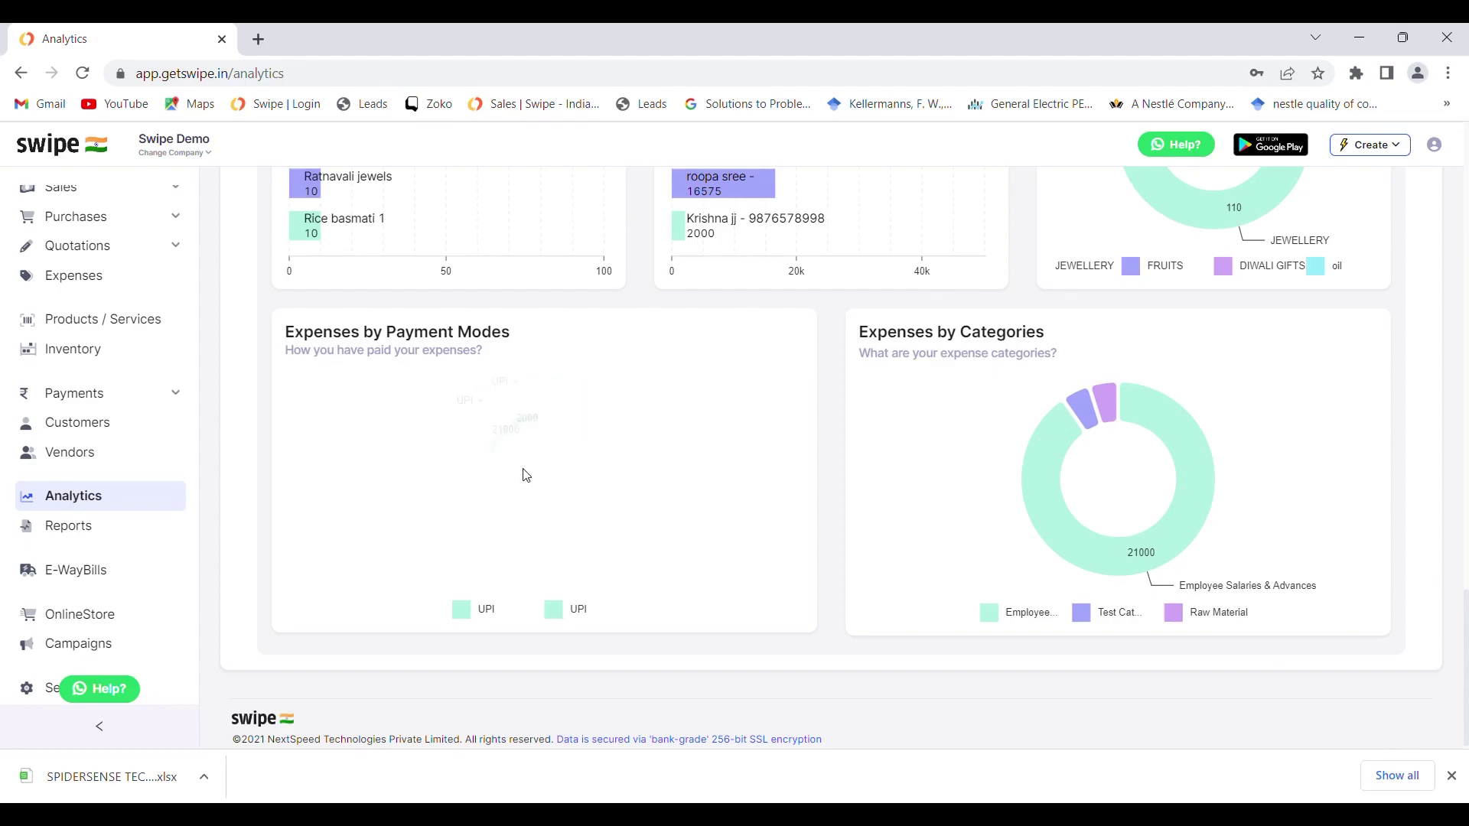
pyautogui.click(77, 537)
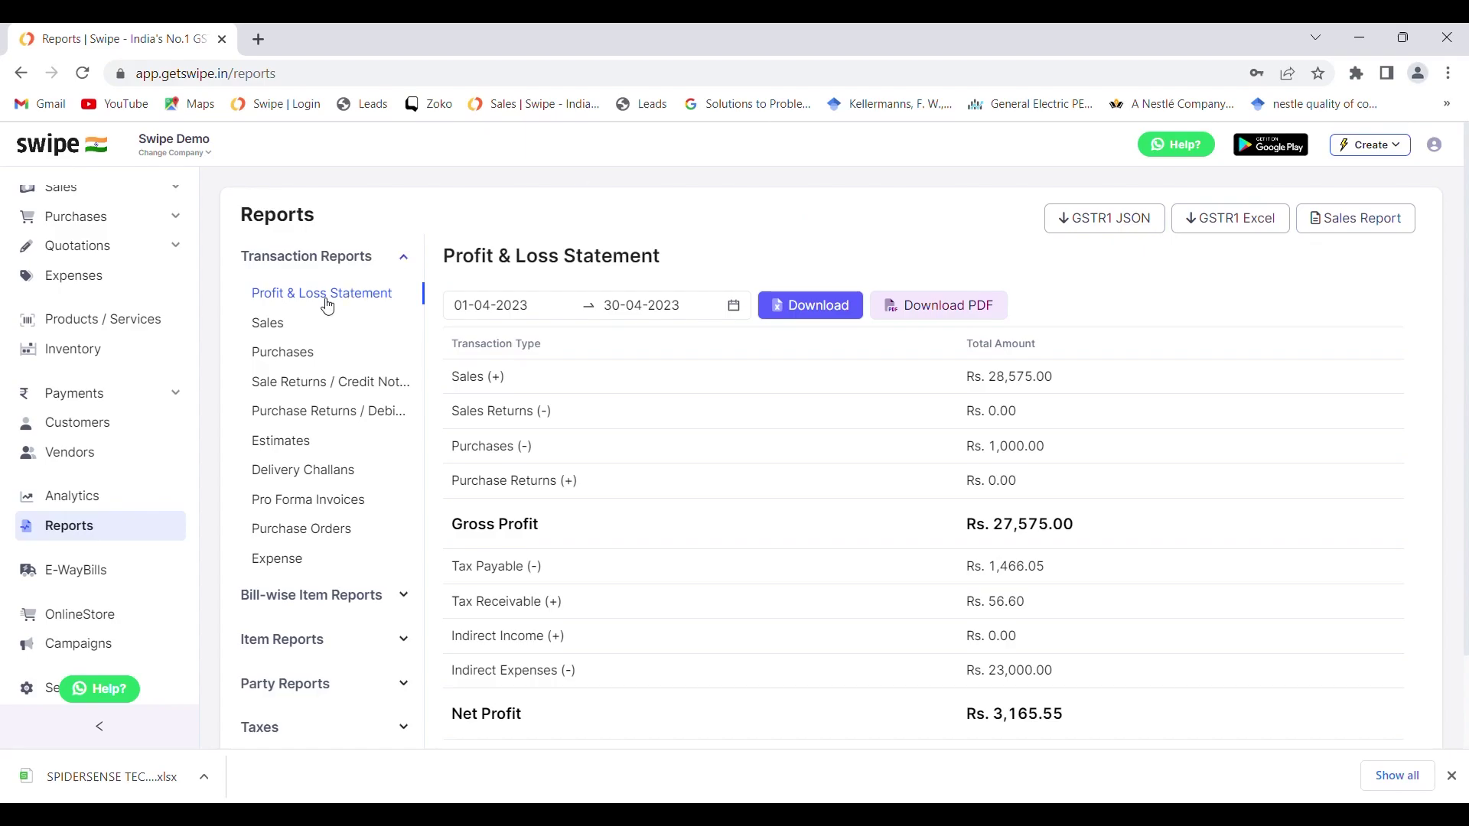
# View each transaction report from Sales through Purchase Orders to Expense.
pyautogui.click(282, 330)
pyautogui.click(290, 362)
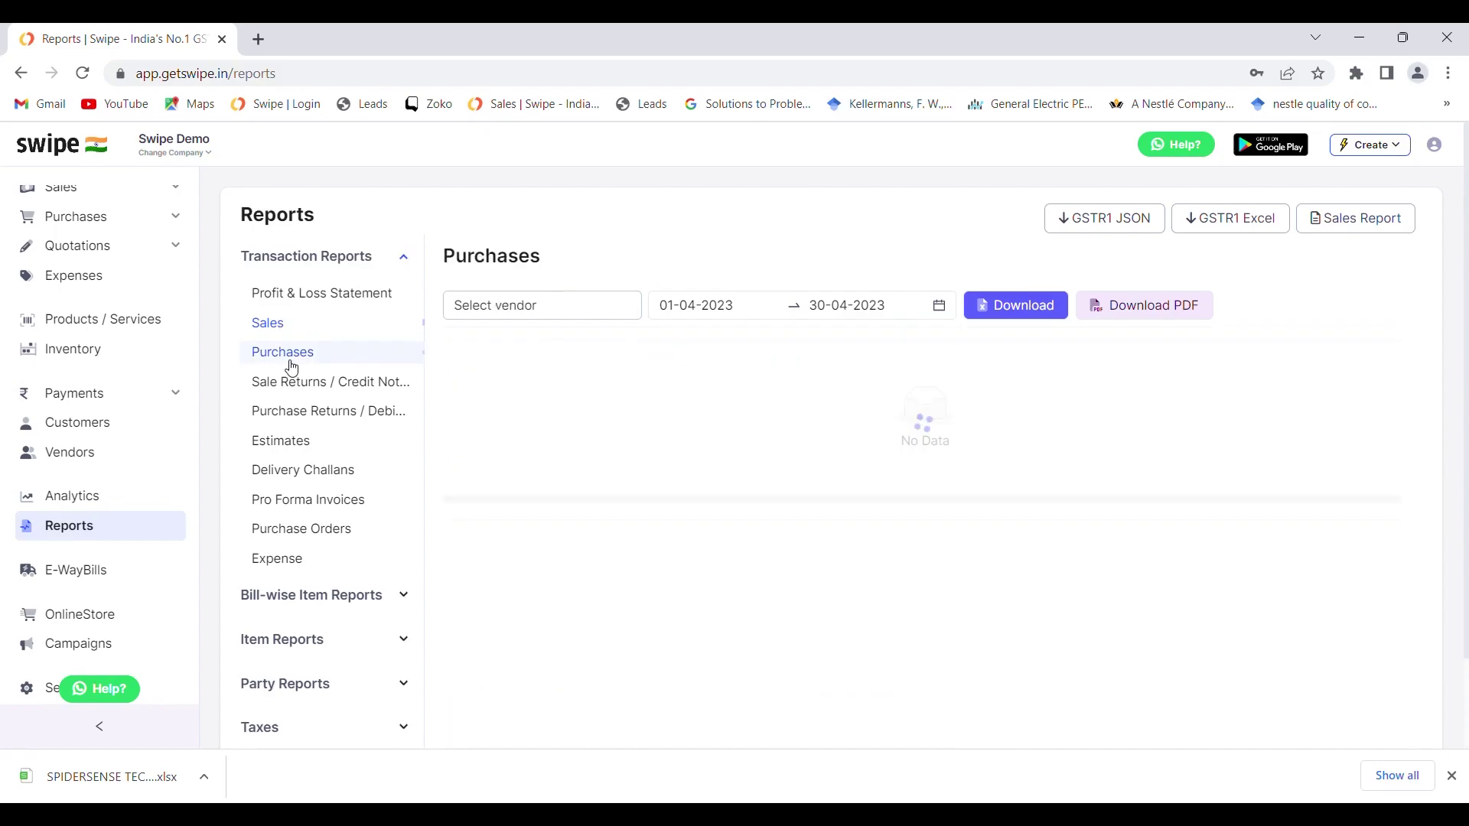
pyautogui.click(306, 388)
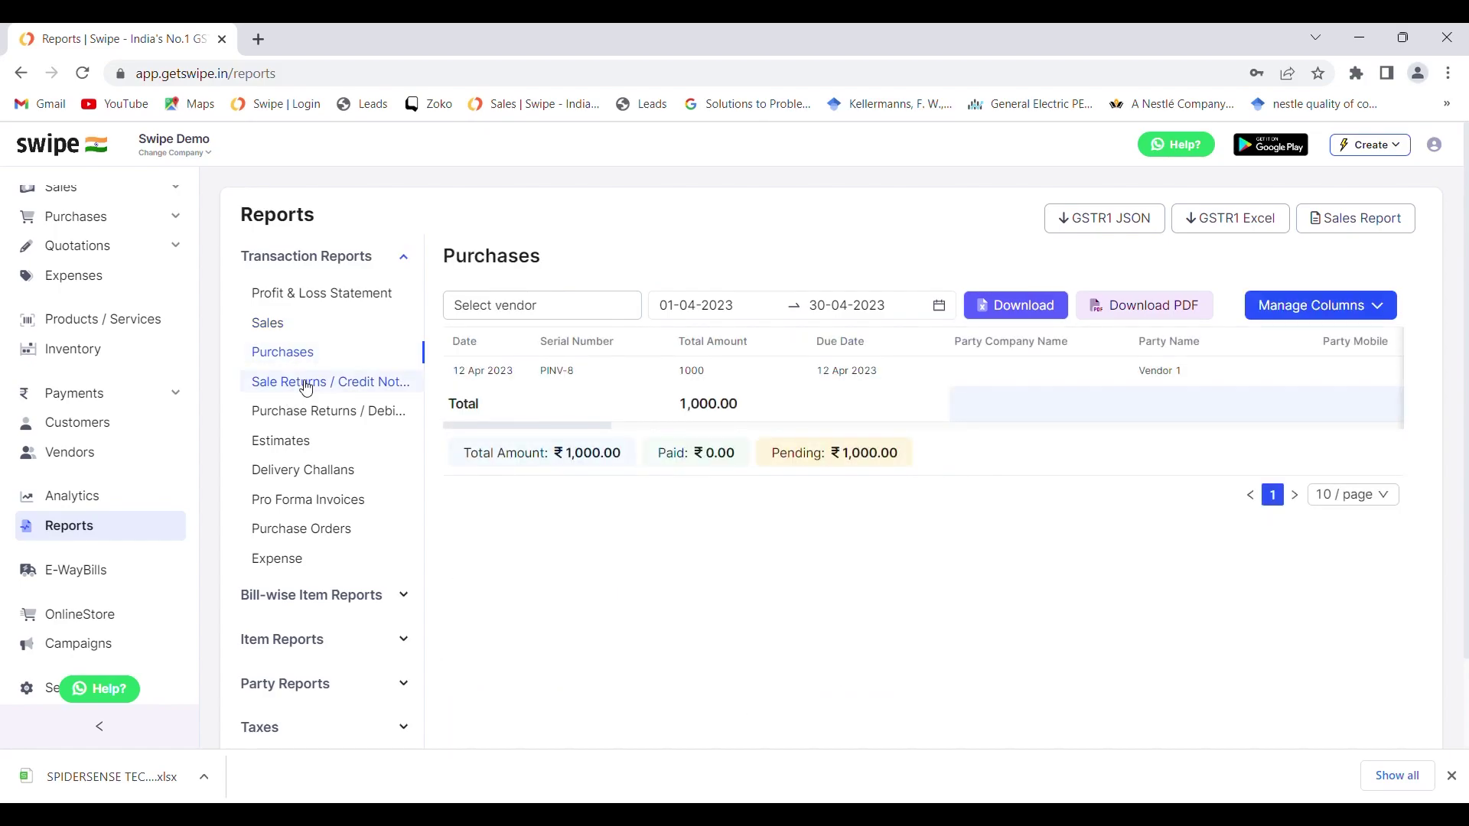
pyautogui.click(306, 419)
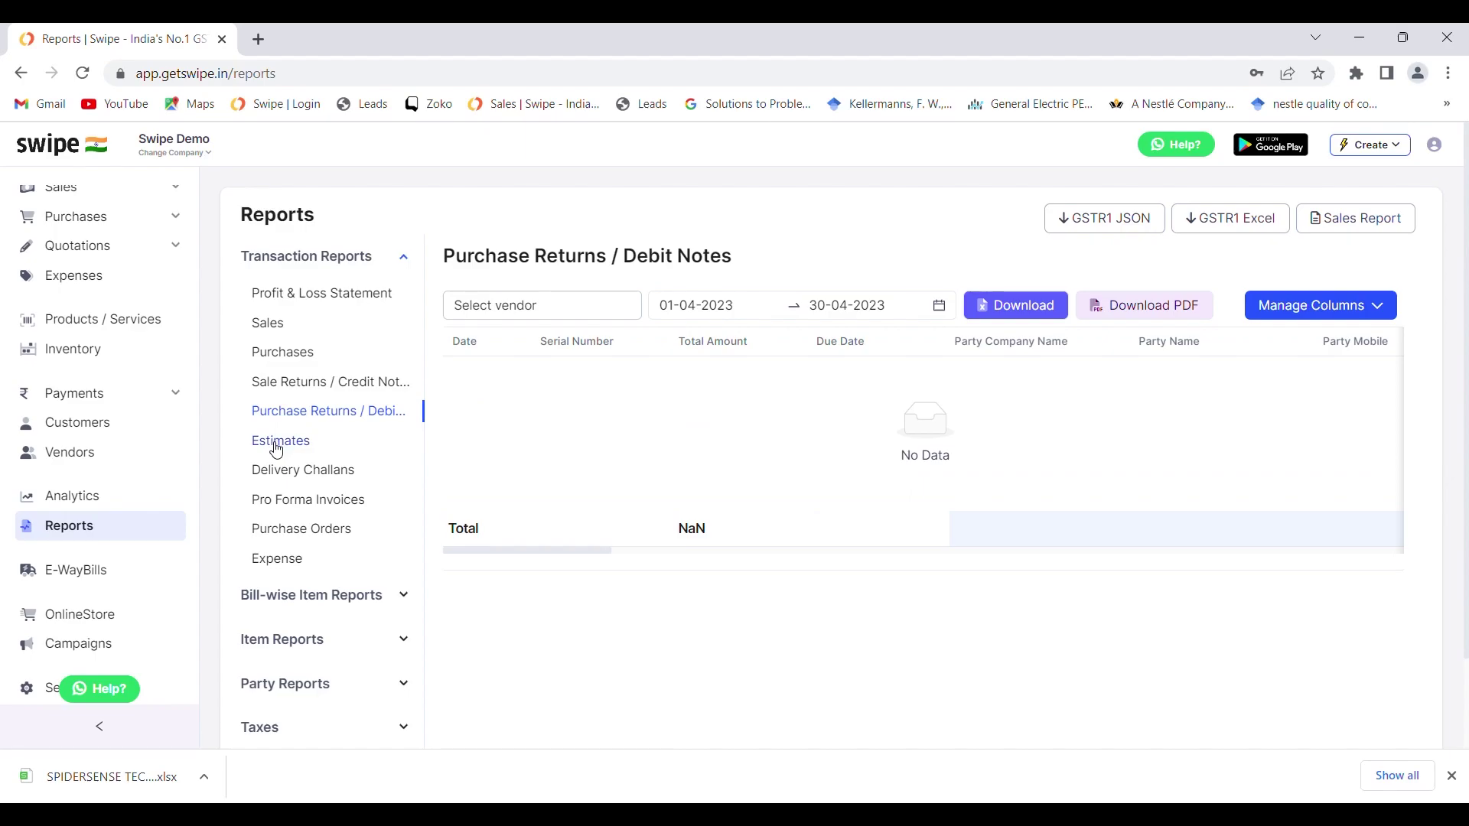
pyautogui.click(278, 449)
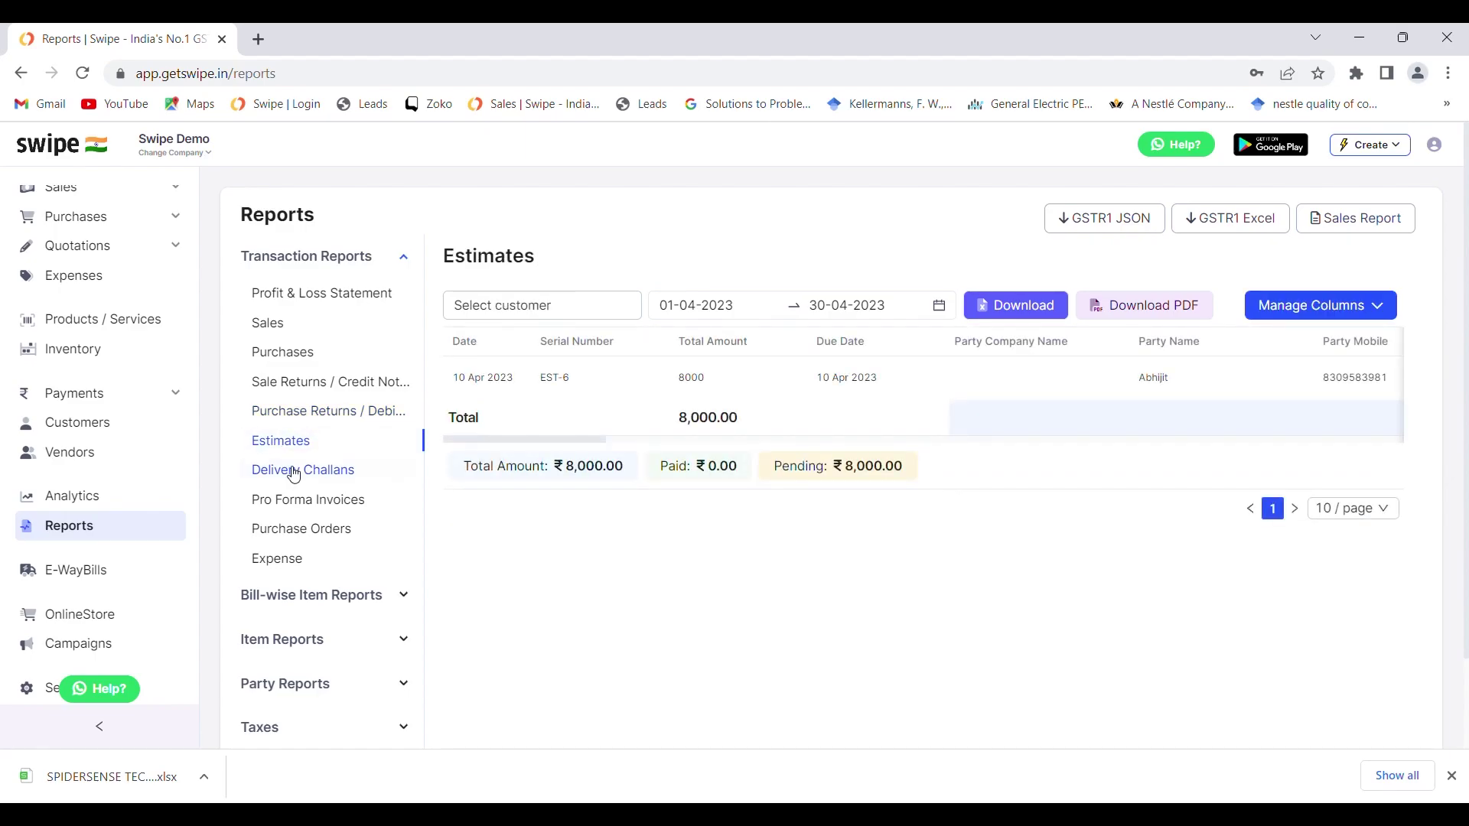
pyautogui.click(295, 474)
pyautogui.click(293, 503)
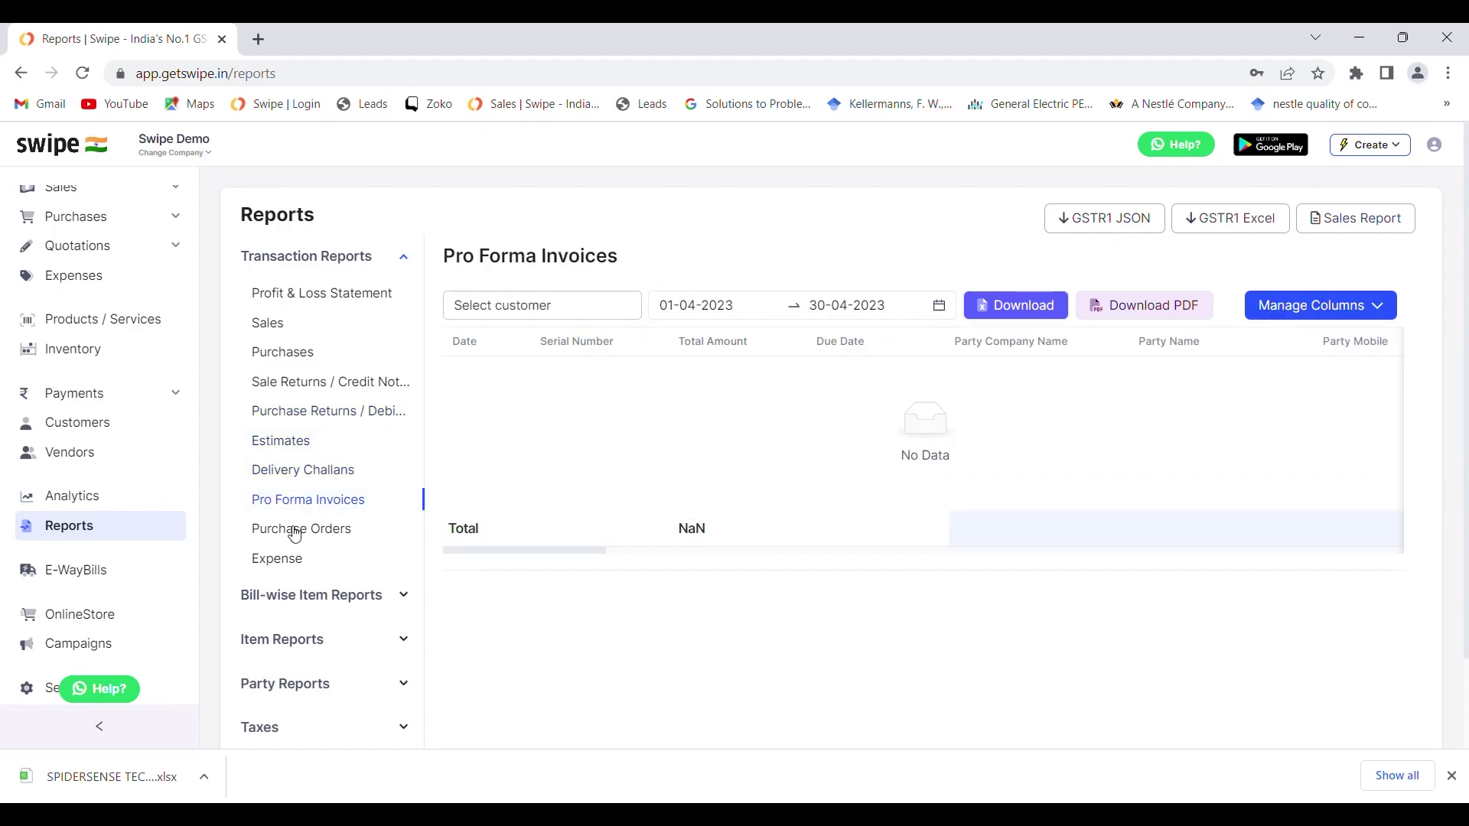
pyautogui.click(296, 533)
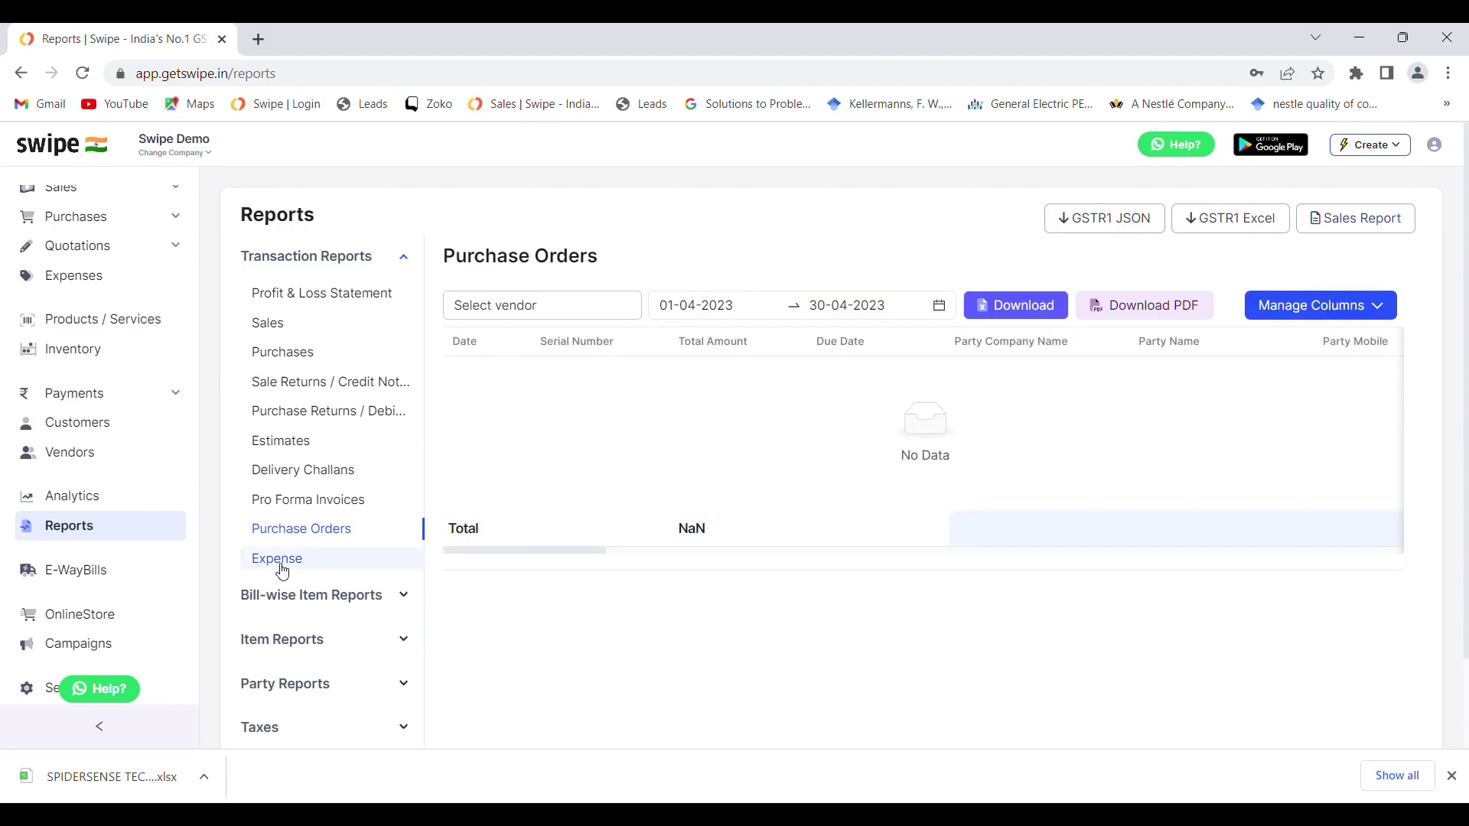
pyautogui.click(282, 570)
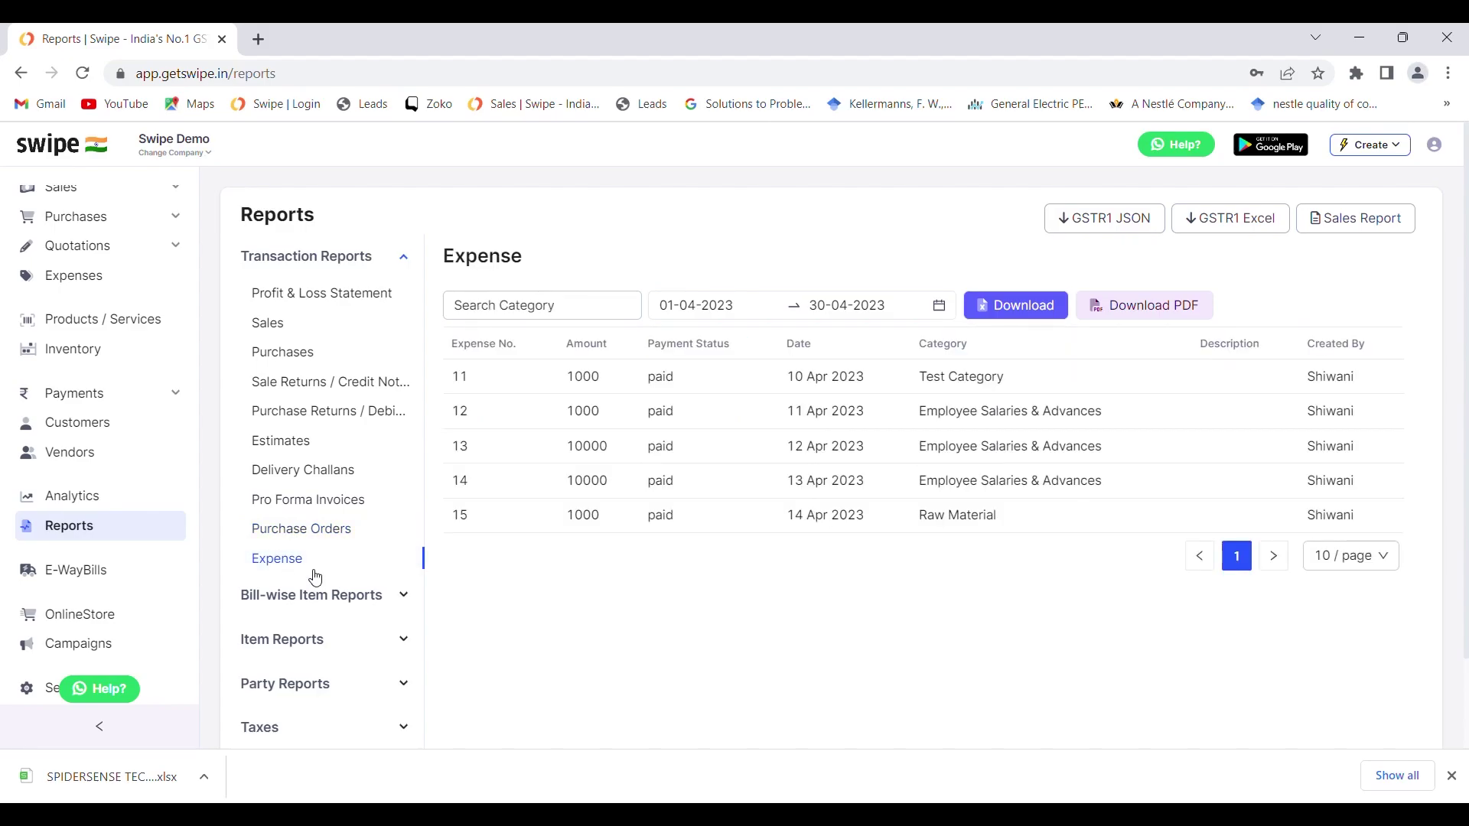
# Expand the Bill-wise Item Reports and Item Reports groups.
pyautogui.click(342, 597)
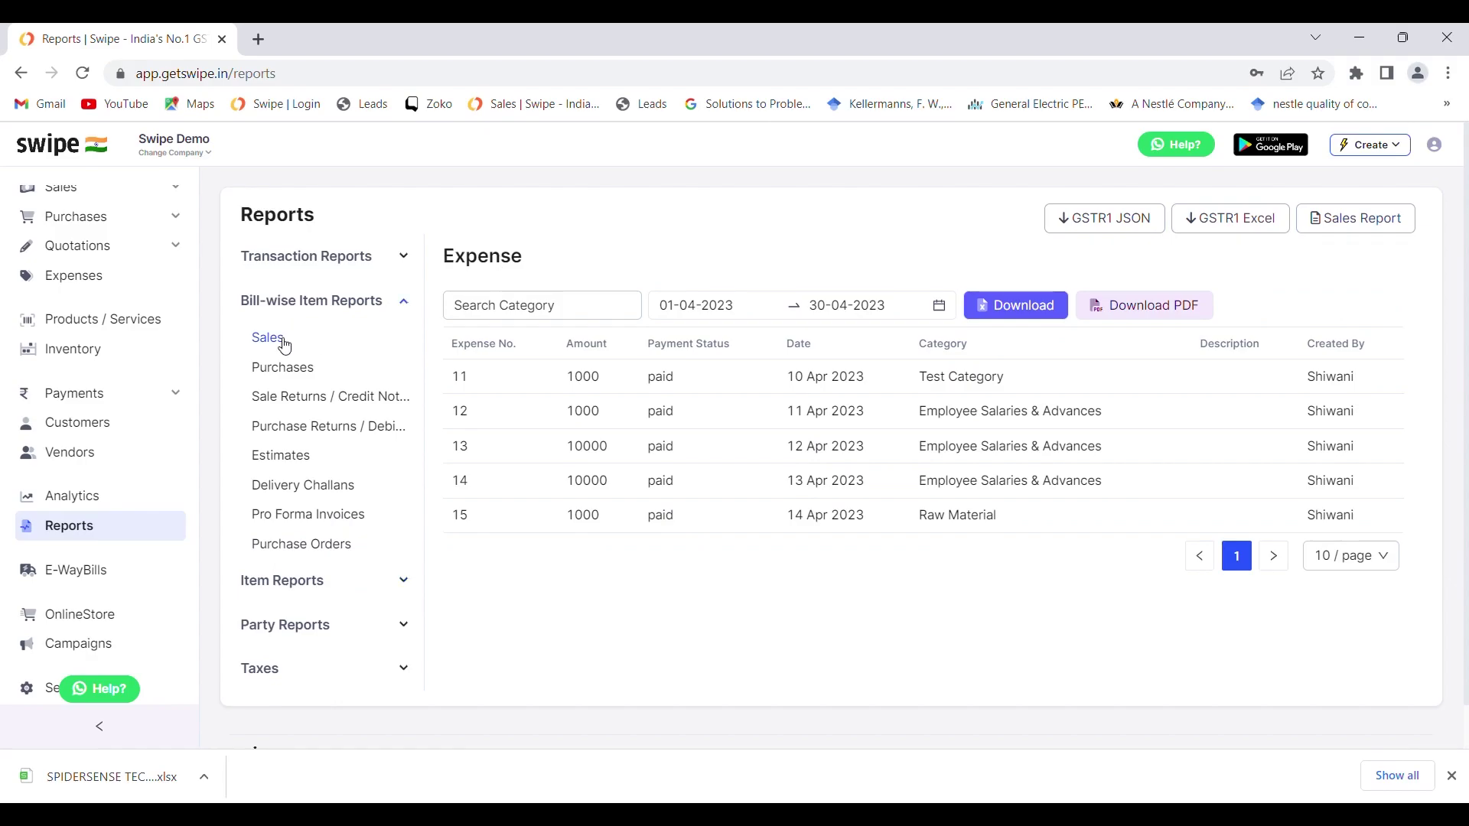
pyautogui.click(284, 370)
pyautogui.click(324, 585)
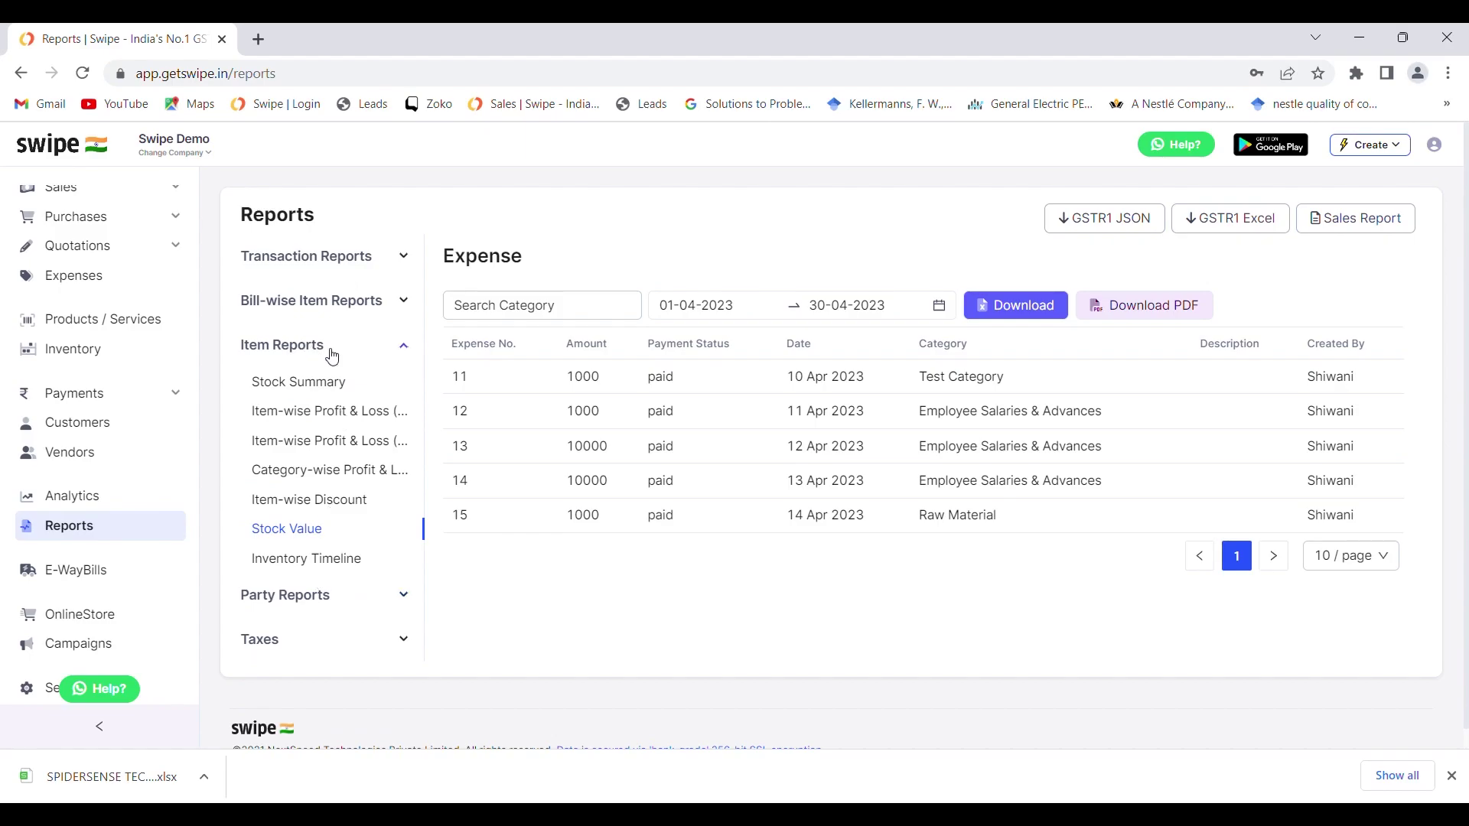
# View the Stock Summary, item-wise and category-wise P&L, Item-wise Discount and Stock Value reports.
pyautogui.click(311, 391)
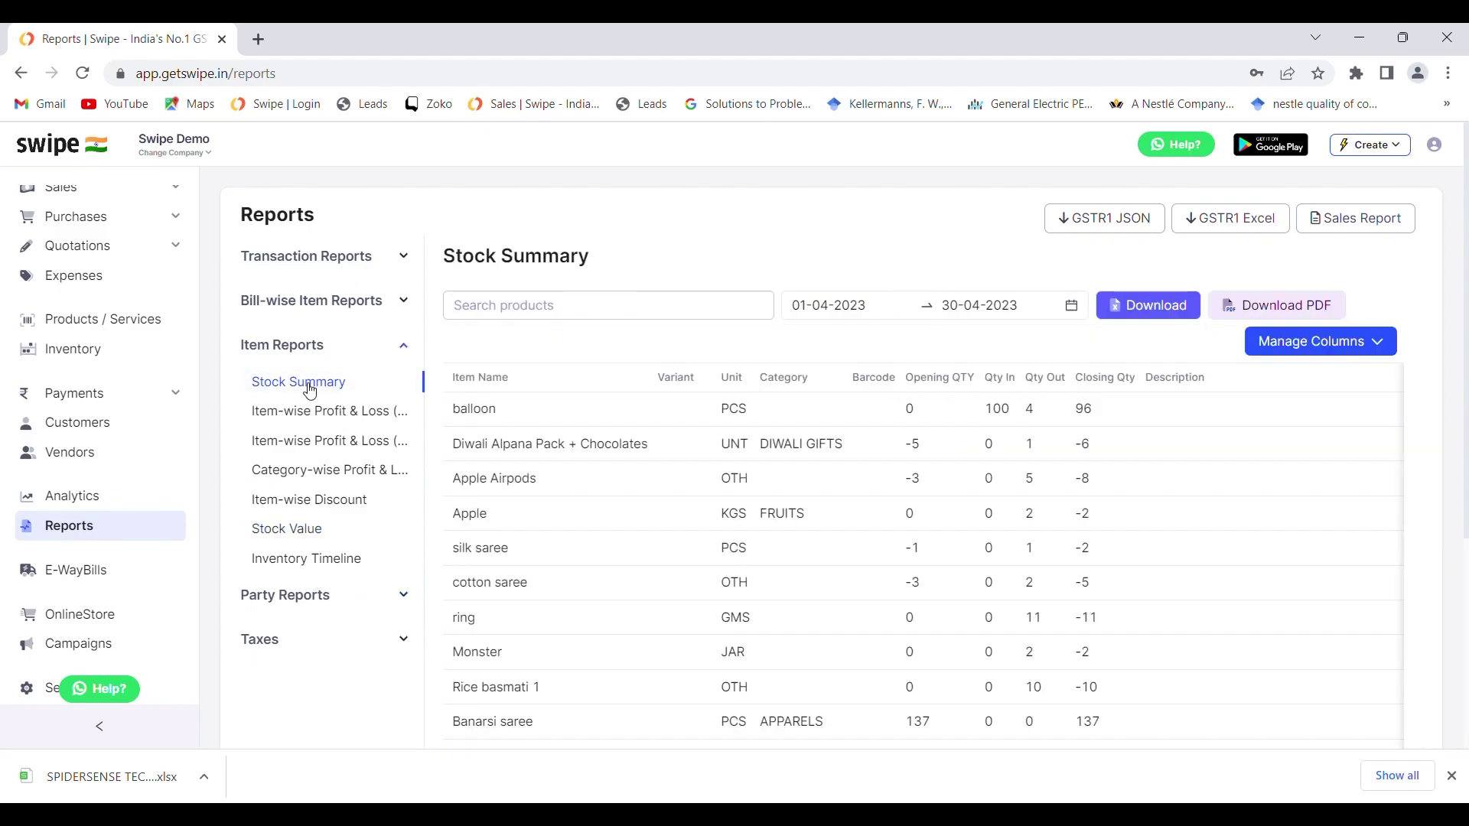
pyautogui.click(337, 414)
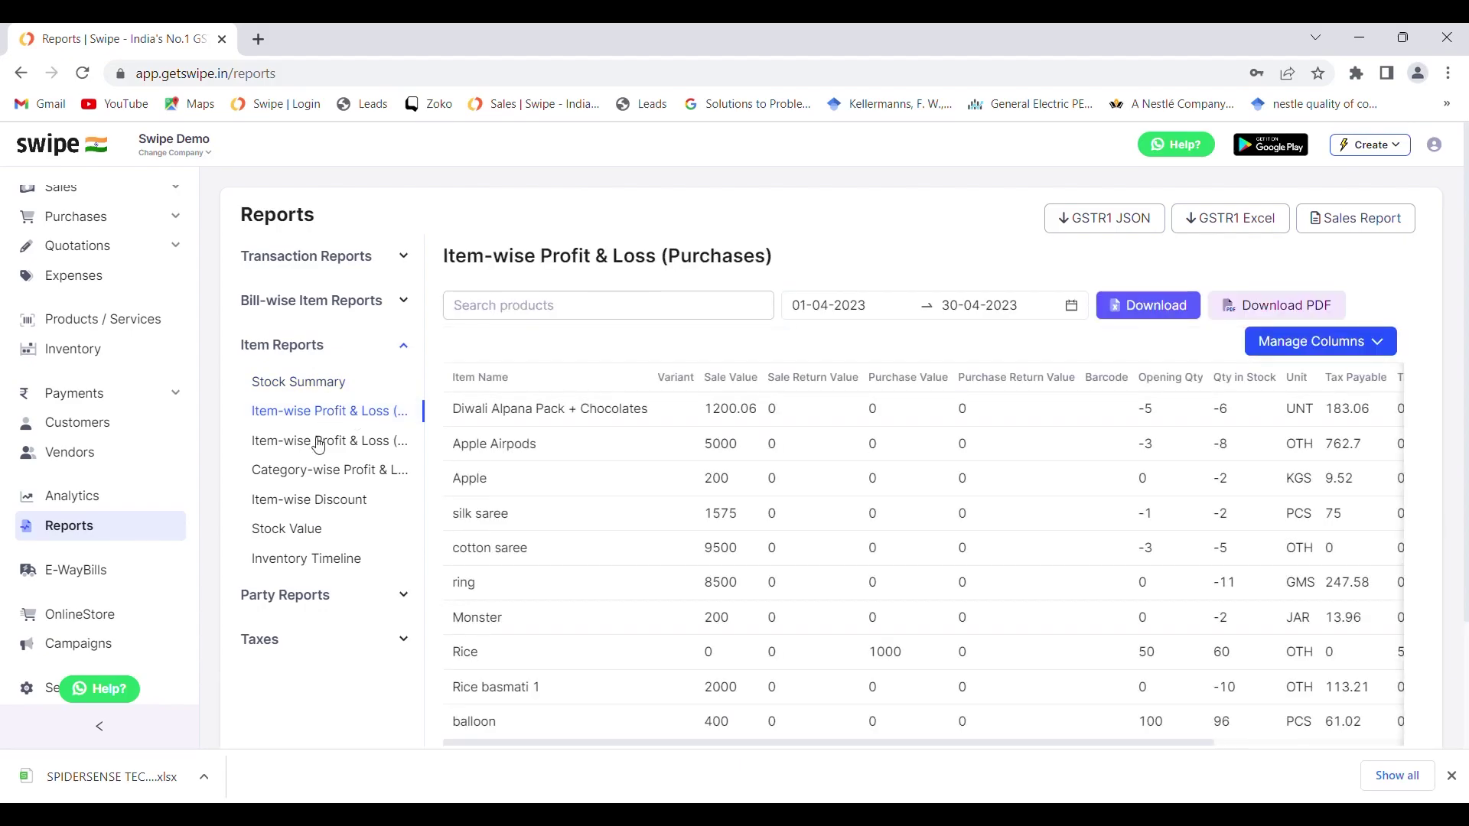
pyautogui.click(300, 477)
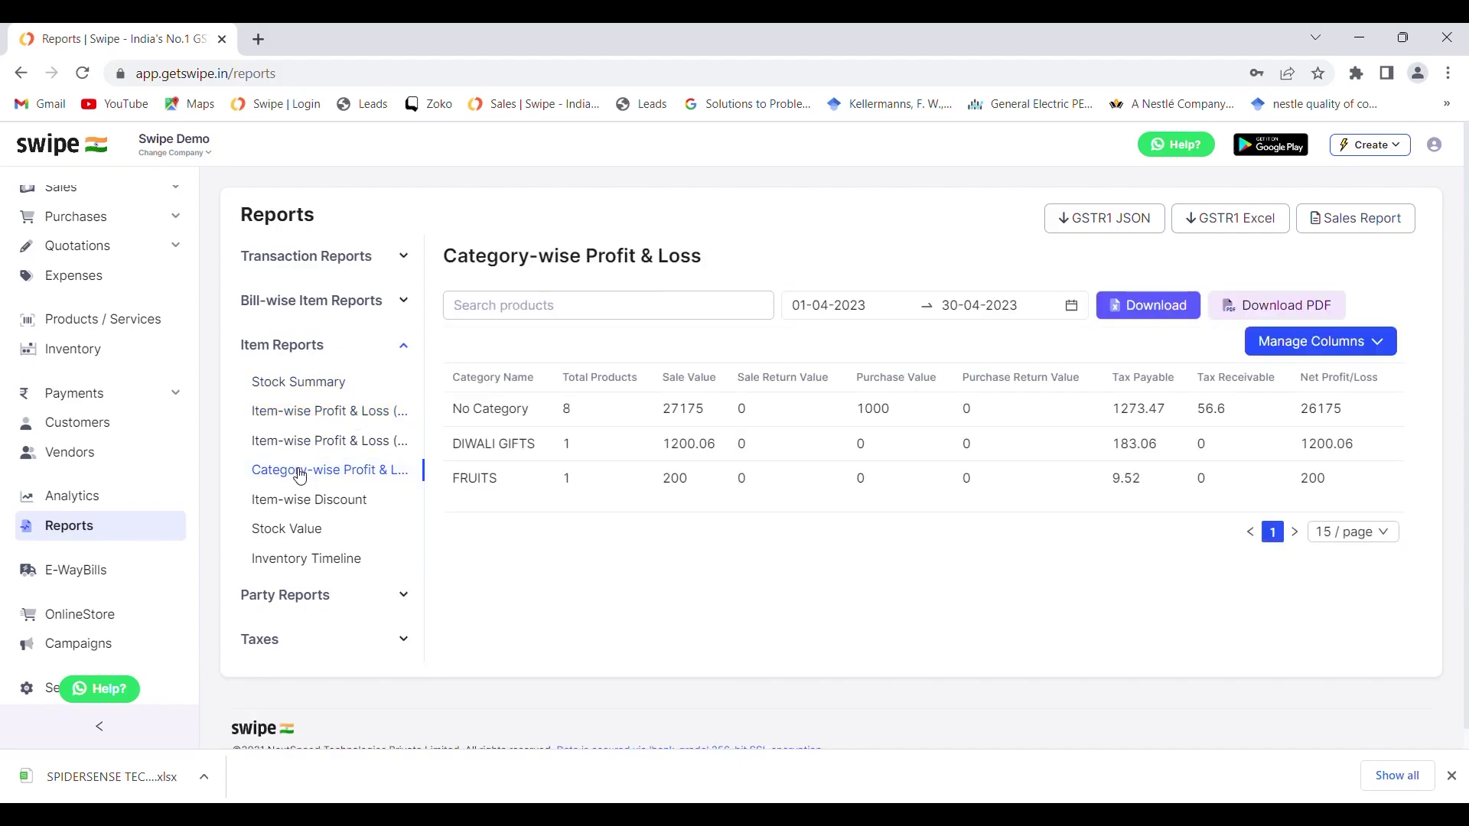
pyautogui.click(305, 508)
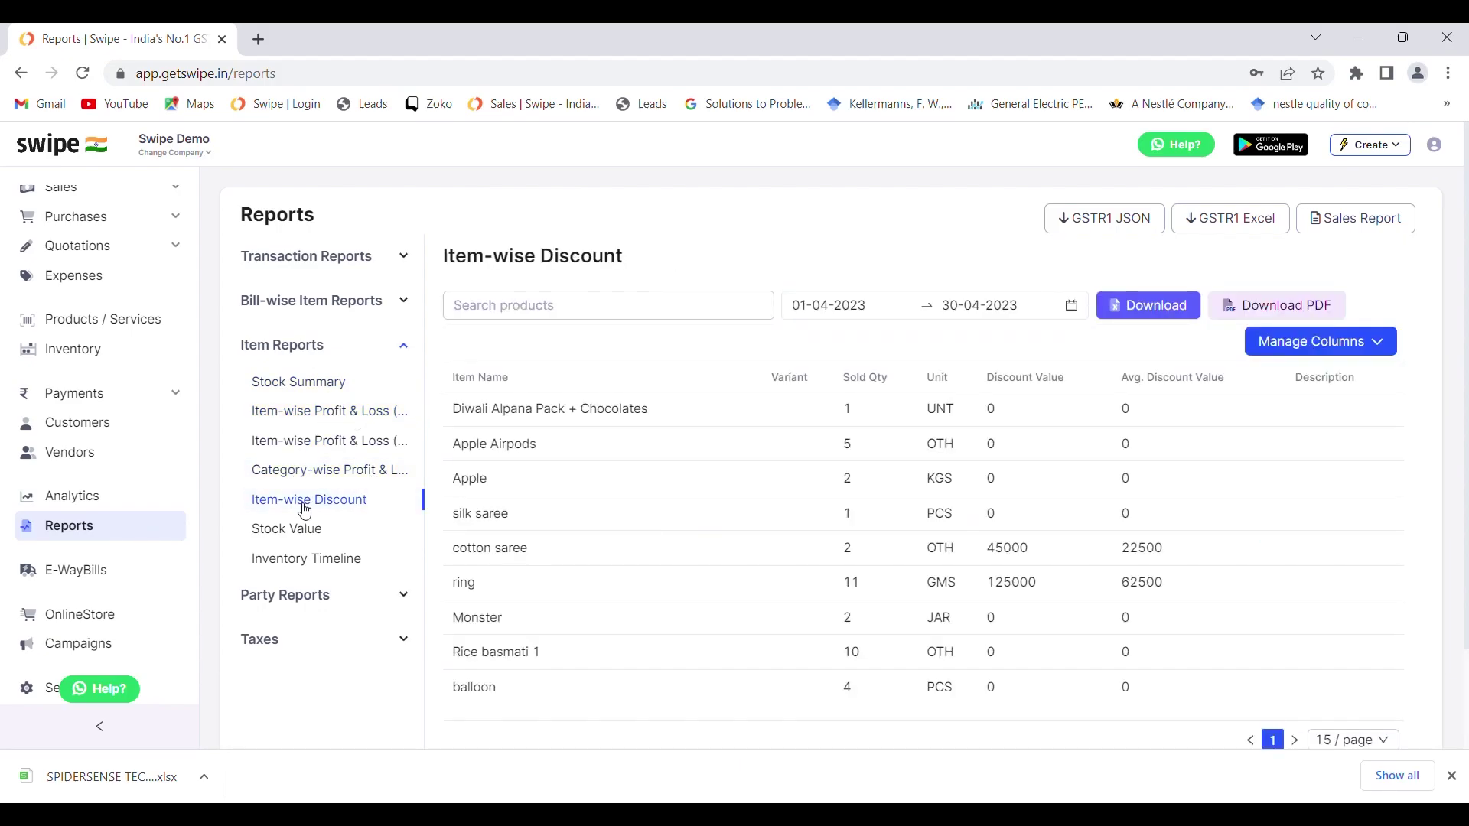
pyautogui.click(295, 539)
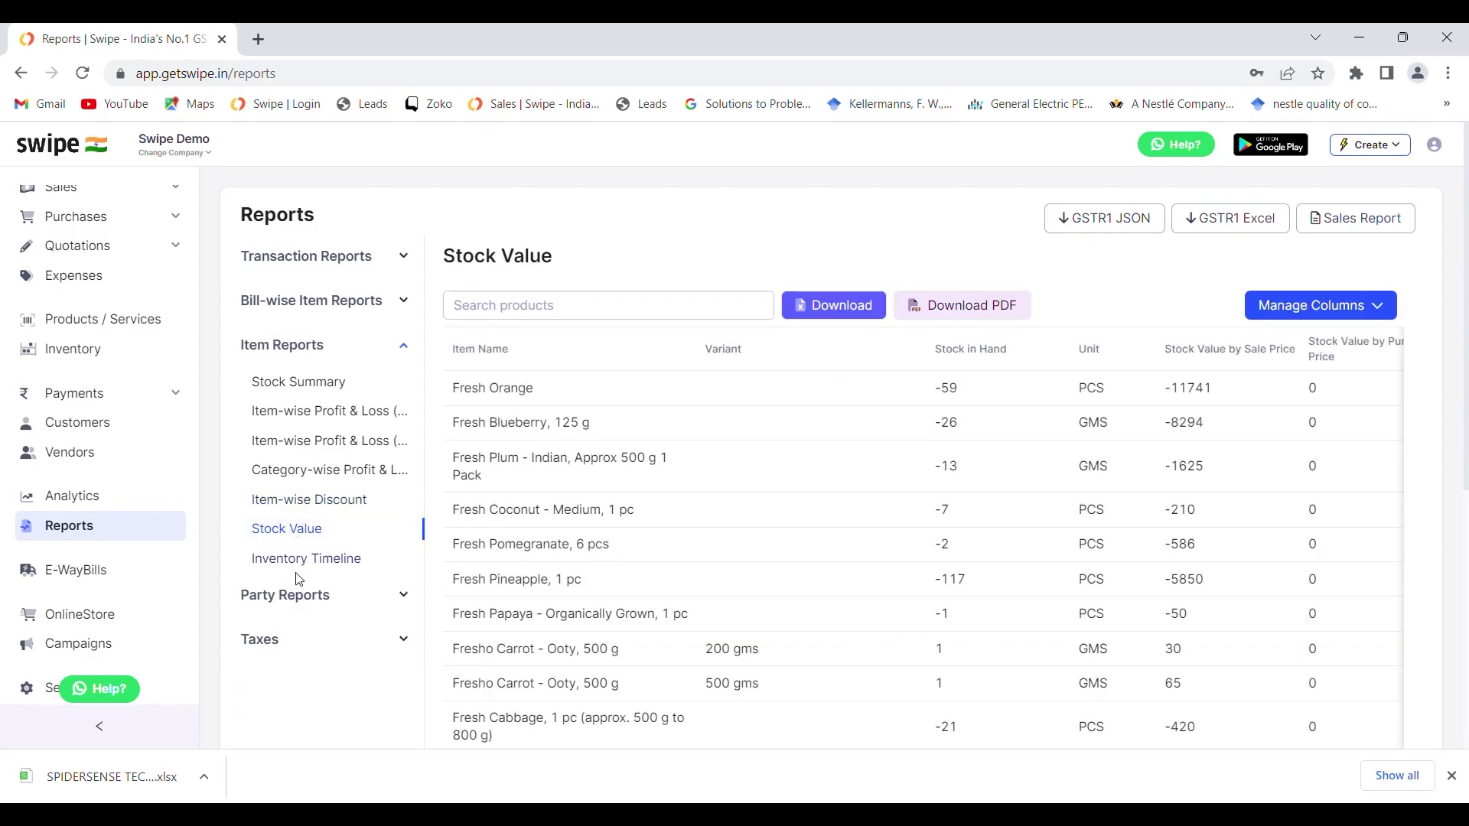
# Expand Party Reports, view All Customers and All Vendors, then expand Taxes.
pyautogui.click(290, 598)
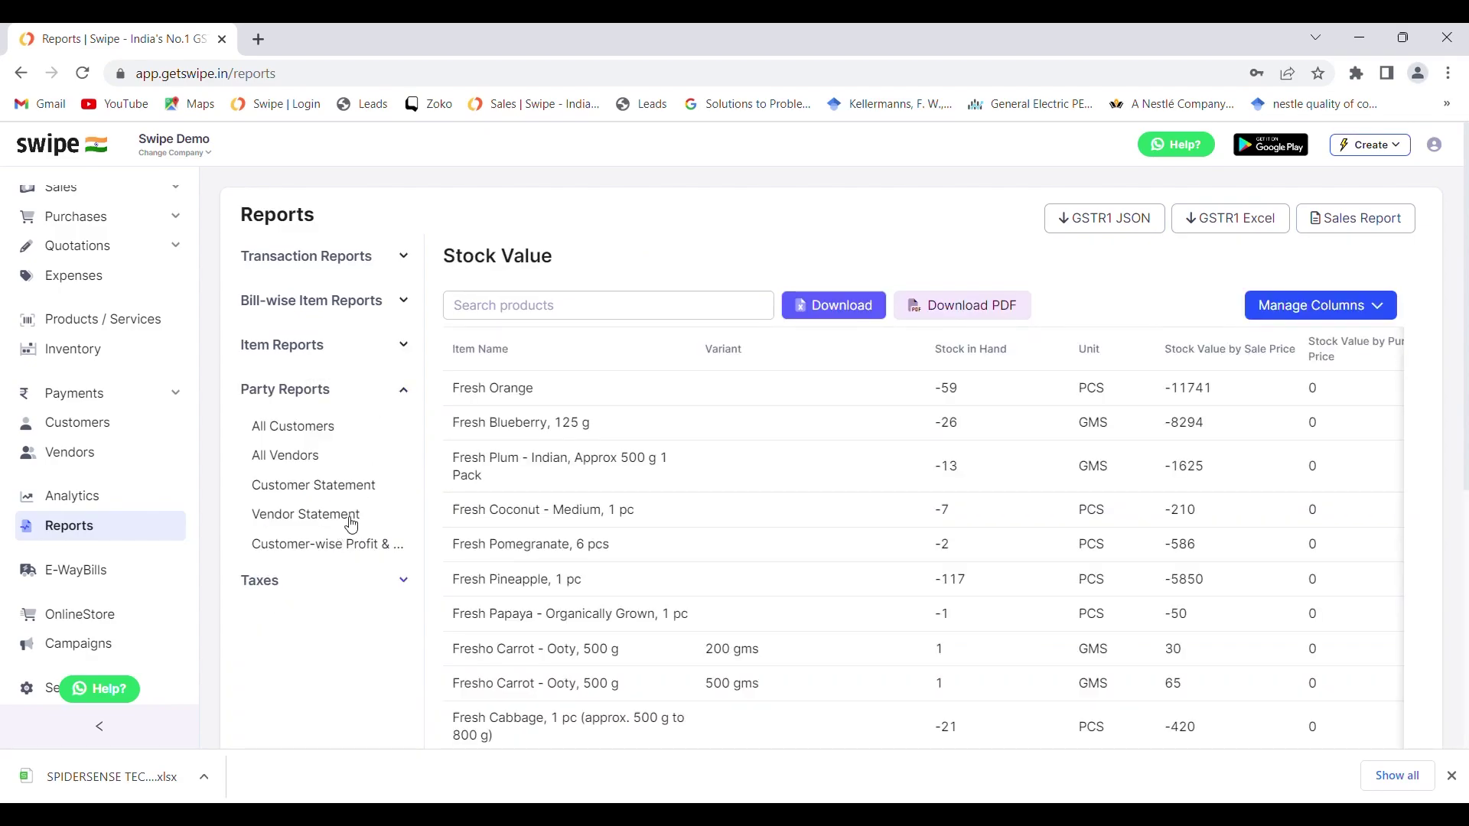
pyautogui.click(300, 435)
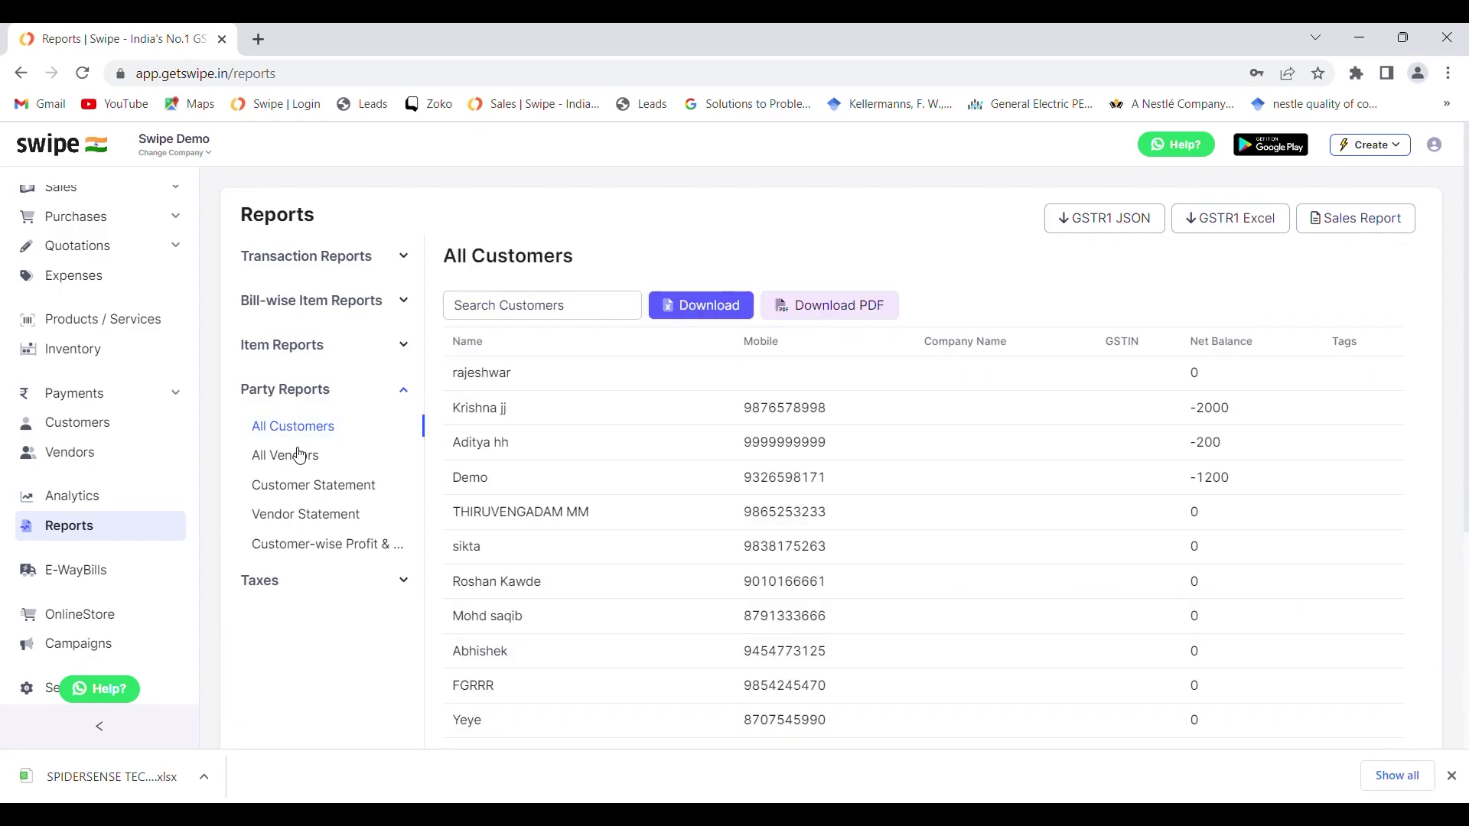
pyautogui.click(297, 459)
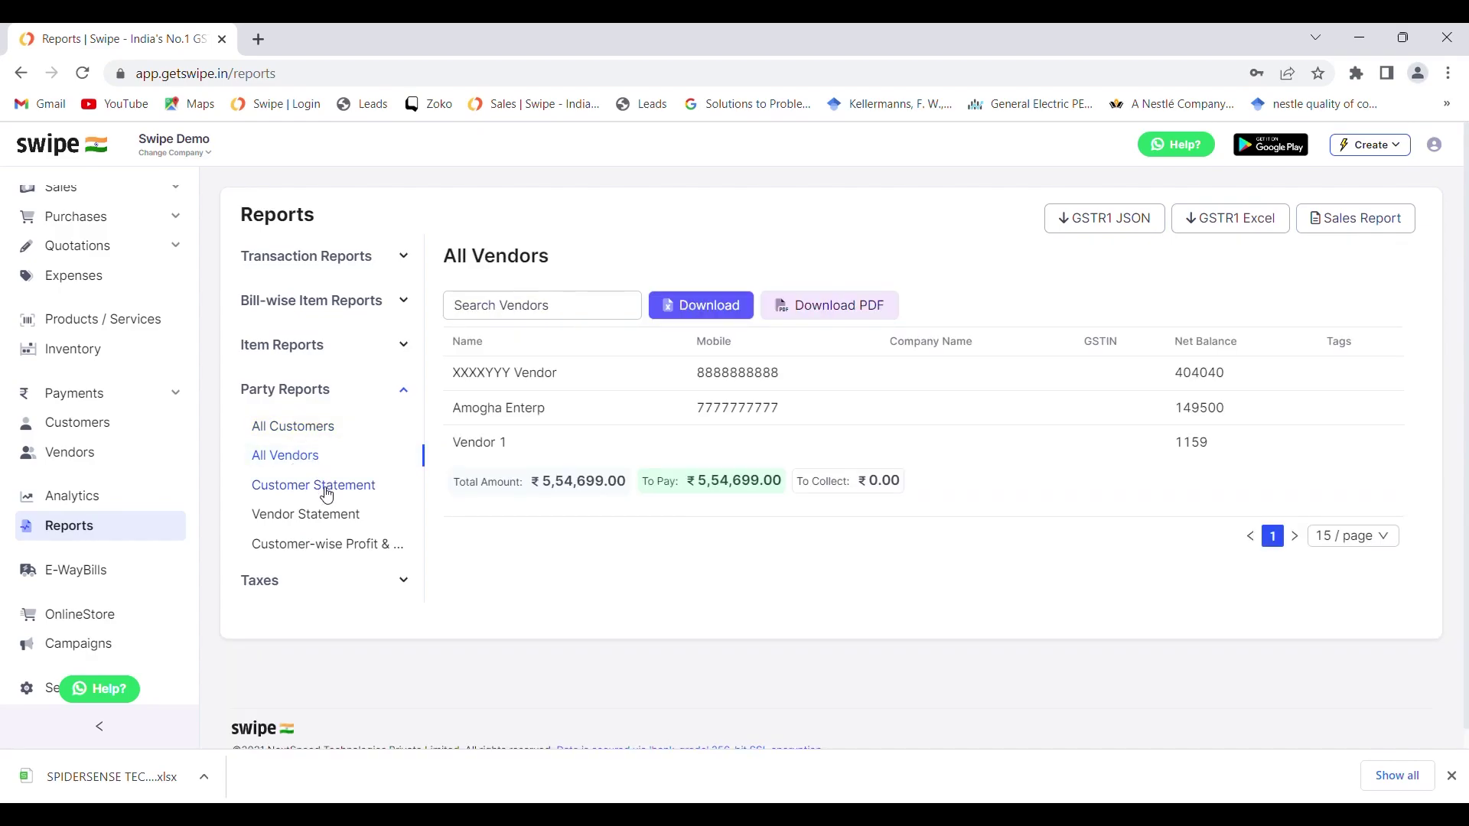
pyautogui.click(279, 583)
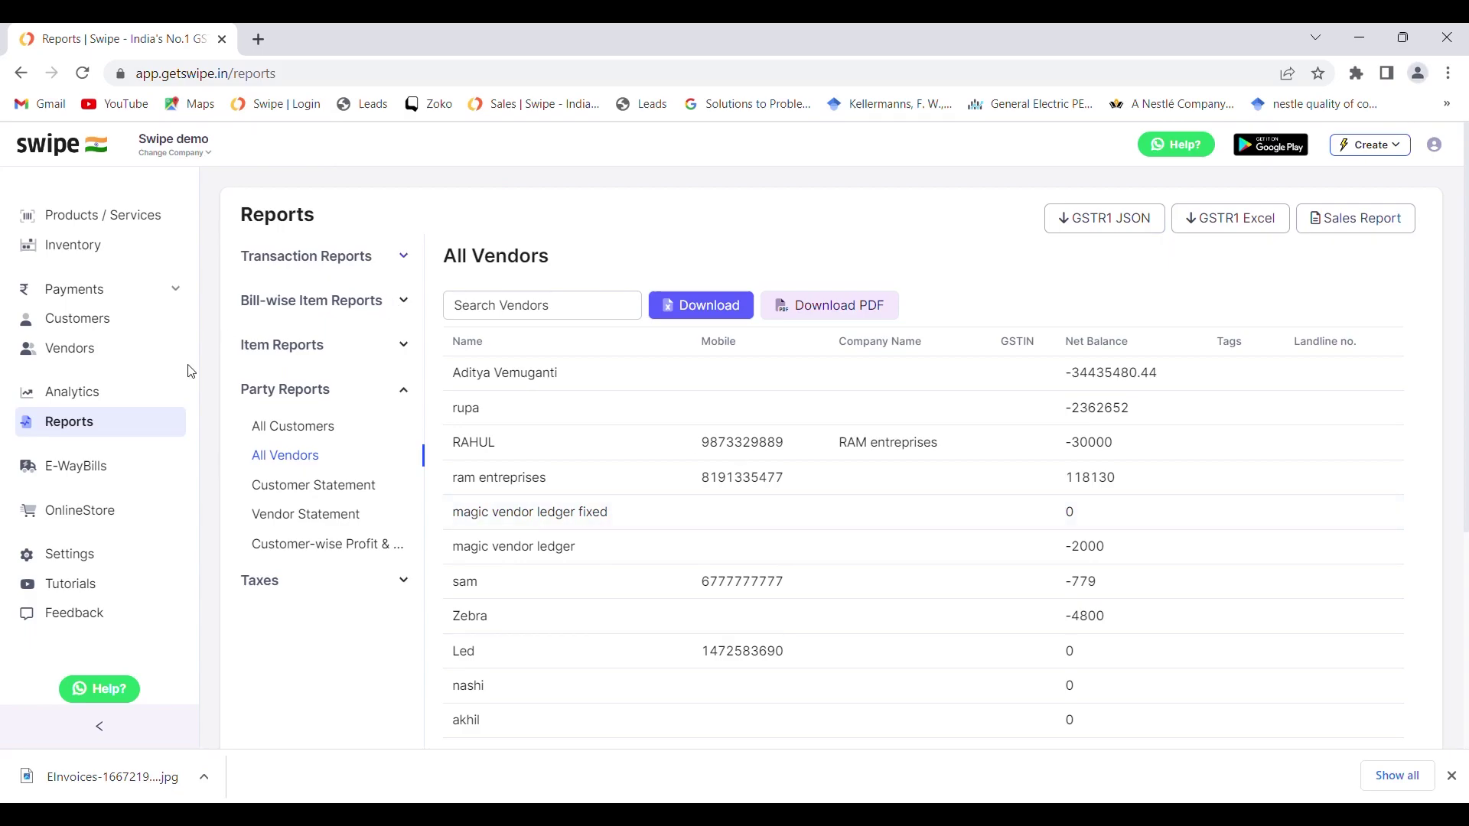
# View E-way Bills and its portal re-login steps, close them, and return to Sales invoices.
pyautogui.click(83, 468)
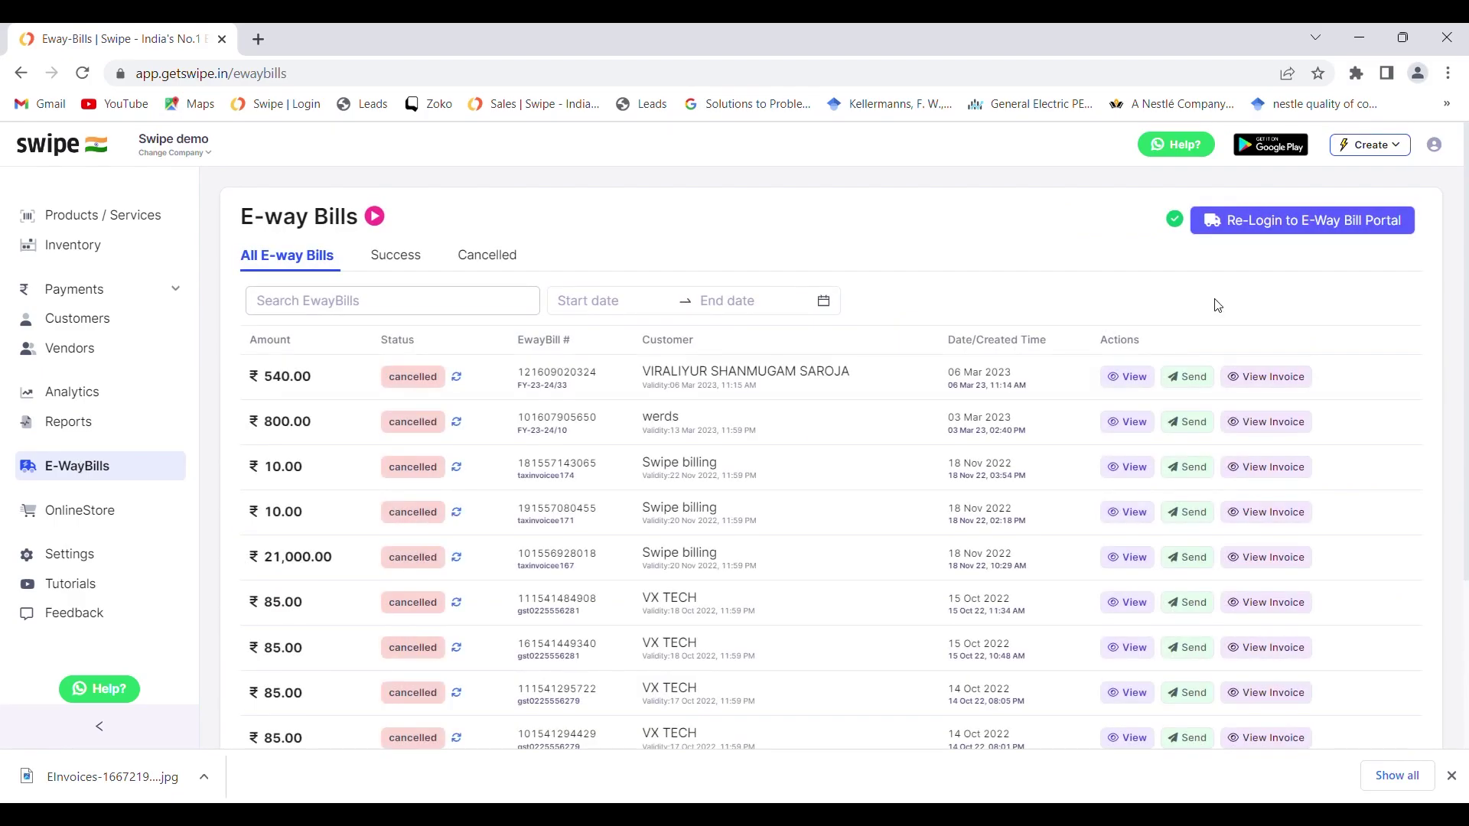
pyautogui.click(1325, 233)
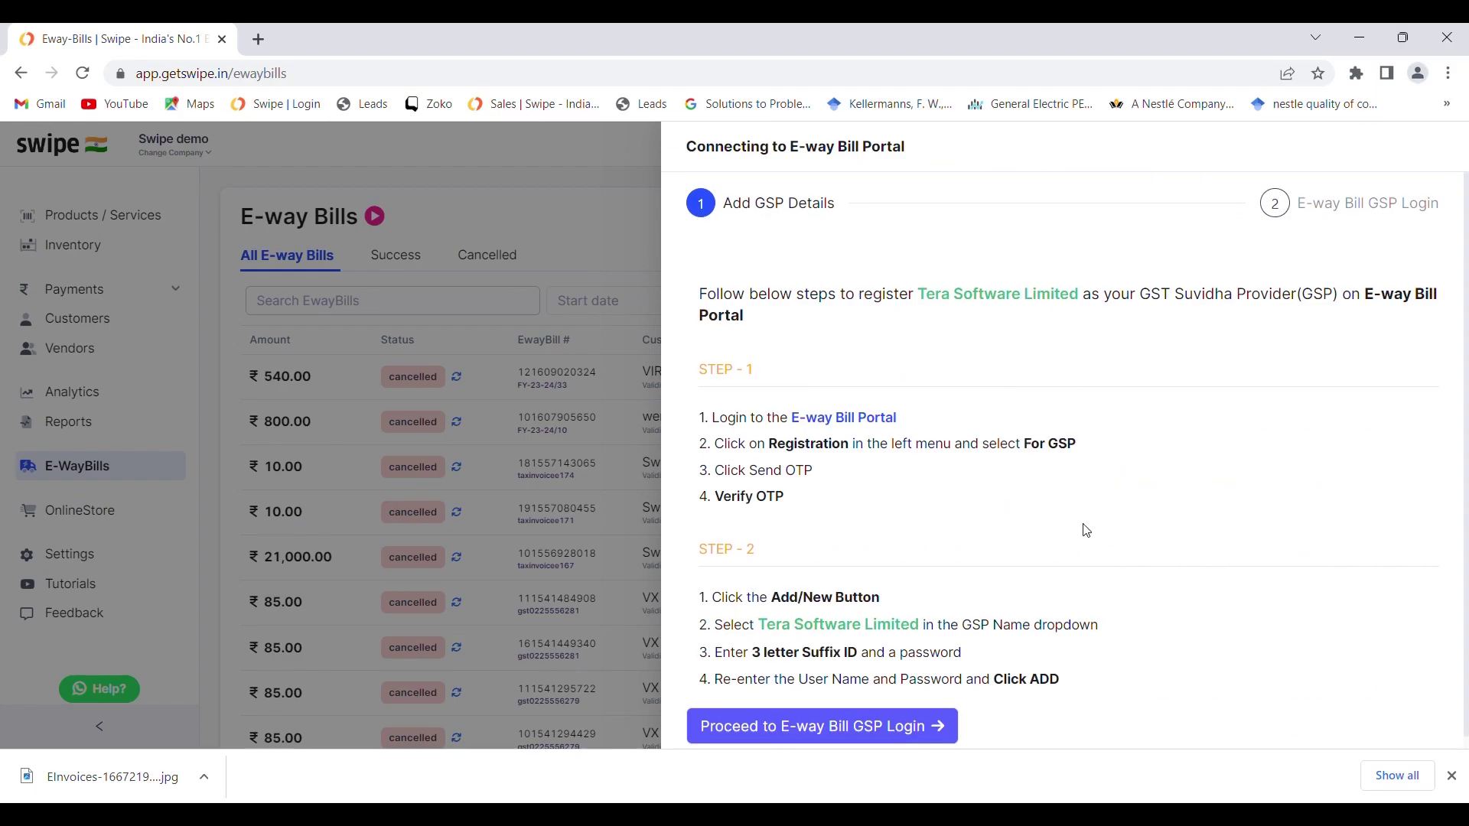
pyautogui.scroll(-1, 1087, 531)
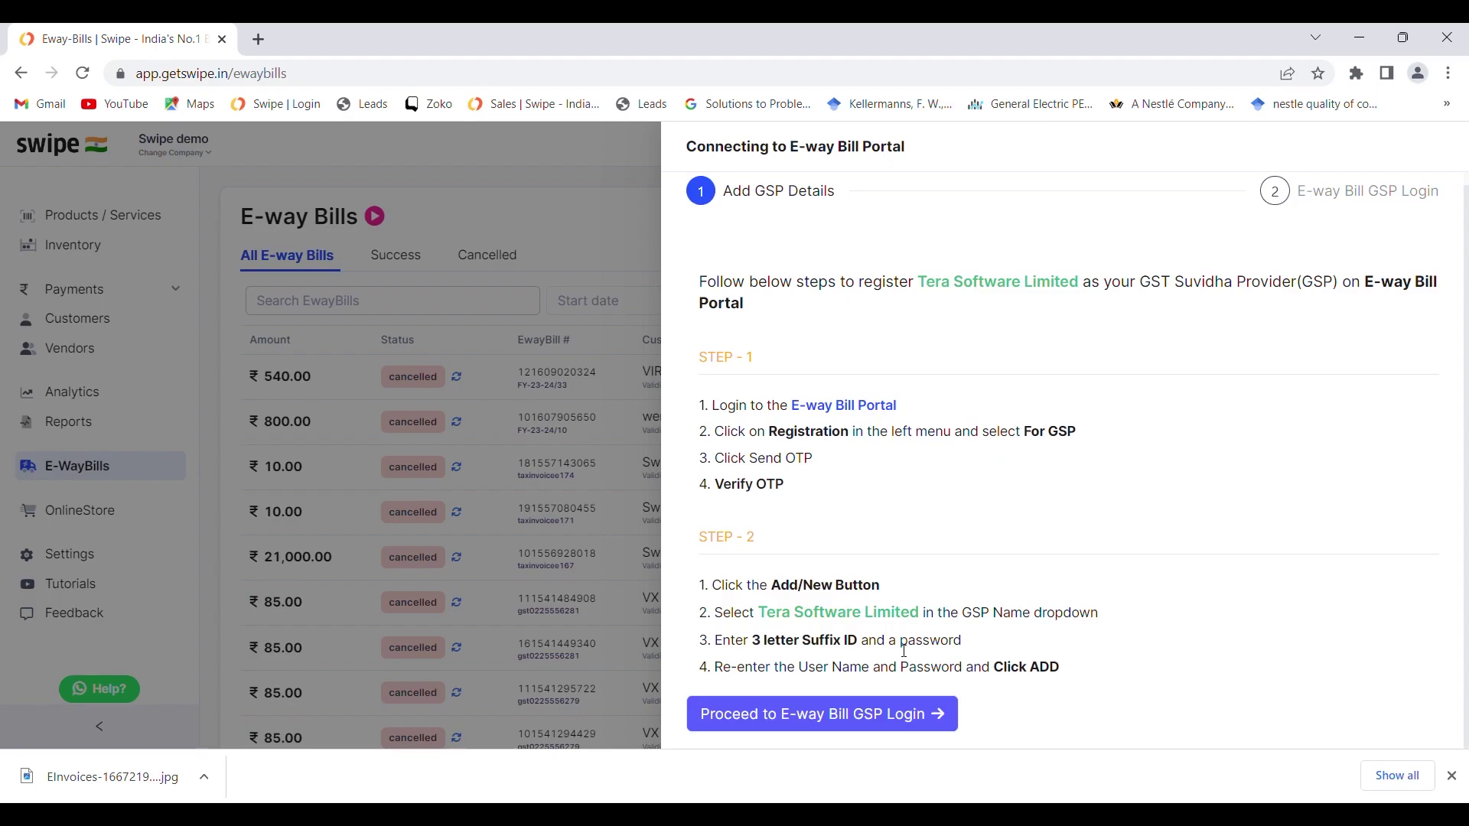
pyautogui.click(600, 189)
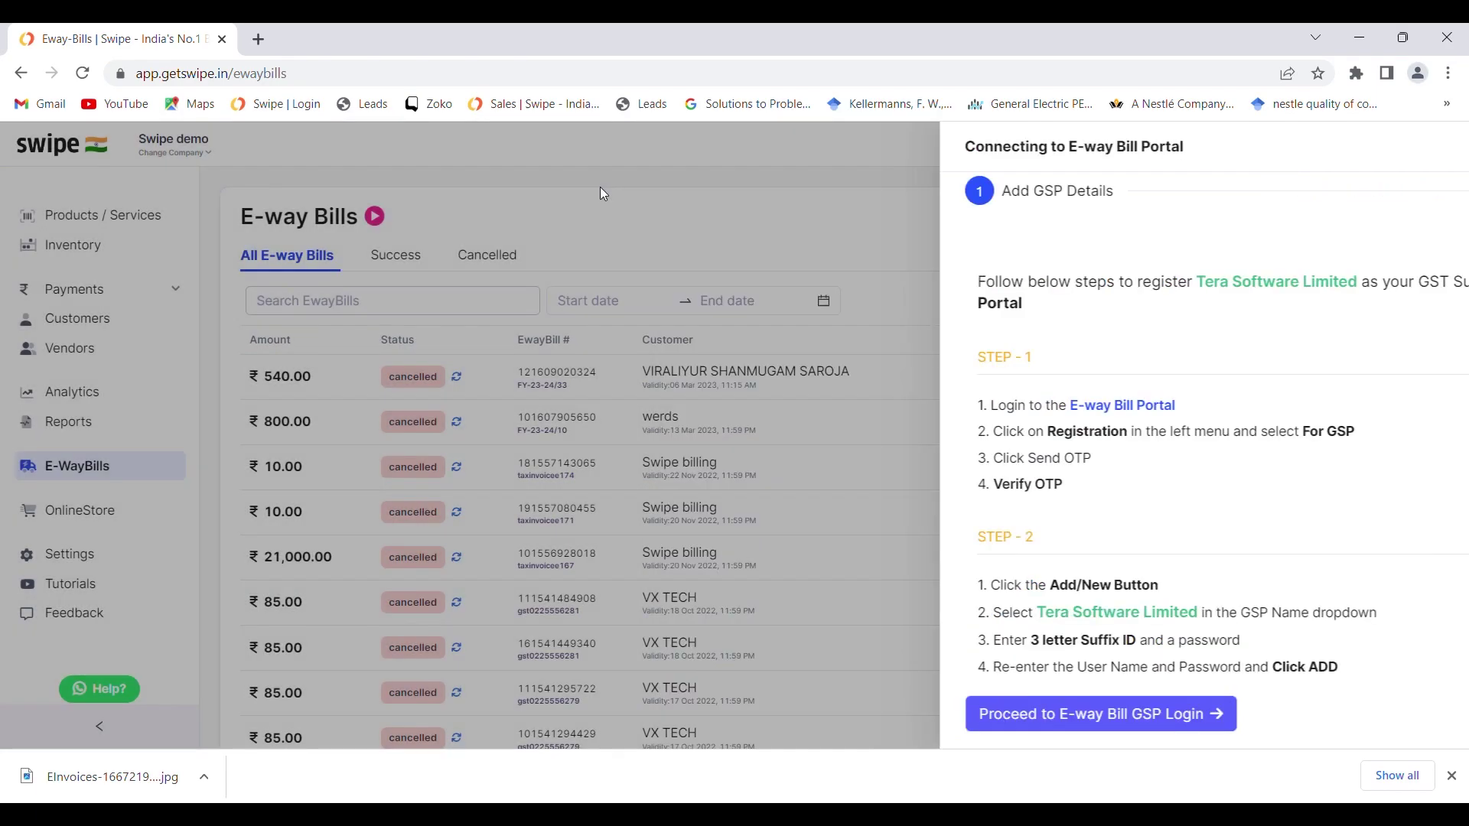
pyautogui.scroll(2, 111, 313)
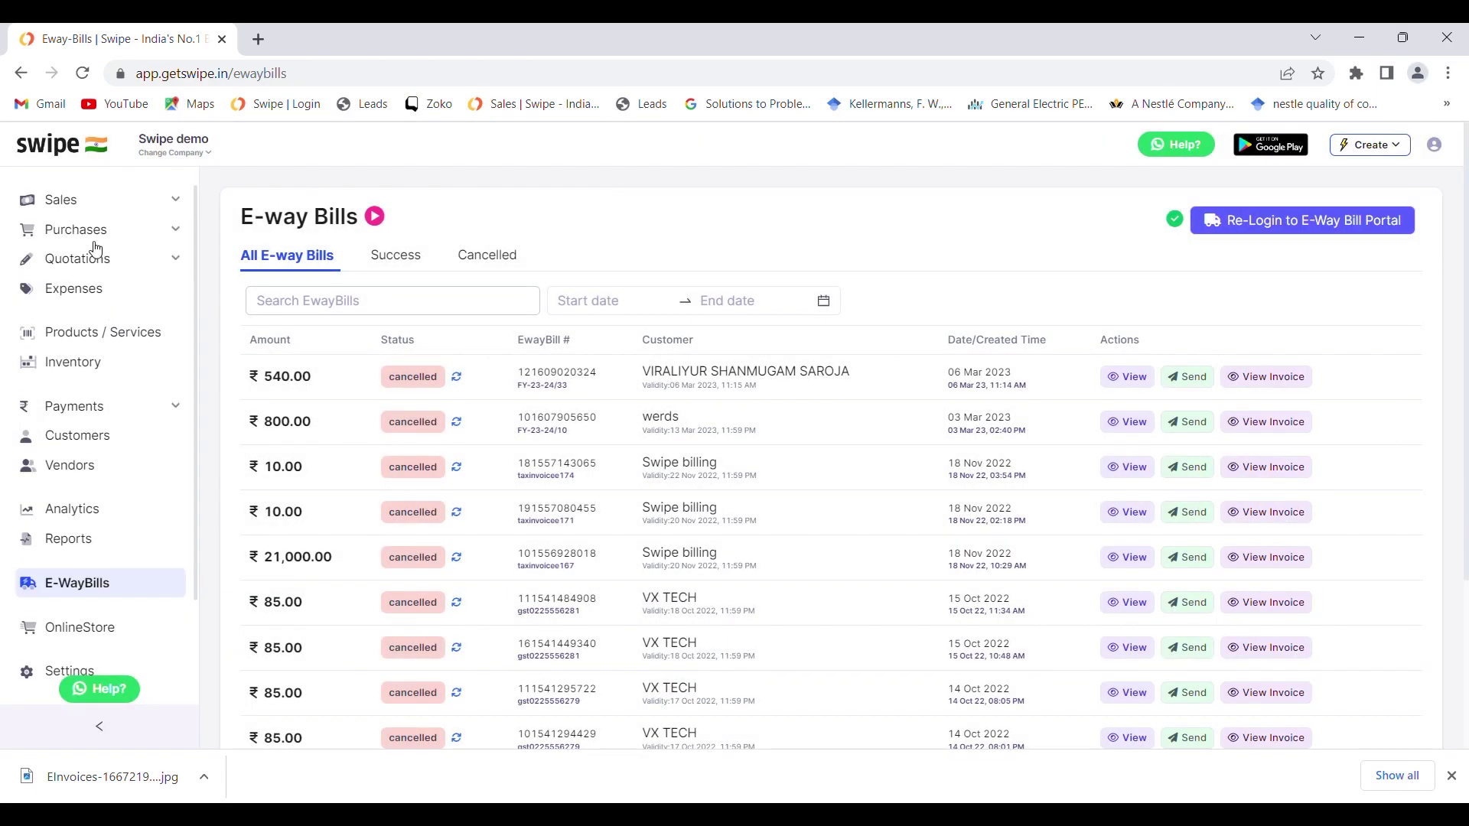
pyautogui.click(61, 198)
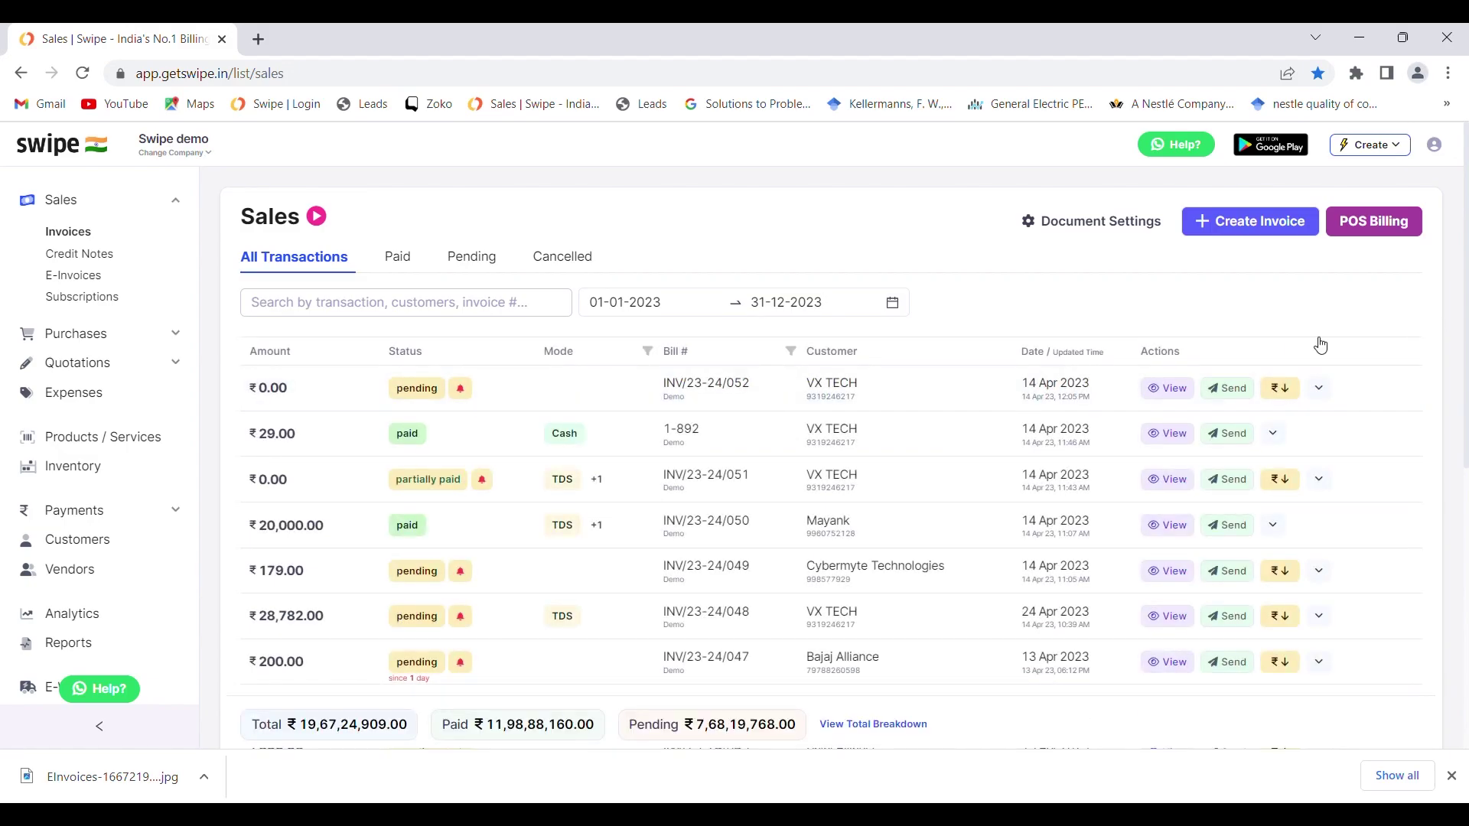
pyautogui.click(1326, 393)
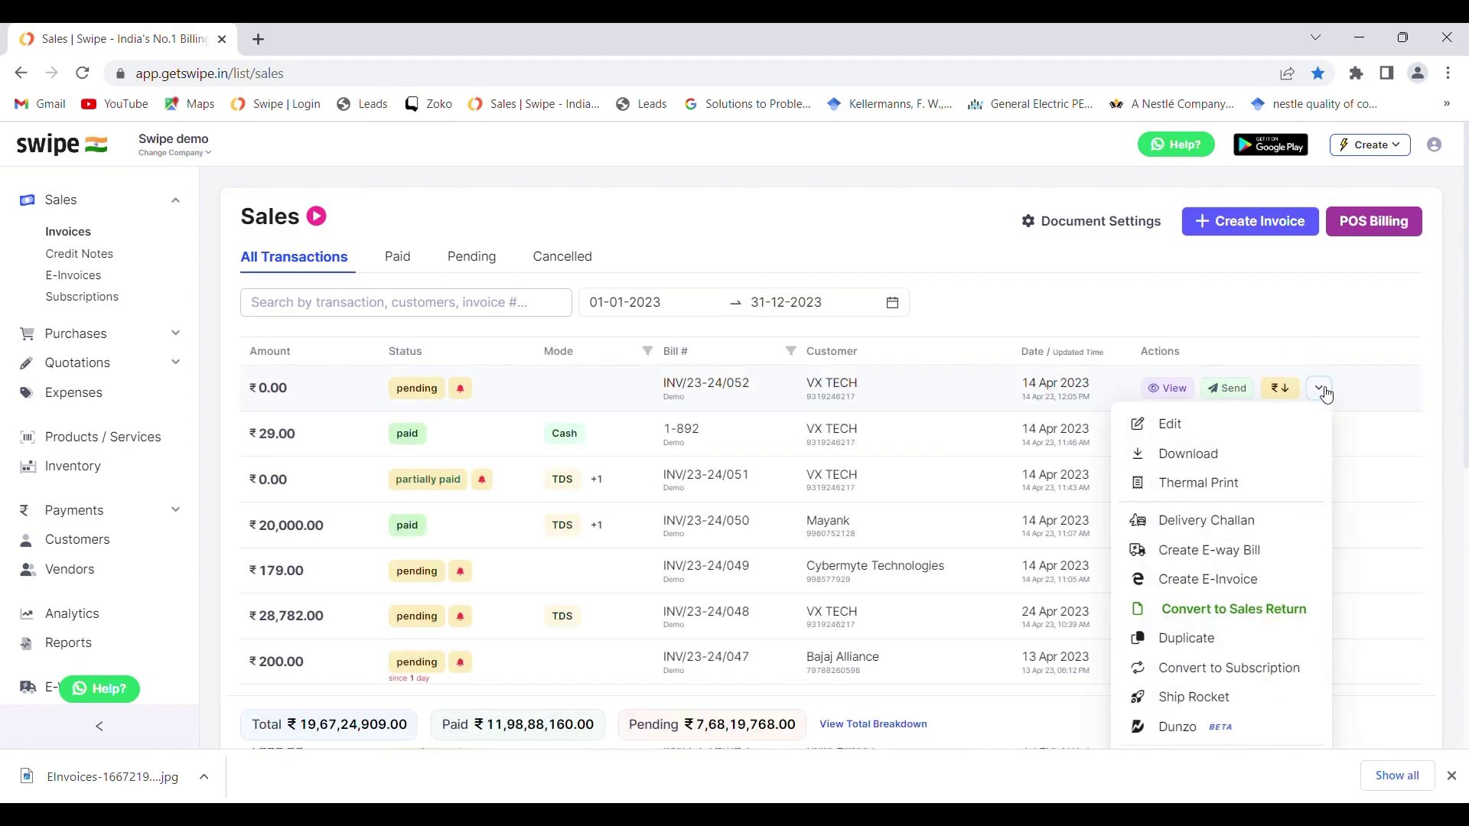
pyautogui.click(1211, 558)
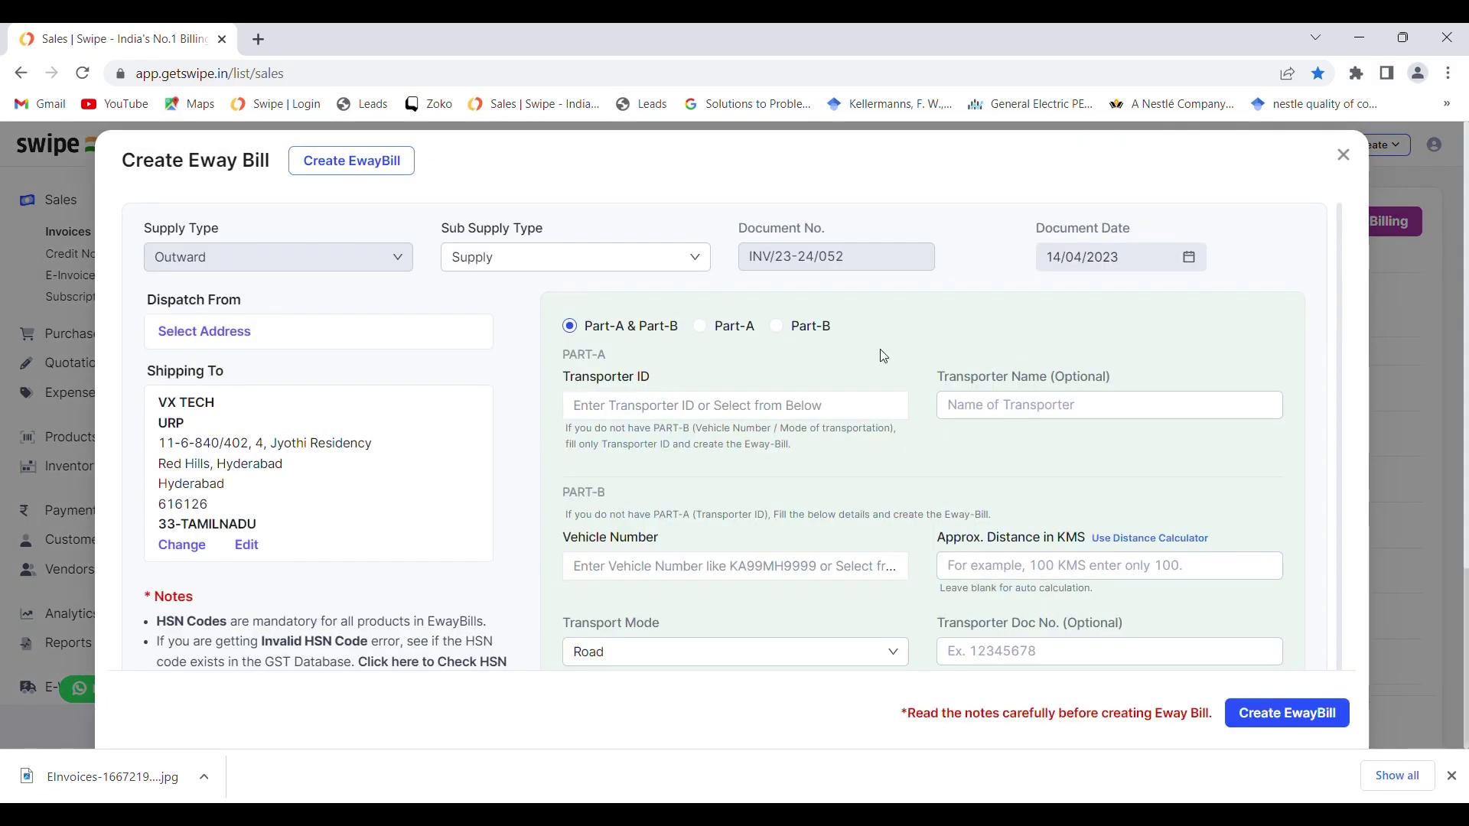
pyautogui.click(739, 326)
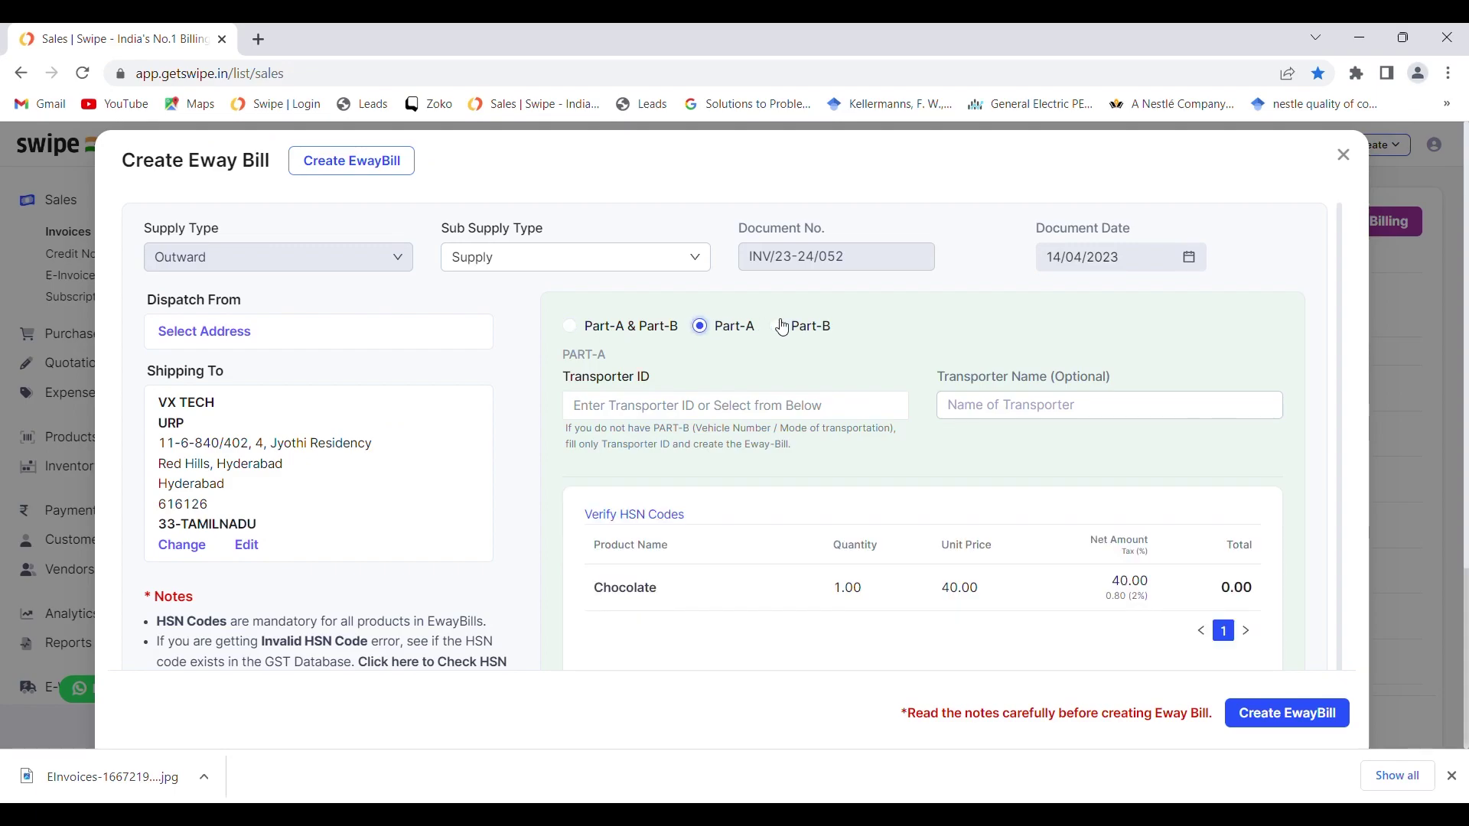
pyautogui.click(789, 328)
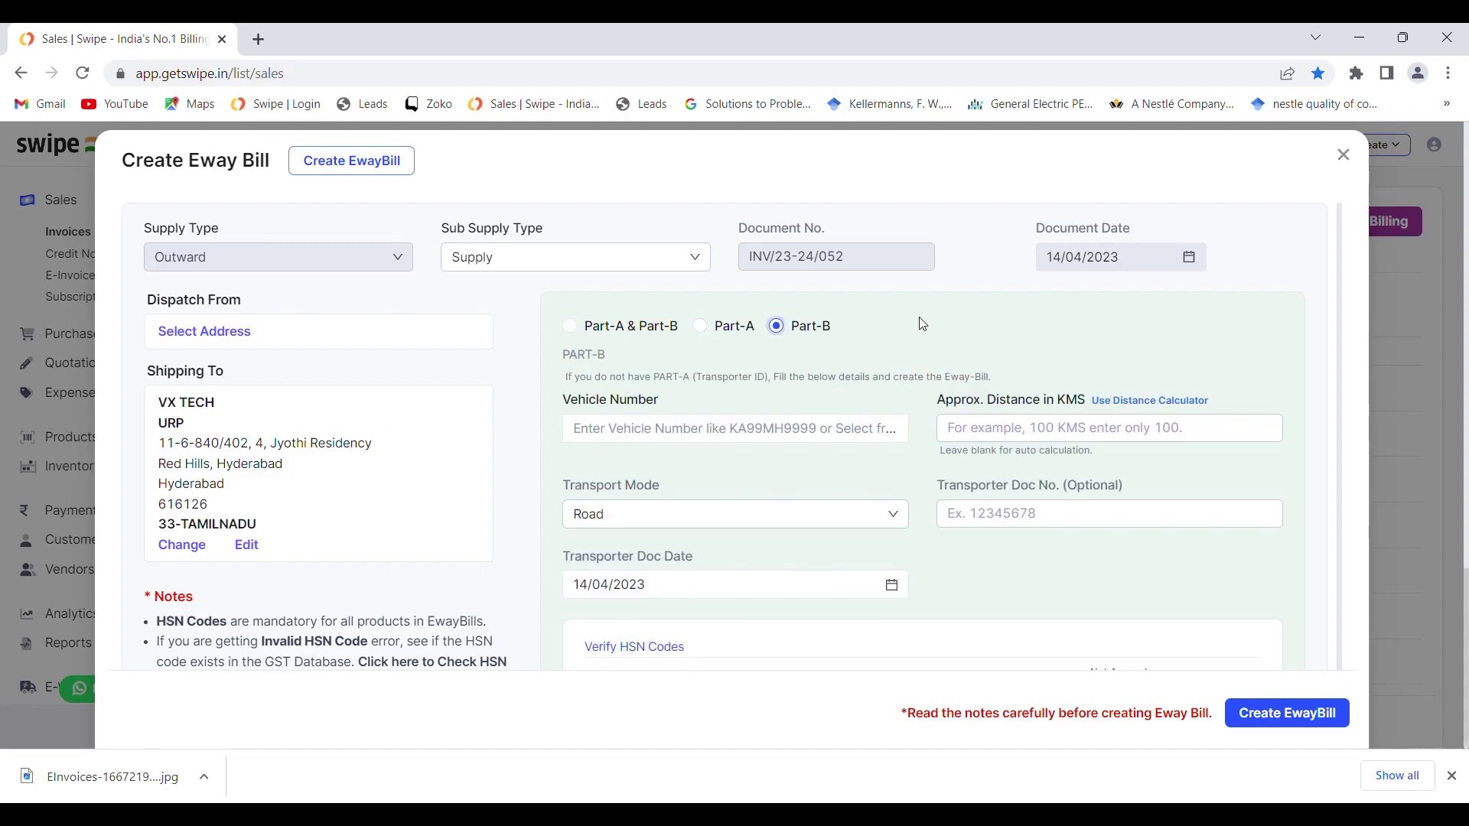
pyautogui.click(594, 337)
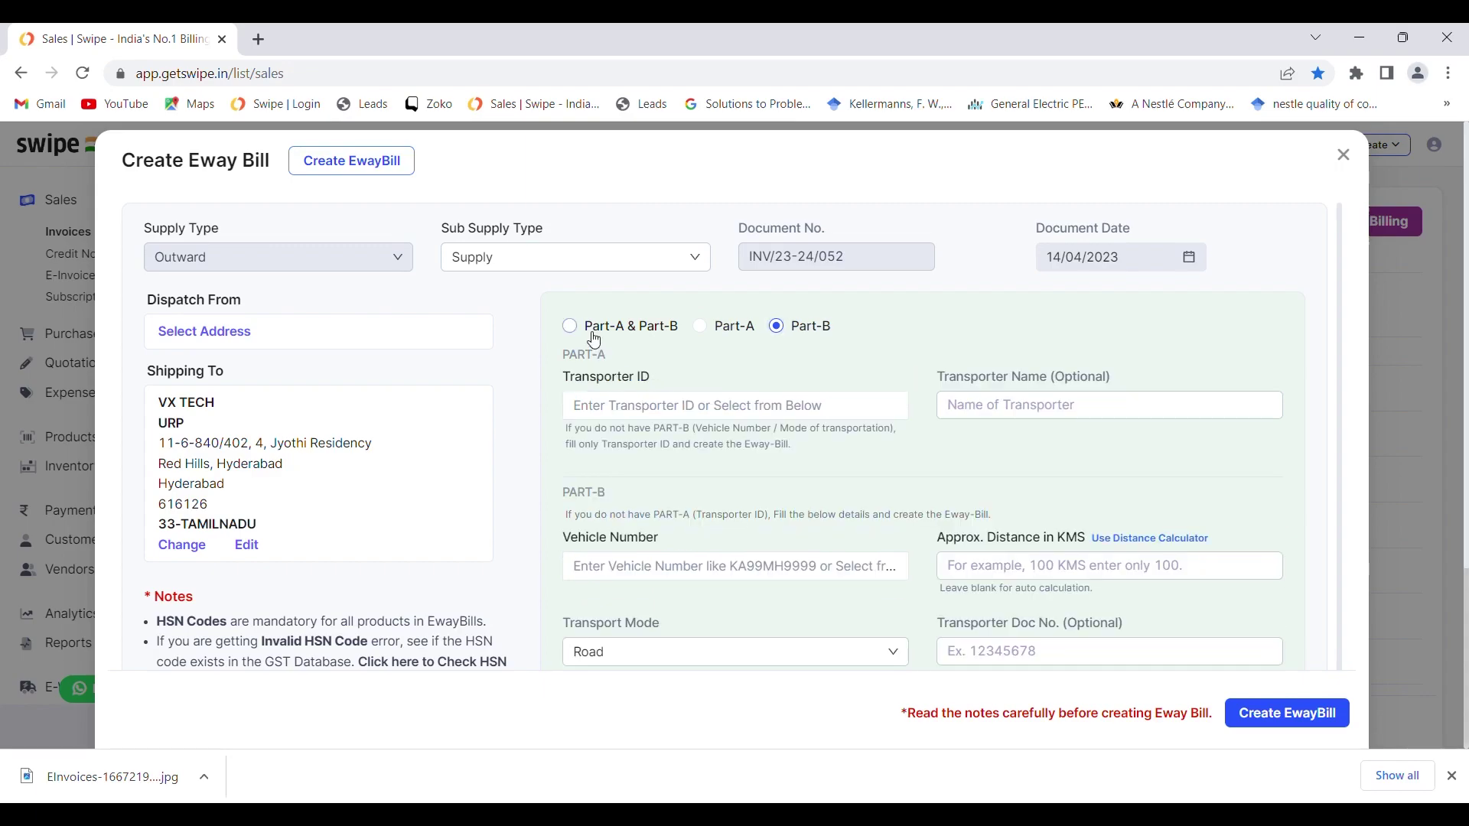
pyautogui.click(666, 404)
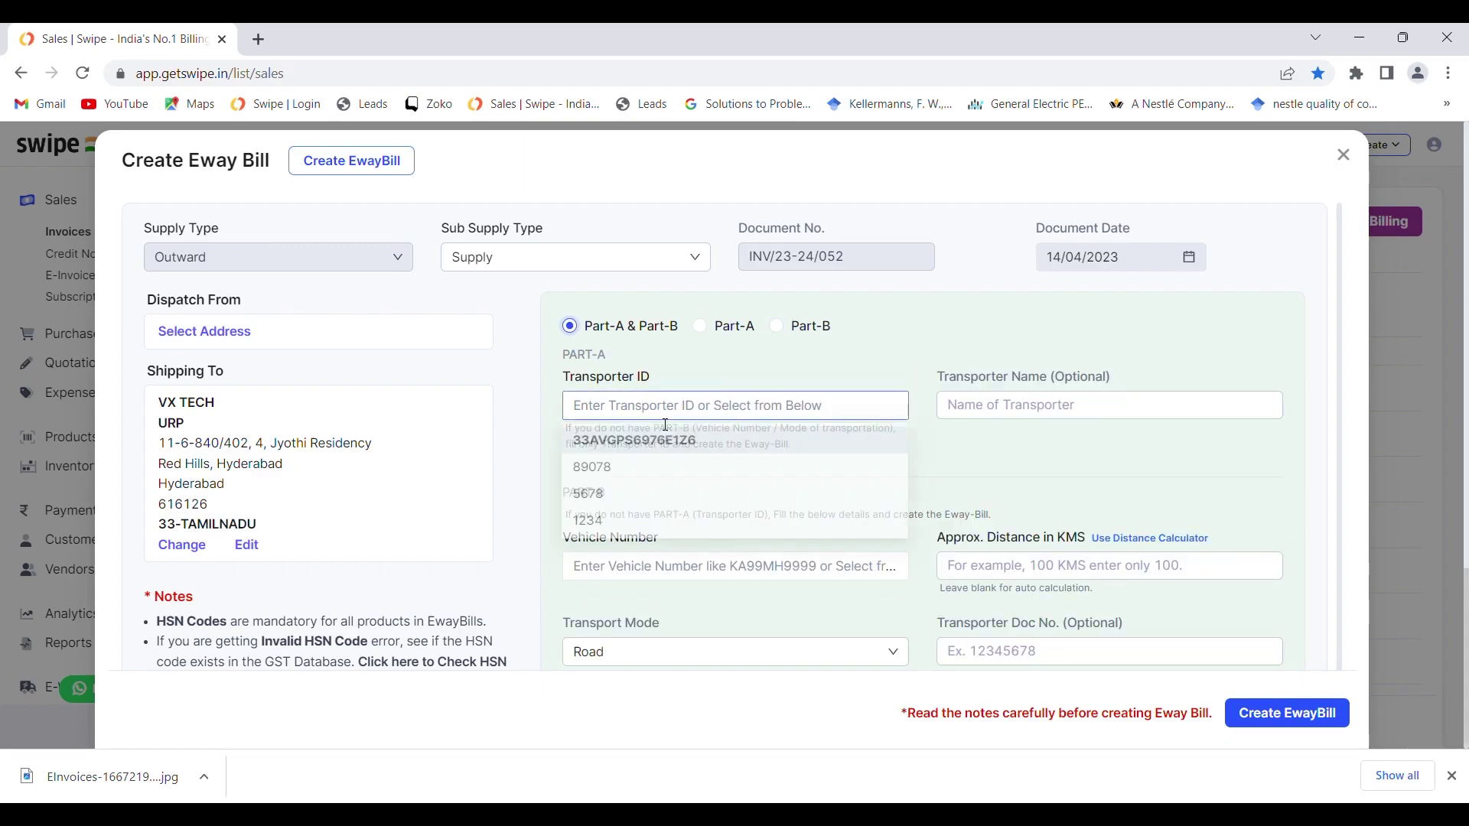
pyautogui.click(708, 448)
pyautogui.click(979, 447)
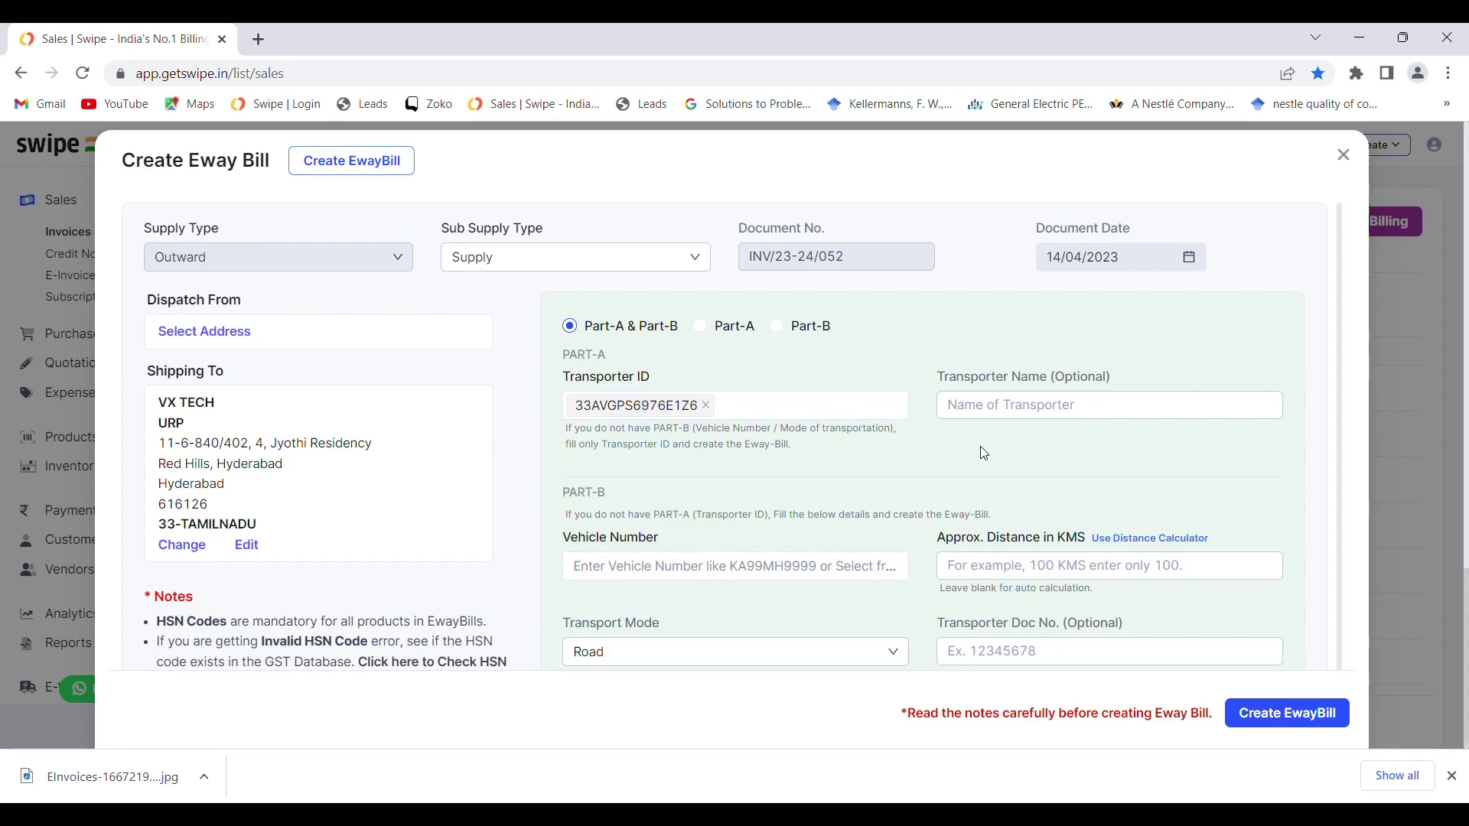
pyautogui.click(746, 568)
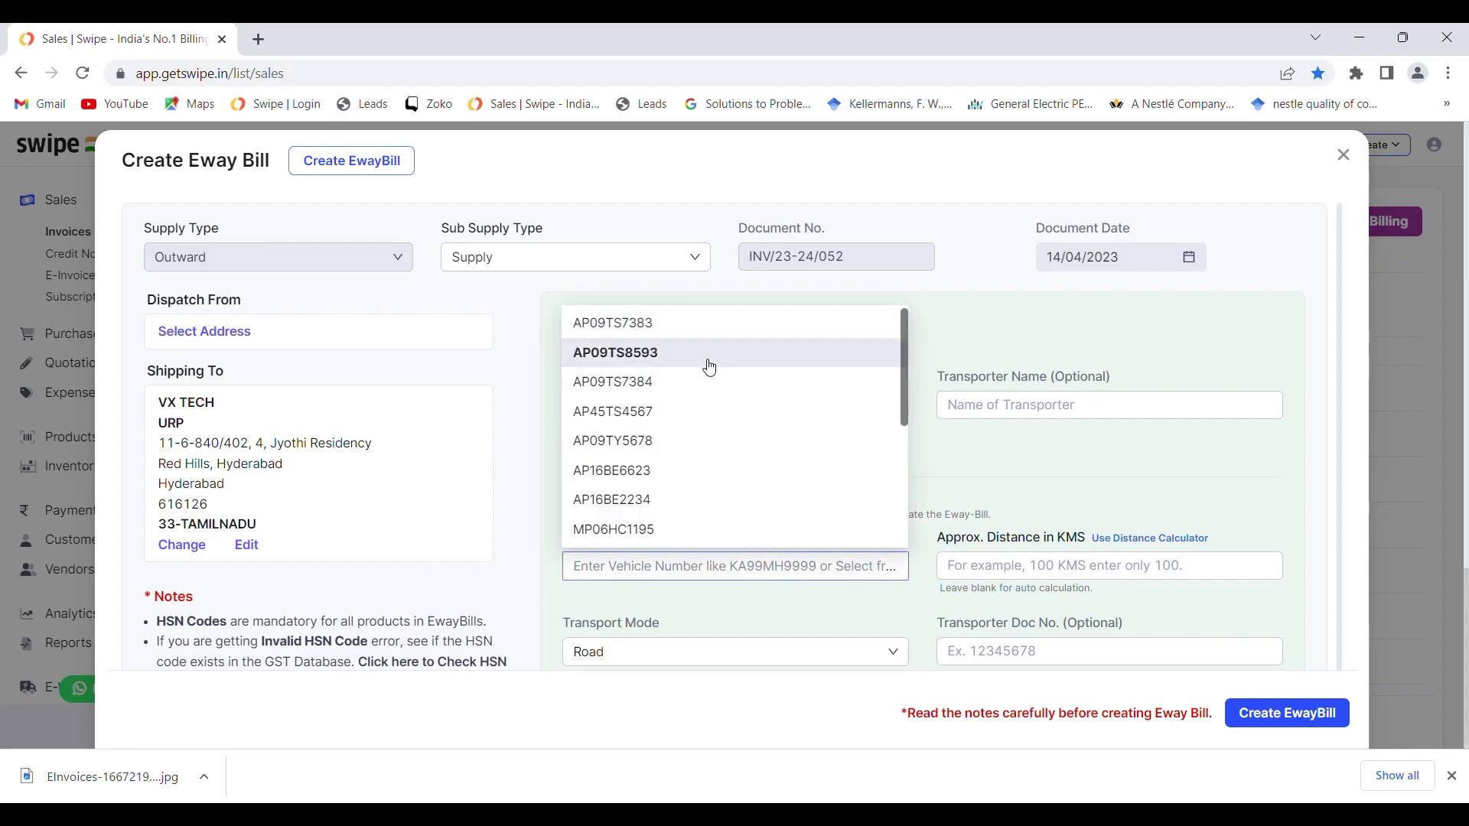
pyautogui.click(709, 368)
pyautogui.click(1174, 480)
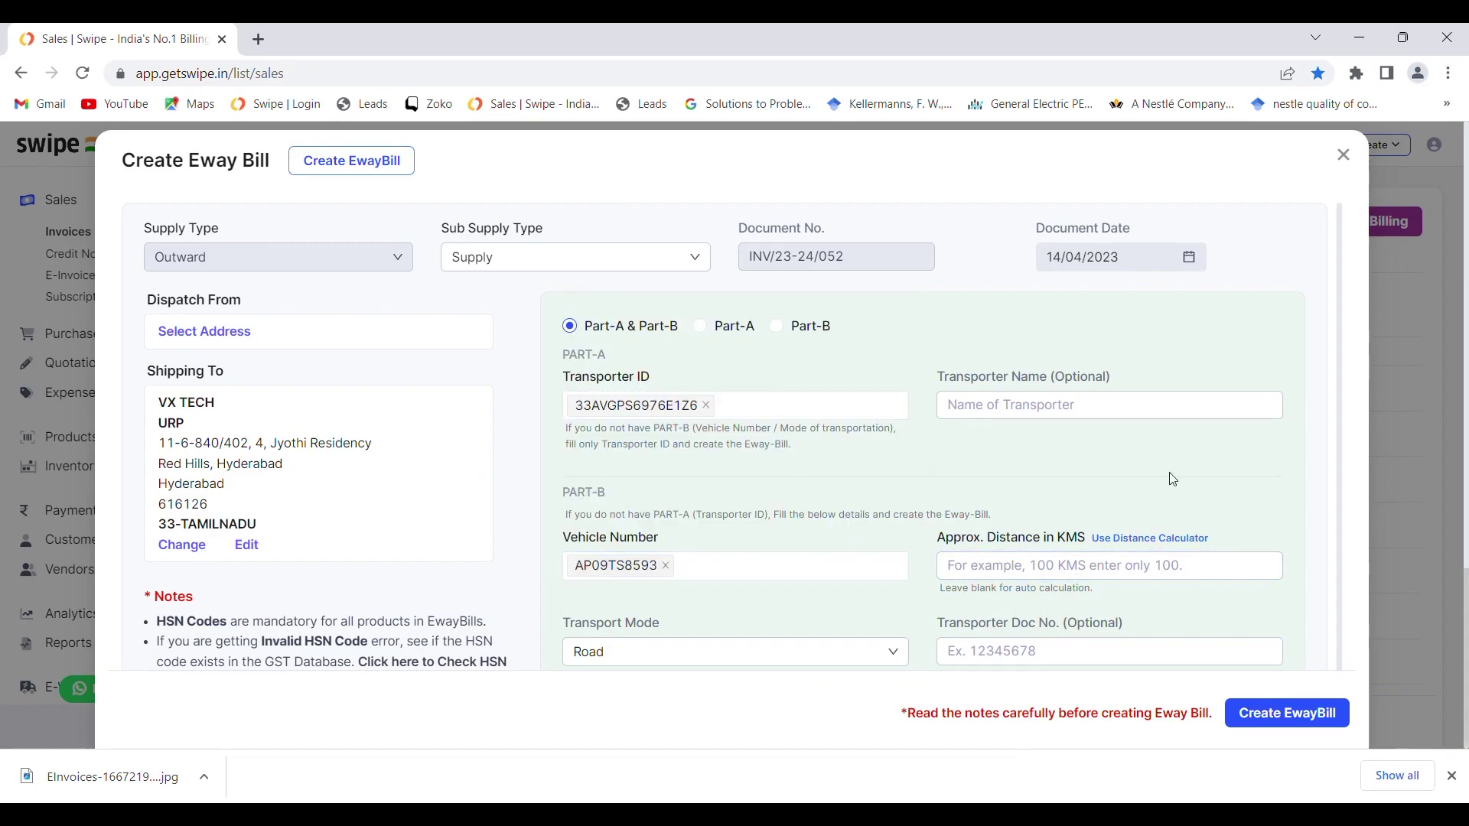
pyautogui.click(1083, 567)
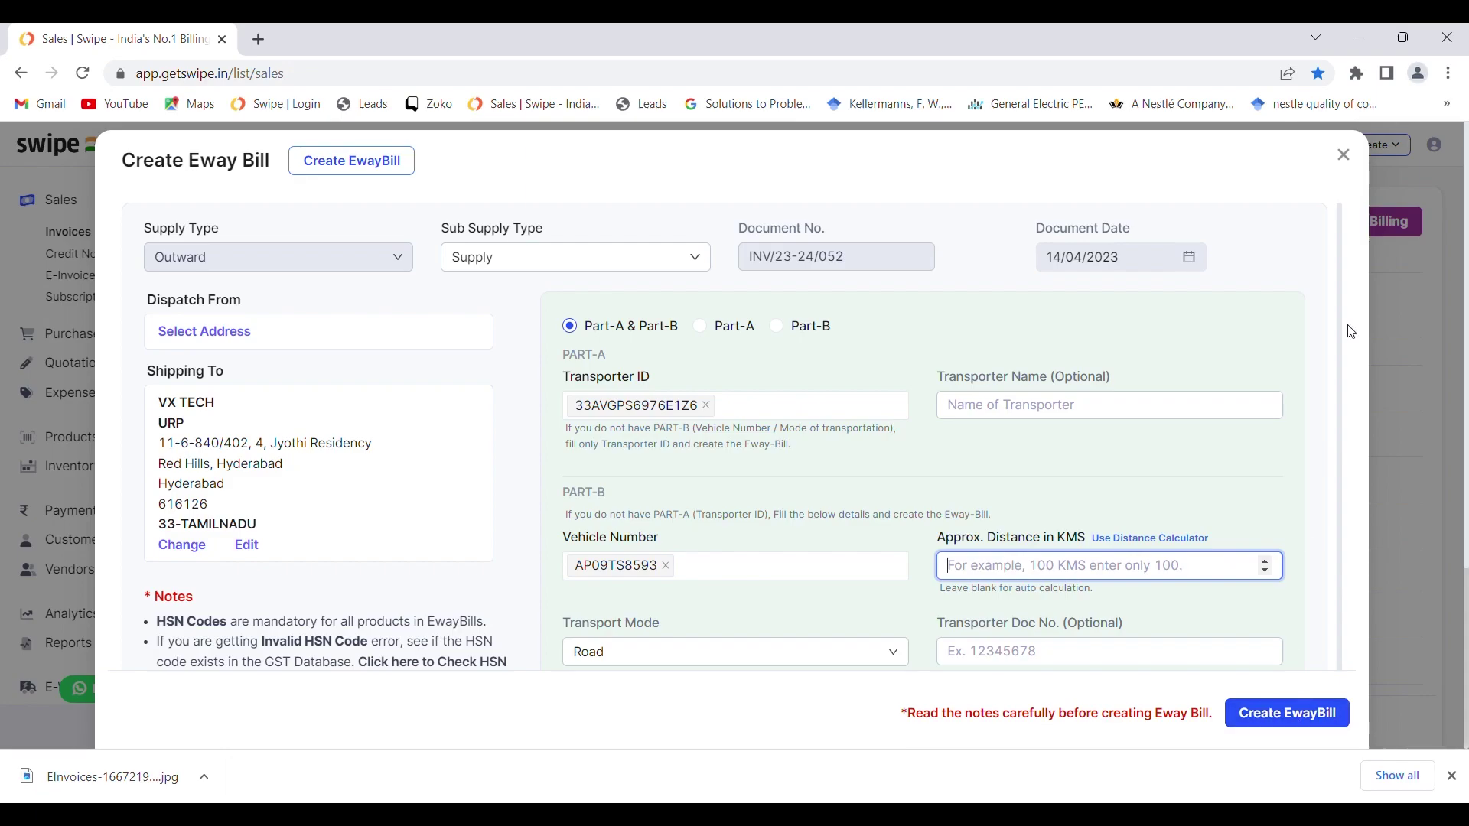
pyautogui.click(1344, 155)
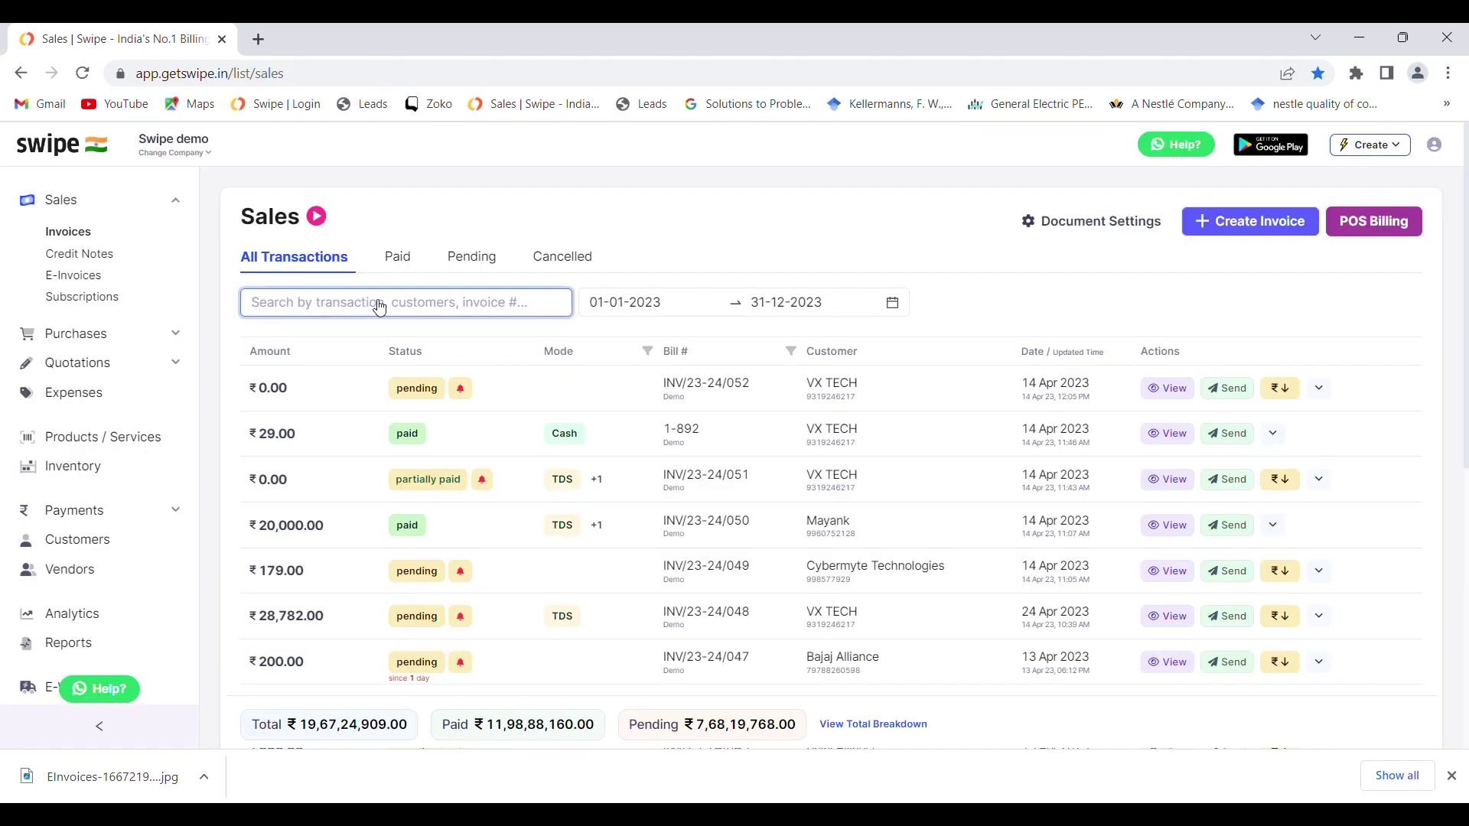
# Open the E-way Bills list and preview the top ₹2,000.00 e-way bill's PDF.
pyautogui.scroll(-2, 85, 567)
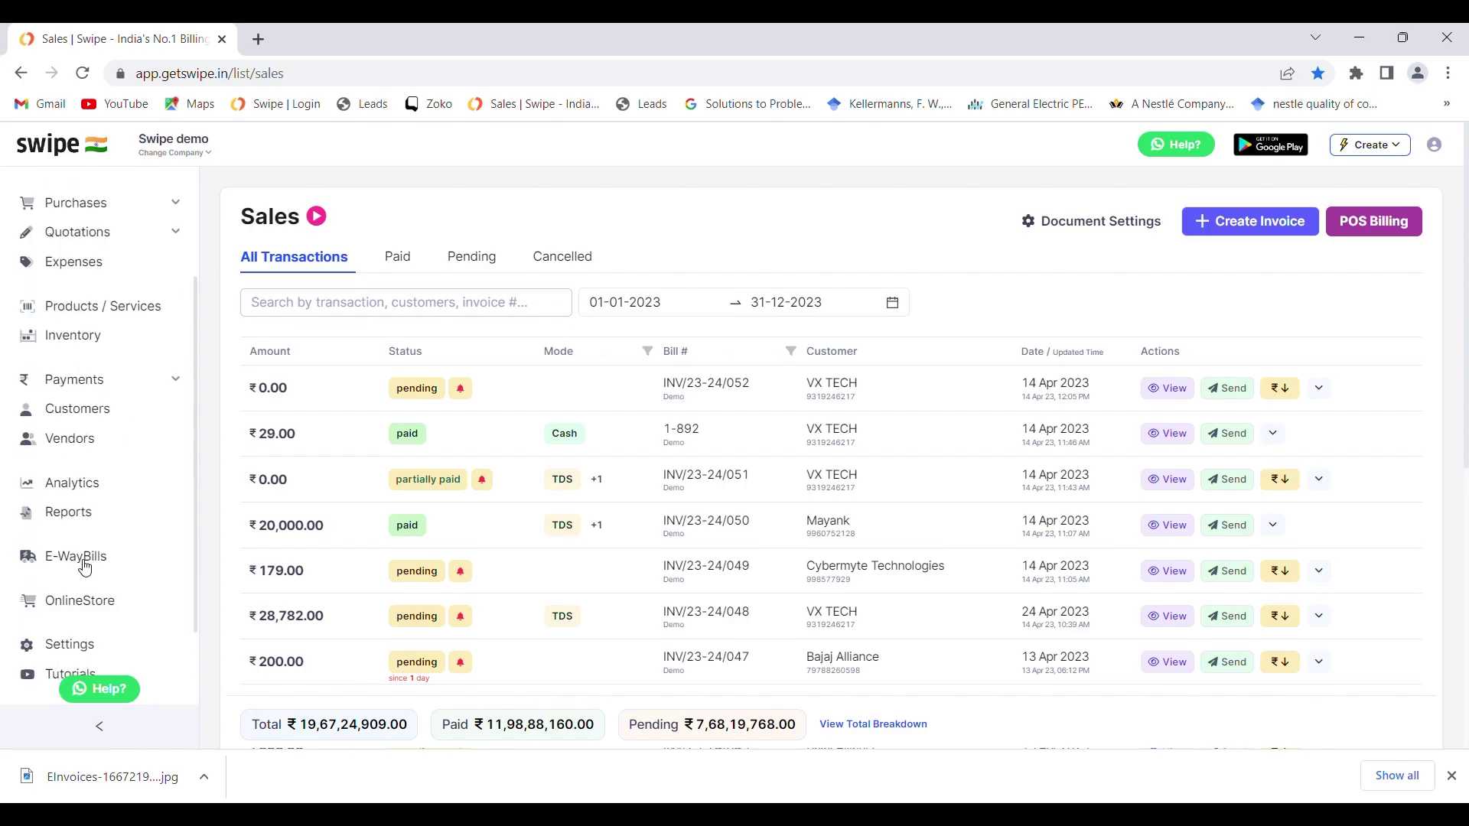
pyautogui.click(85, 554)
pyautogui.scroll(-1, 81, 562)
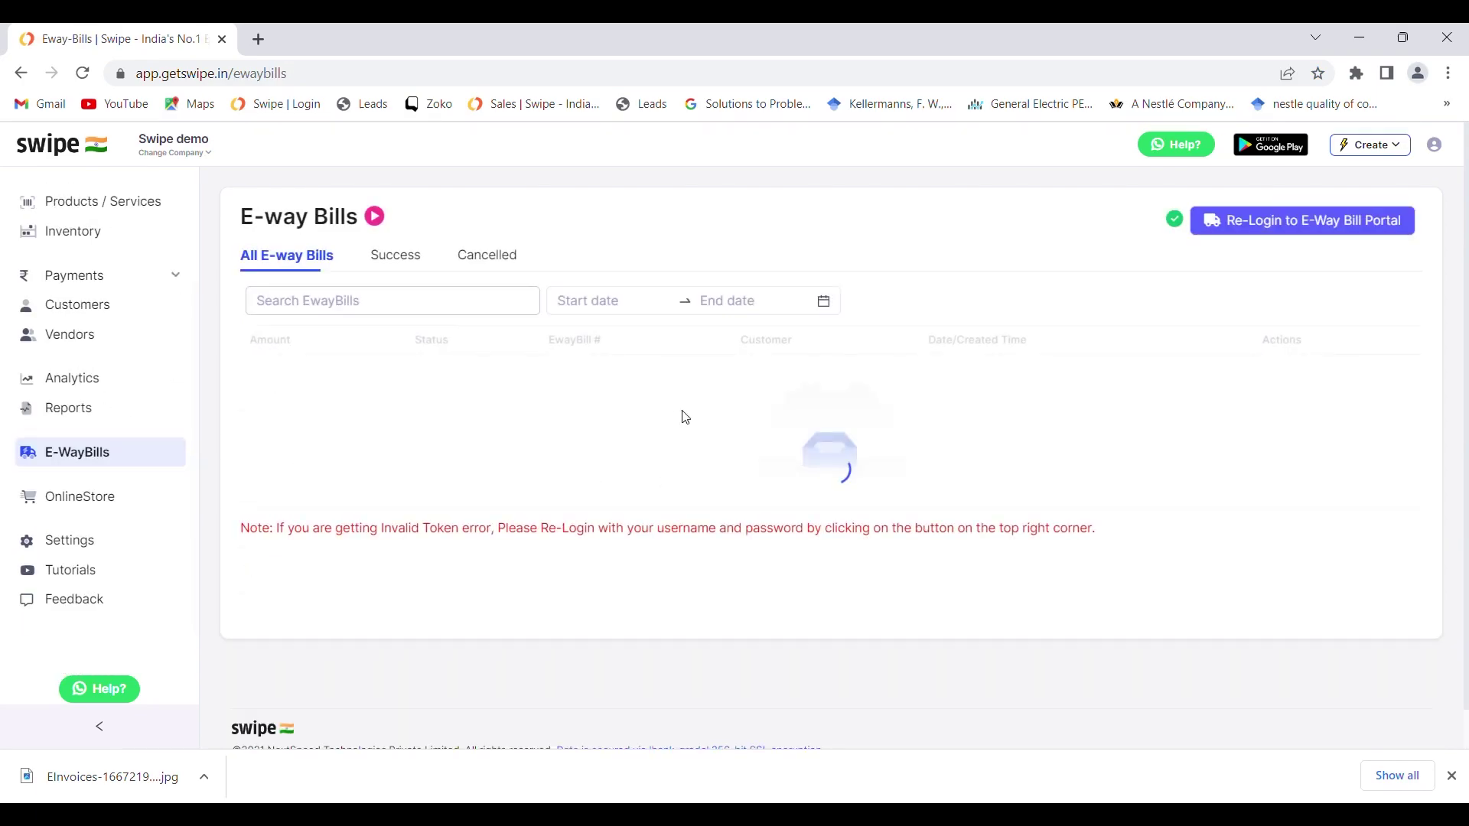
pyautogui.click(1126, 377)
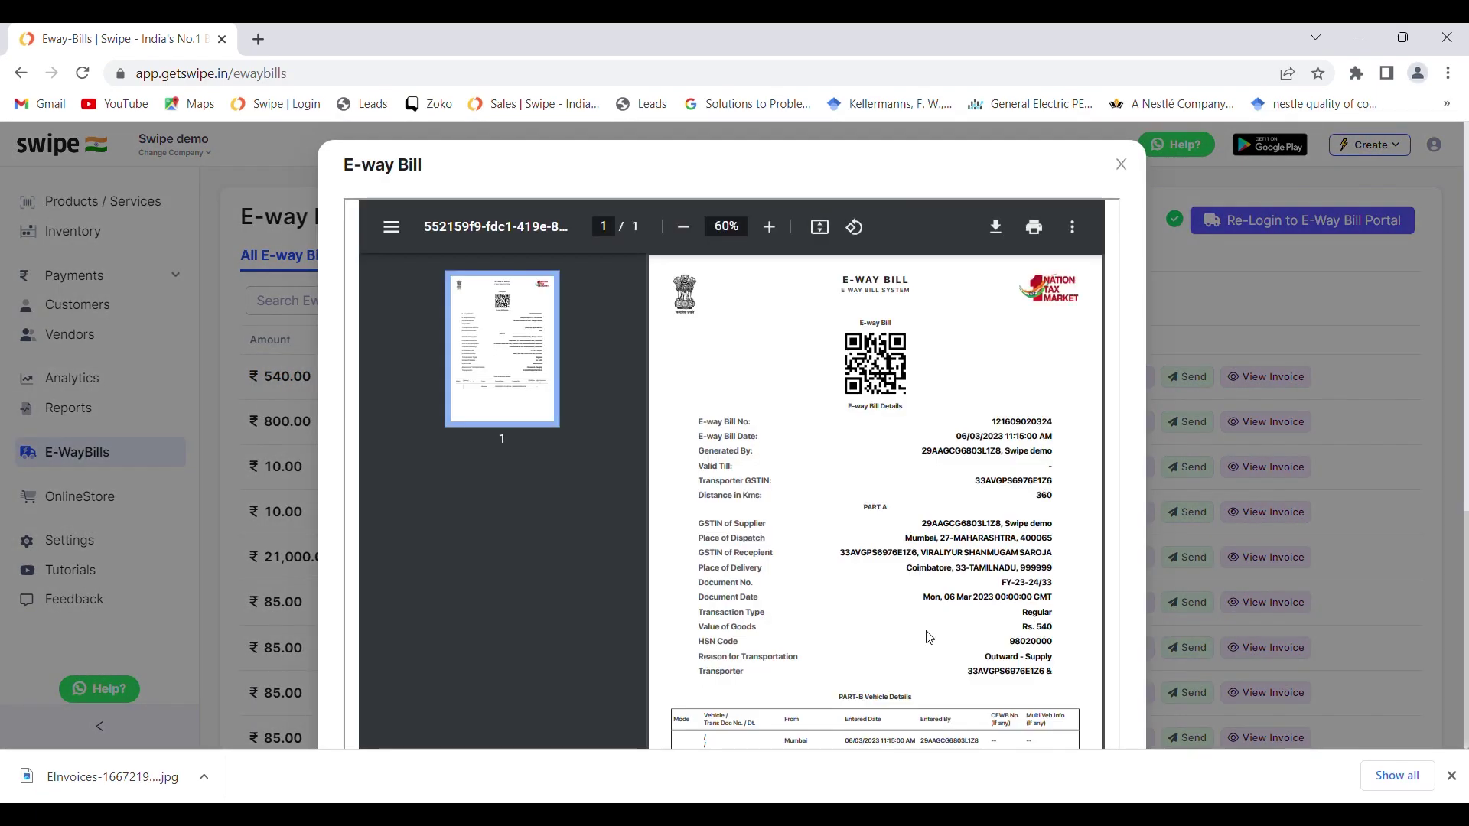
pyautogui.scroll(-2, 929, 637)
pyautogui.scroll(2, 929, 637)
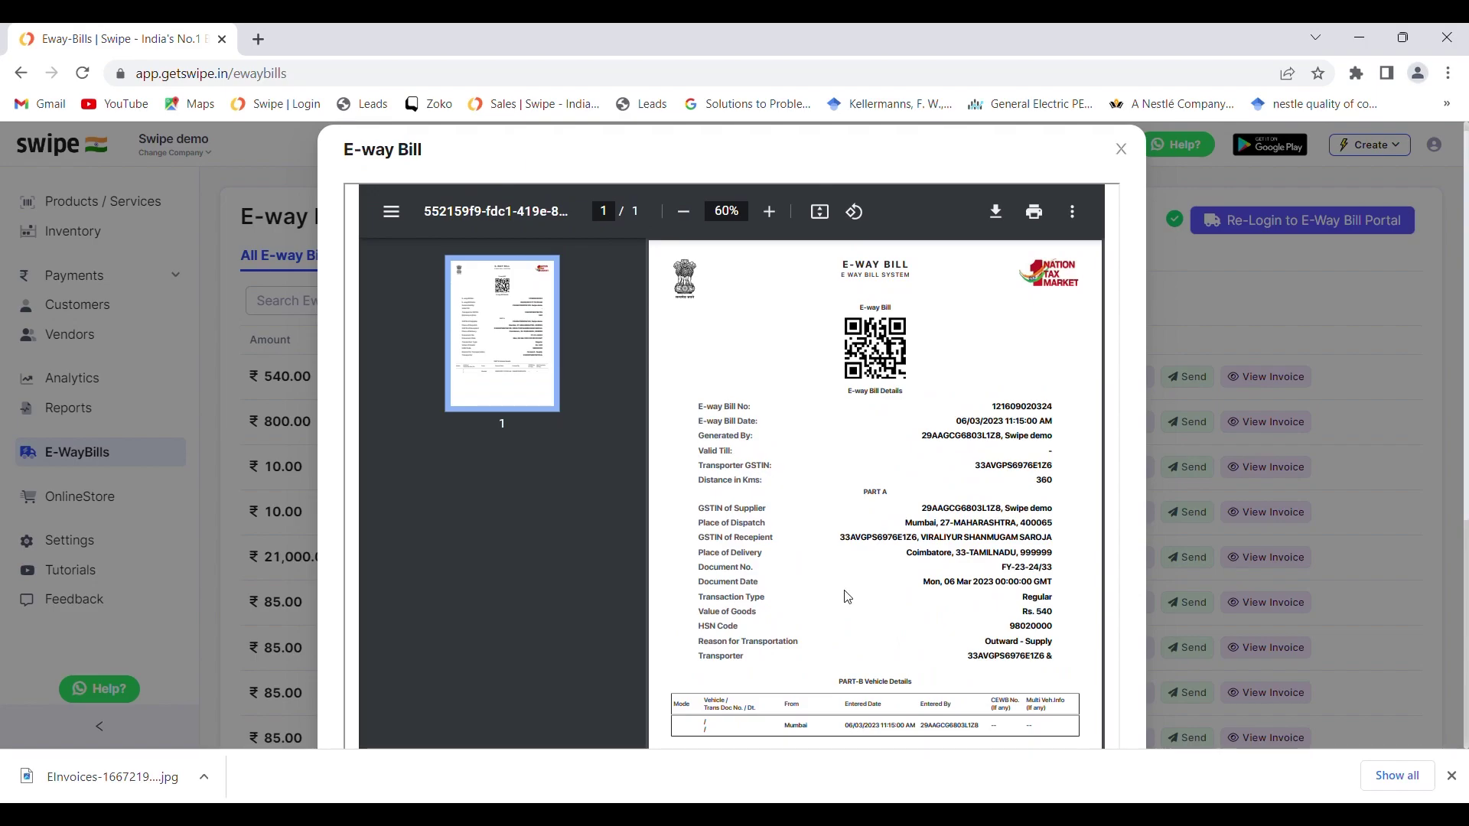
pyautogui.scroll(-2, 848, 596)
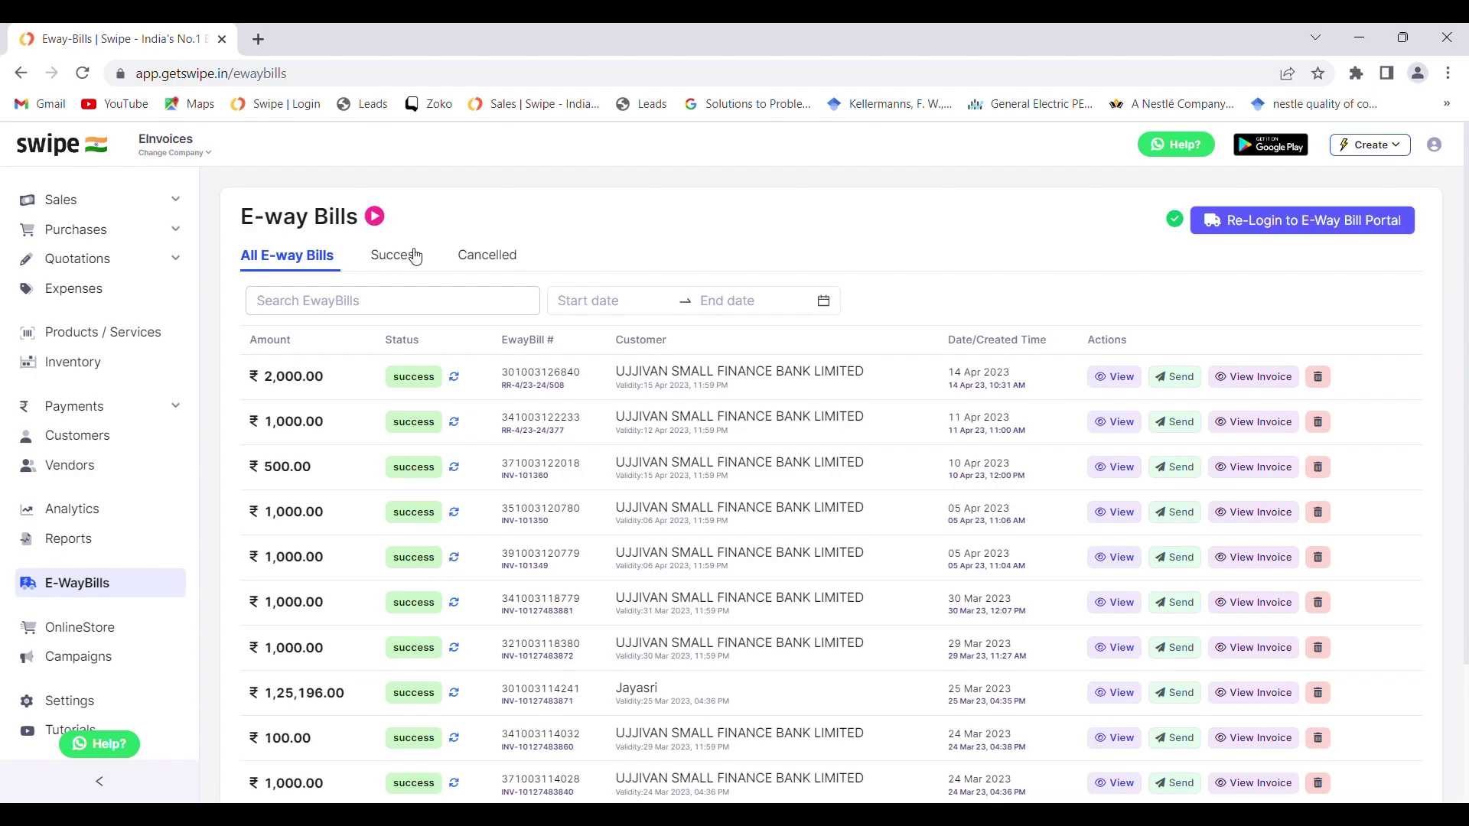
# Open E-Invoices from Sales and show the Re-Login to E-Invoicing Portal connection steps.
pyautogui.click(68, 205)
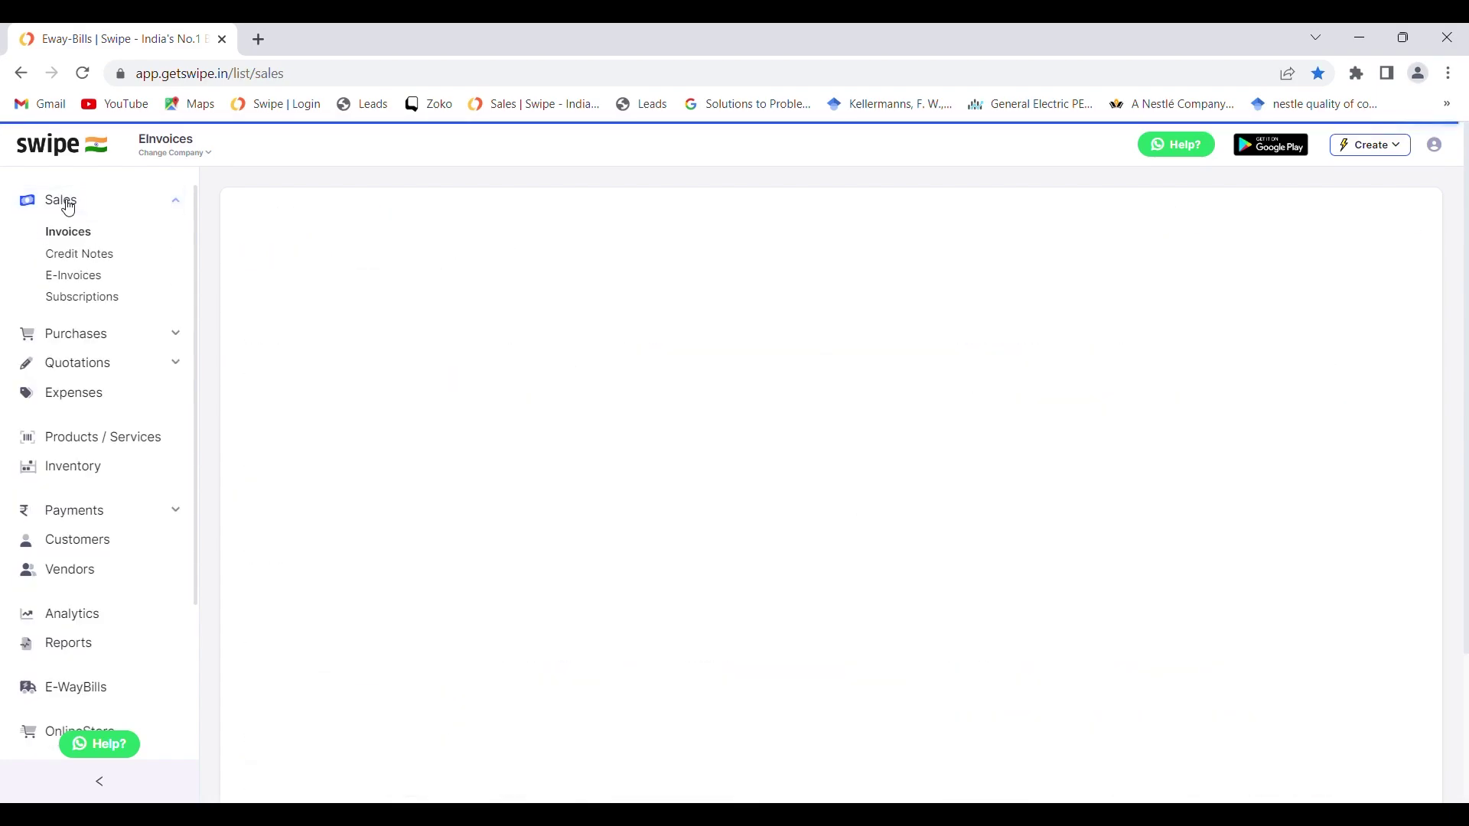
pyautogui.click(88, 278)
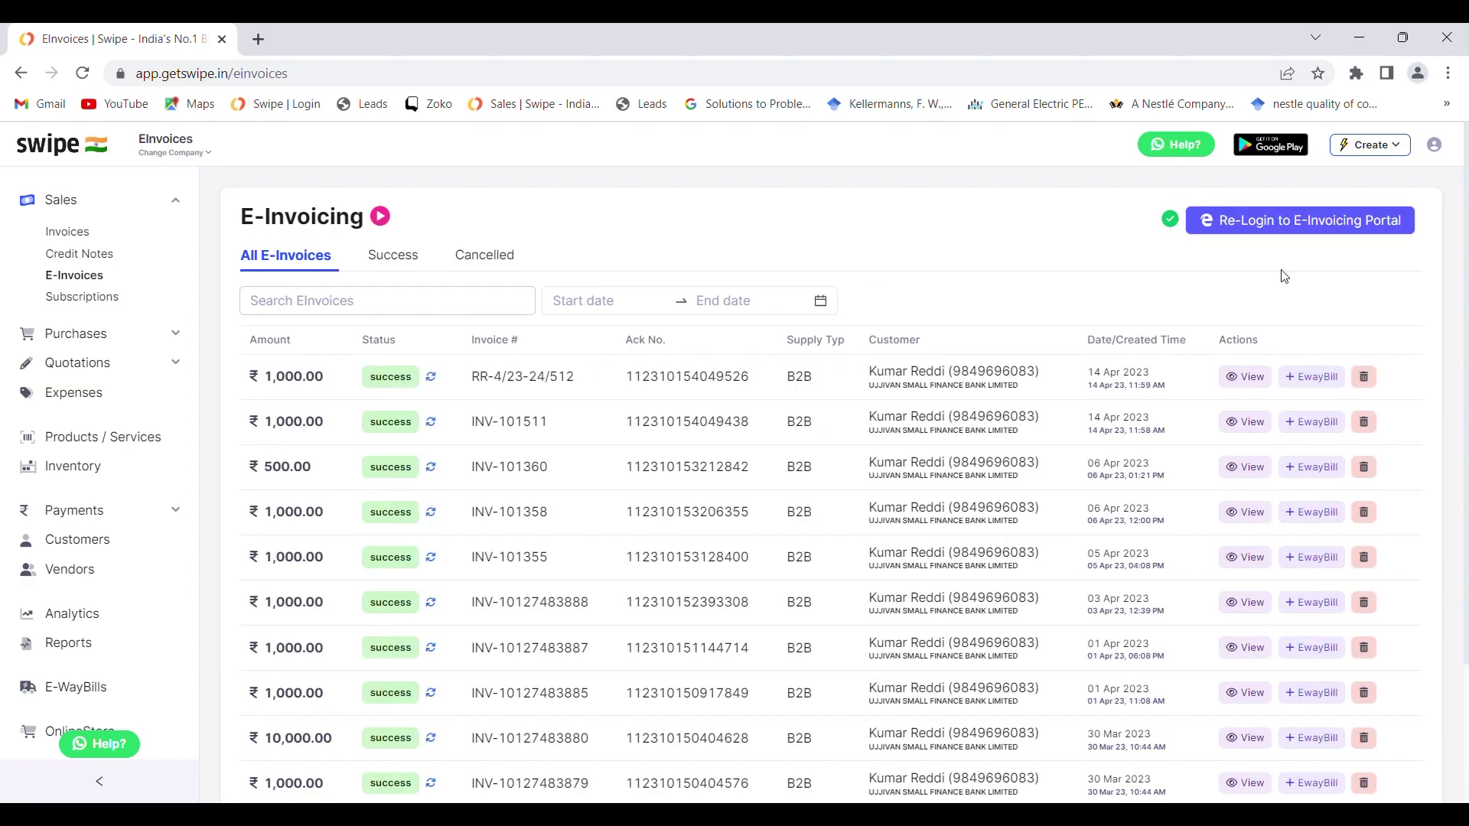
pyautogui.click(1333, 226)
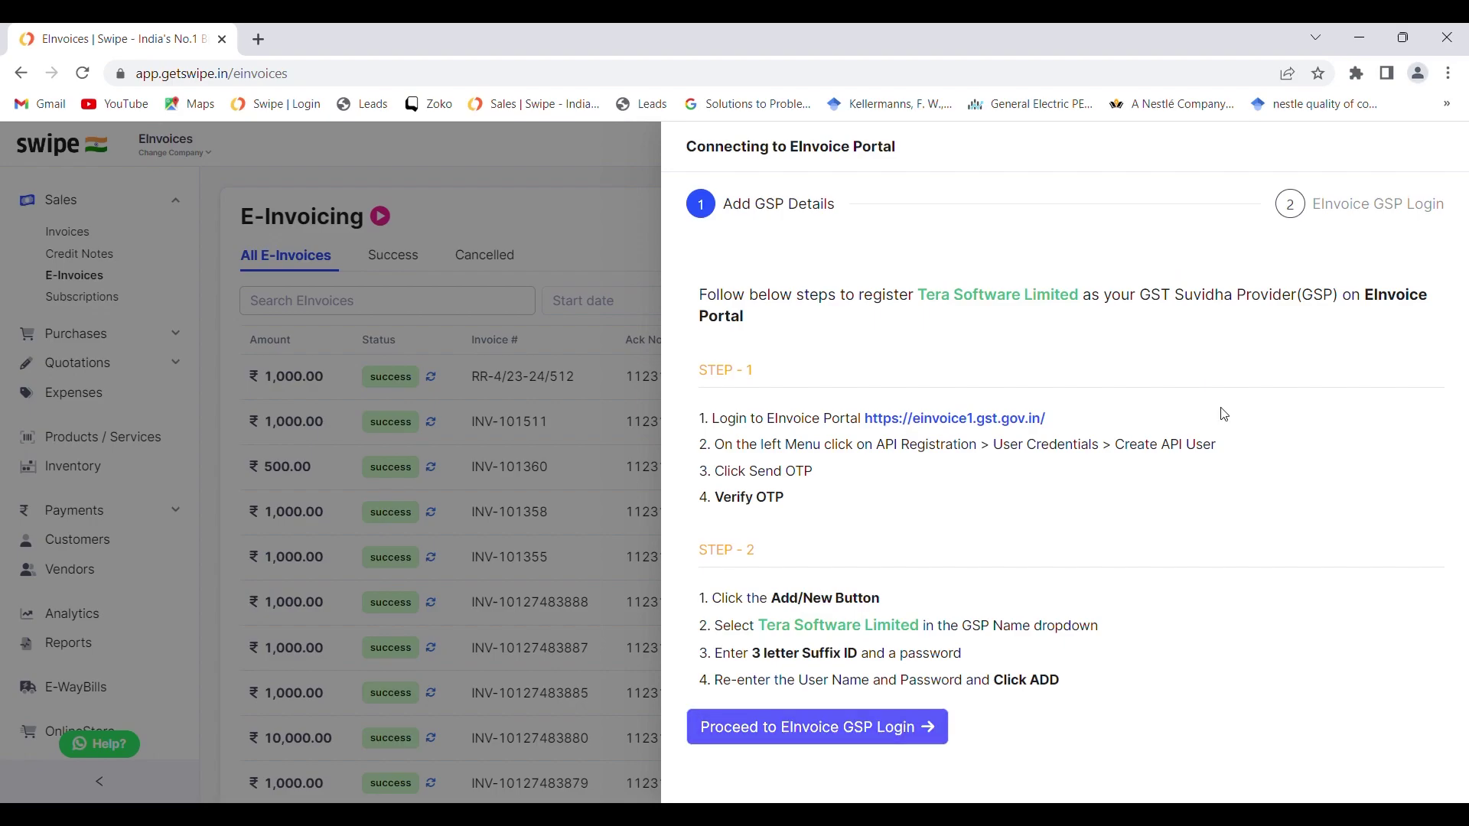
# Close the portal steps, start then abandon an e-invoice for RR-4/23-24/510, and return to E-Invoices.
pyautogui.click(592, 182)
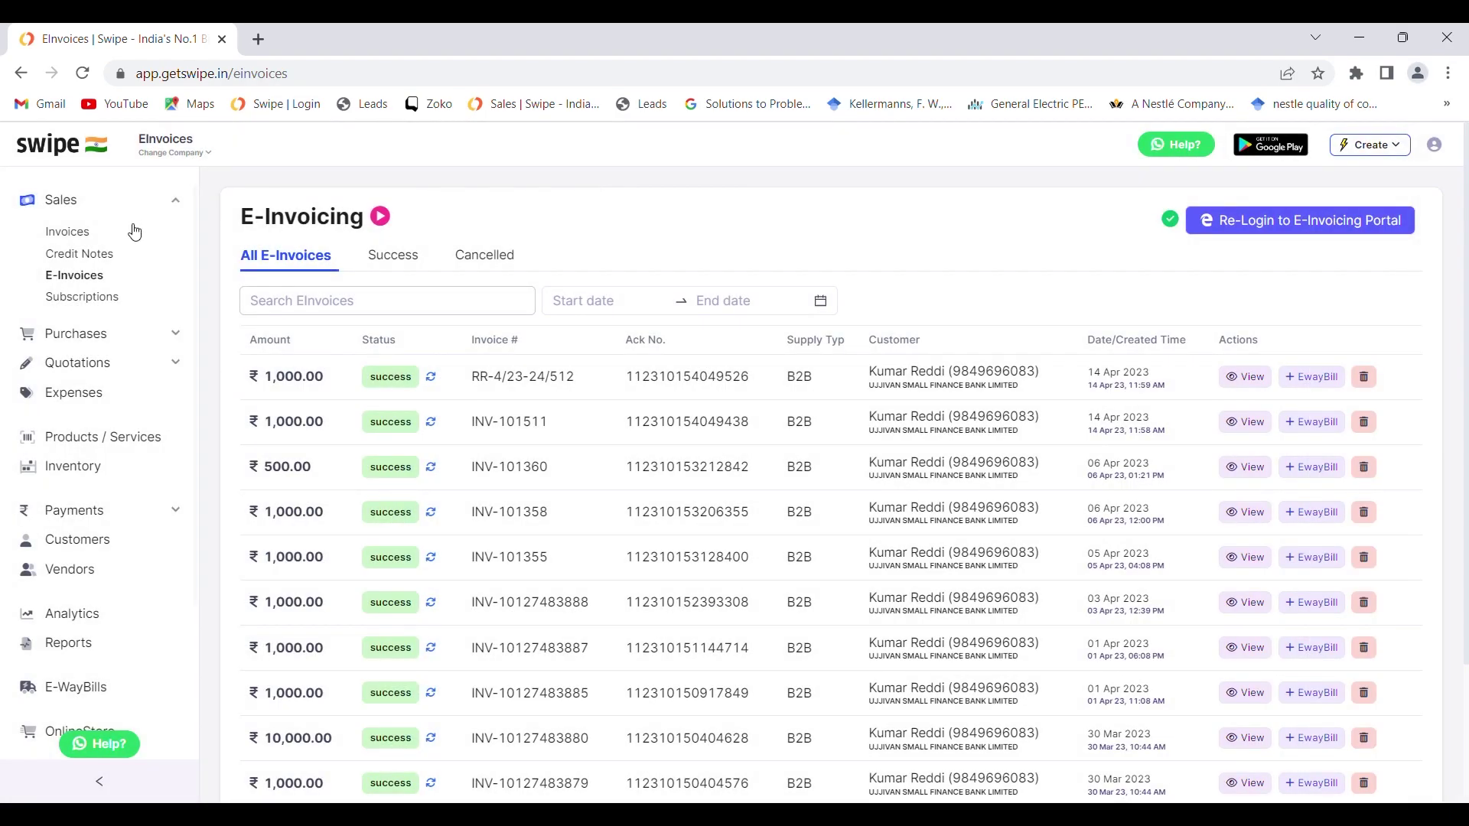
pyautogui.click(75, 234)
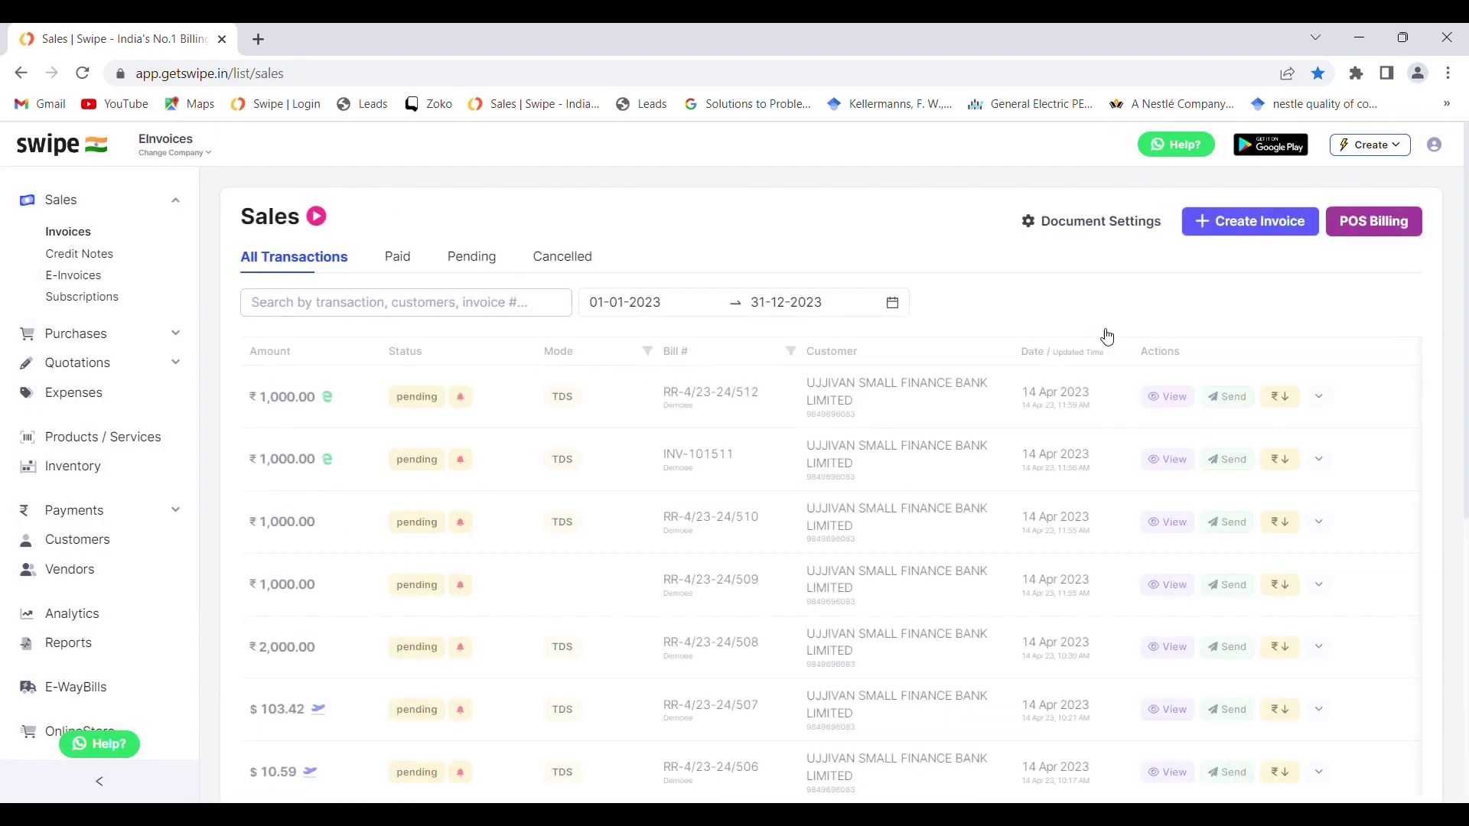
pyautogui.click(1321, 526)
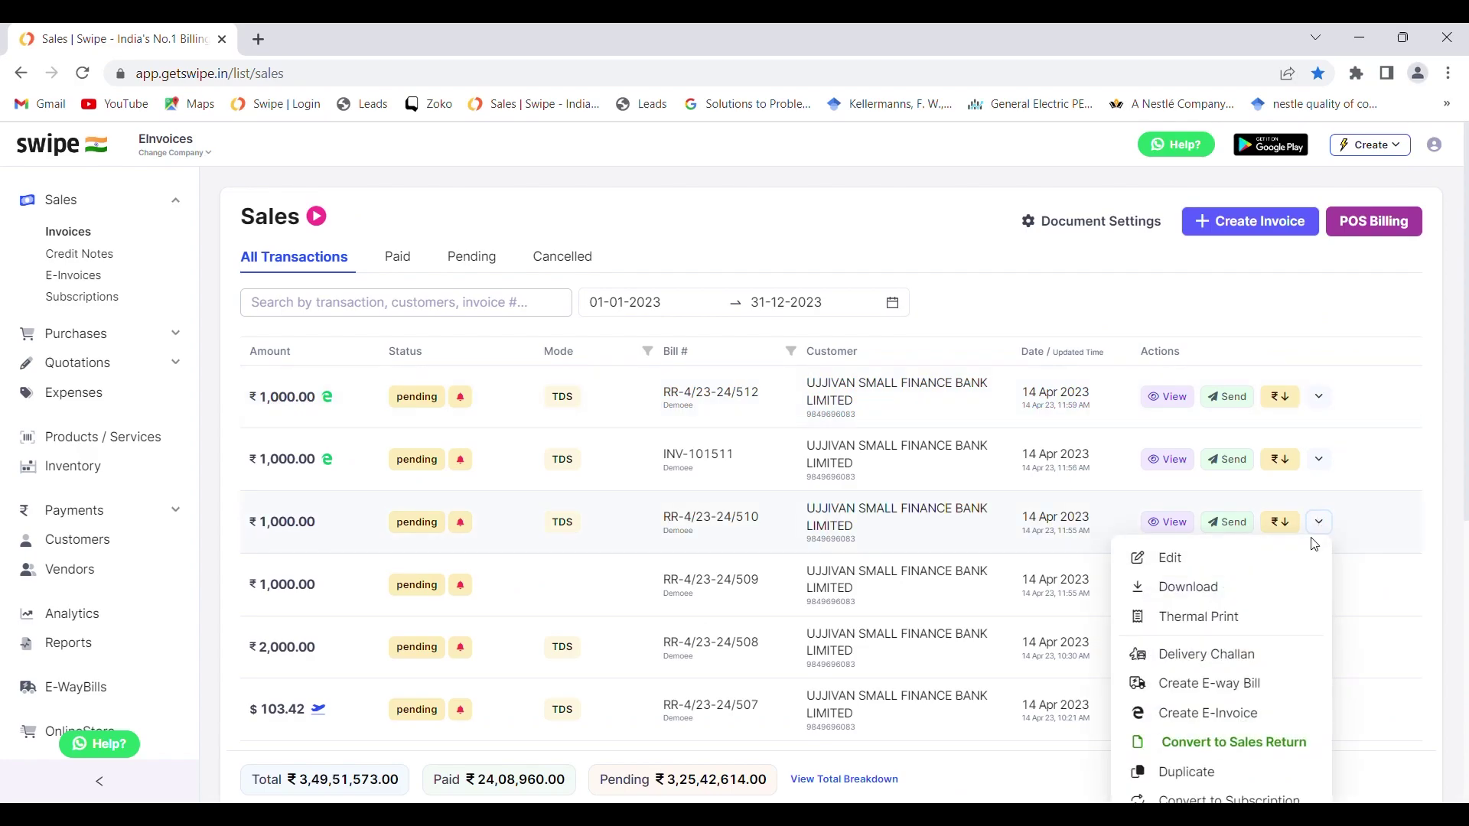
pyautogui.click(1209, 715)
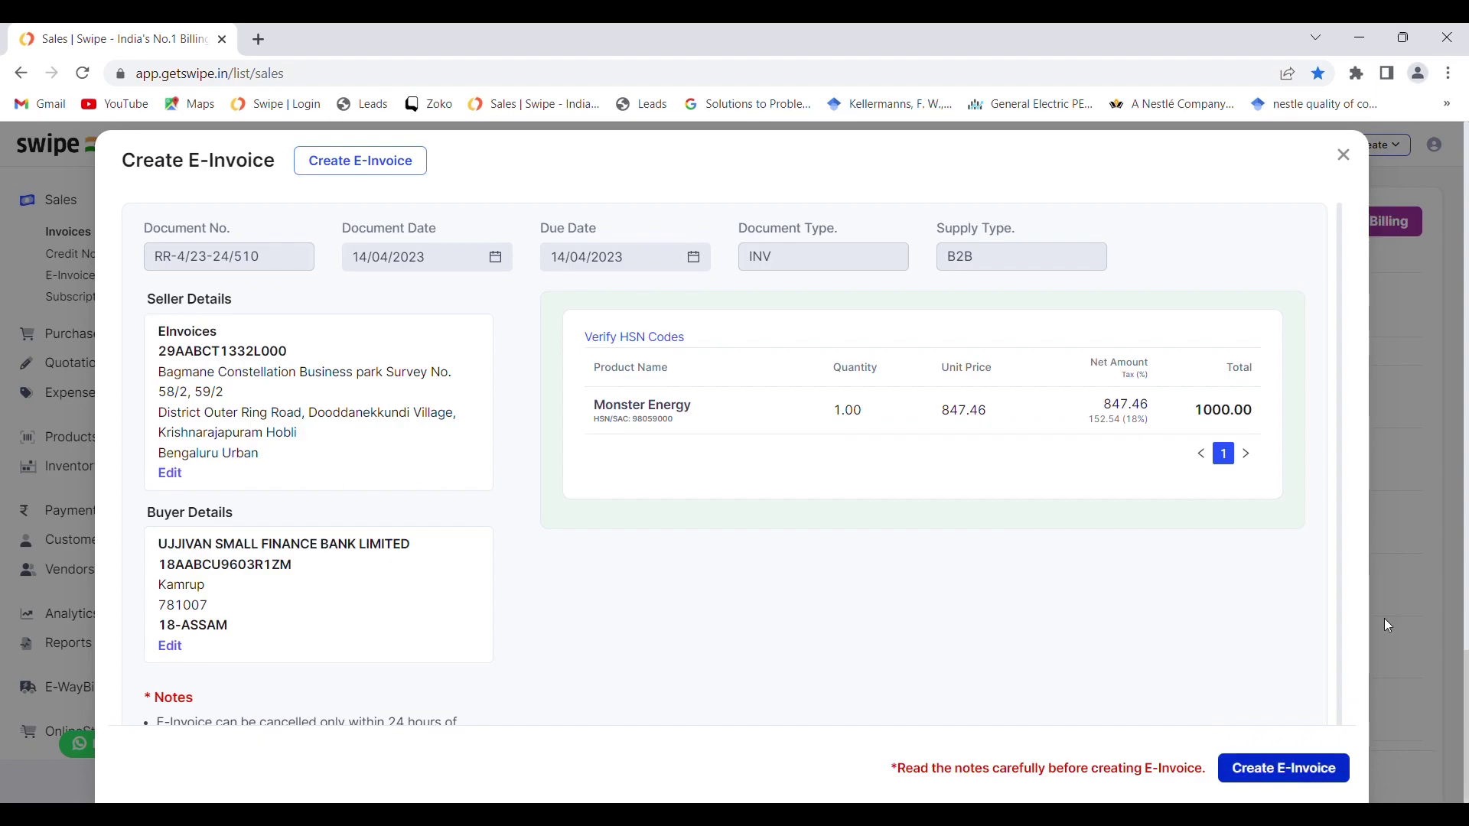
pyautogui.click(1344, 154)
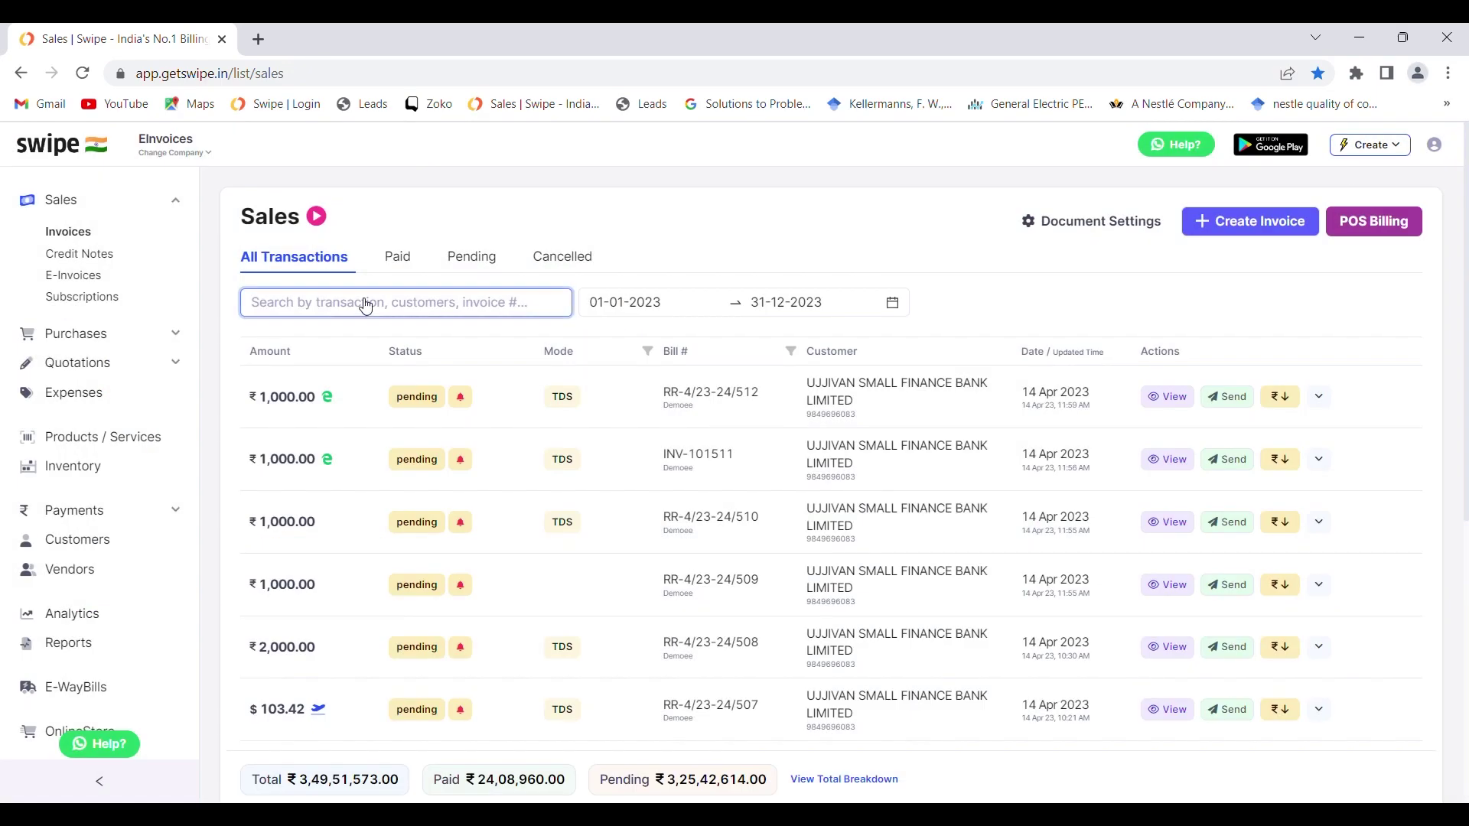
pyautogui.click(69, 275)
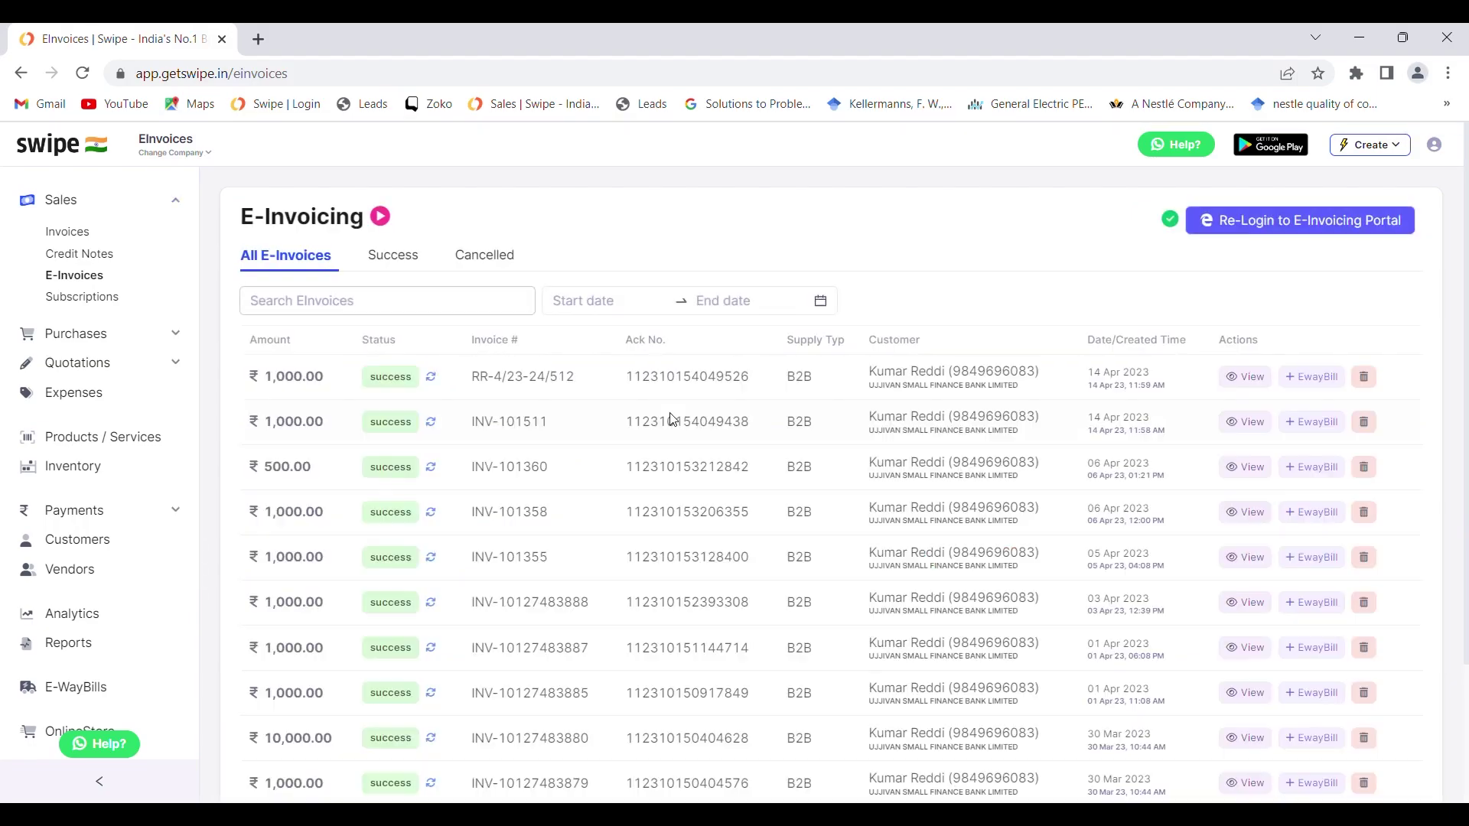
# Preview the top e-invoice, RR-4/23-24/512, then close the preview.
pyautogui.click(1252, 377)
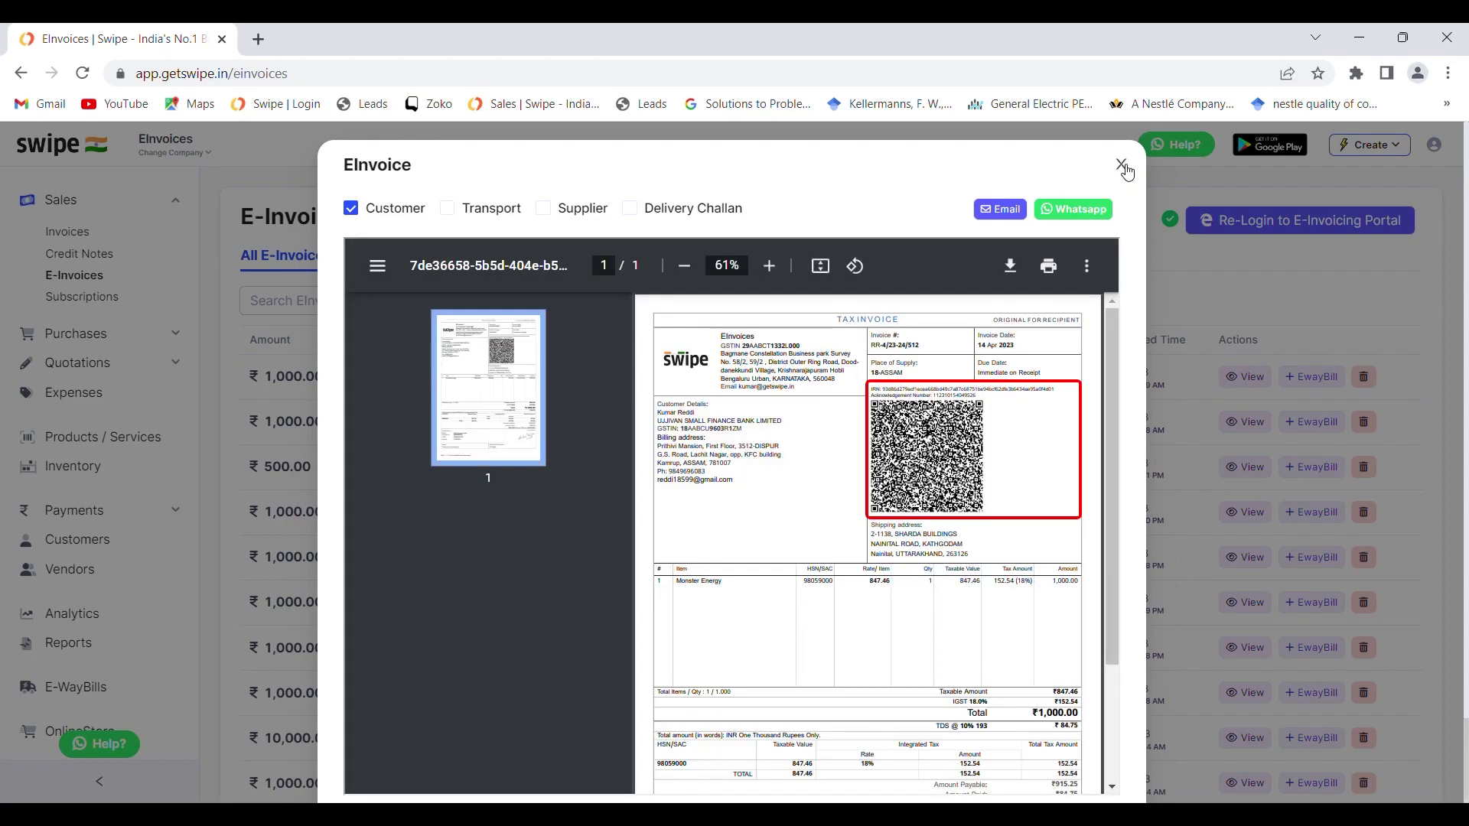
pyautogui.click(1122, 166)
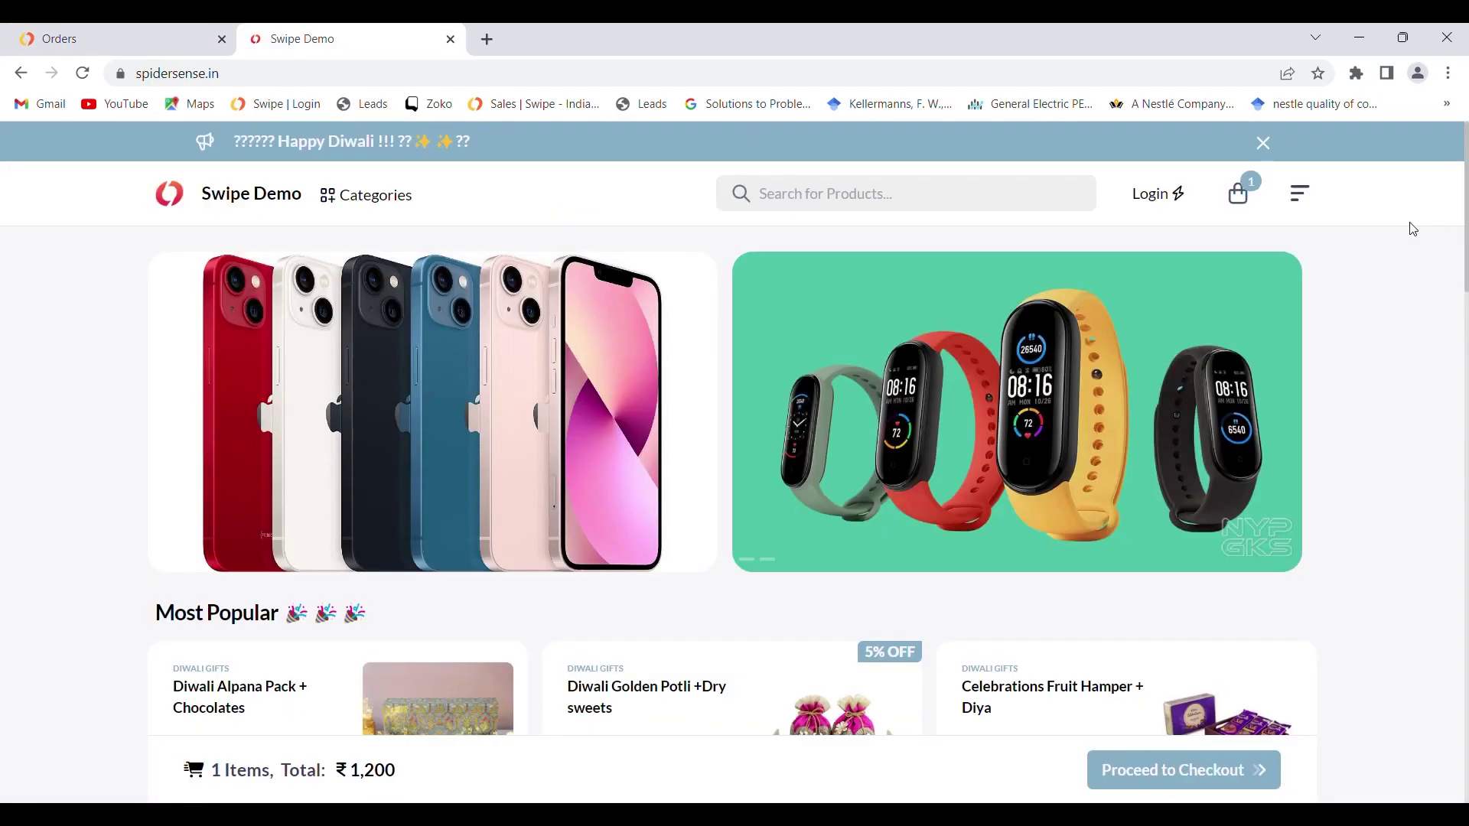
# In the store tab, raise Diwali Alpana Pack to 2 and add one Diwali Golden Potli.
pyautogui.hotkey('ctrl', 'Tab')
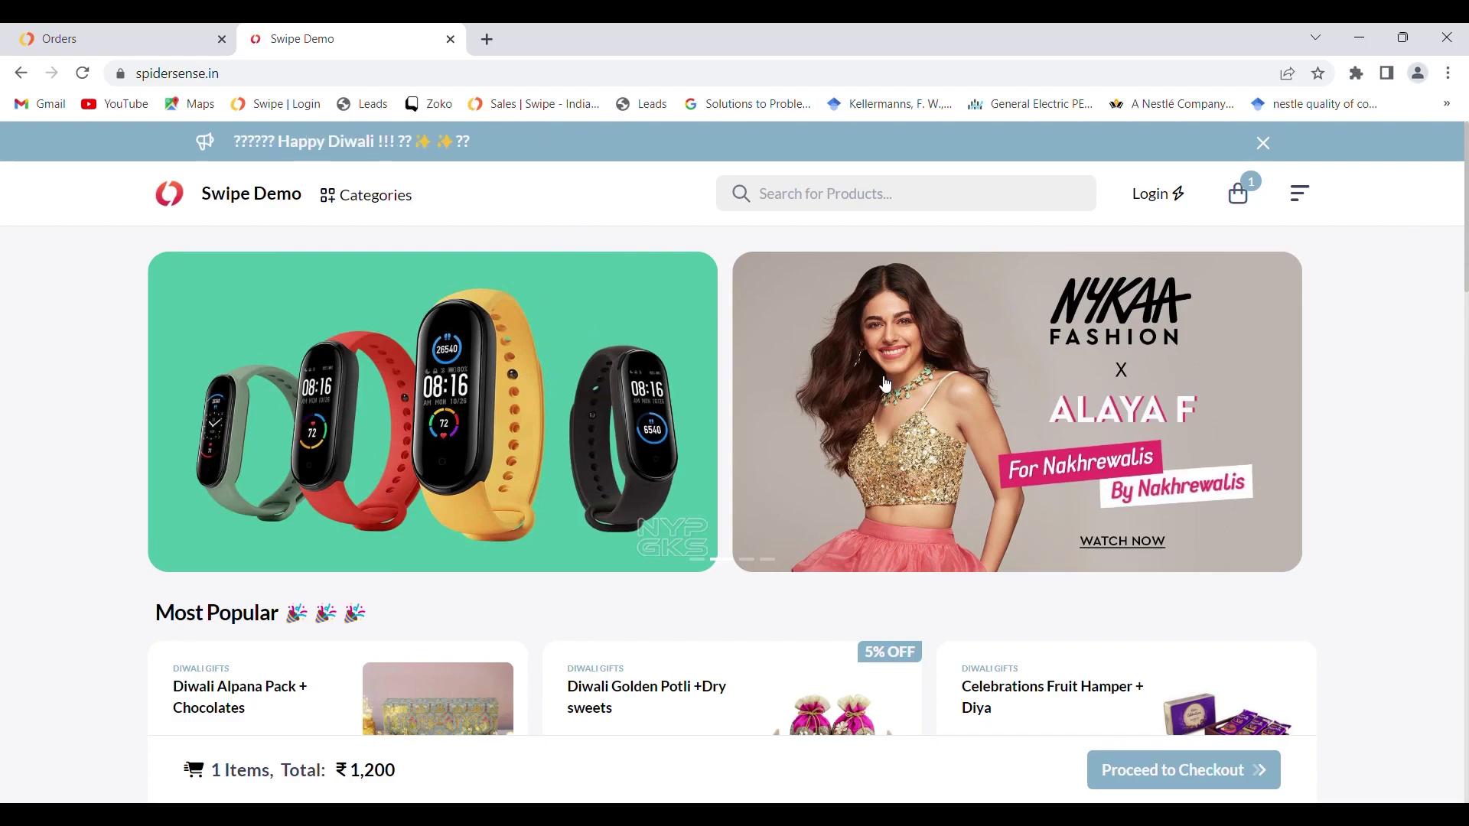
pyautogui.scroll(-1, 887, 385)
pyautogui.click(385, 197)
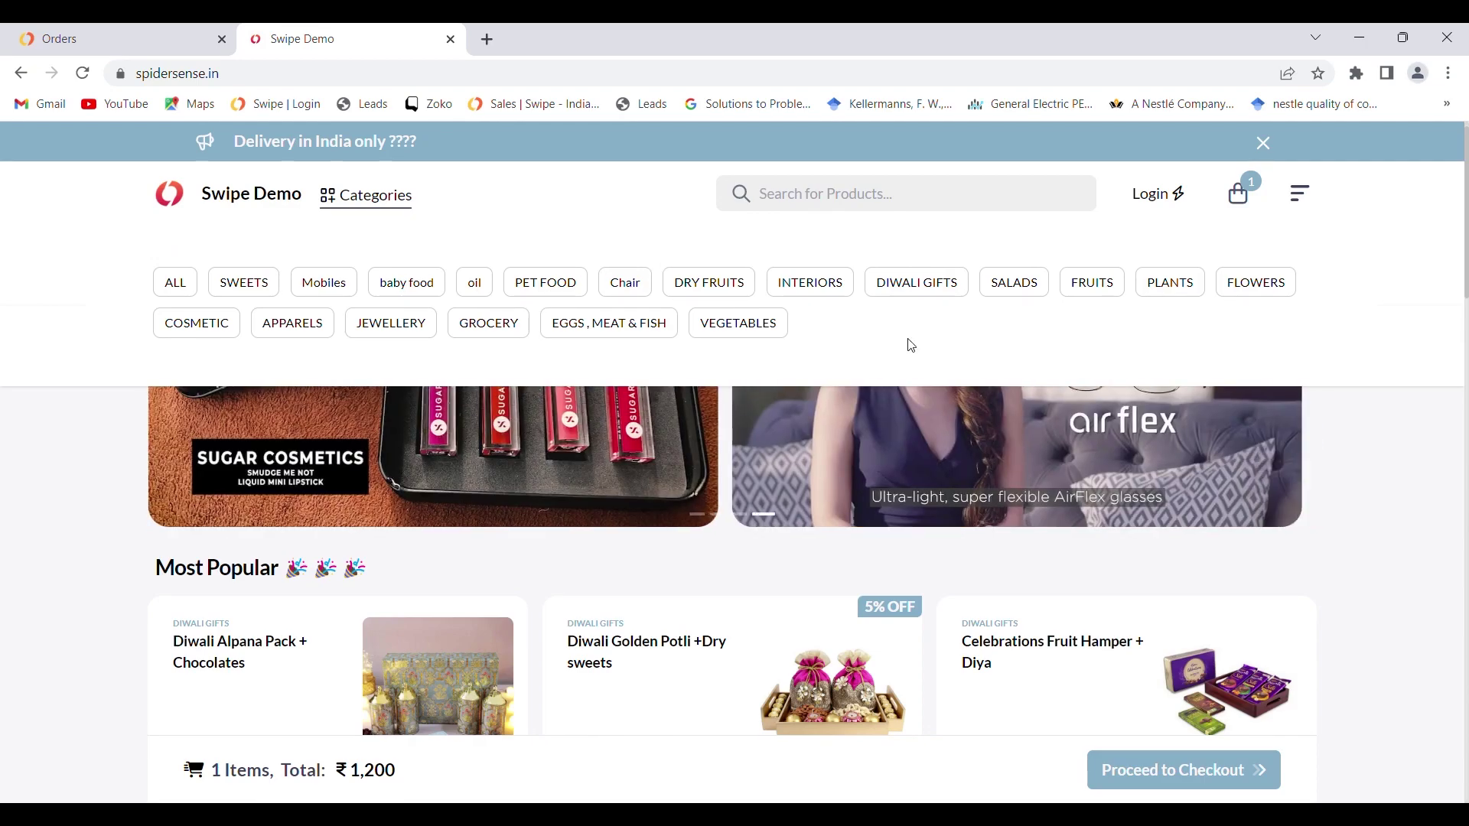
pyautogui.scroll(-3, 910, 345)
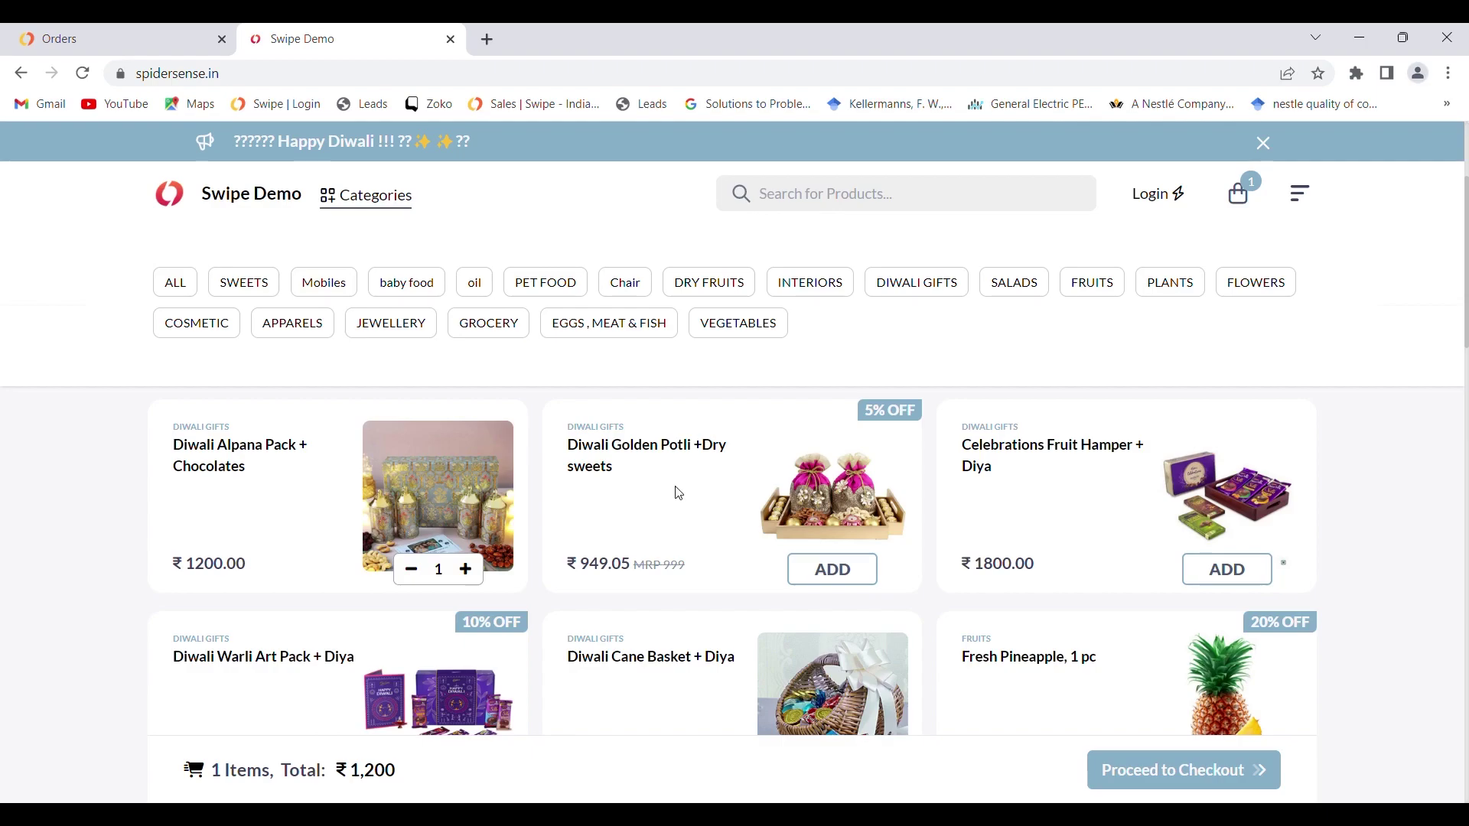
pyautogui.click(470, 574)
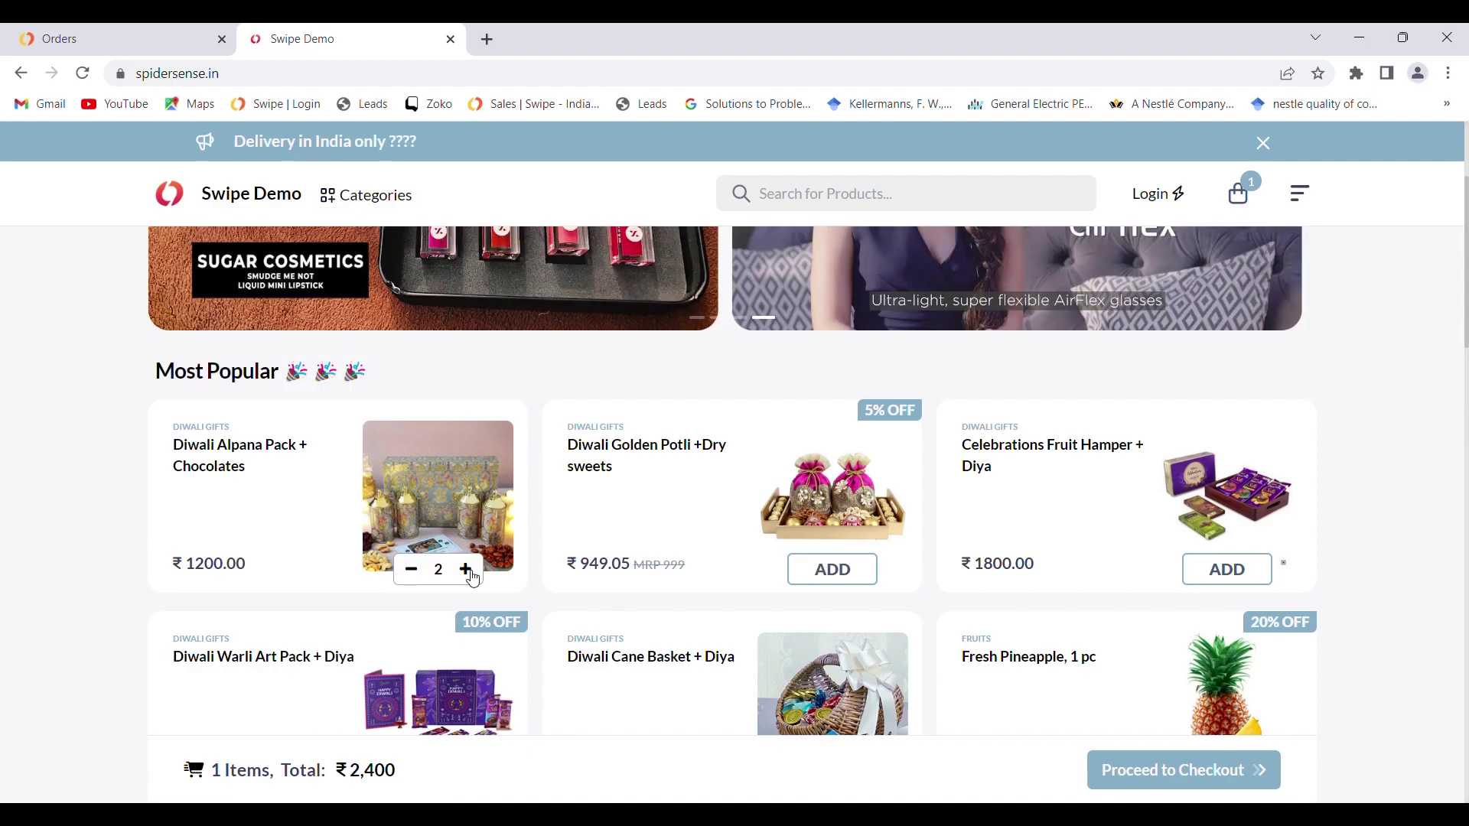
pyautogui.click(855, 578)
pyautogui.scroll(-6, 1007, 571)
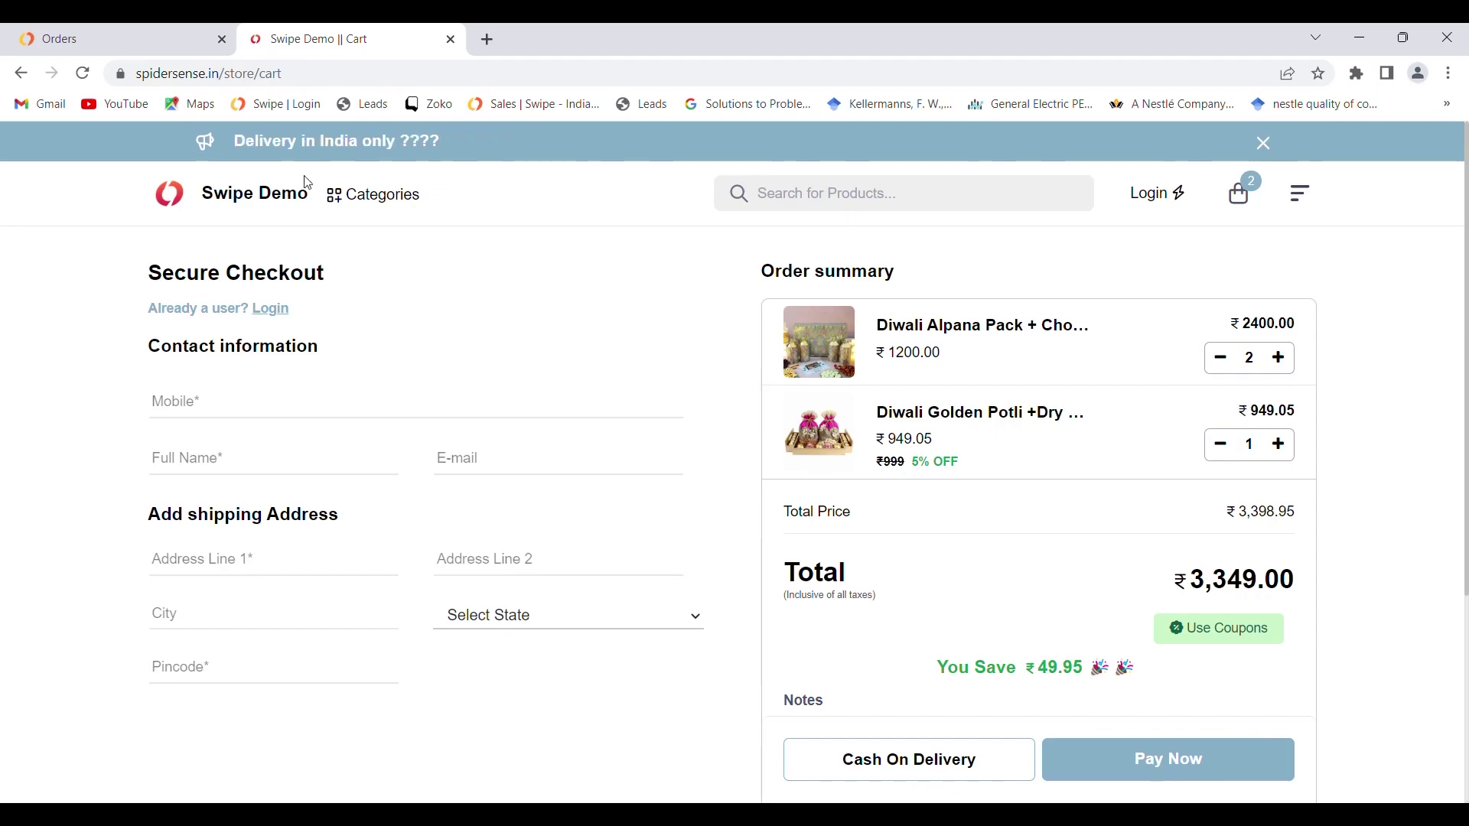
pyautogui.click(81, 32)
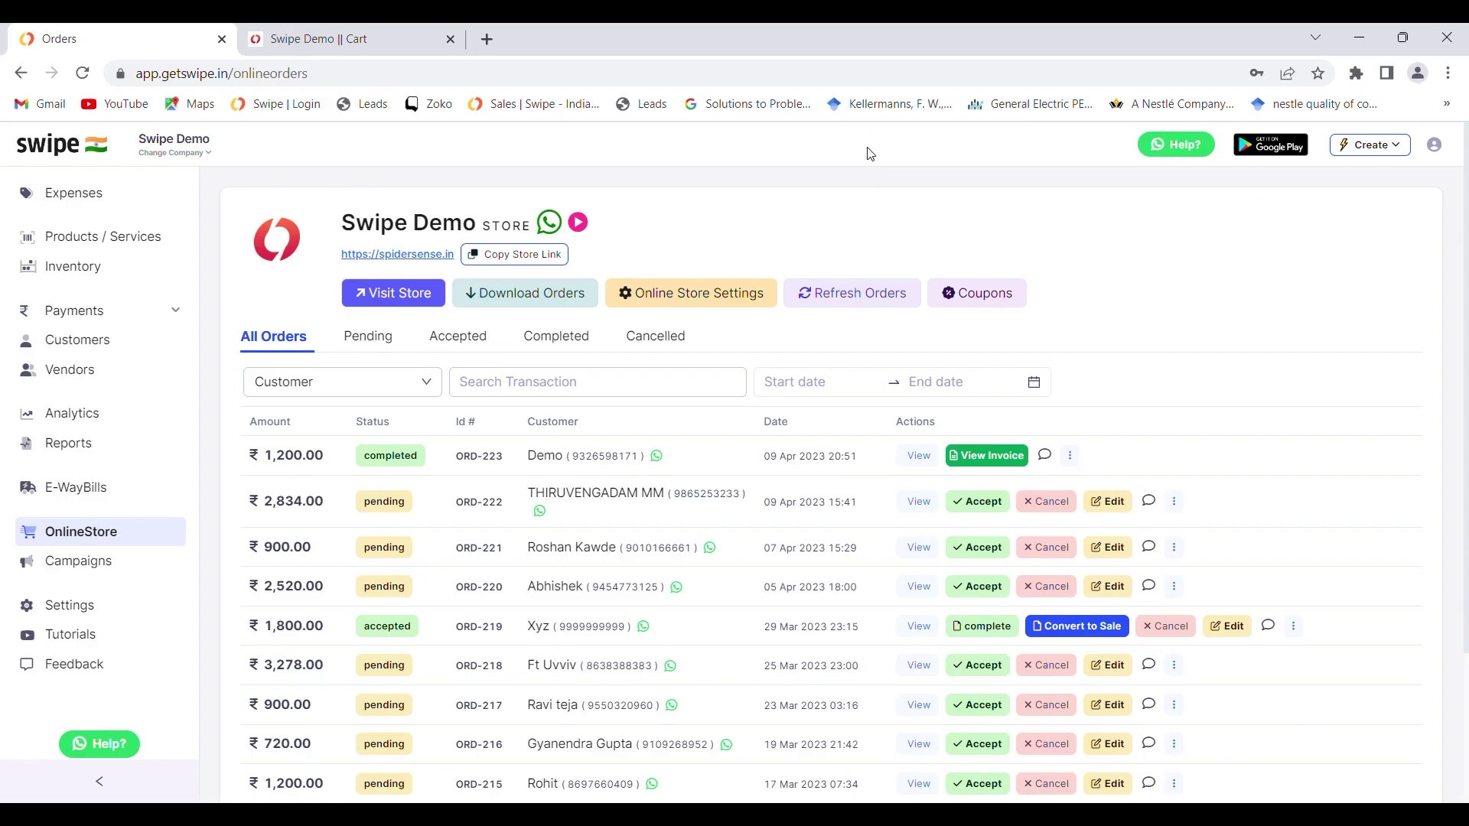
# Start cancelling order ORD-222, then back out without cancelling.
pyautogui.scroll(-2, 1205, 366)
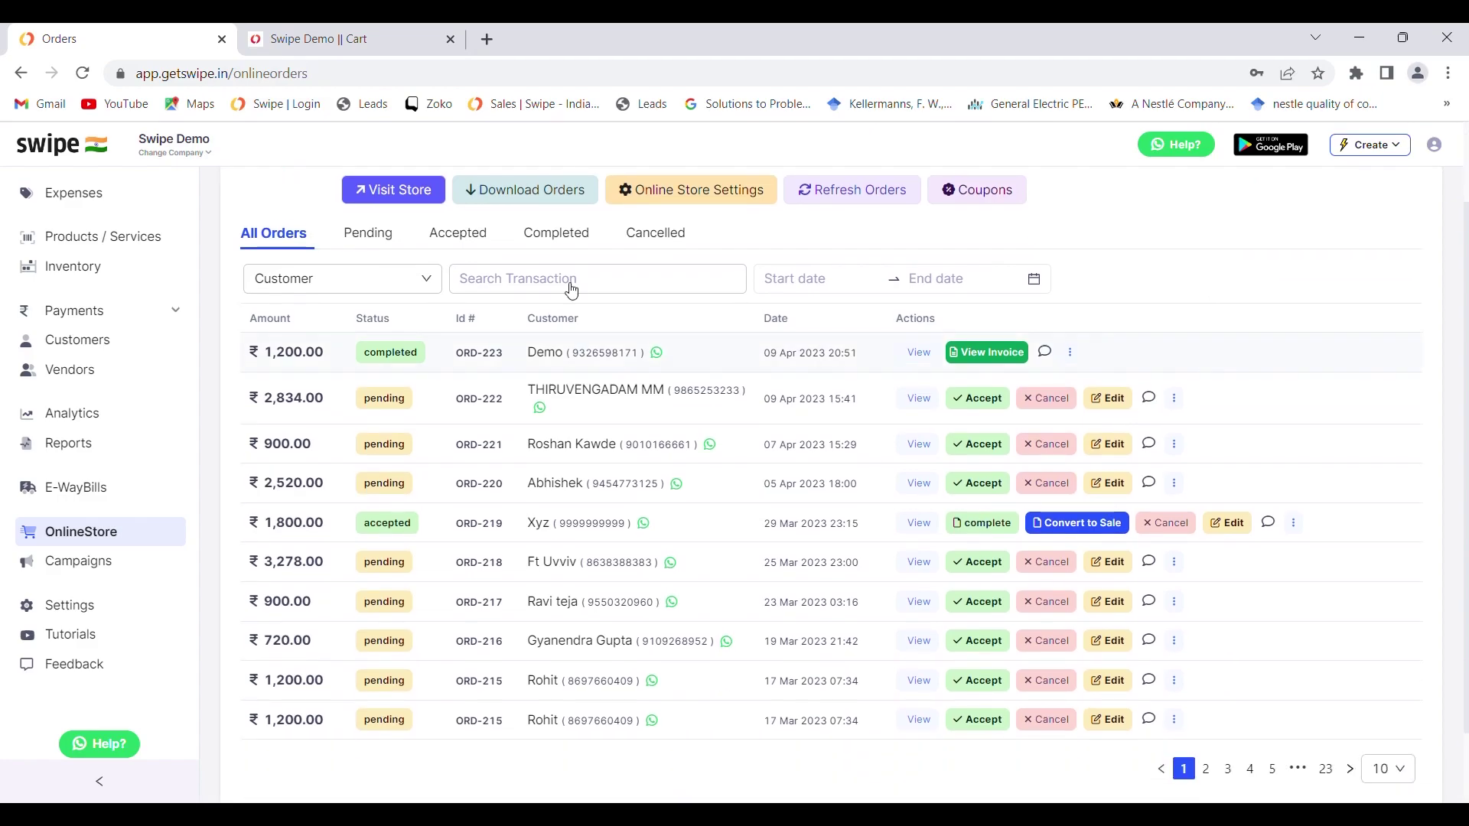
pyautogui.click(1045, 398)
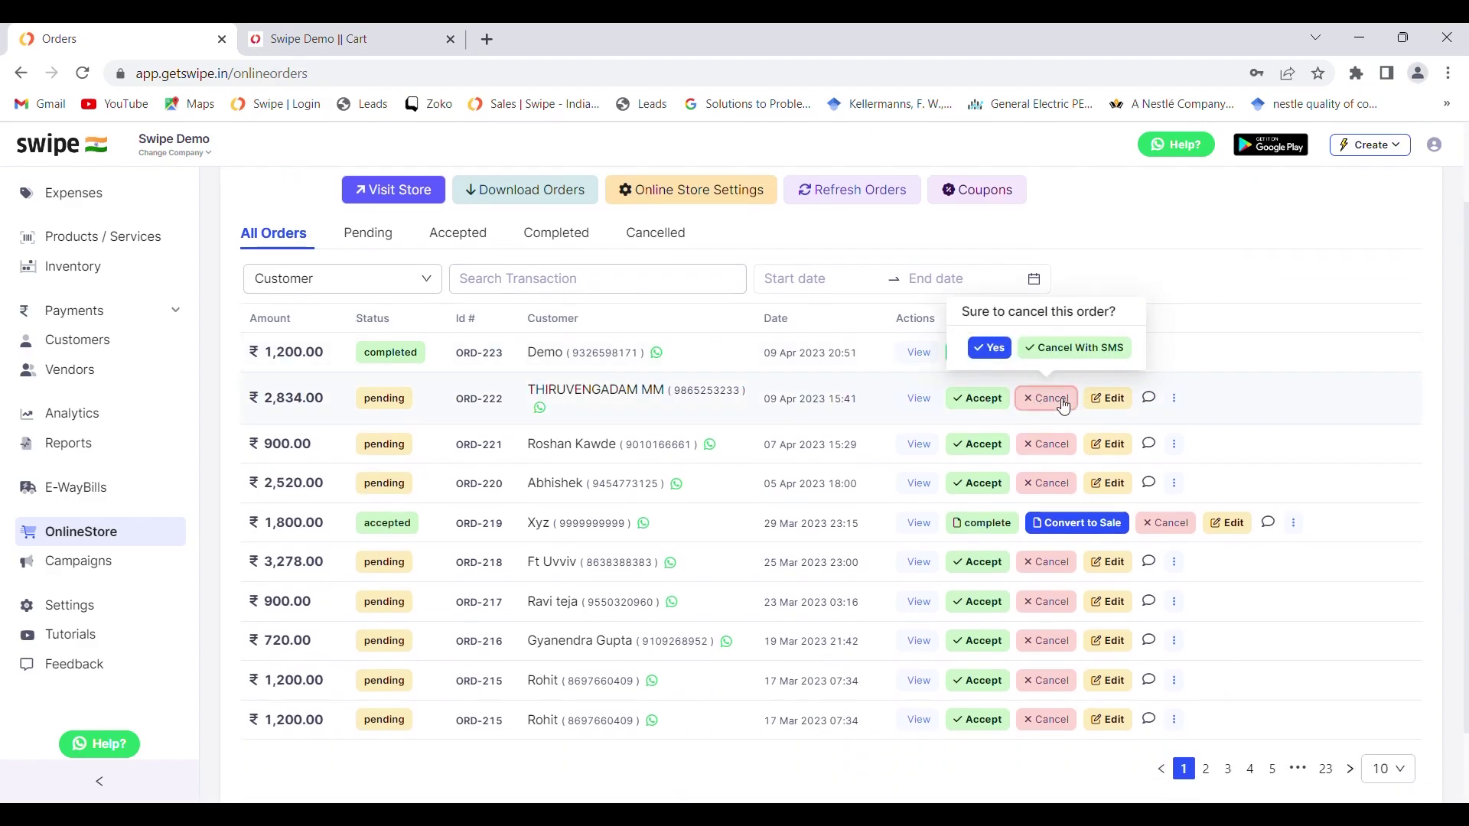
pyautogui.click(1104, 404)
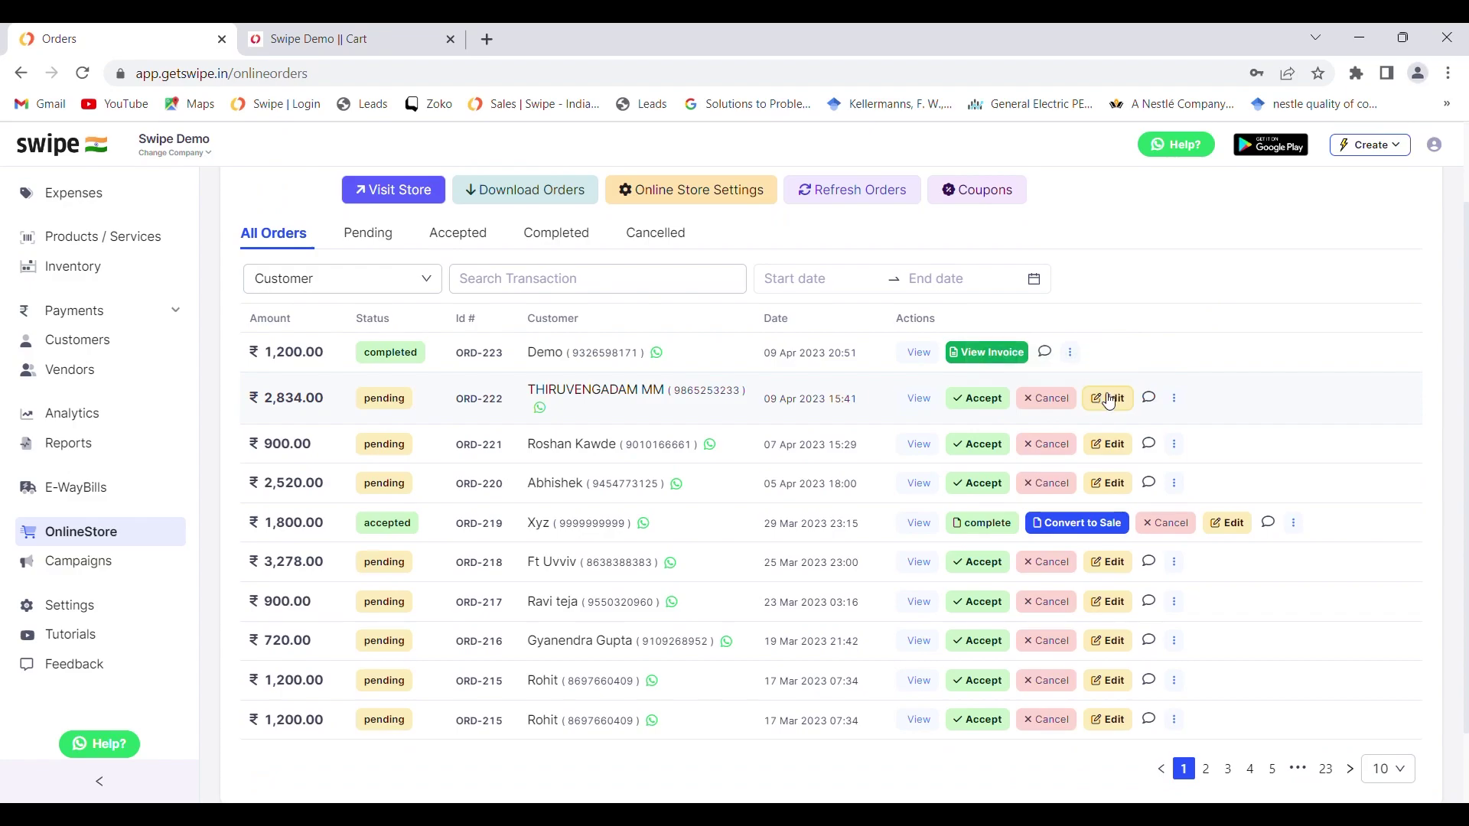
# Filter orders by Pending, Accepted, Completed and Cancelled, then show All Orders again.
pyautogui.click(380, 242)
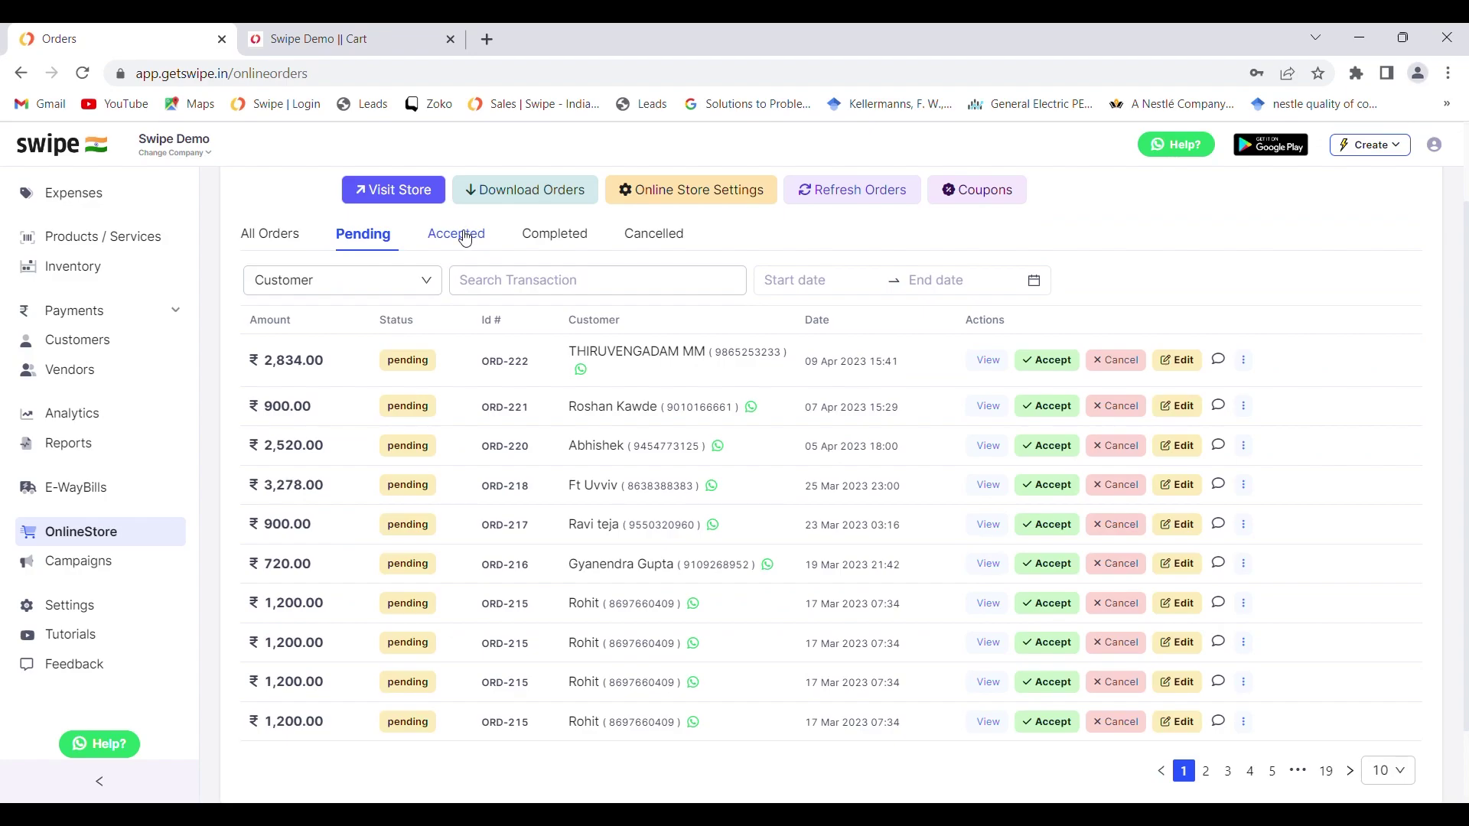
pyautogui.click(456, 319)
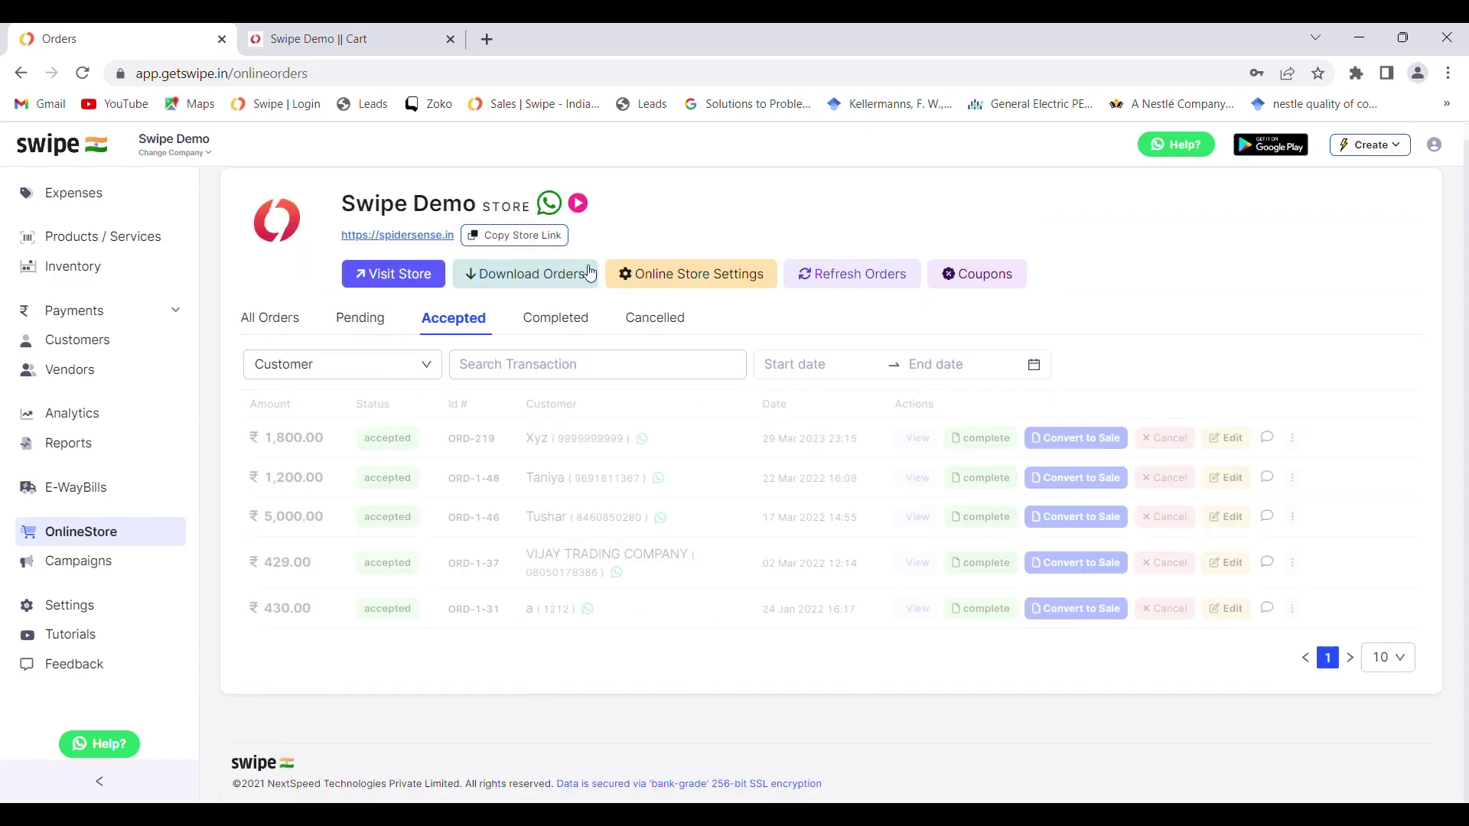
pyautogui.click(567, 330)
pyautogui.click(652, 327)
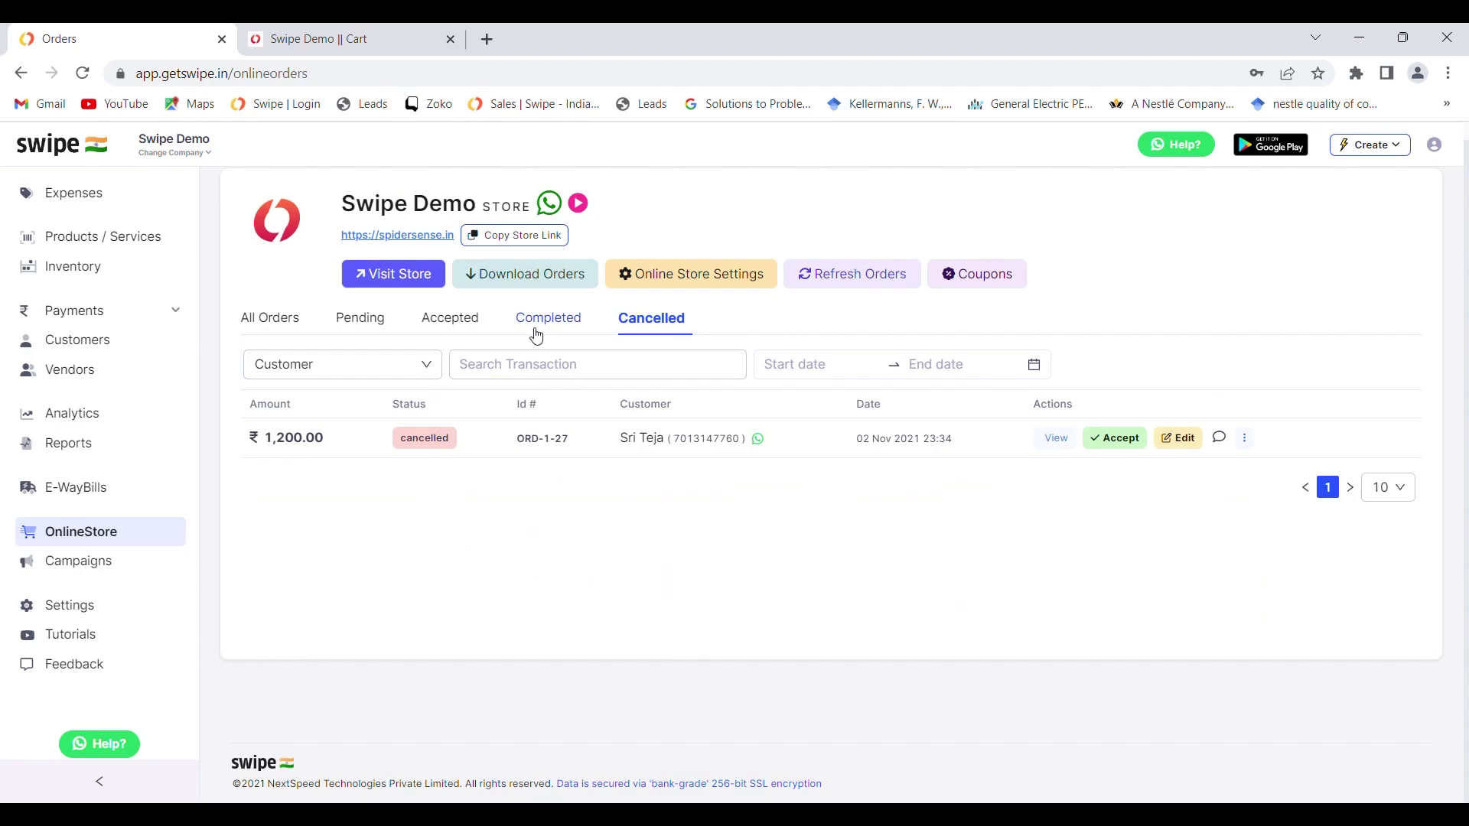
pyautogui.click(273, 329)
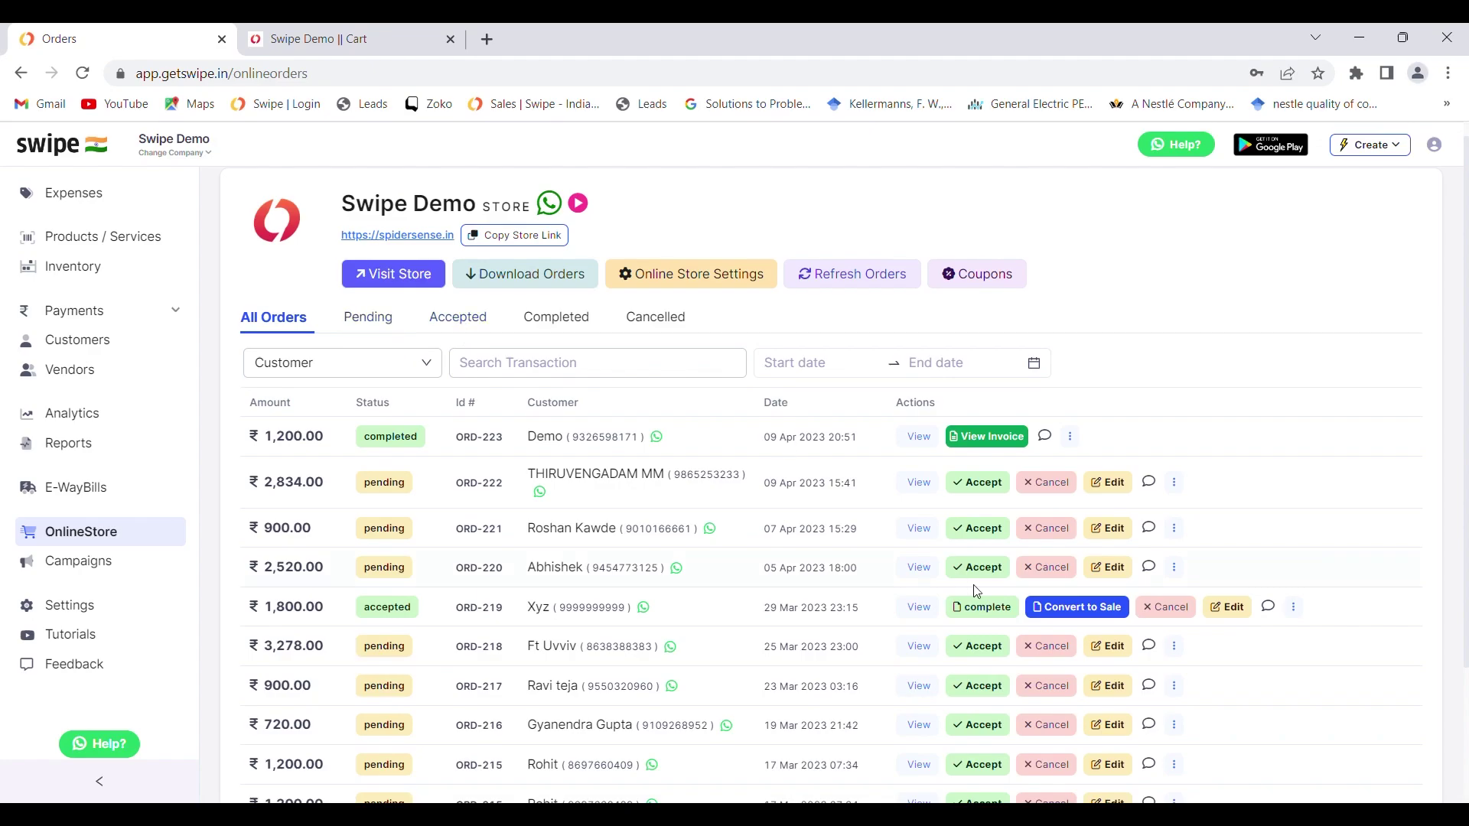
# Check ORD-223's invoice INV/23-24/302 and return to the online orders list.
pyautogui.click(984, 438)
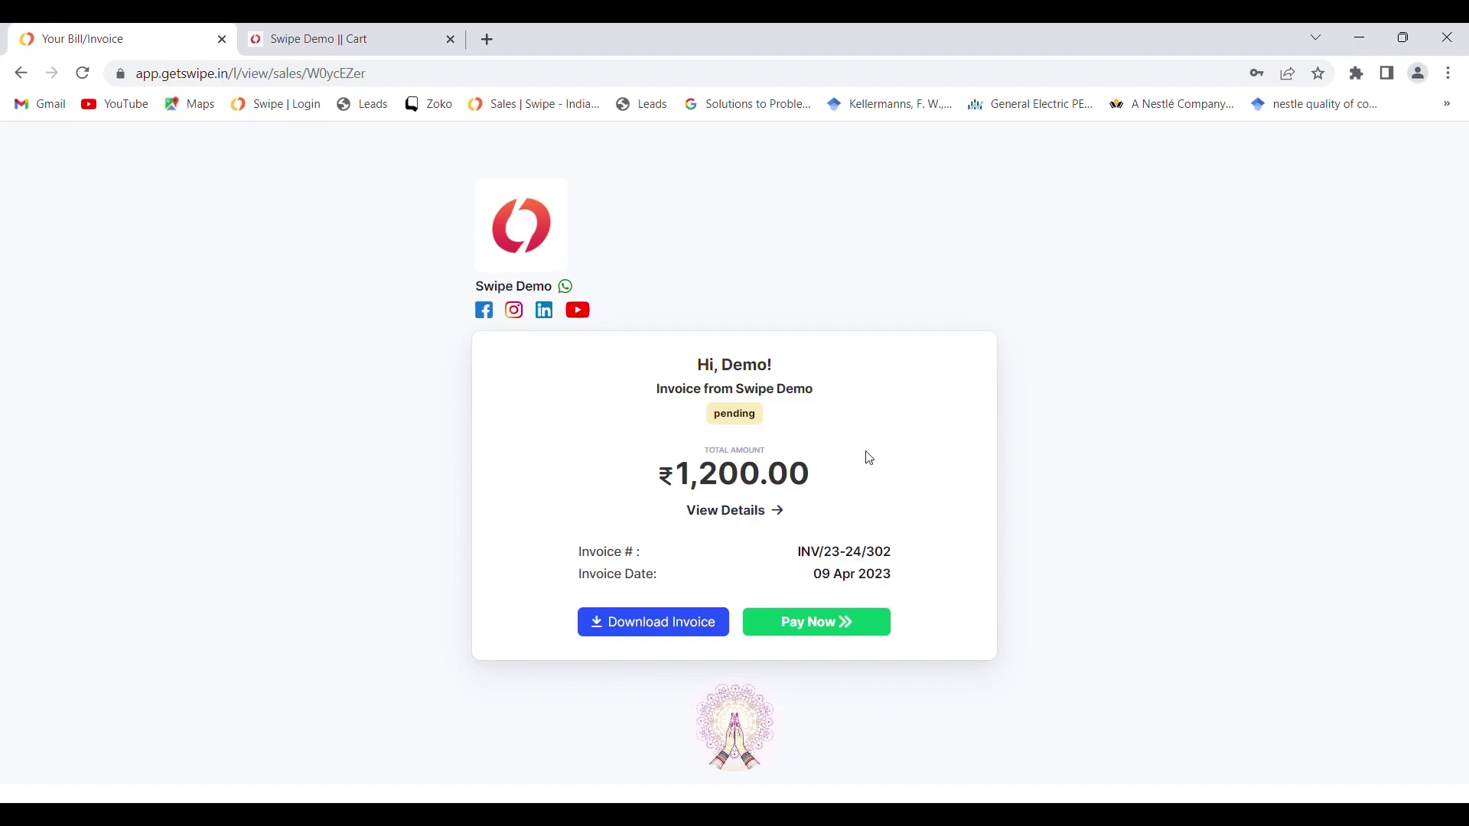
pyautogui.click(277, 31)
pyautogui.click(92, 37)
pyautogui.click(22, 74)
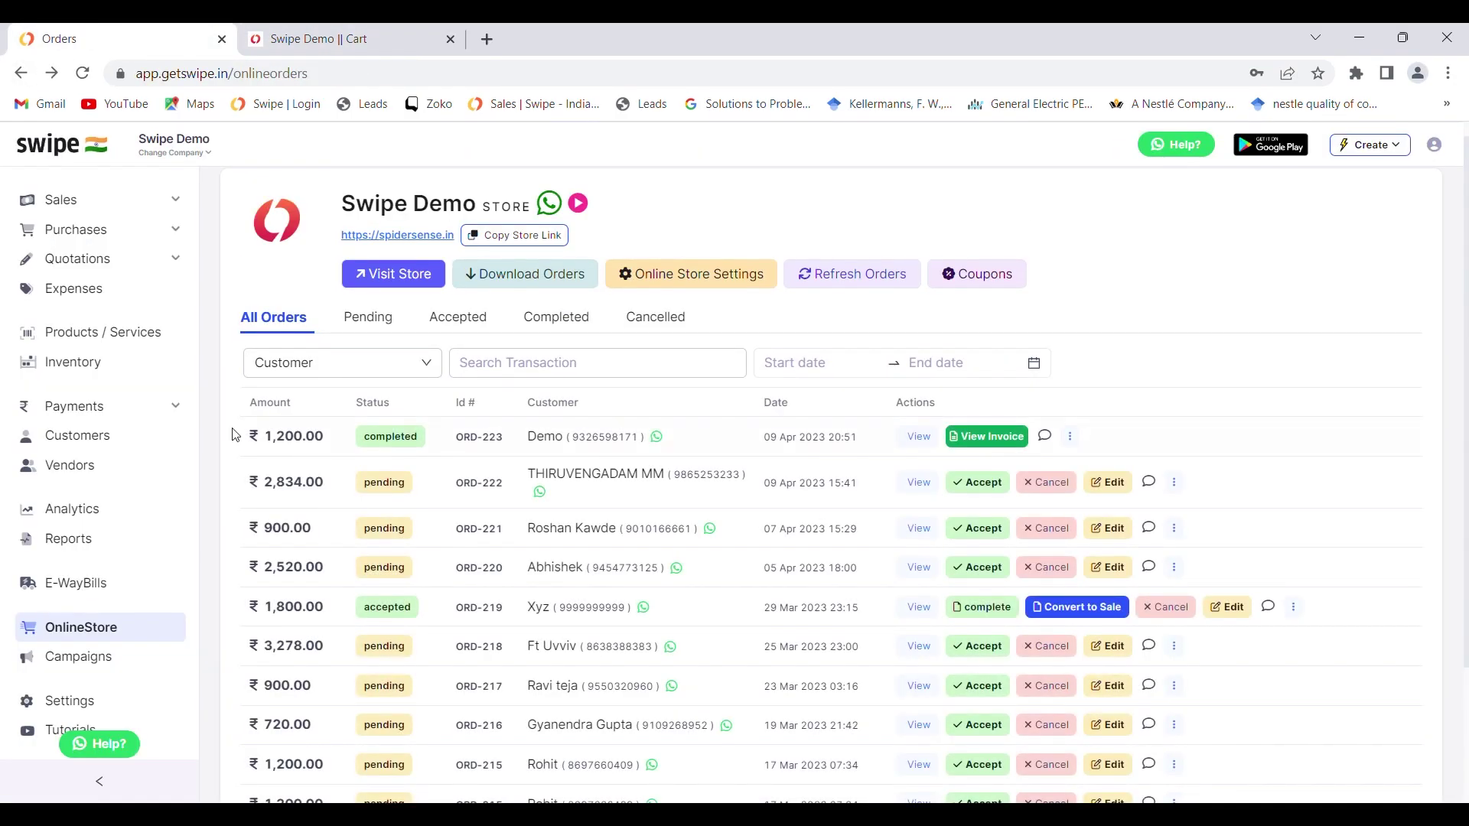
# Open POS Billing from Sales and search the products for 'app'.
pyautogui.click(60, 201)
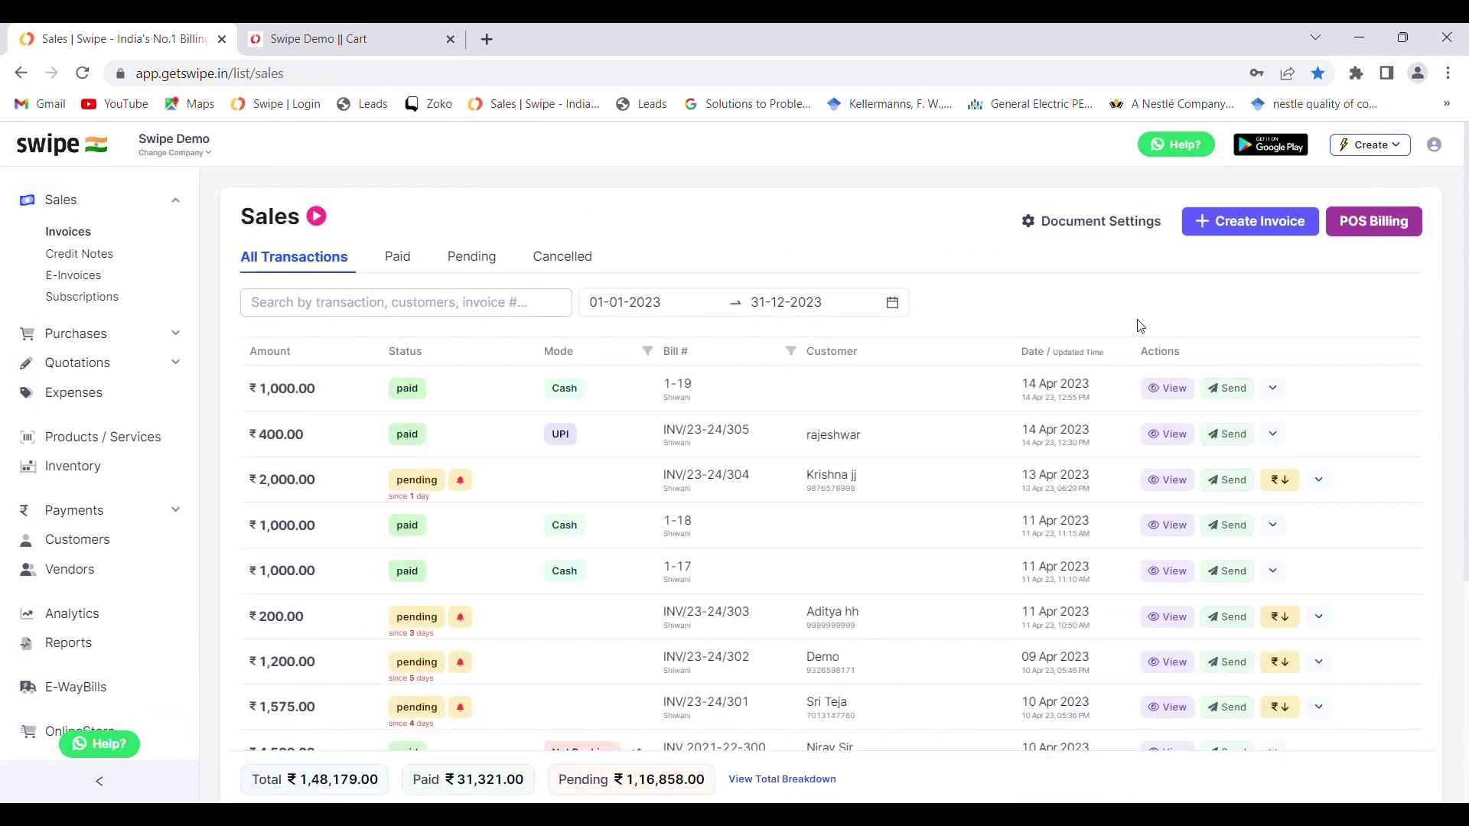
pyautogui.click(1386, 226)
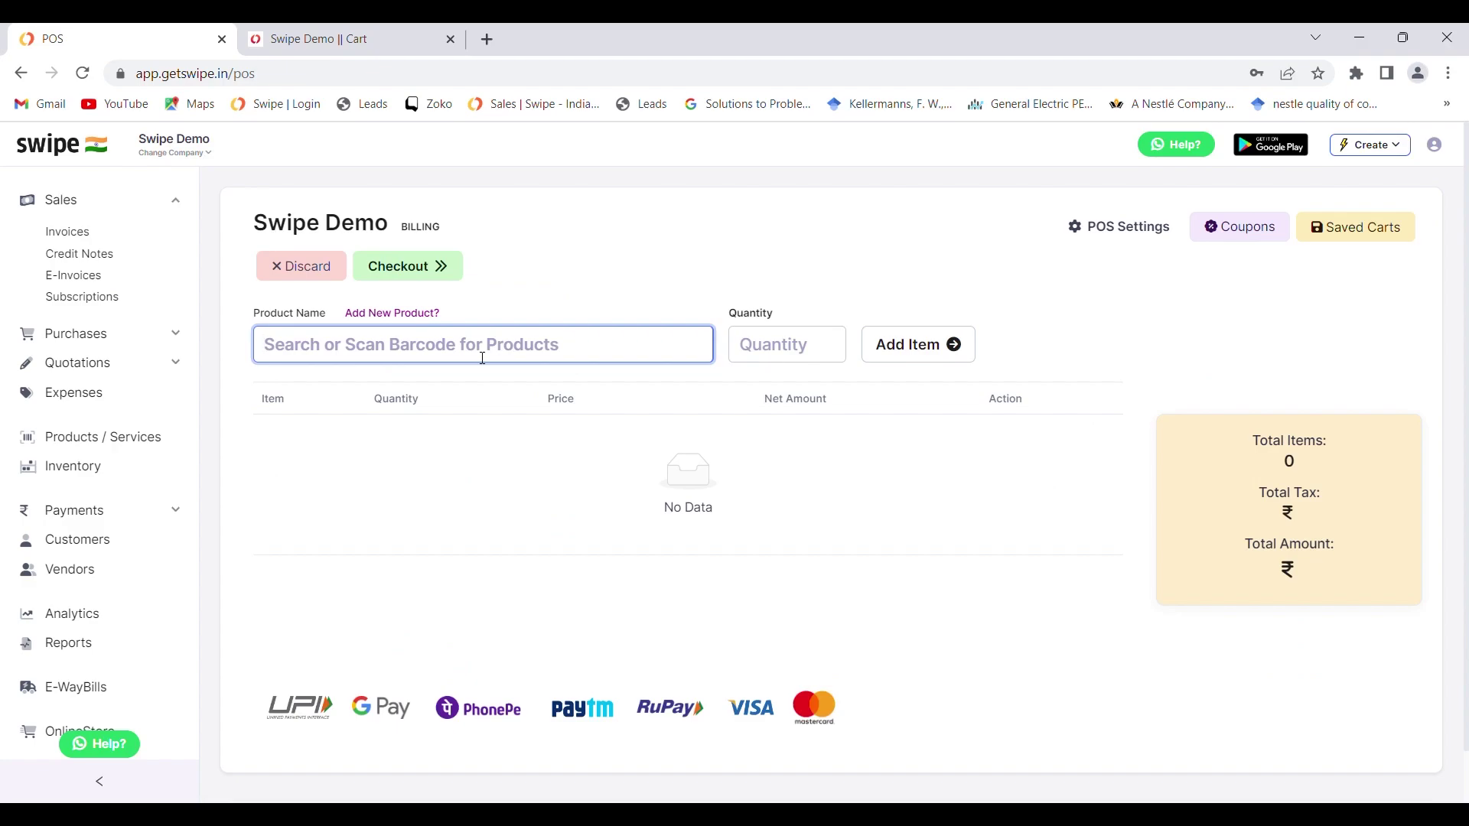
pyautogui.write('lay')
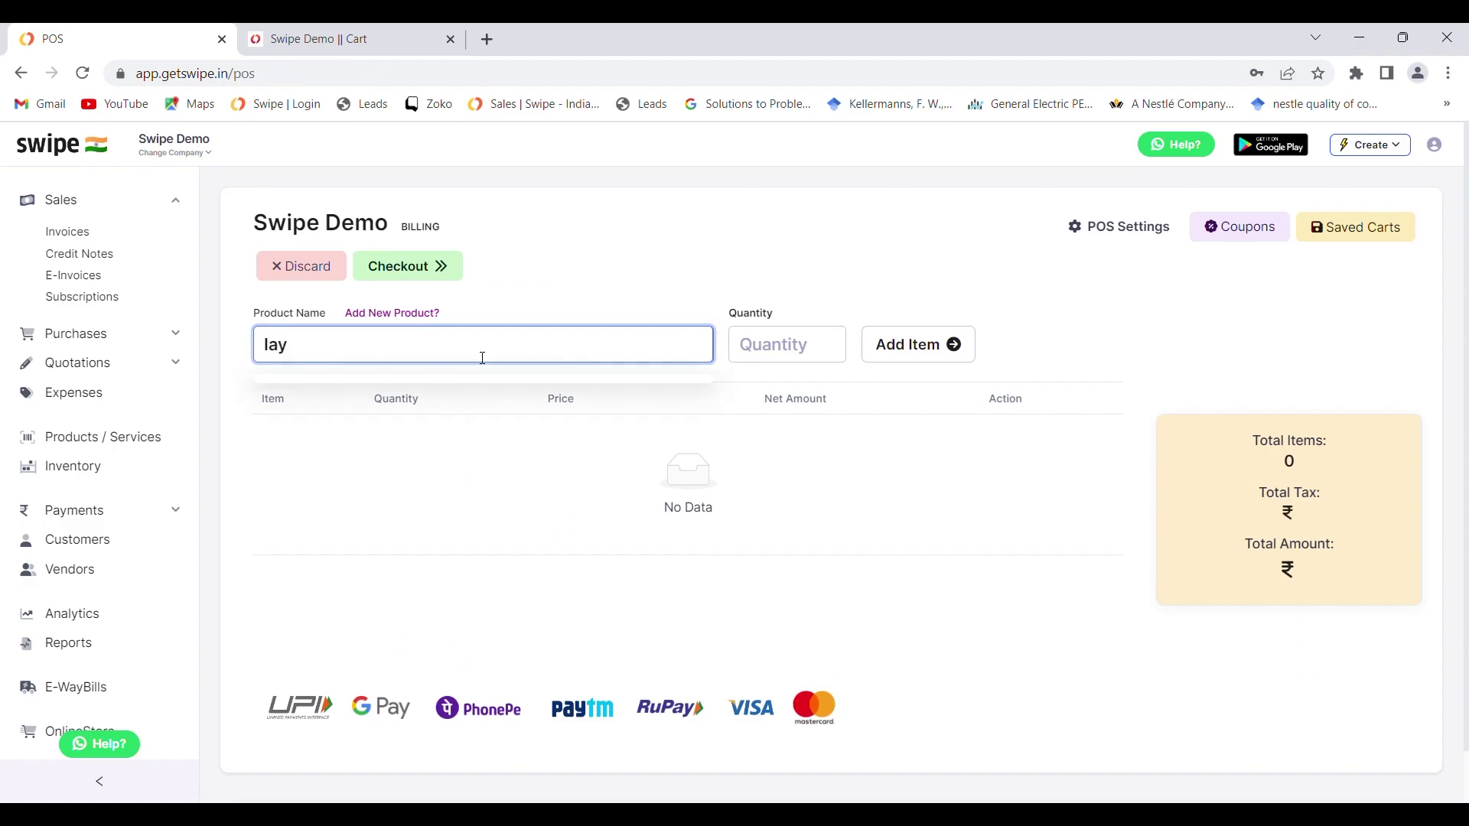
pyautogui.press('BackSpace')
pyautogui.press('BackSpace')
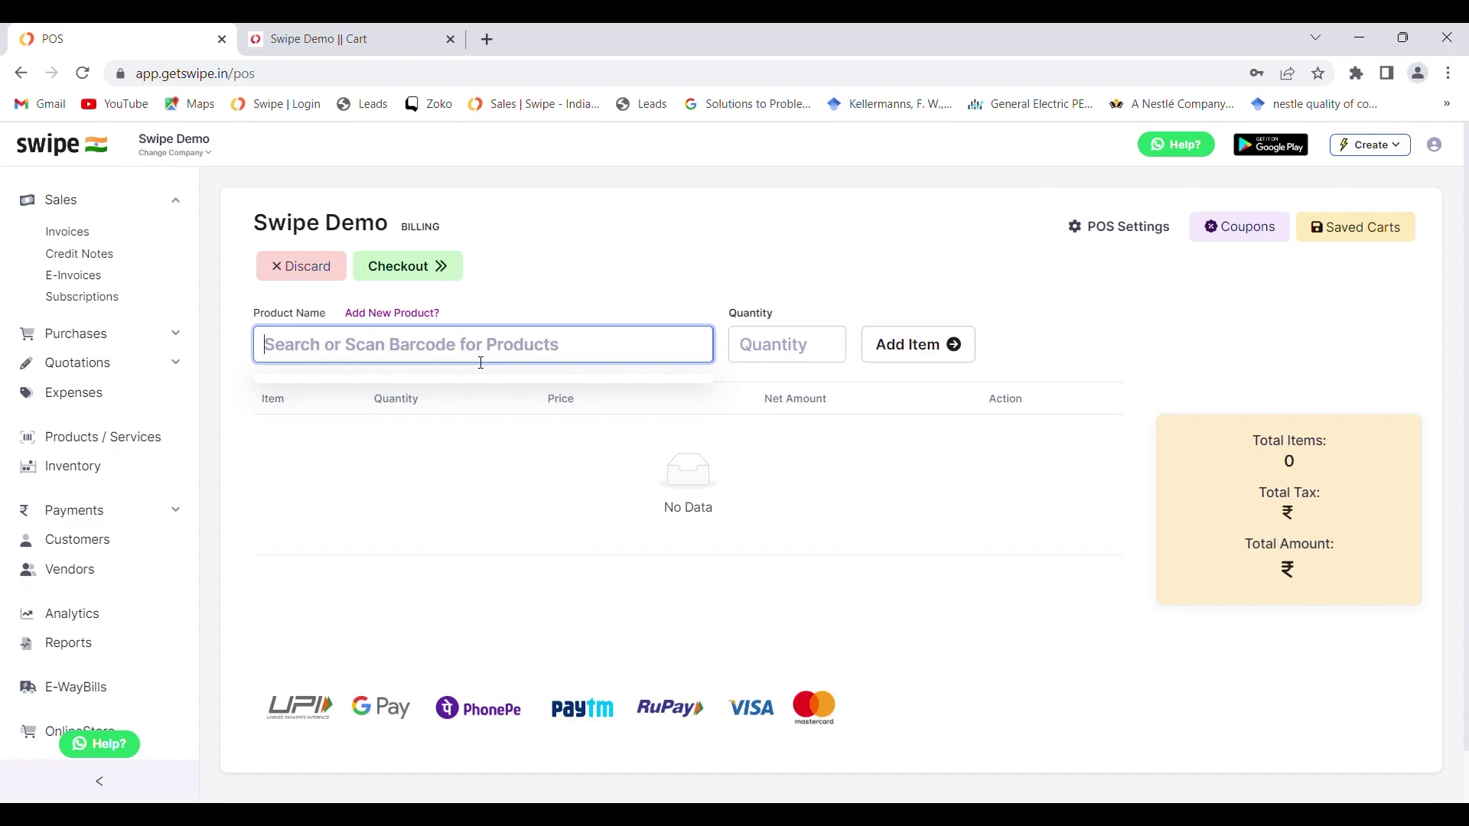
pyautogui.write('a')
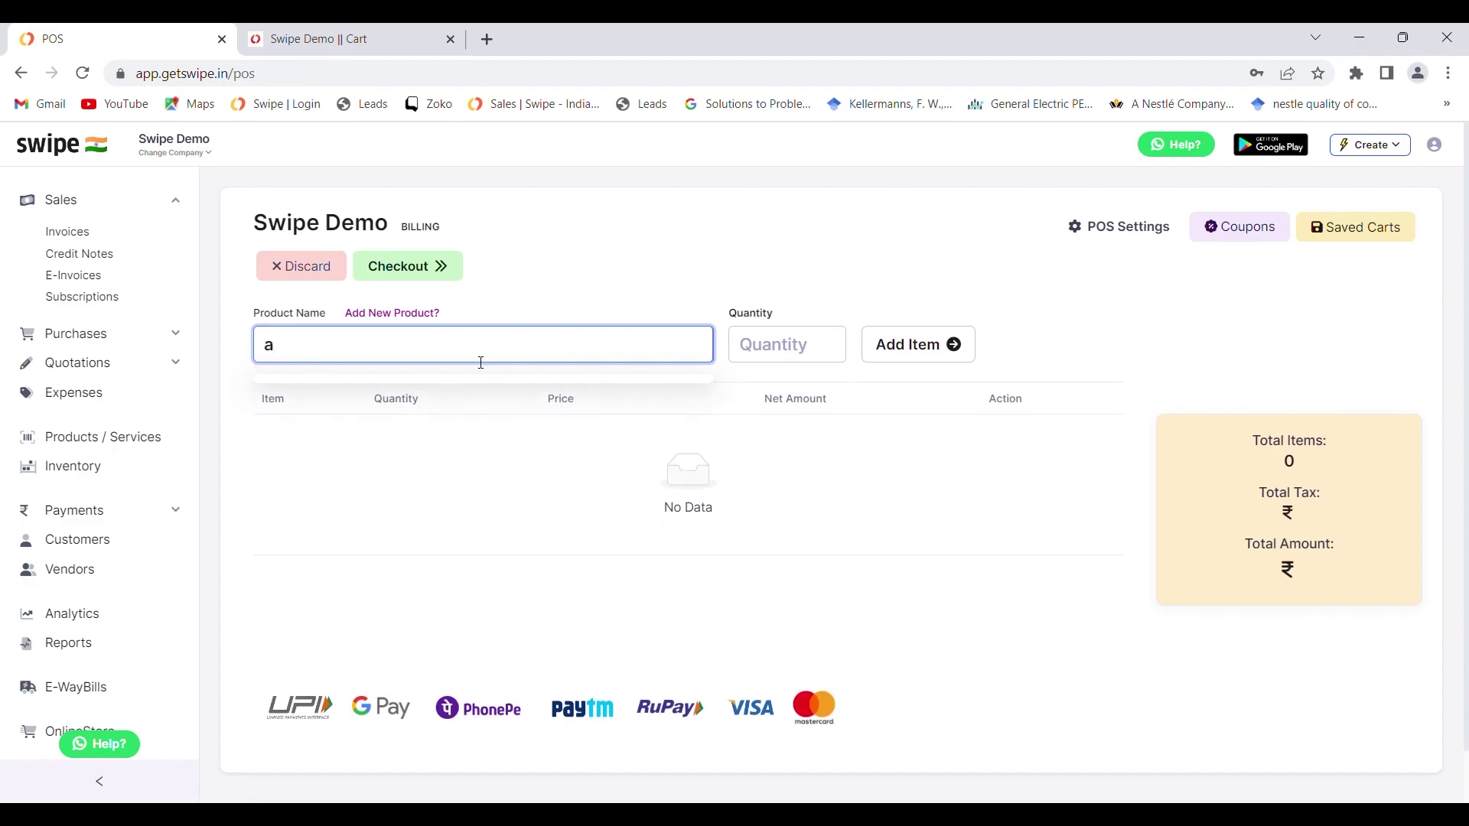
pyautogui.write('pp')
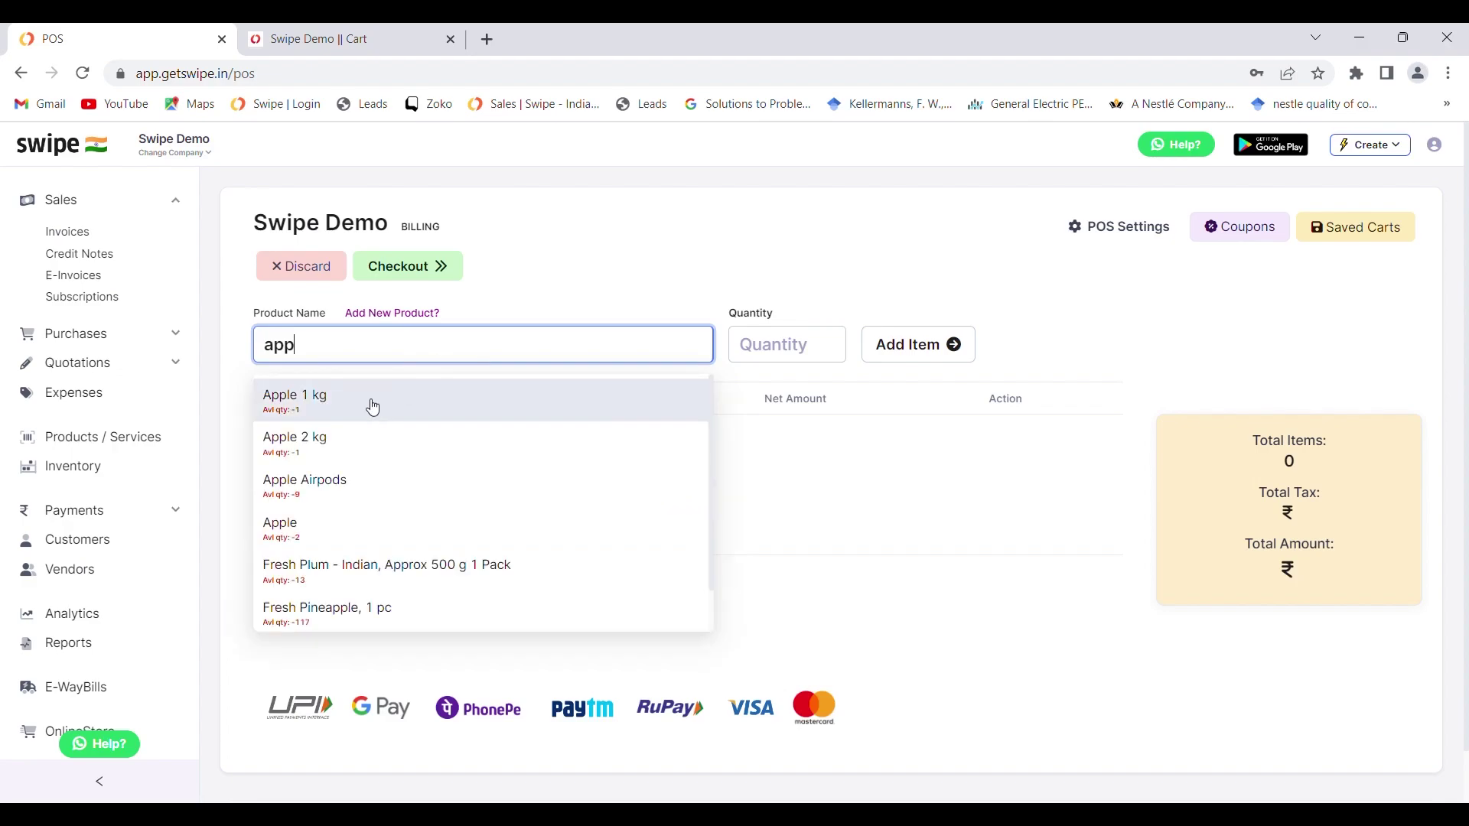
# Add Apple 1 kg at quantity 3, ₹200 each, to the bill.
pyautogui.click(374, 408)
pyautogui.write('3')
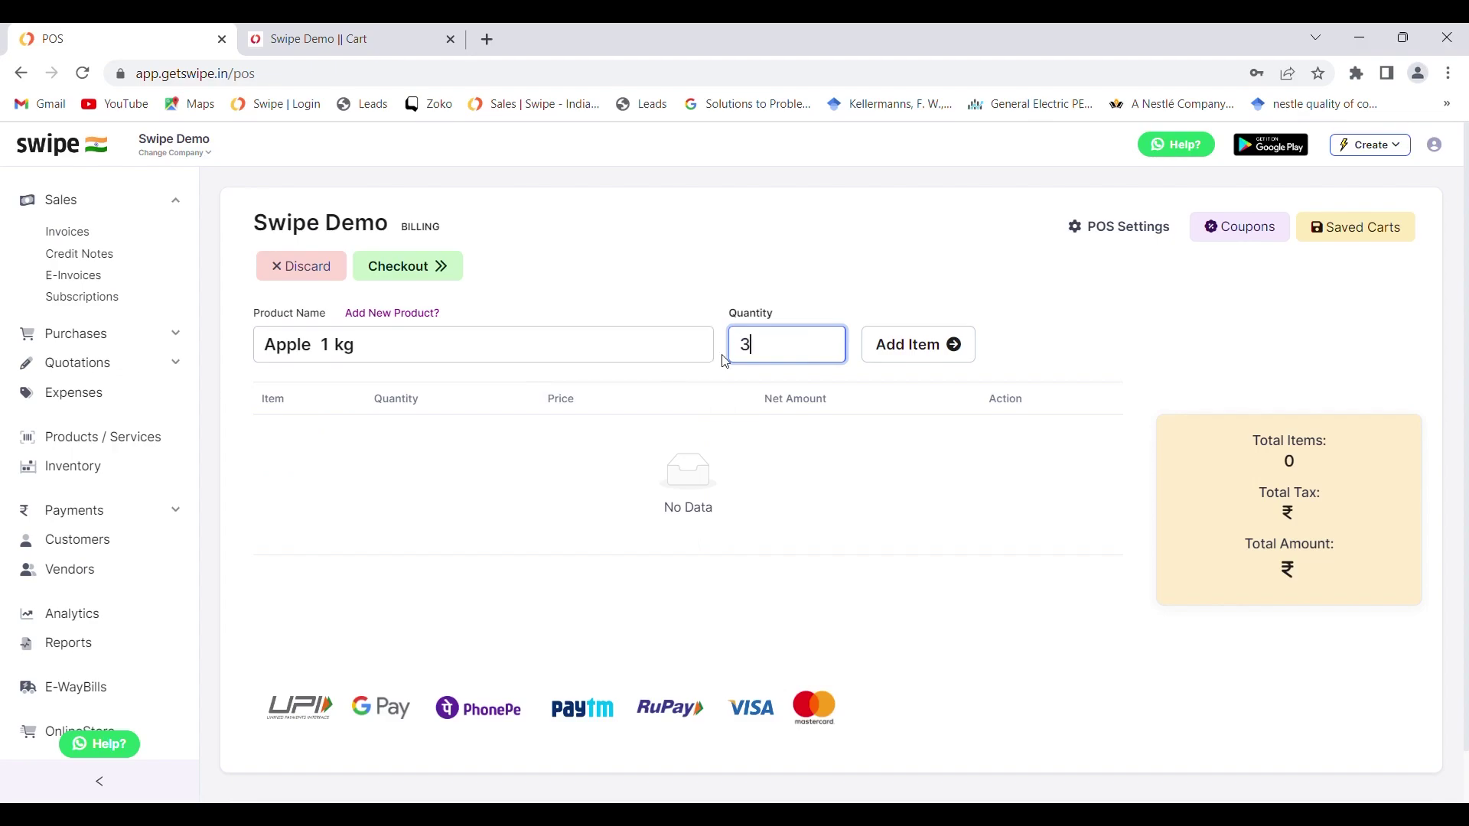
pyautogui.click(940, 348)
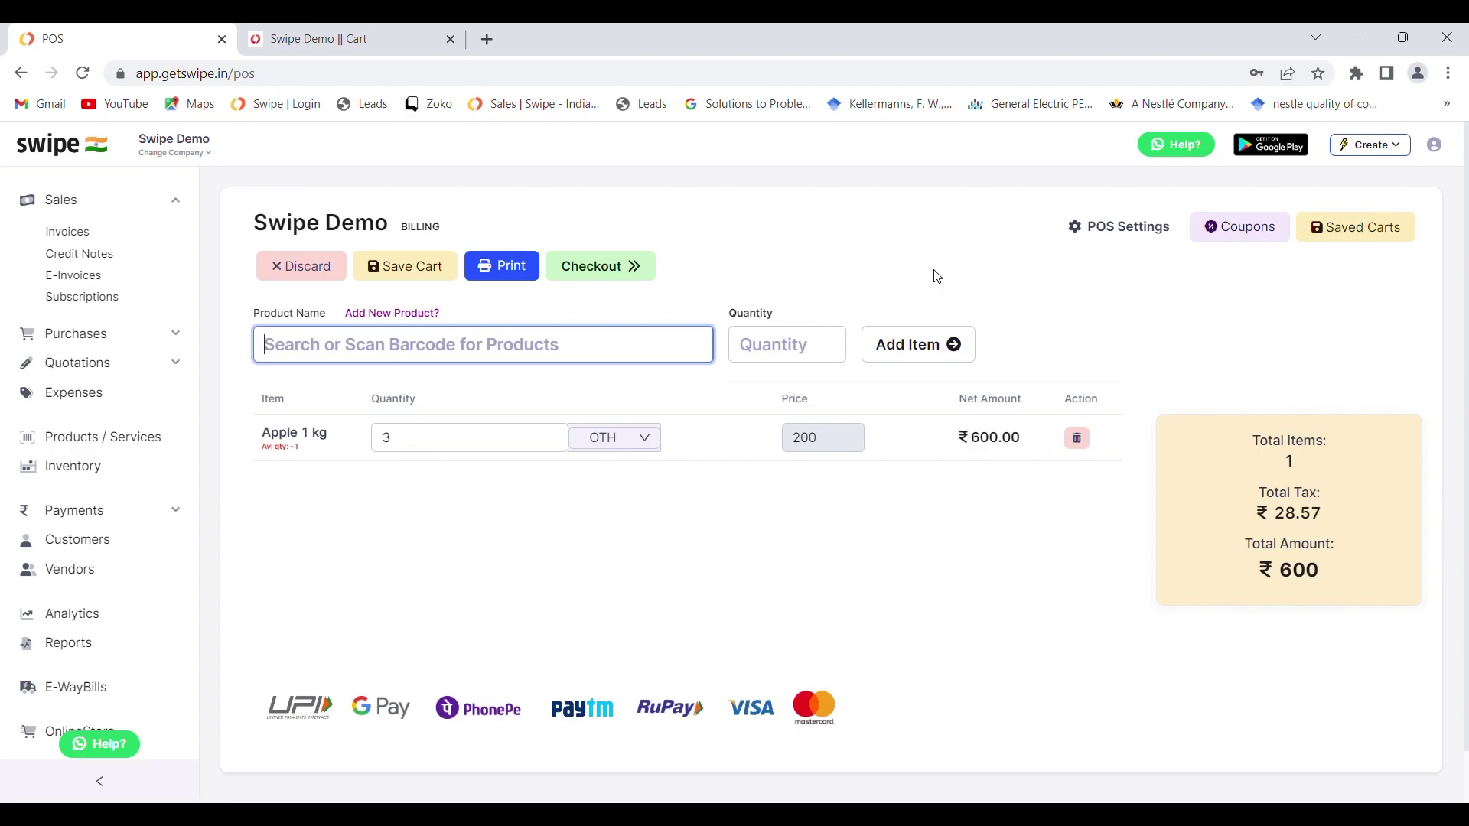
# At checkout, toggle Multi payment and Show QR Code off and back on.
pyautogui.click(626, 266)
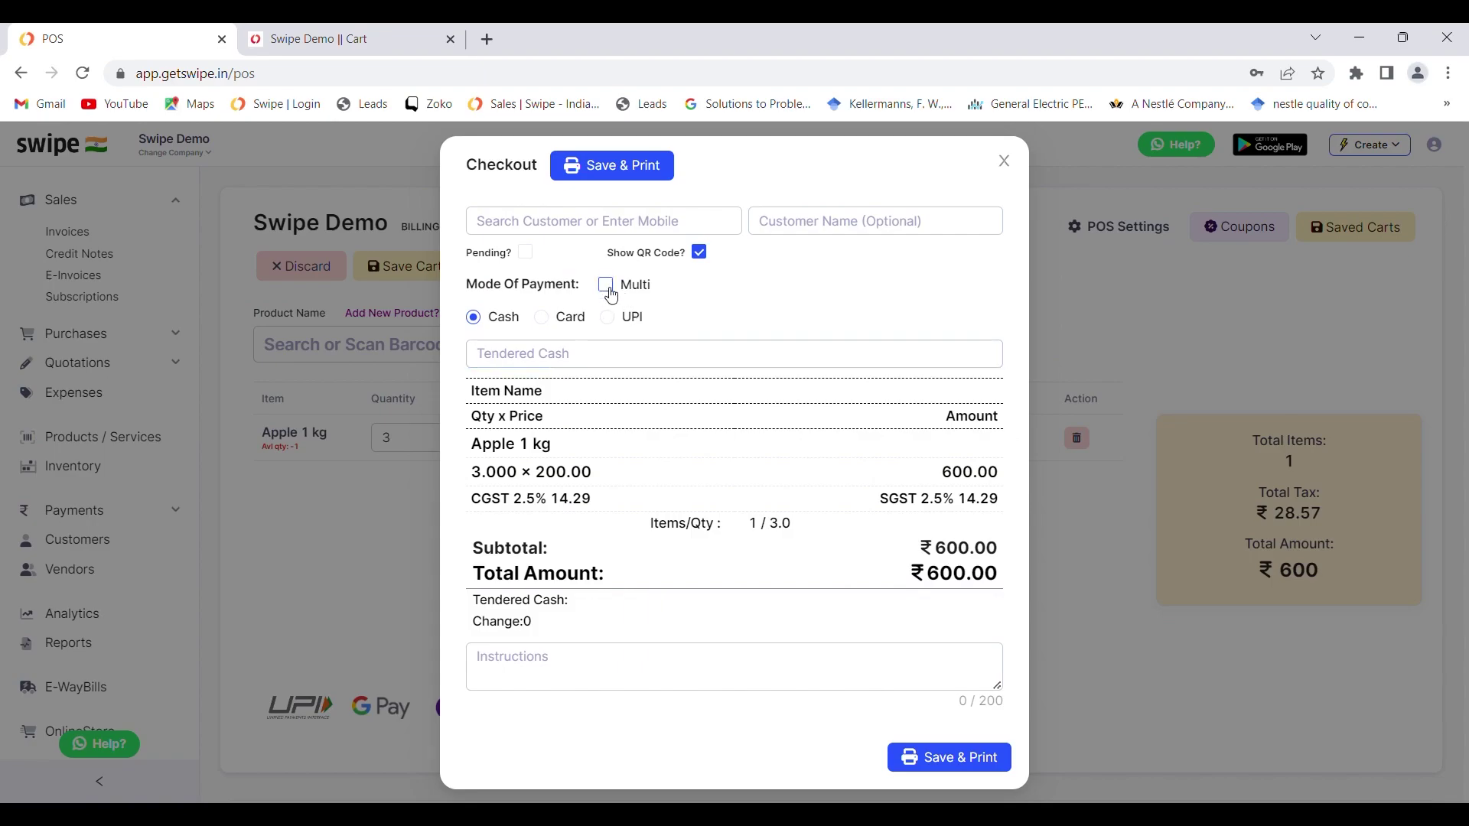
pyautogui.click(607, 286)
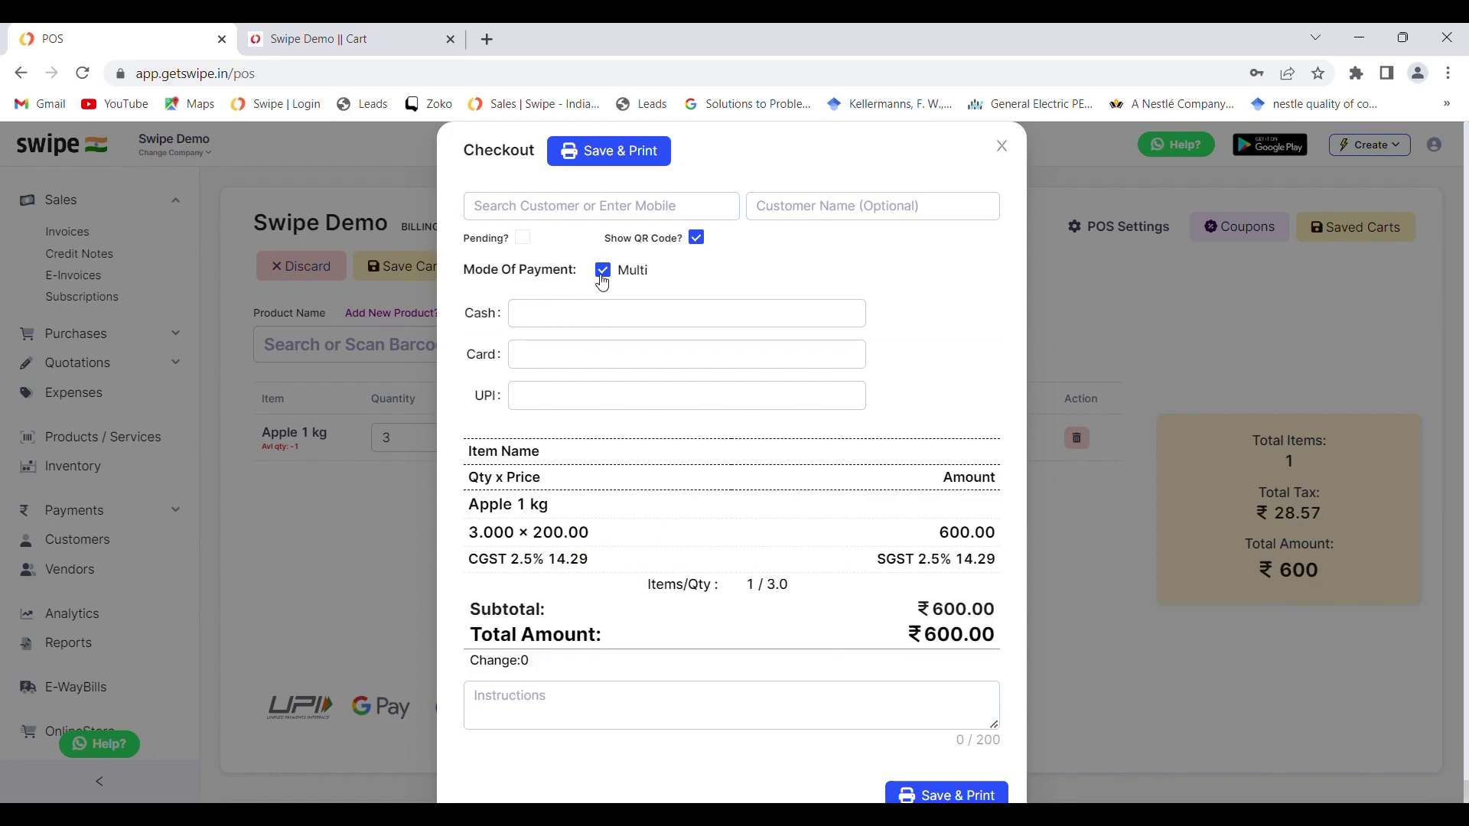
pyautogui.click(608, 277)
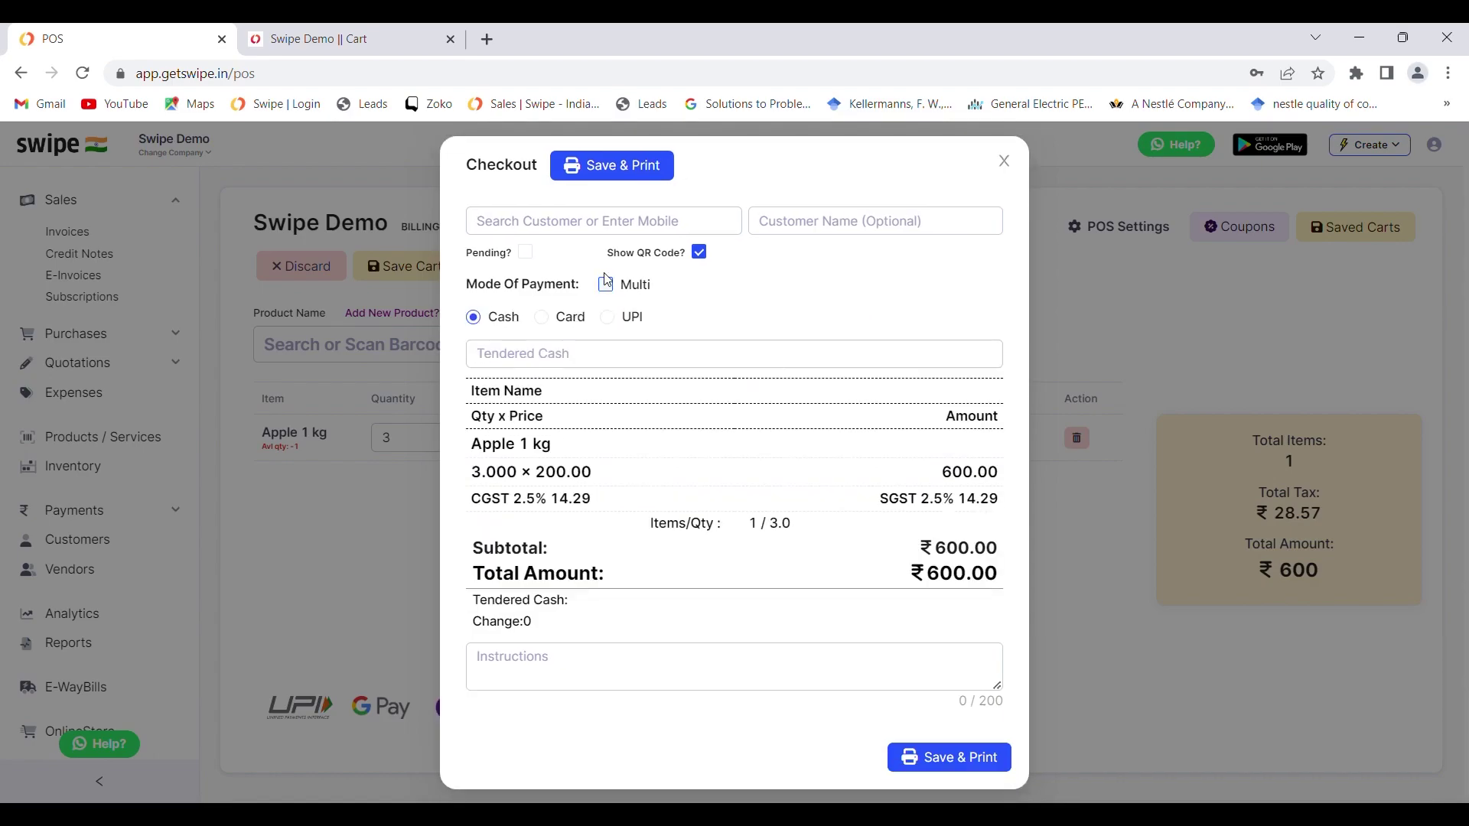
pyautogui.click(700, 253)
pyautogui.click(700, 254)
# Save the ₹600 bill without printing the receipt, then open POS Settings.
pyautogui.click(949, 757)
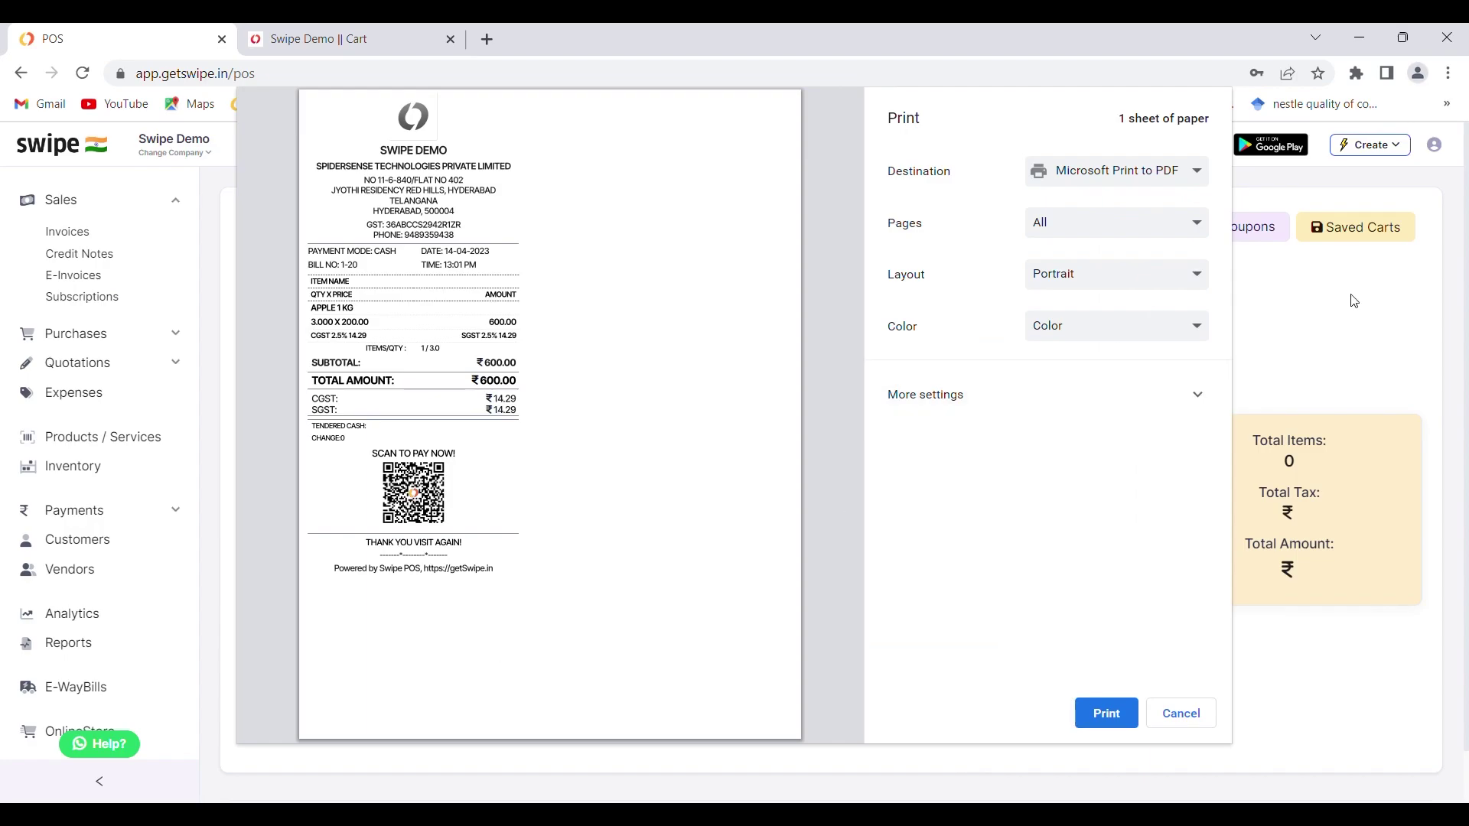
pyautogui.click(1182, 715)
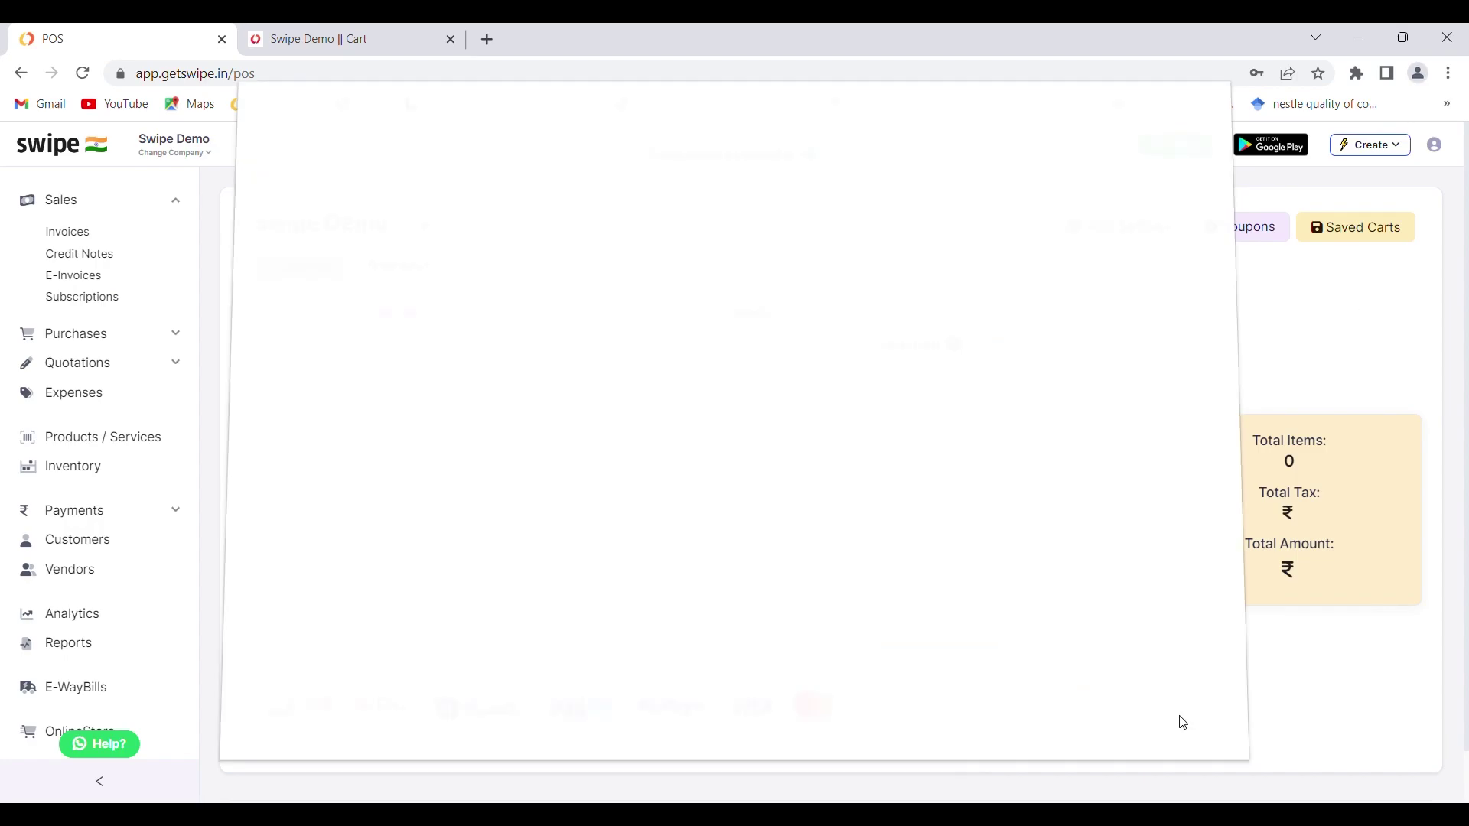
pyautogui.click(1123, 228)
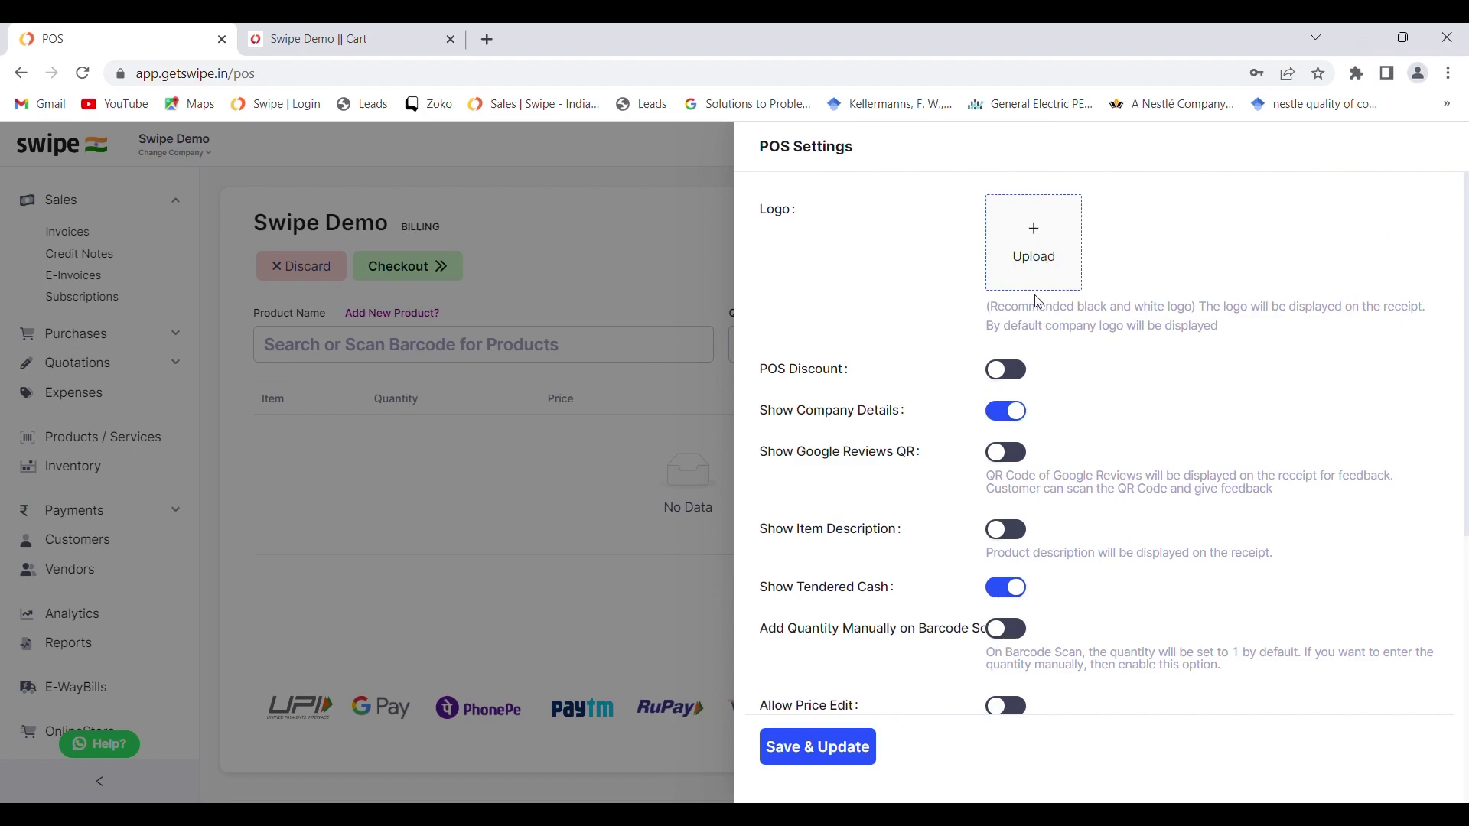
pyautogui.click(1020, 380)
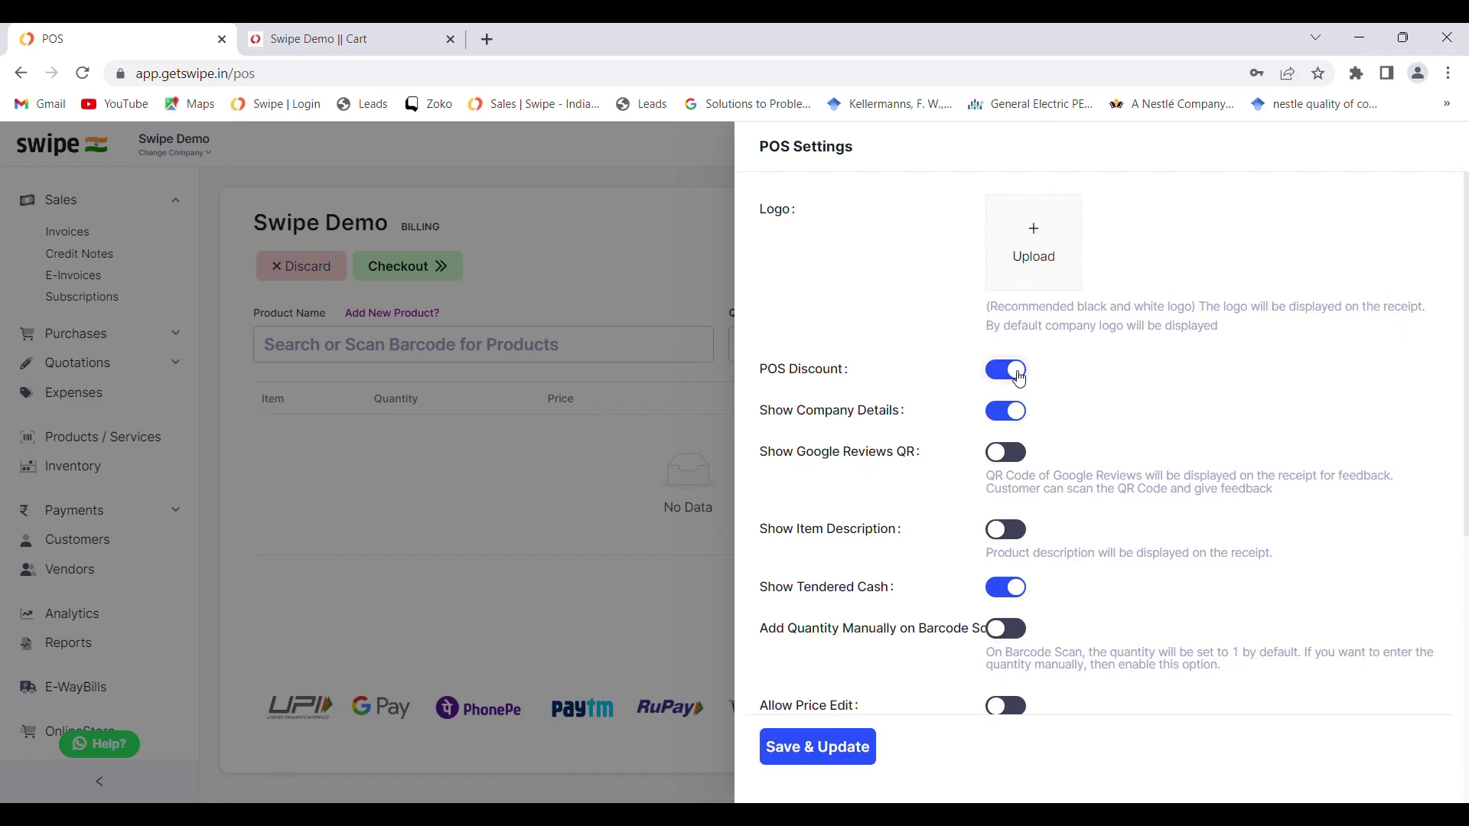
pyautogui.click(1020, 380)
pyautogui.click(824, 751)
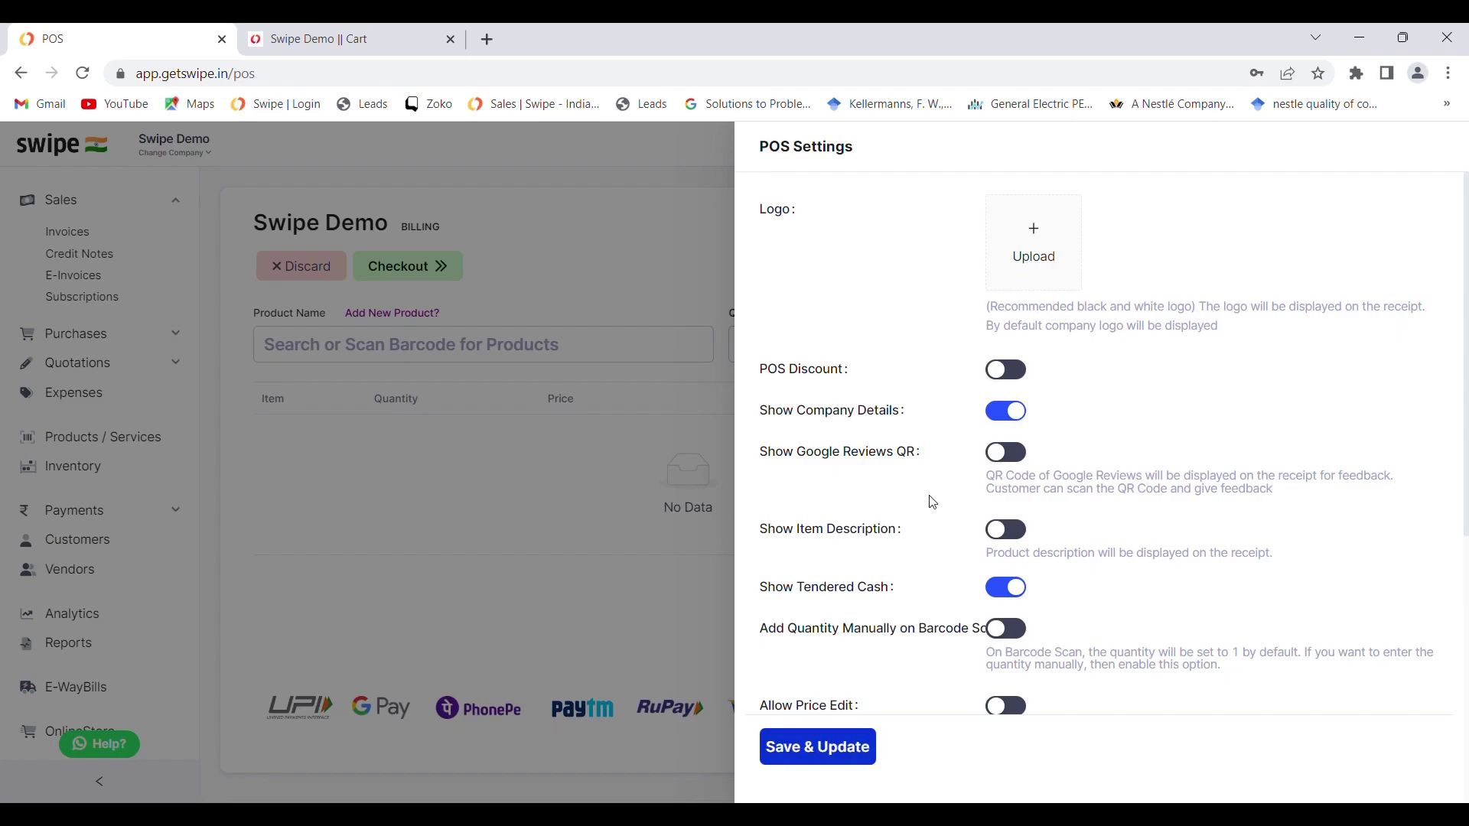
pyautogui.scroll(-3, 918, 524)
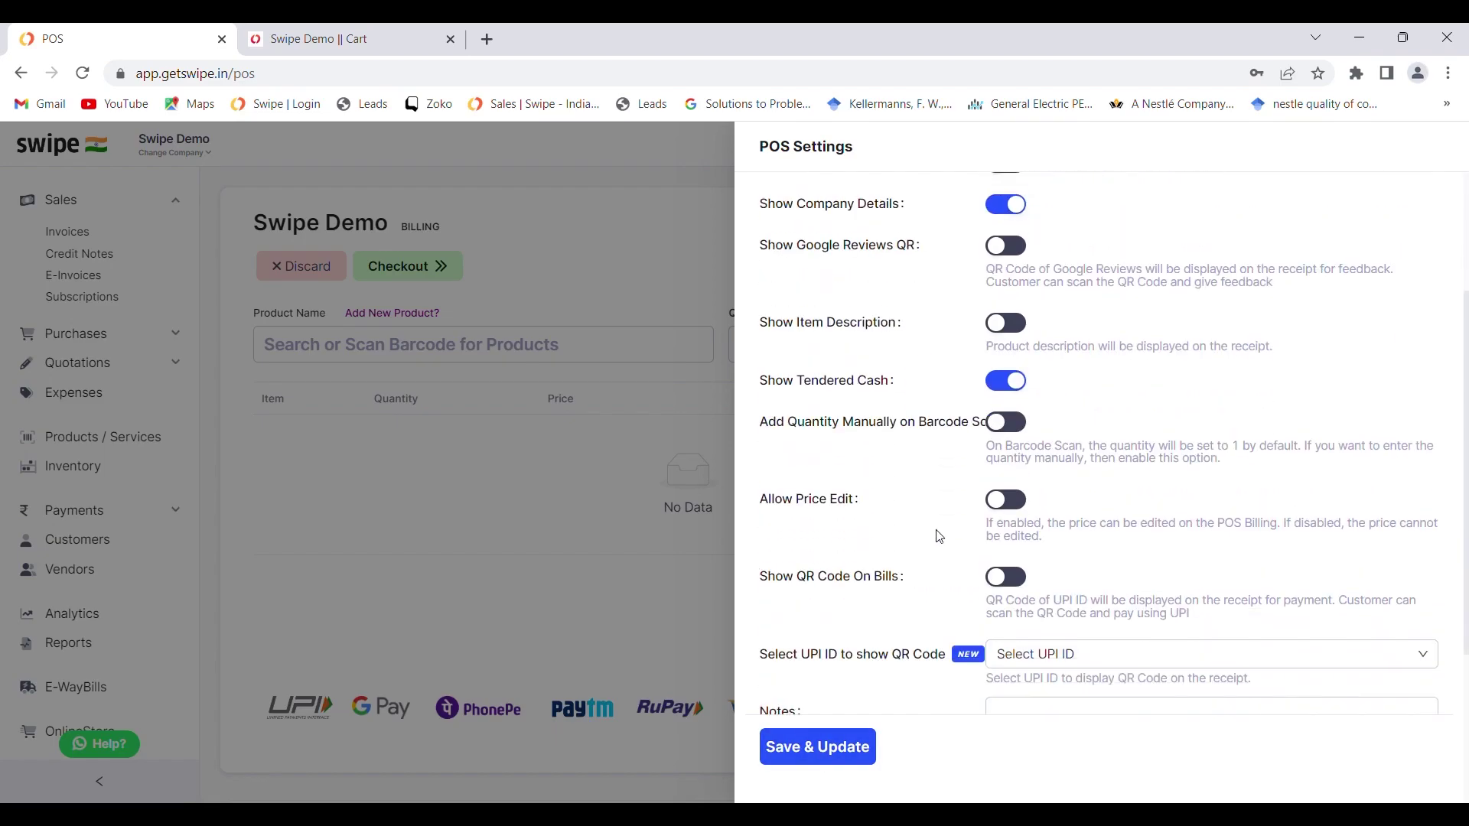